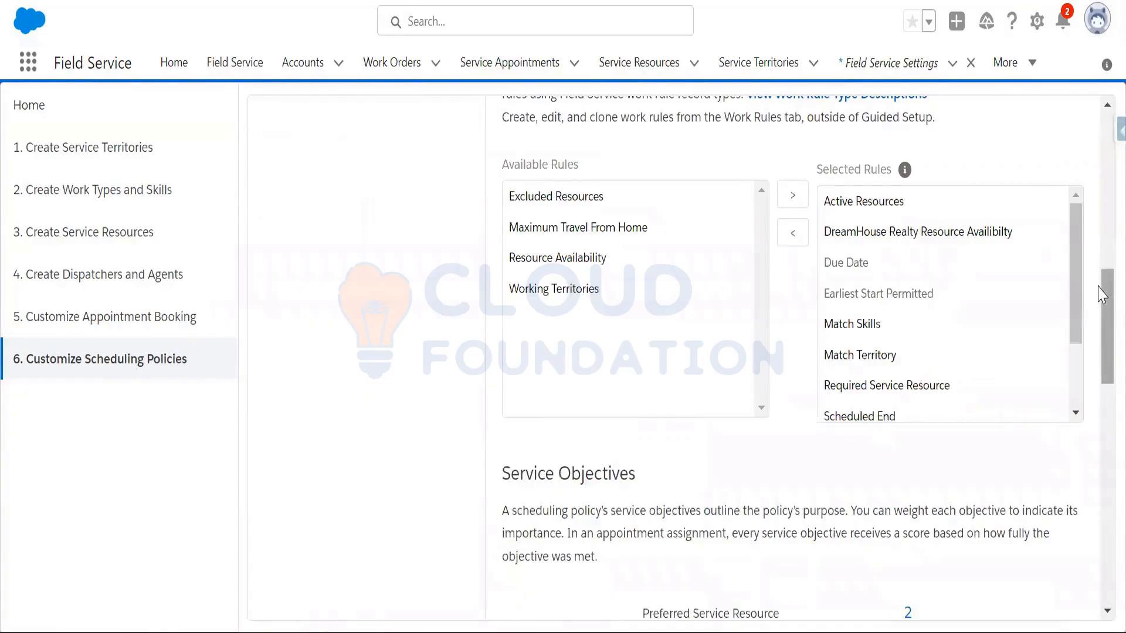
# Step: Review the work rules and service objective weights of the Dream House First scheduling policy
pyautogui.moveTo(1102, 300); pyautogui.dragTo(1102, 365)
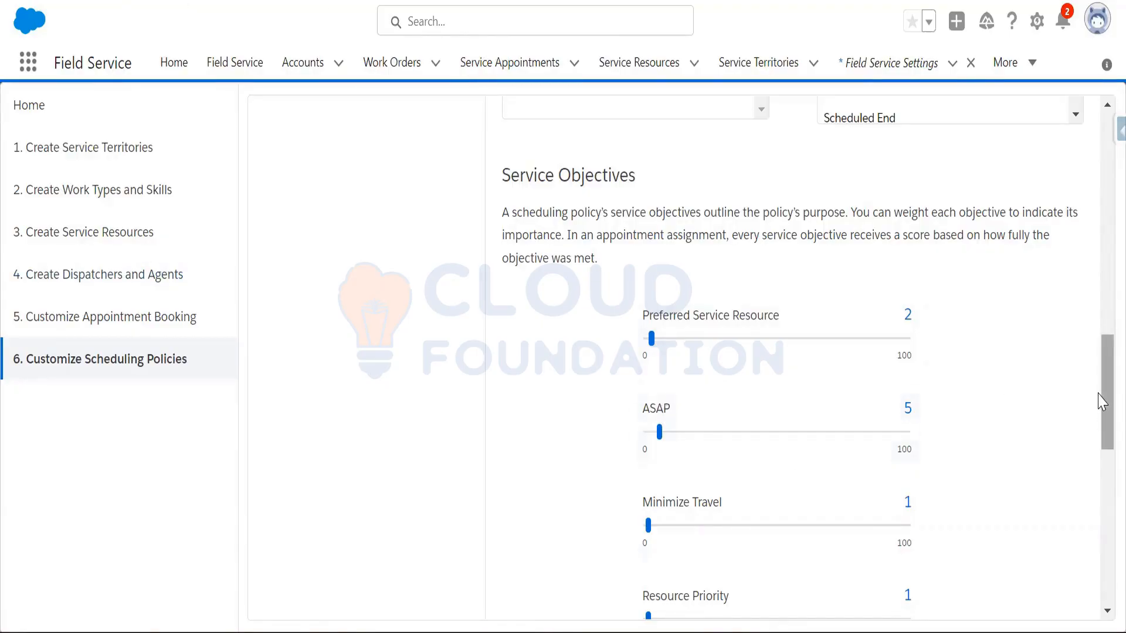
pyautogui.moveTo(1102, 402); pyautogui.dragTo(1103, 202)
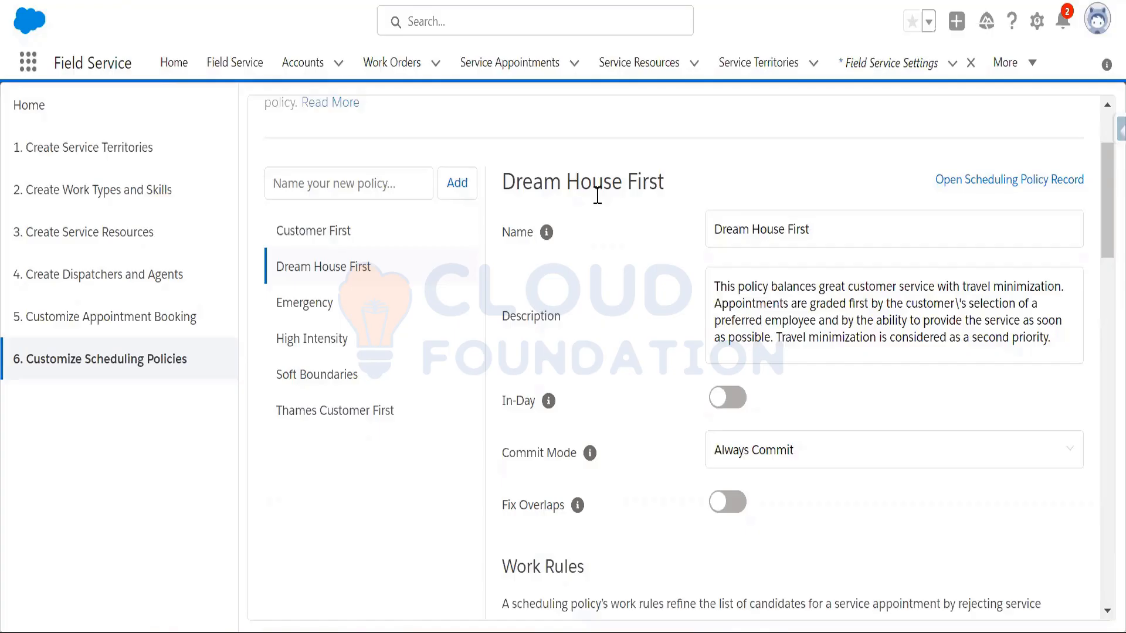
# Step: Open the Field Service Gantt for Monday, November 7, 2022, and try to reschedule appointment SA-0791
pyautogui.click(396, 62)
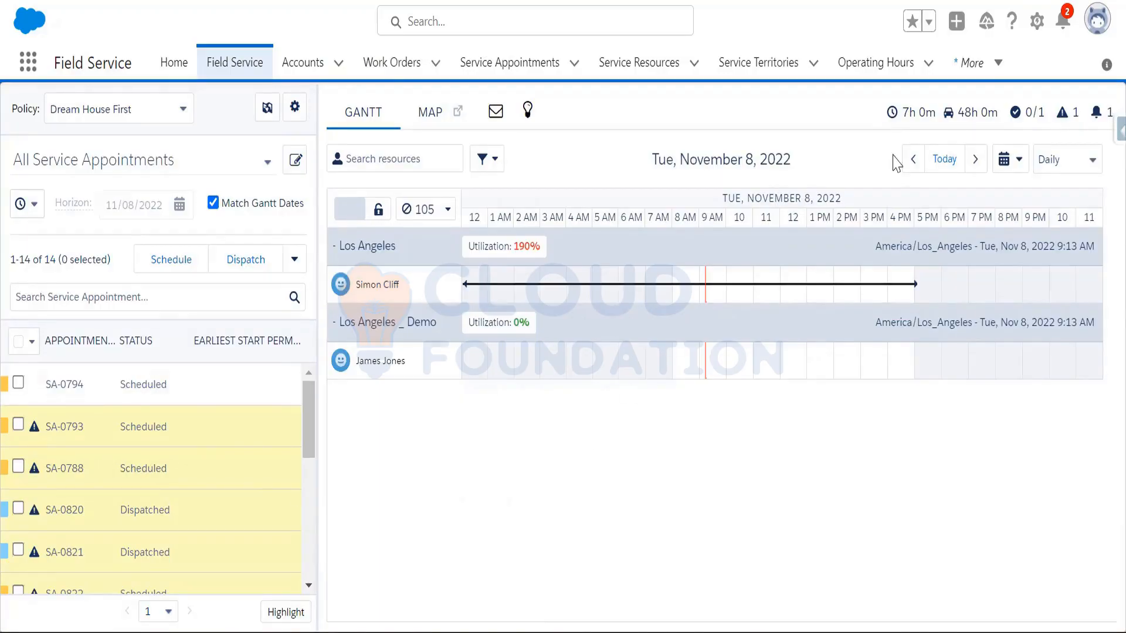
pyautogui.click(912, 167)
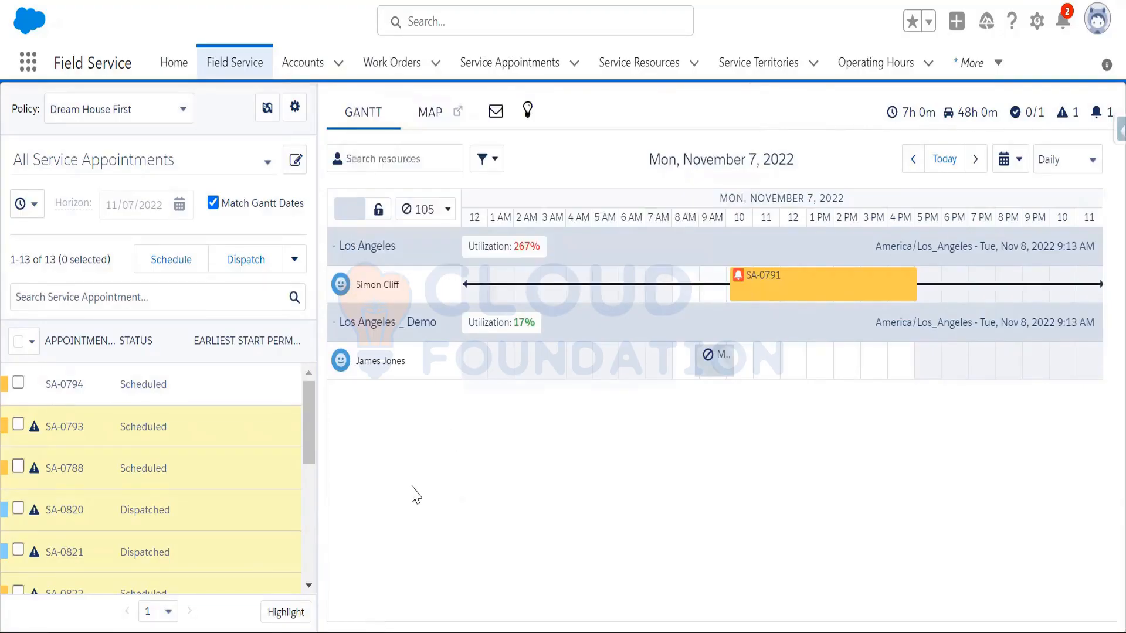
pyautogui.moveTo(763, 292)
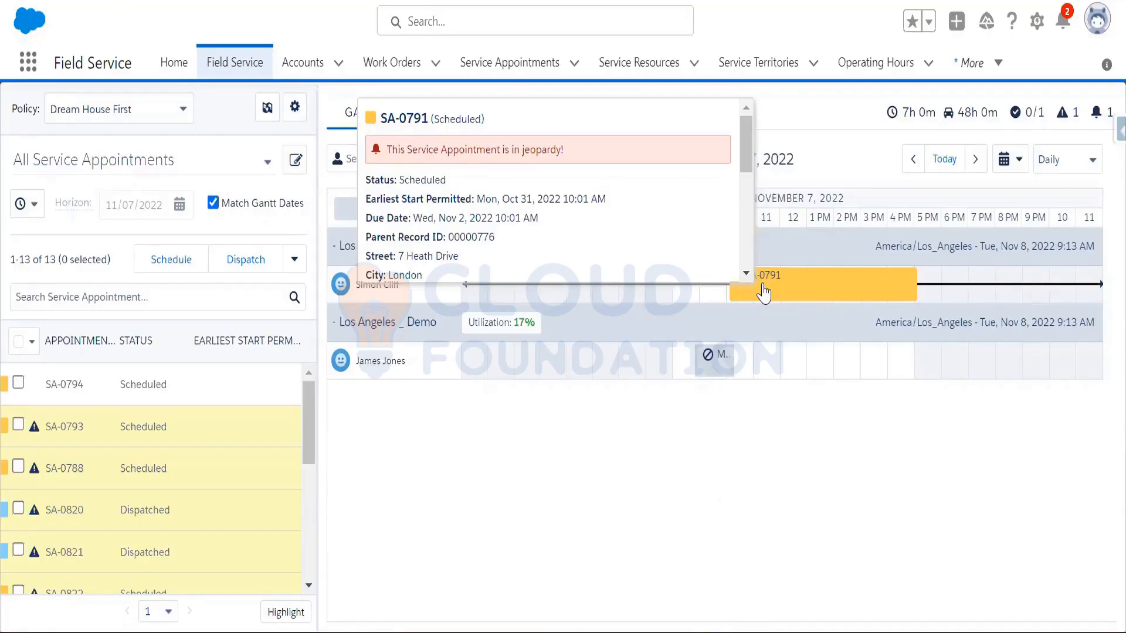
pyautogui.rightClick(763, 294)
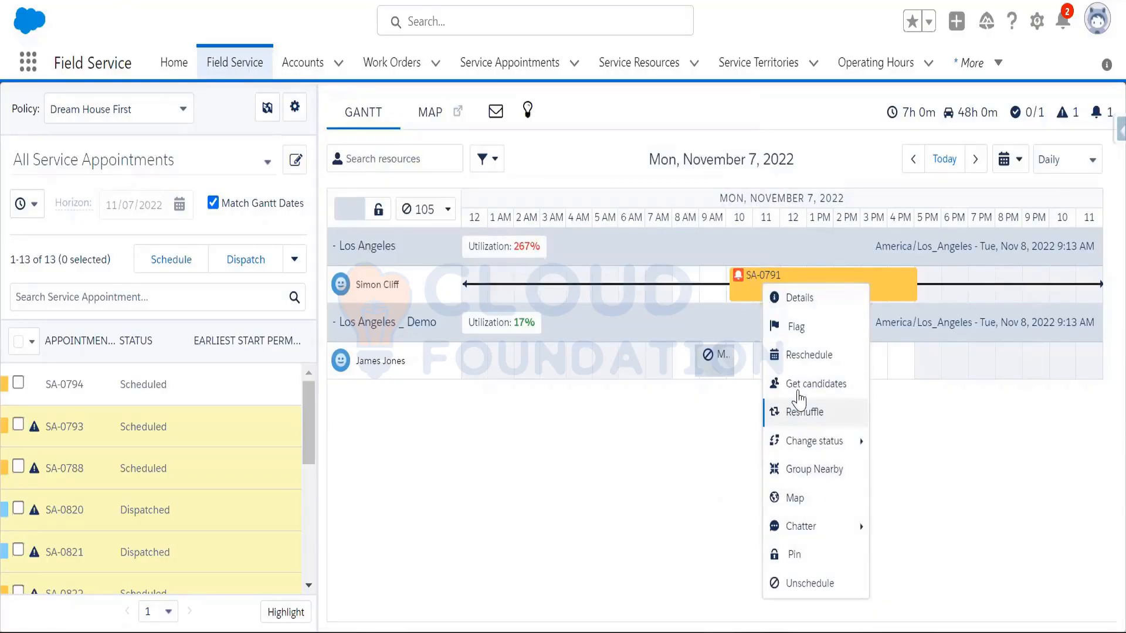
pyautogui.click(791, 358)
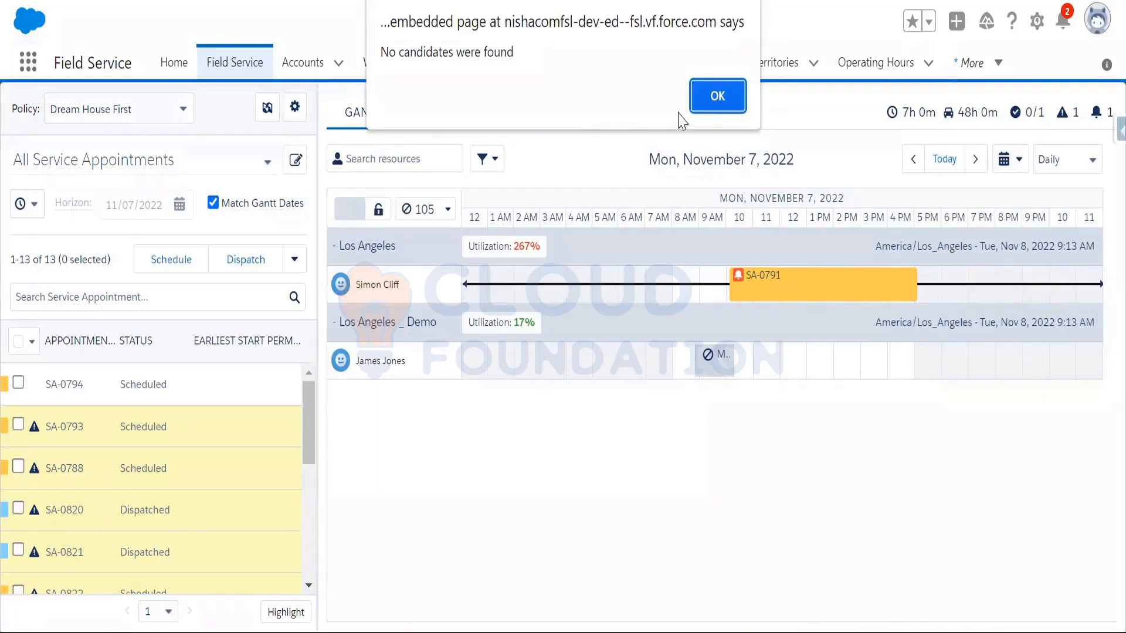
pyautogui.click(716, 97)
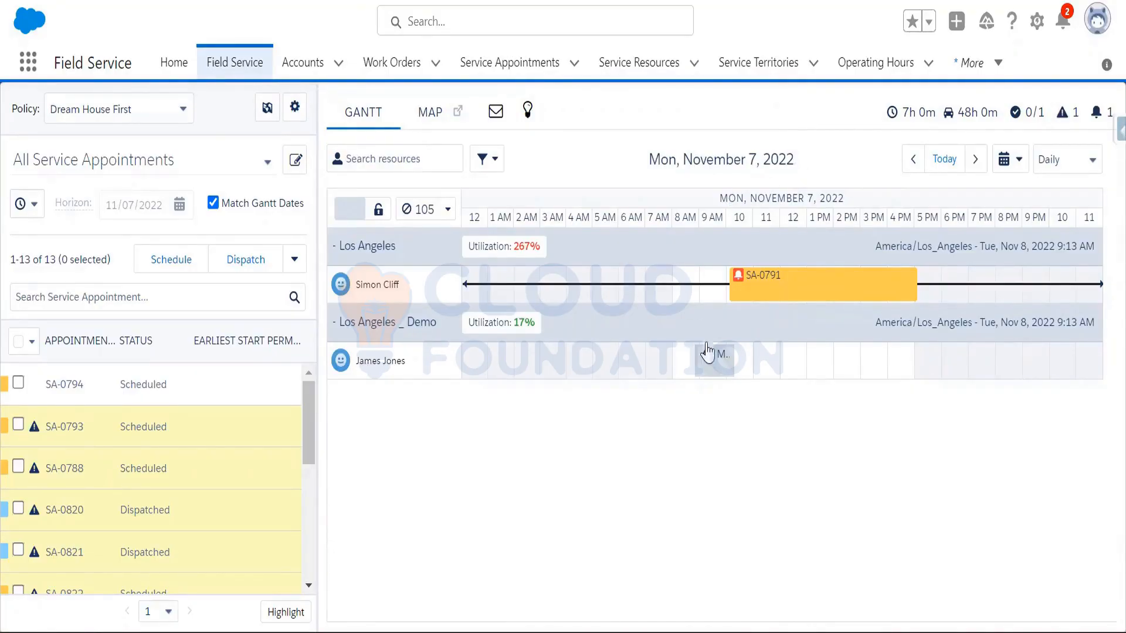
pyautogui.moveTo(779, 301)
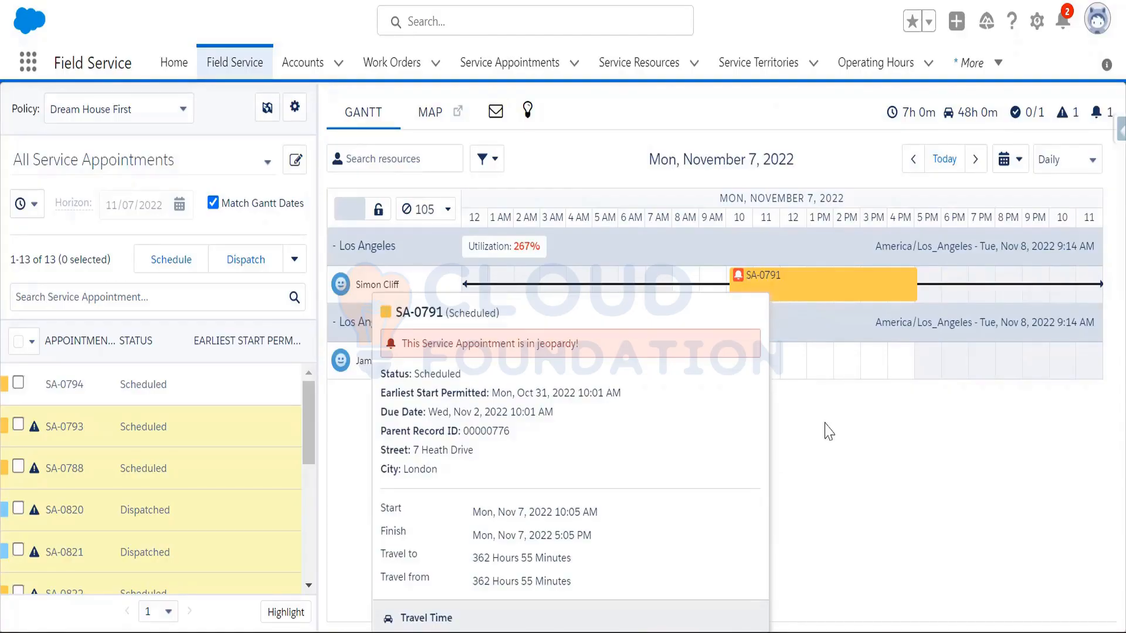
# Step: Switch to Notepad++ and list Schedule, Reschedule and Get Candidate on separate lines in a new document
pyautogui.click(704, 632)
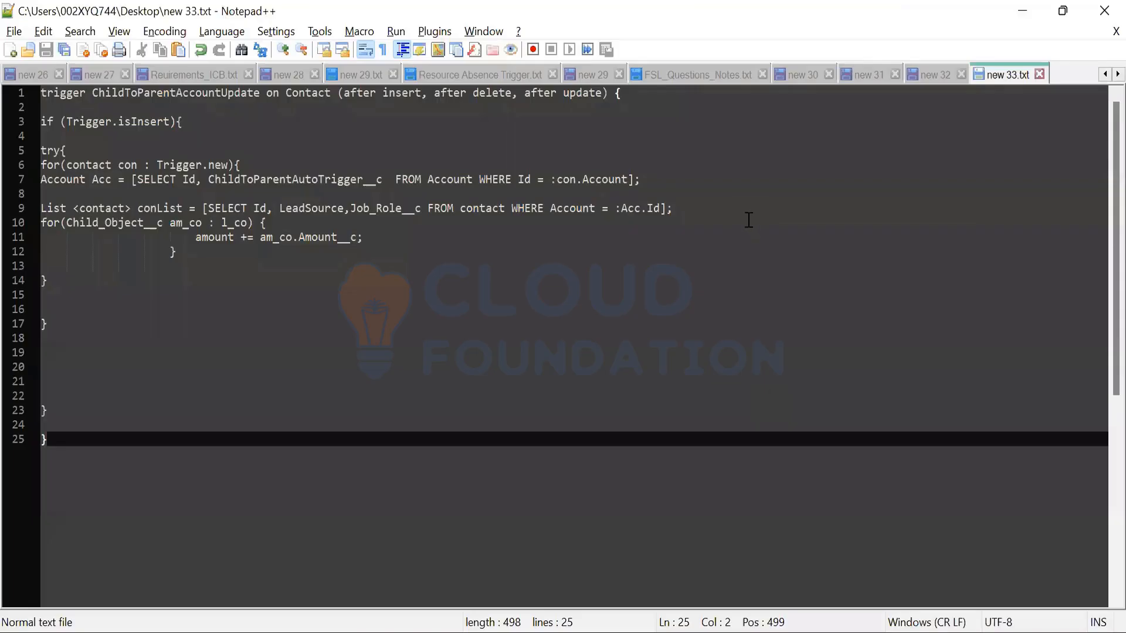
pyautogui.doubleClick(1055, 80)
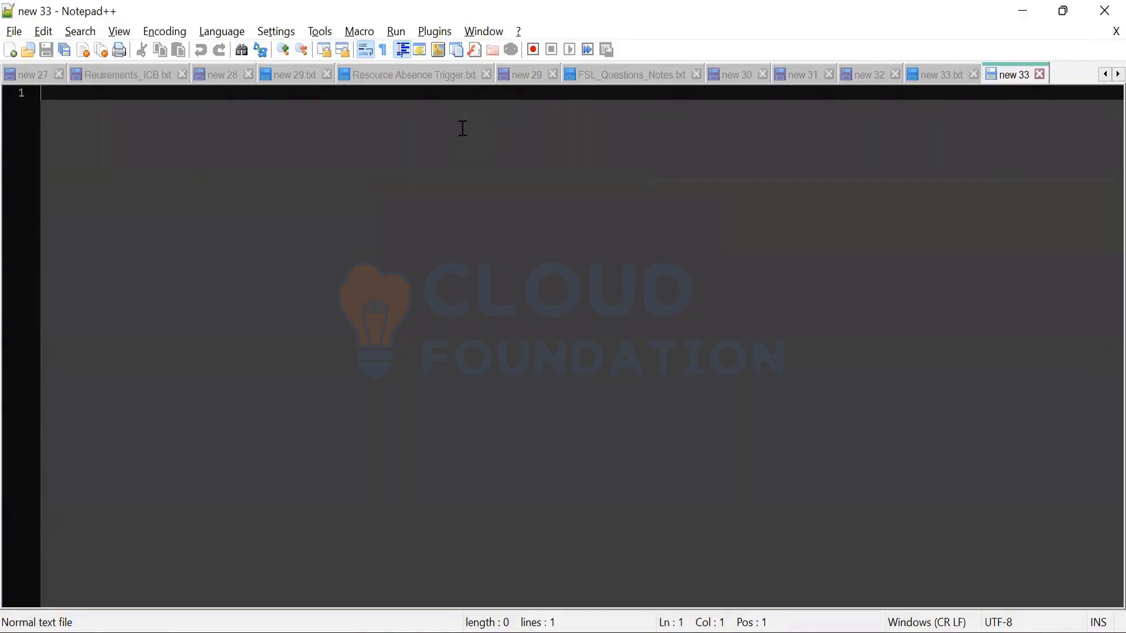
pyautogui.write('Sh')
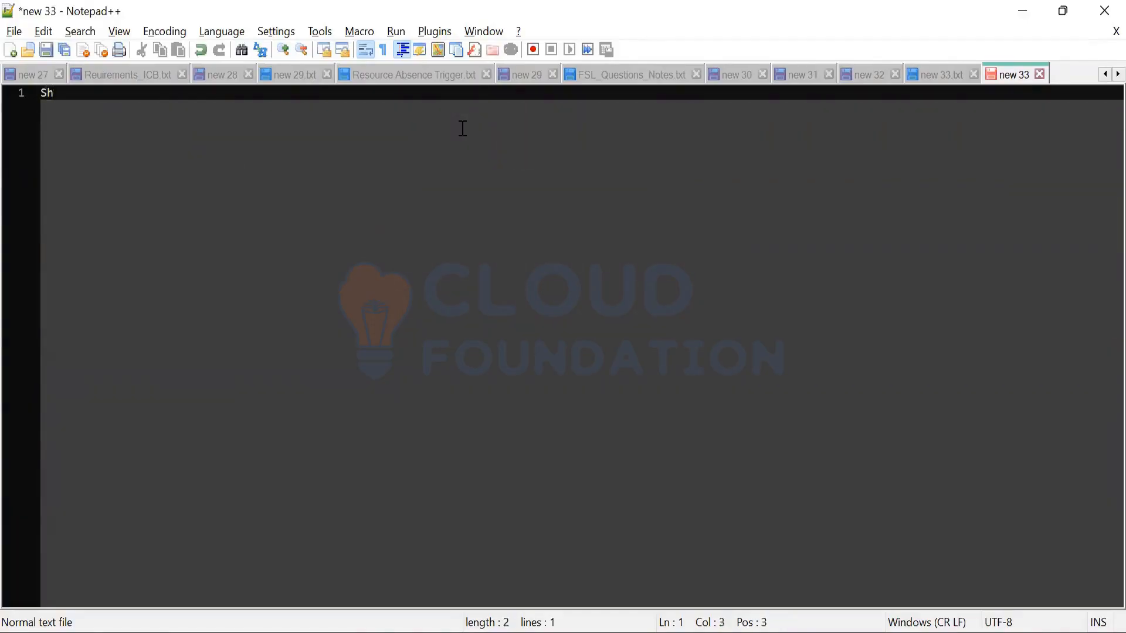
pyautogui.press('BackSpace')
pyautogui.write('chedule')
pyautogui.press('Return')
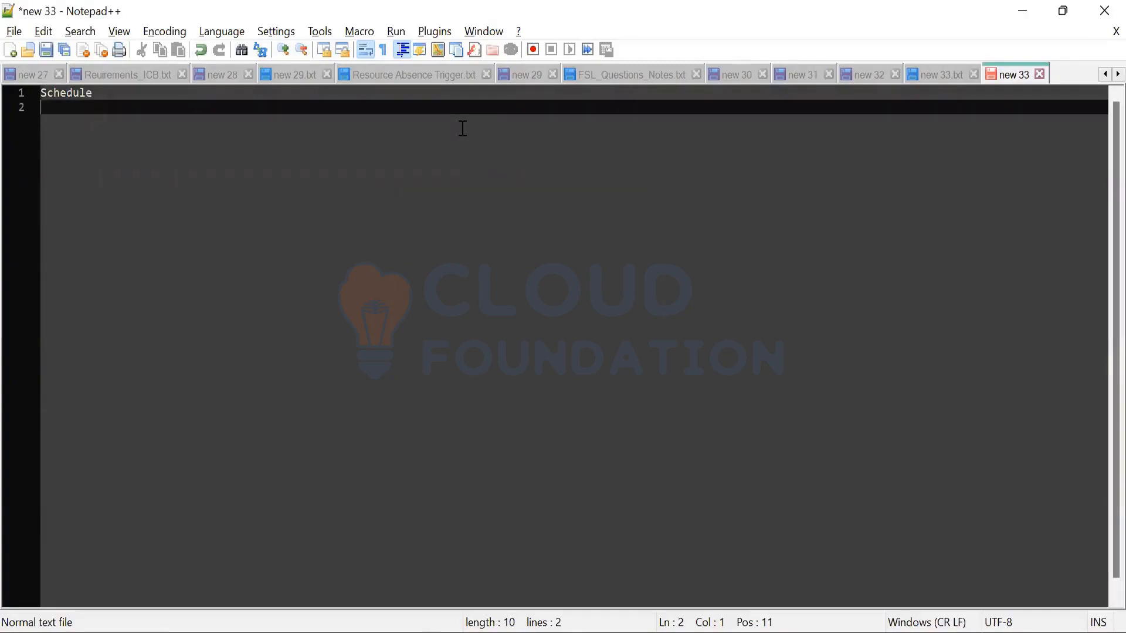
pyautogui.write('Re')
pyautogui.write('schedule')
pyautogui.press('Return')
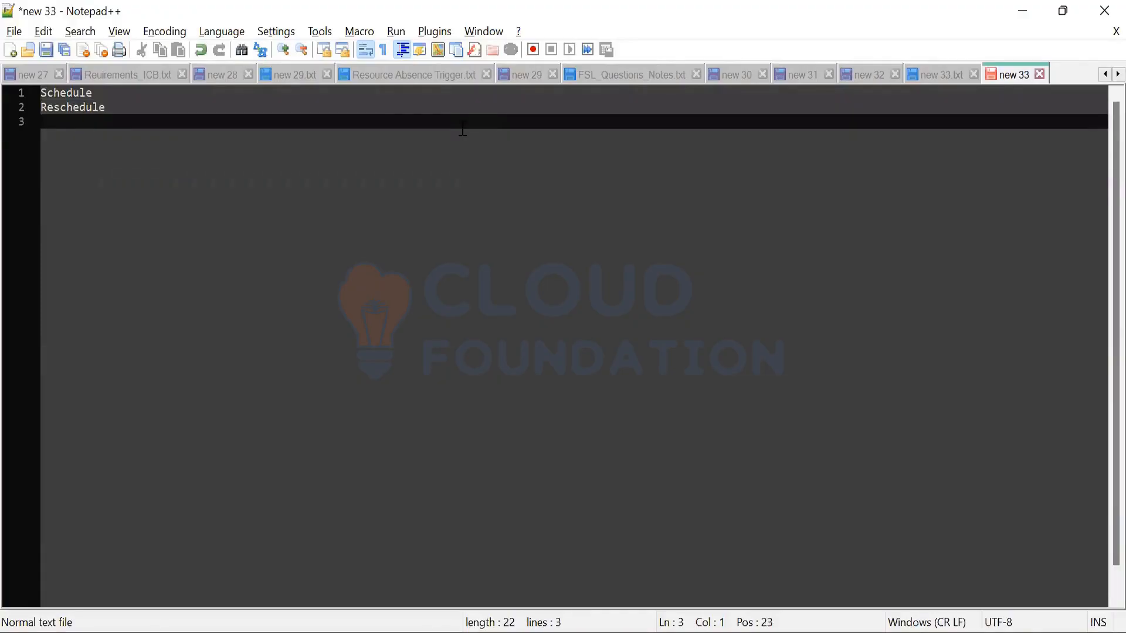
pyautogui.write('Get Candidate')
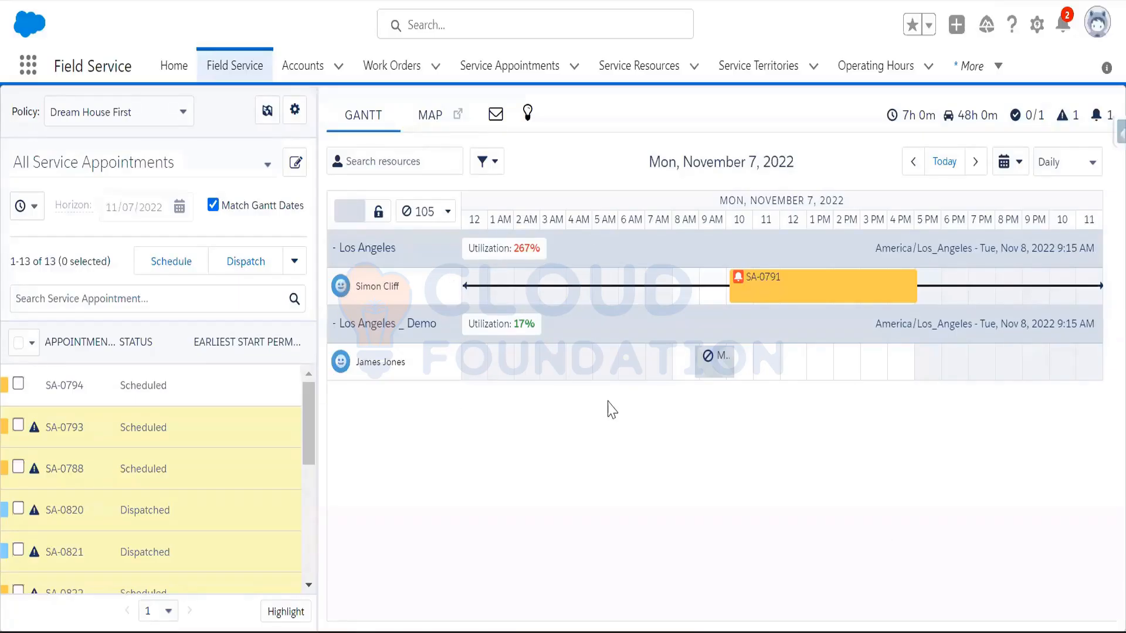
# Step: Return to Salesforce Field Service and expand service appointment SA-0787 in the appointment list to view its details and actions
pyautogui.moveTo(307, 447); pyautogui.dragTo(309, 518)
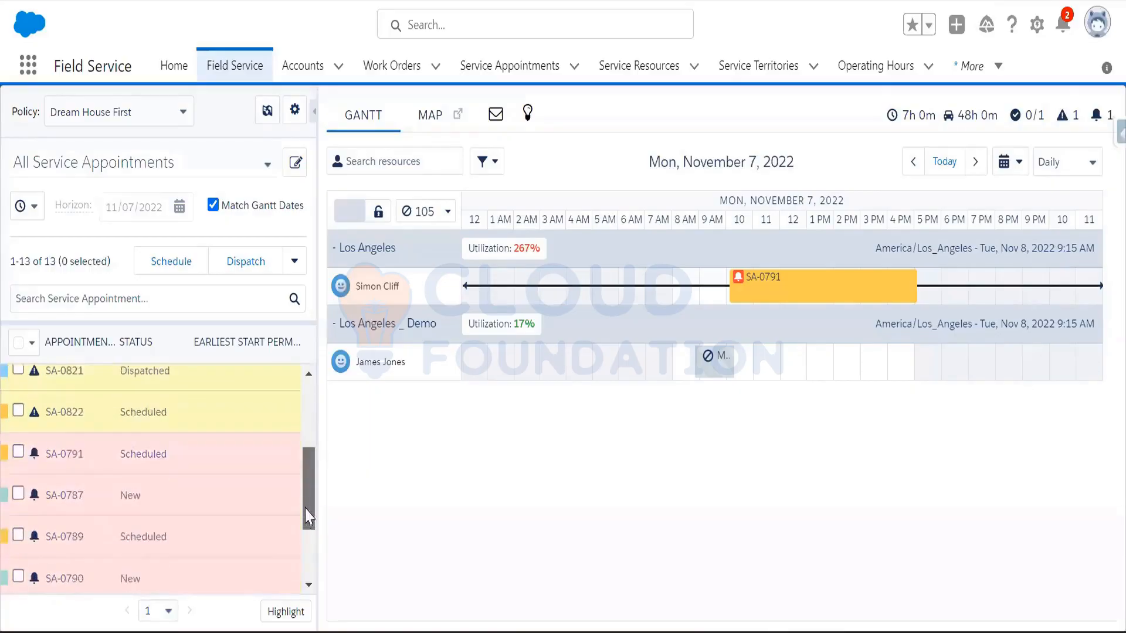
pyautogui.scroll(-2, 196, 503)
pyautogui.click(94, 433)
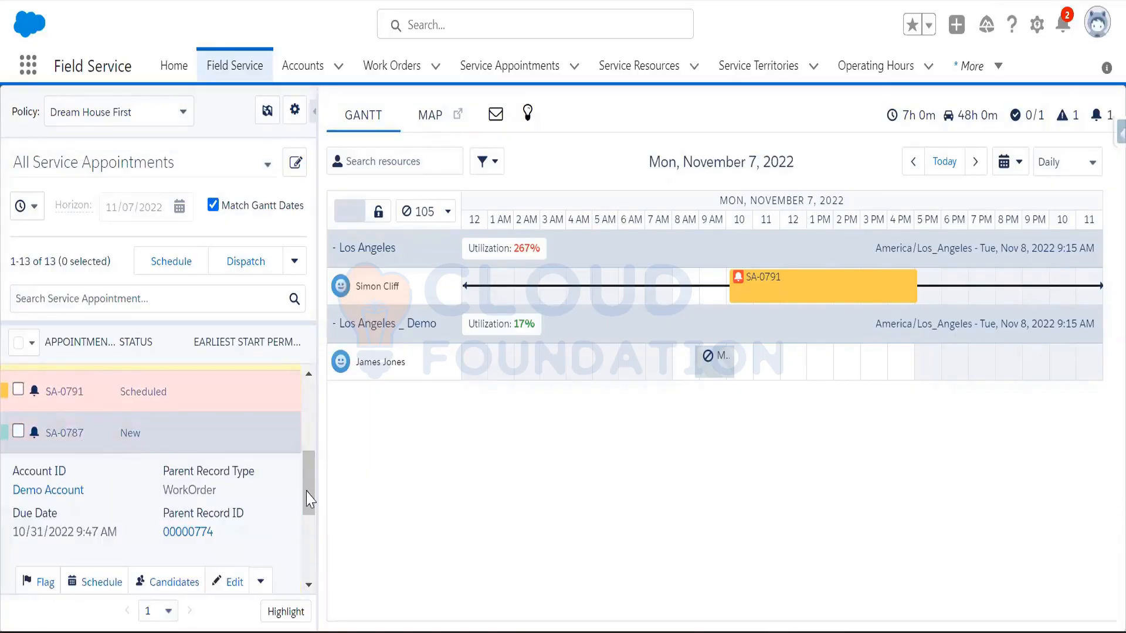
pyautogui.scroll(-2, 234, 516)
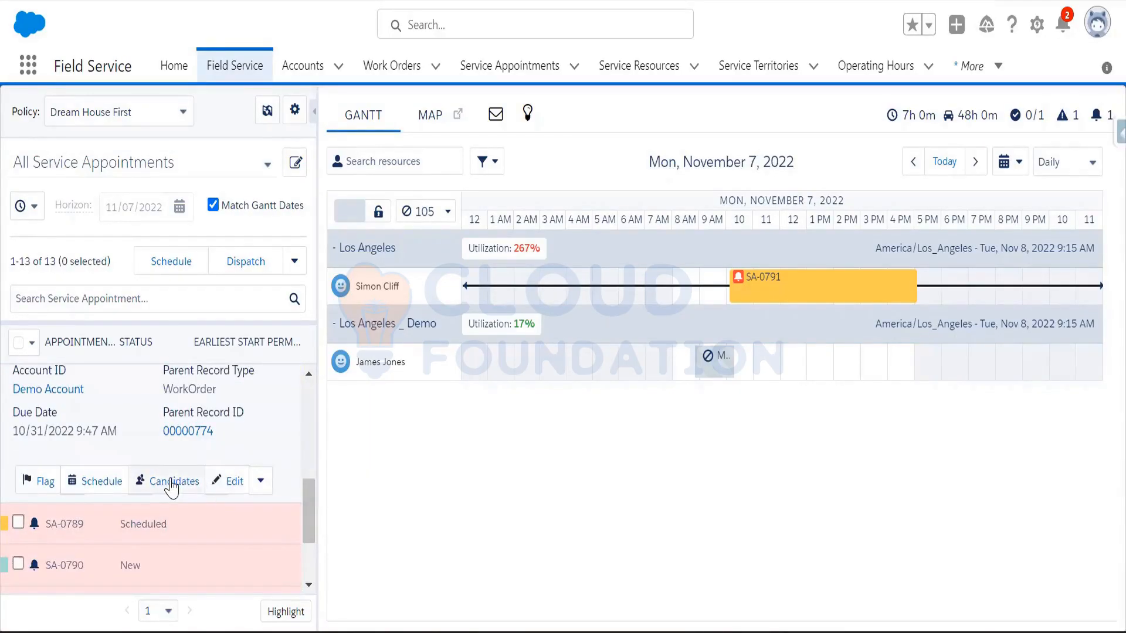
pyautogui.moveTo(783, 283)
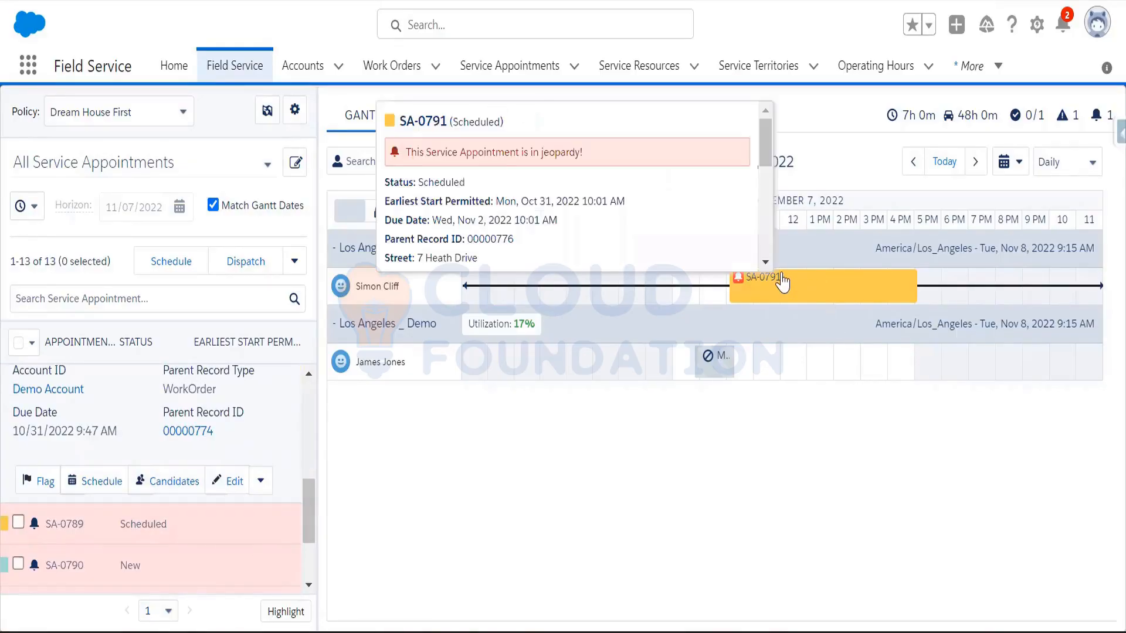
# Step: Return the Gantt to today and schedule appointment SA-0823 for the Los Angeles resource at about 10:30 AM
pyautogui.click(944, 161)
pyautogui.scroll(-3, 244, 505)
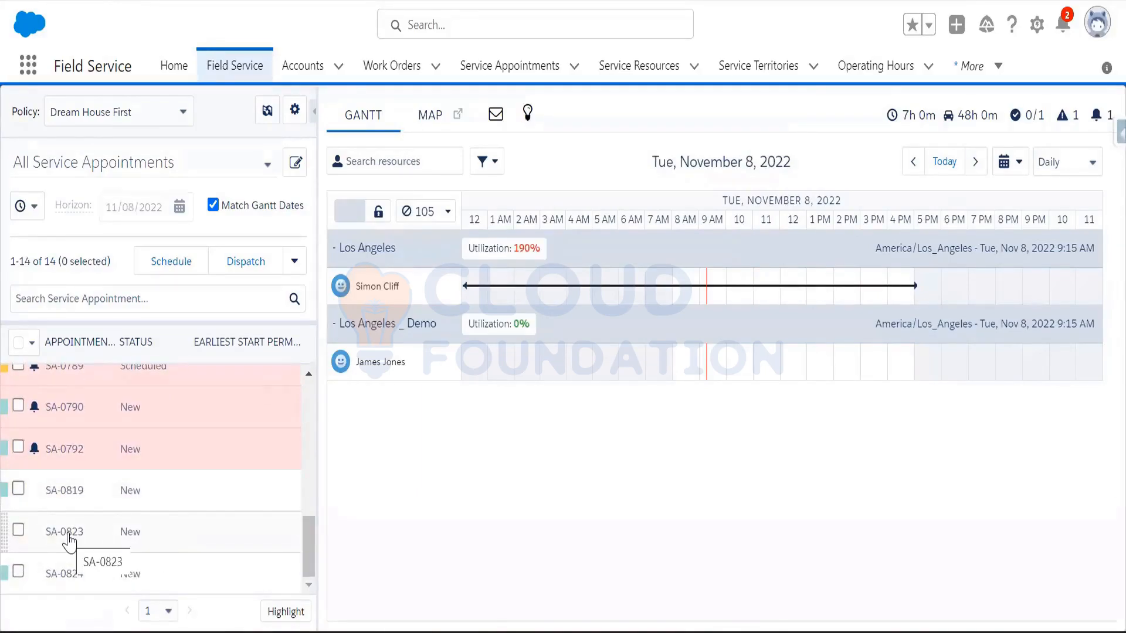
pyautogui.moveTo(69, 541); pyautogui.dragTo(741, 301)
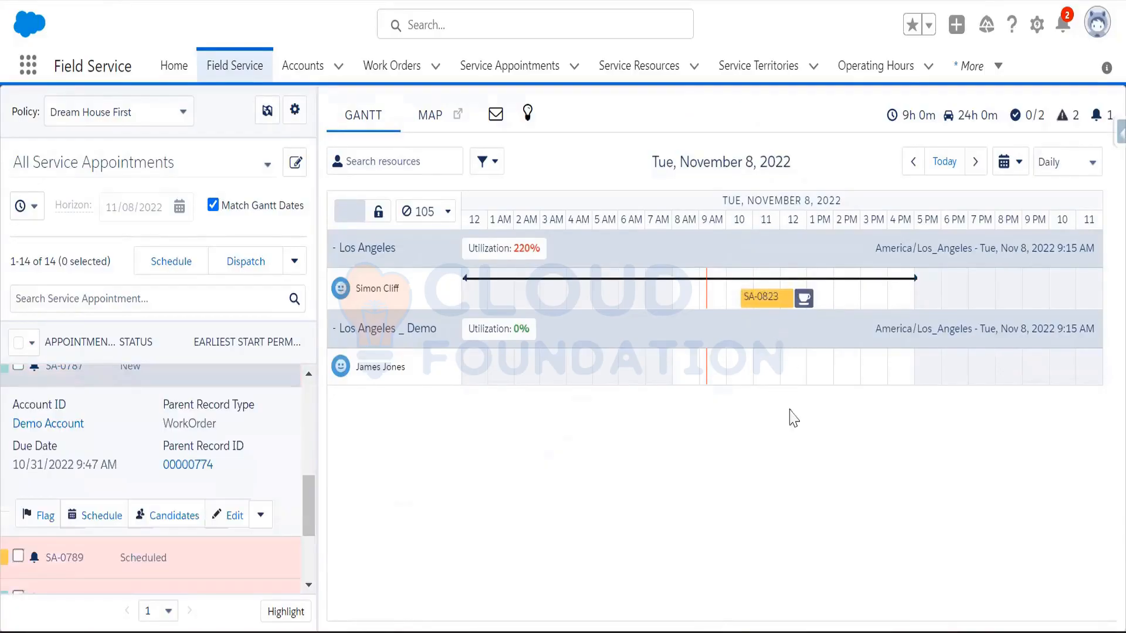
pyautogui.moveTo(808, 305)
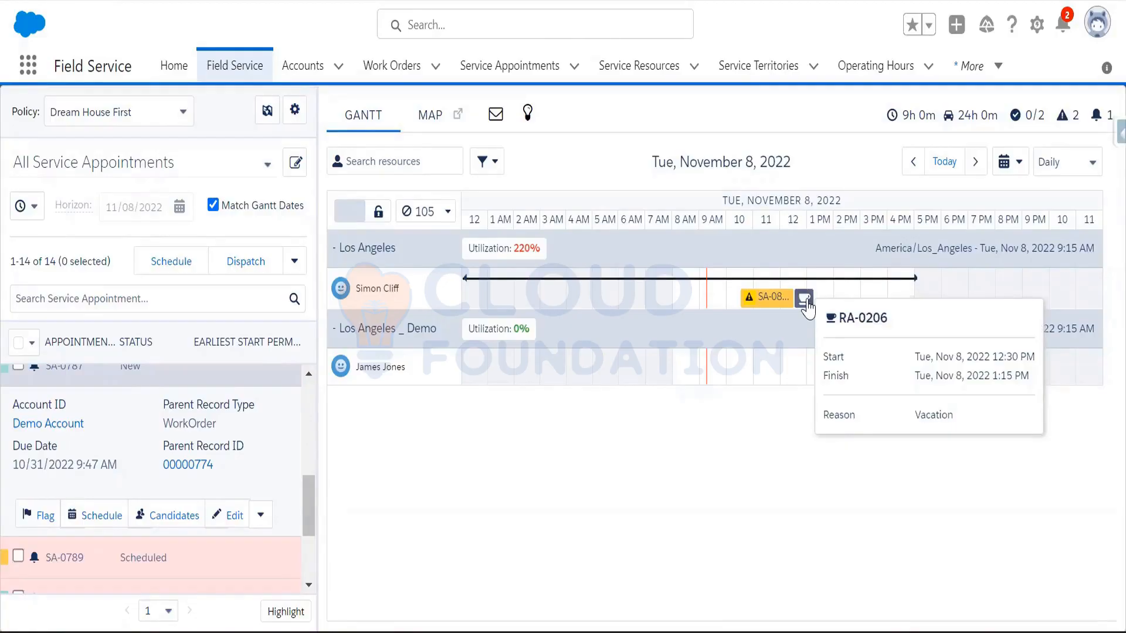
# Step: Get the candidates for the scheduled appointment SA-0823 on the Gantt
pyautogui.rightClick(761, 306)
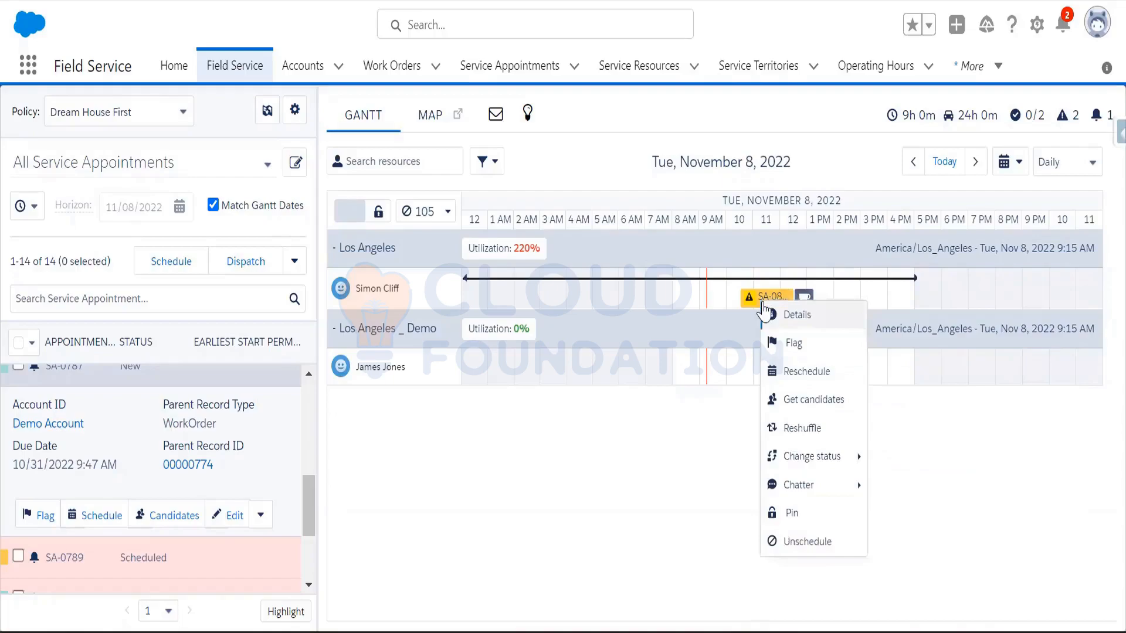
pyautogui.click(755, 503)
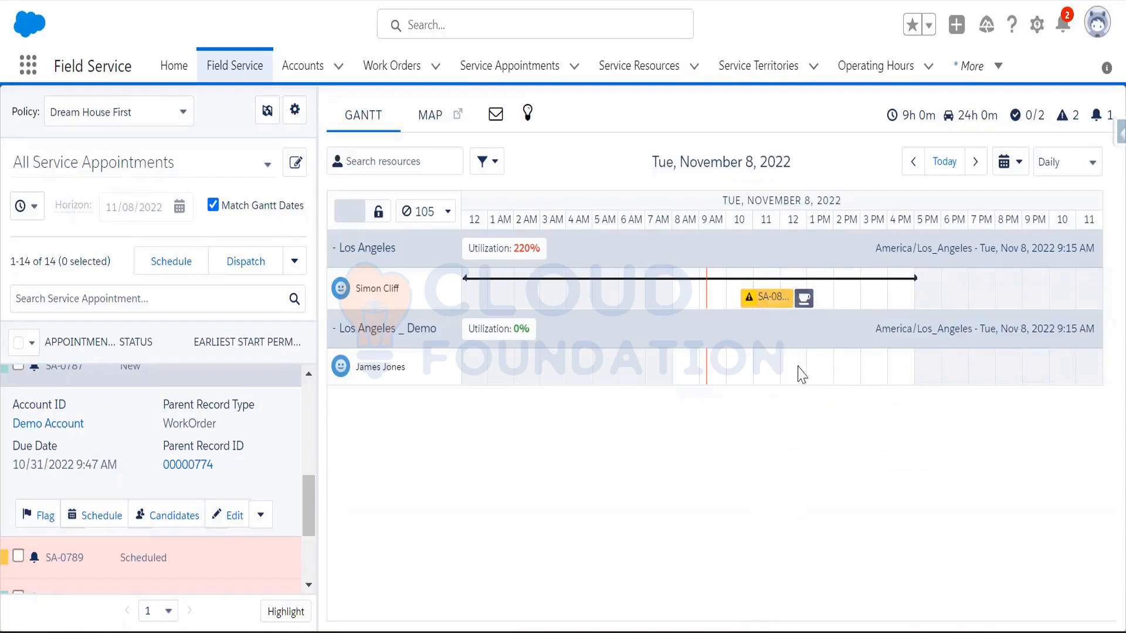
pyautogui.rightClick(770, 298)
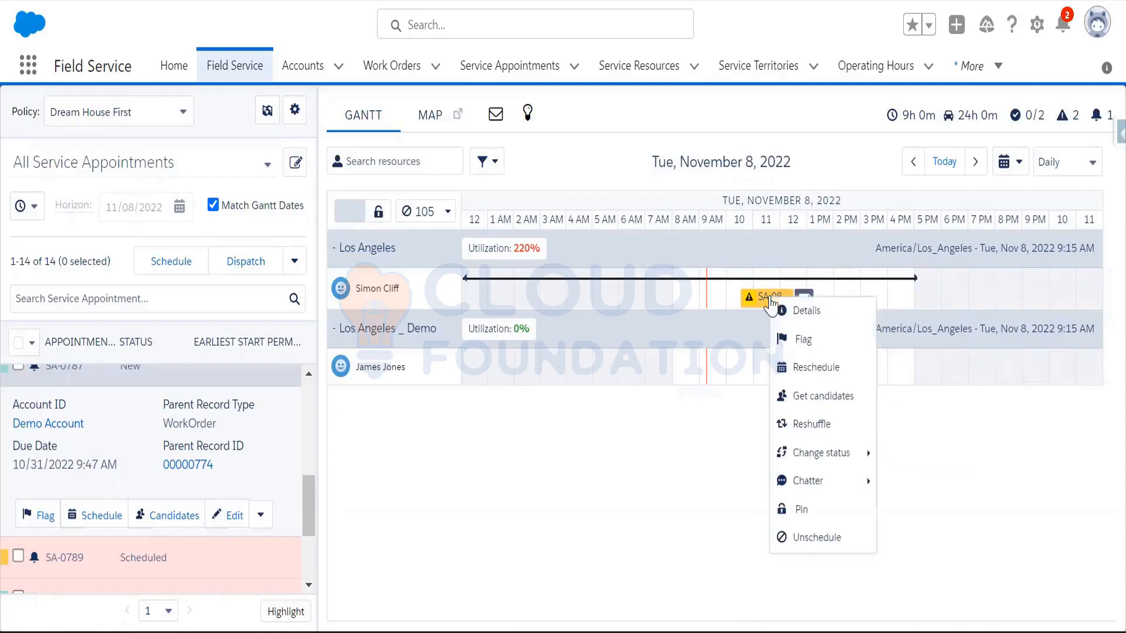
pyautogui.click(816, 397)
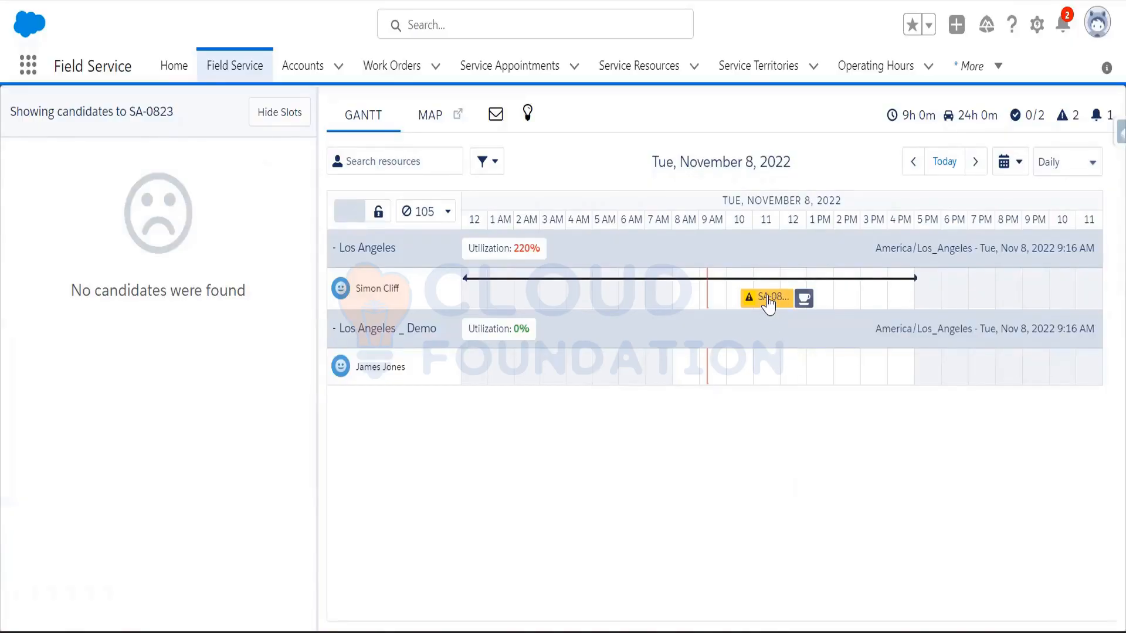
# Step: Move SA-0823 to the Los Angeles _ Demo resource at about 11:15 AM and get its candidates again
pyautogui.moveTo(769, 301); pyautogui.dragTo(786, 367)
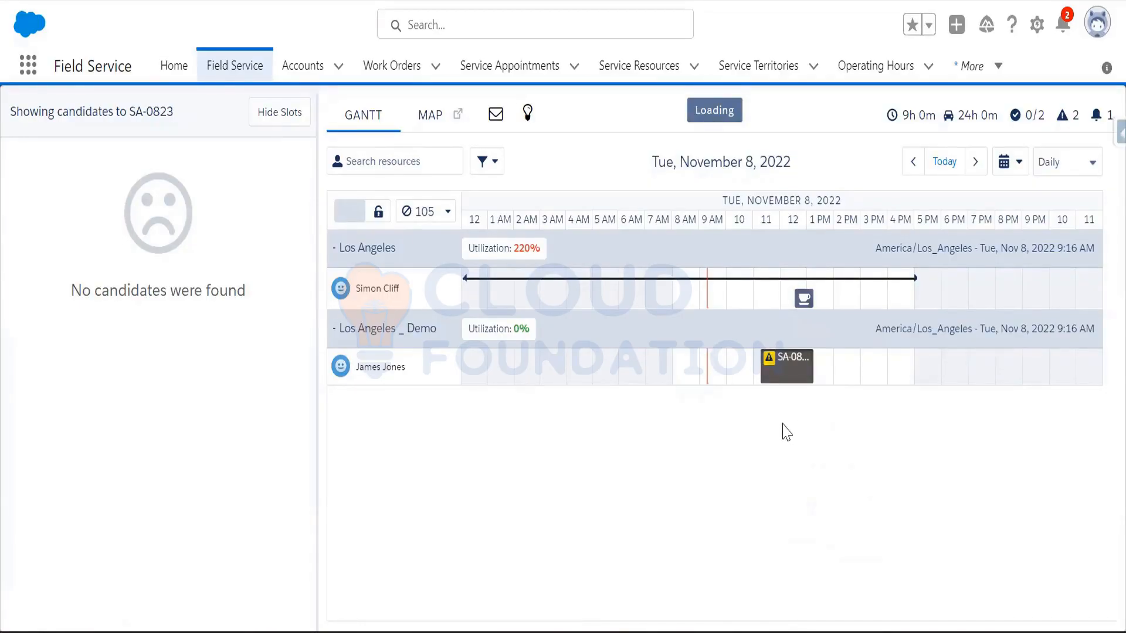
pyautogui.rightClick(783, 370)
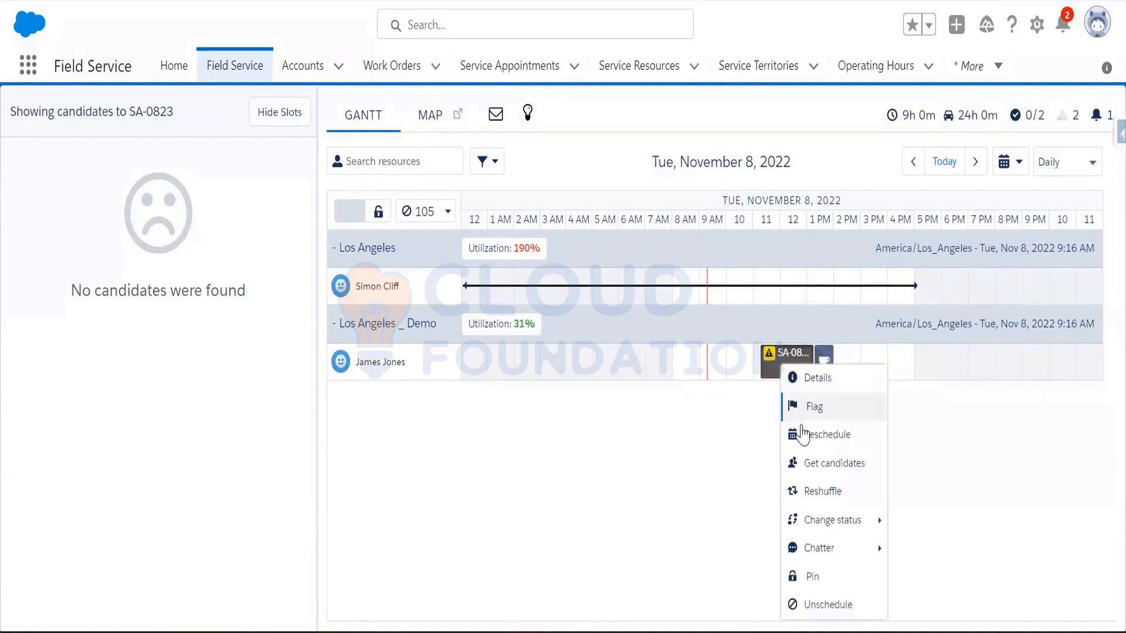
pyautogui.click(793, 466)
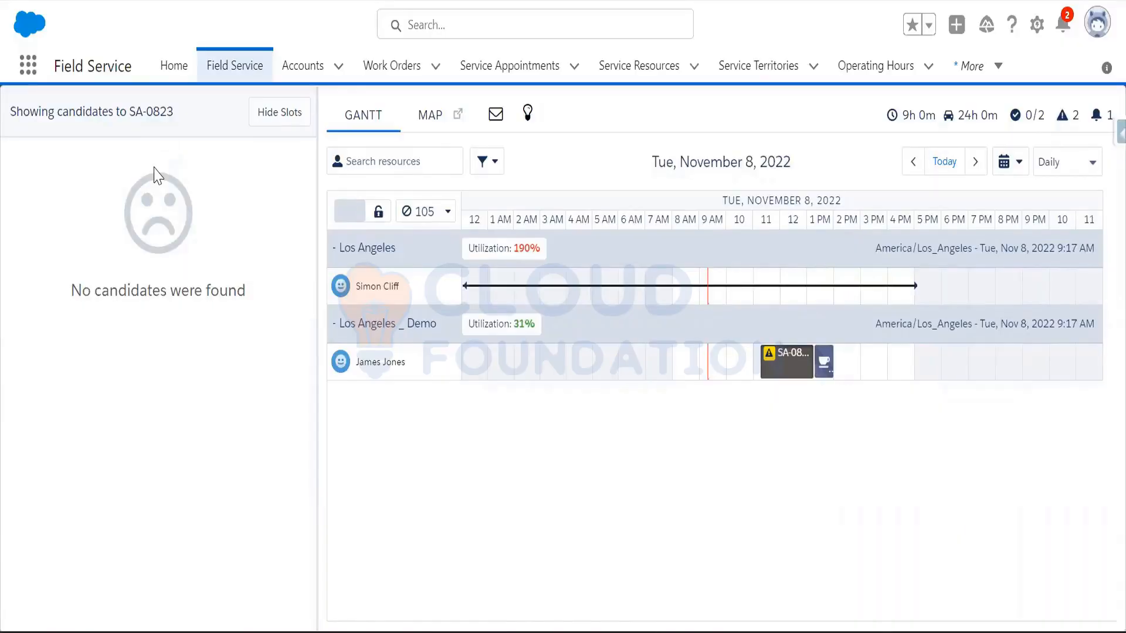
# Step: Switch to Notepad++ and add Appointment Booking as a new line below Get Candidate
pyautogui.click(670, 631)
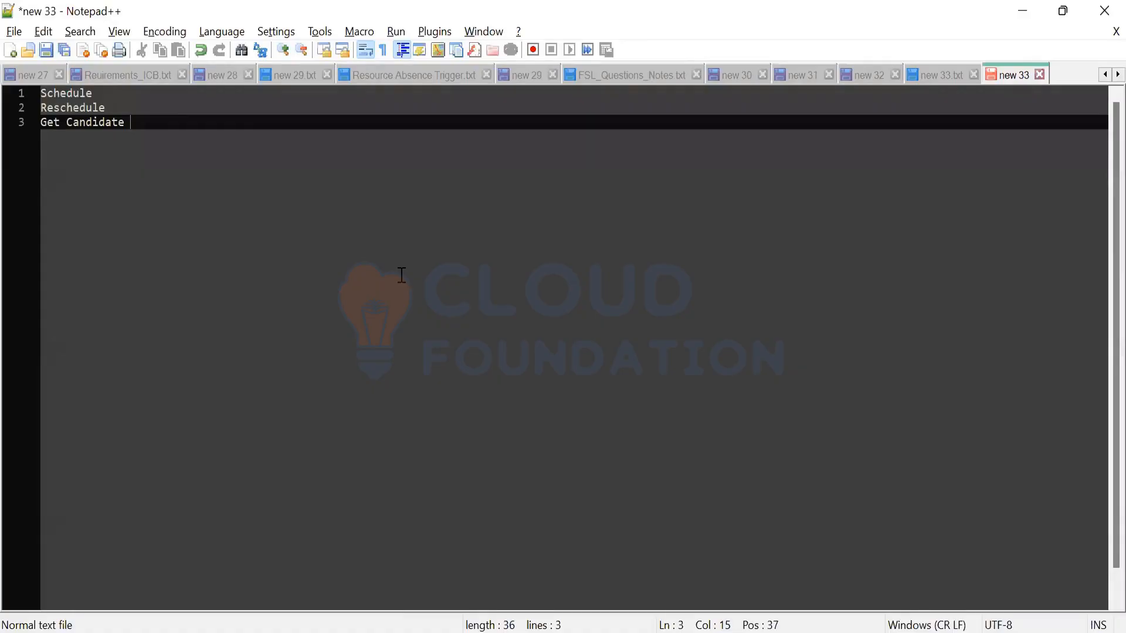
pyautogui.press('Return')
pyautogui.write('A')
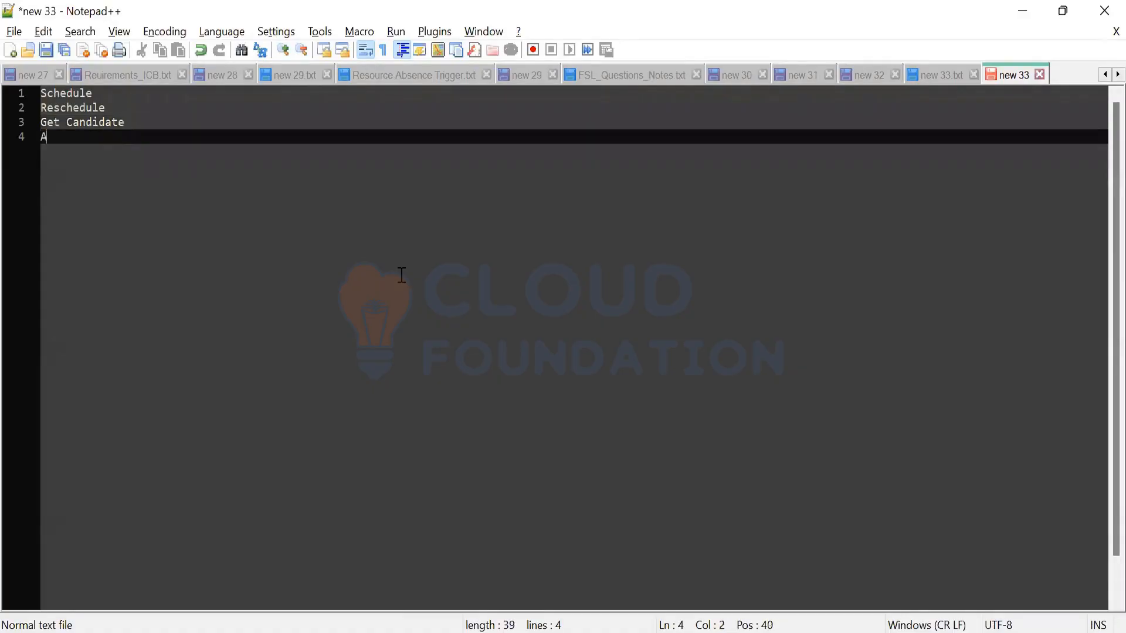
pyautogui.write('ppoint')
pyautogui.press('BackSpace')
pyautogui.write('tment ')
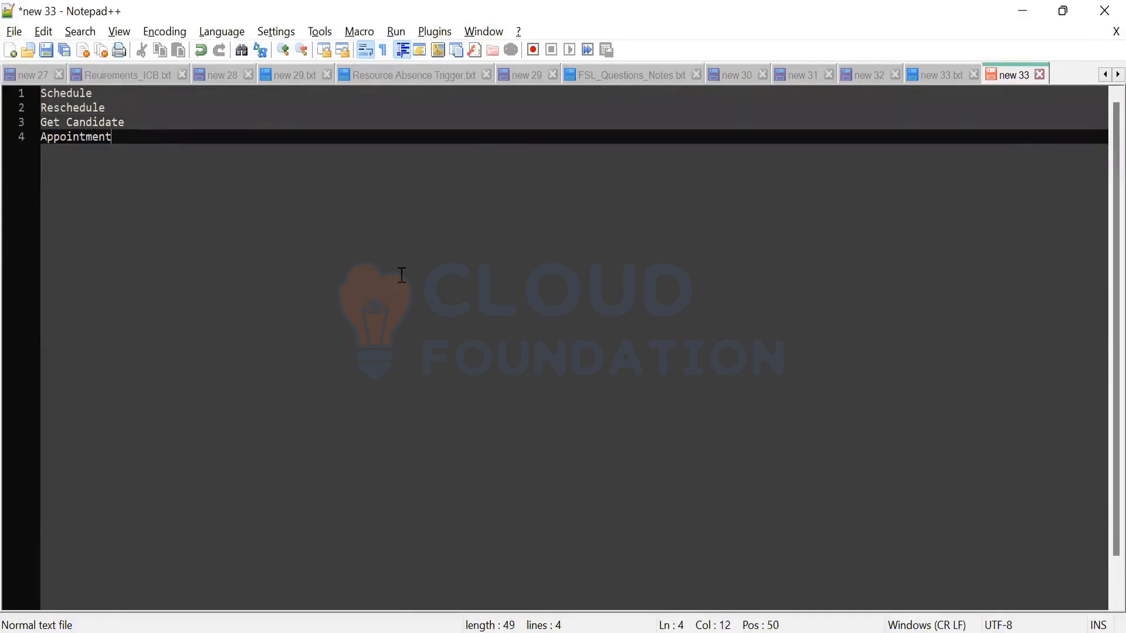
pyautogui.write('Booking')
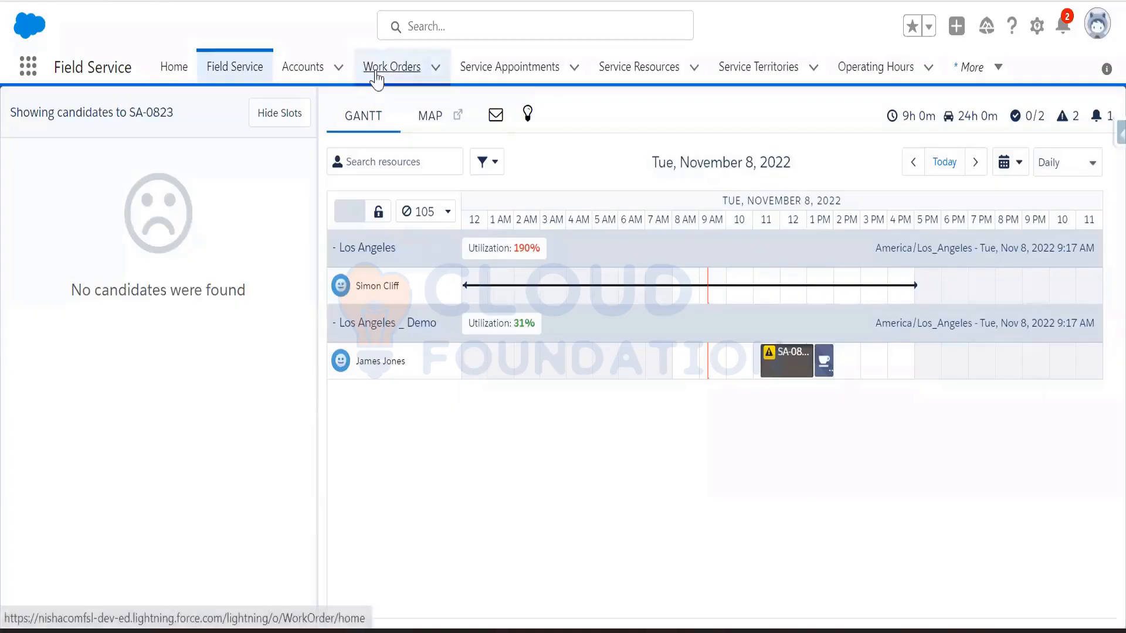
# Step: In Salesforce, open the high-priority DreamHouse Realty work order with New status from the recently viewed work orders
pyautogui.click(376, 80)
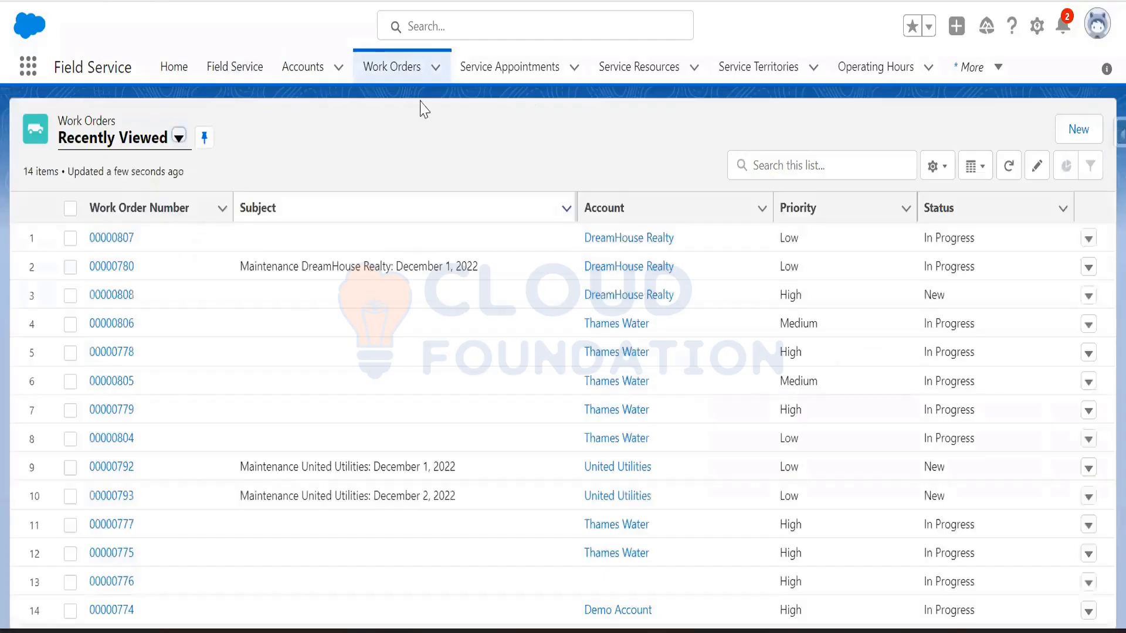
pyautogui.click(128, 300)
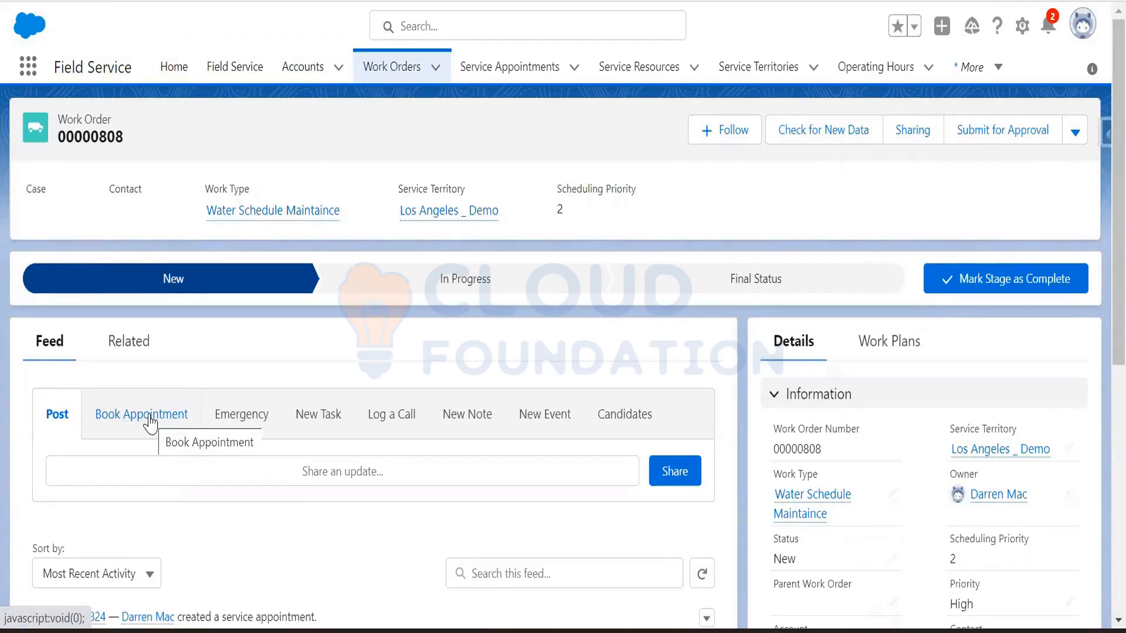
# Step: Open service appointment SA-0824 from the work order's feed, review its details, and return to its parent work order
pyautogui.scroll(-5, 147, 457)
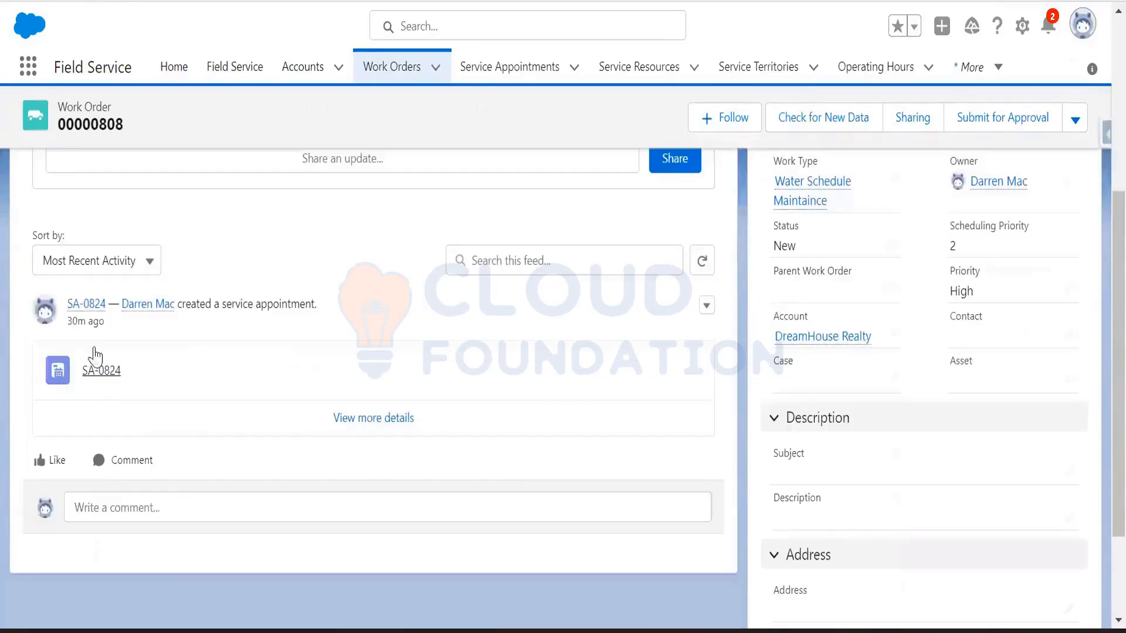
pyautogui.click(88, 304)
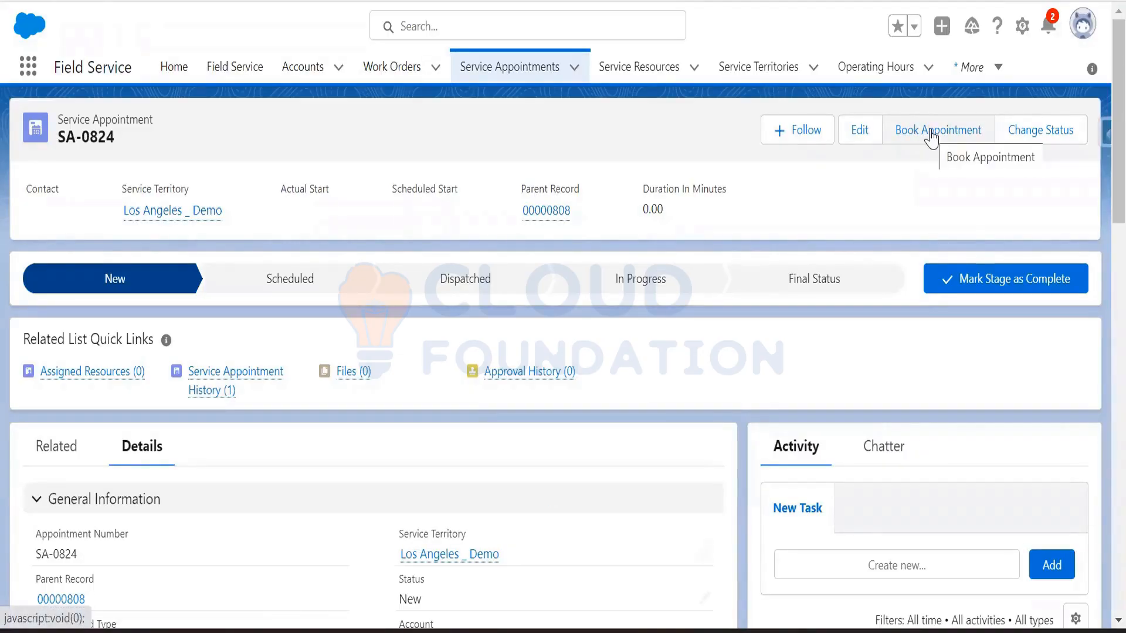
pyautogui.scroll(-3, 178, 557)
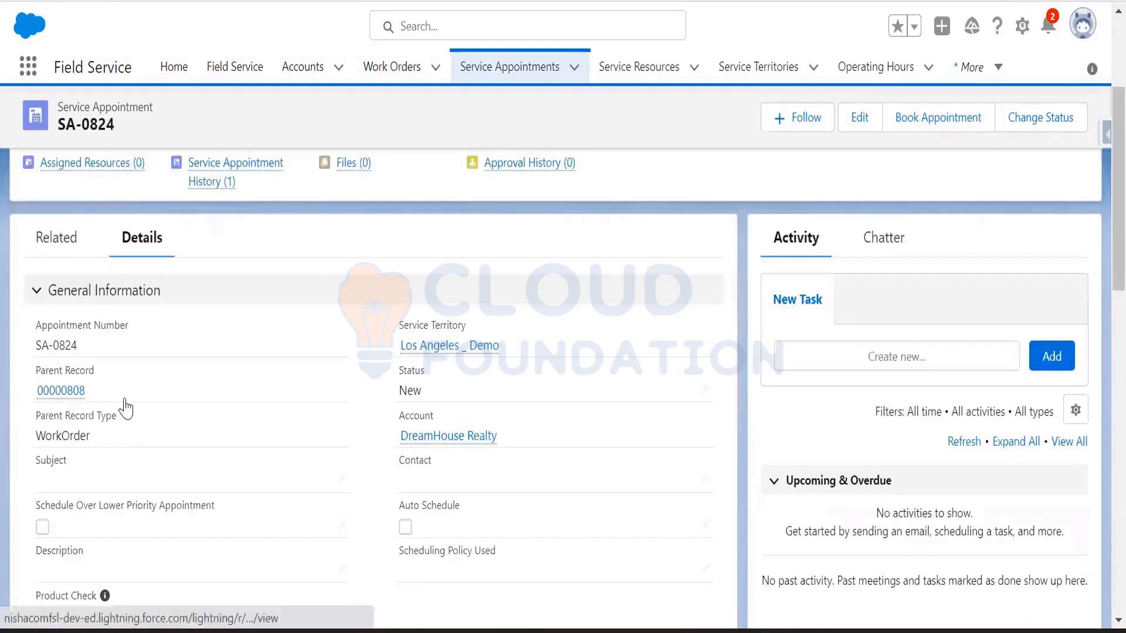
pyautogui.click(125, 401)
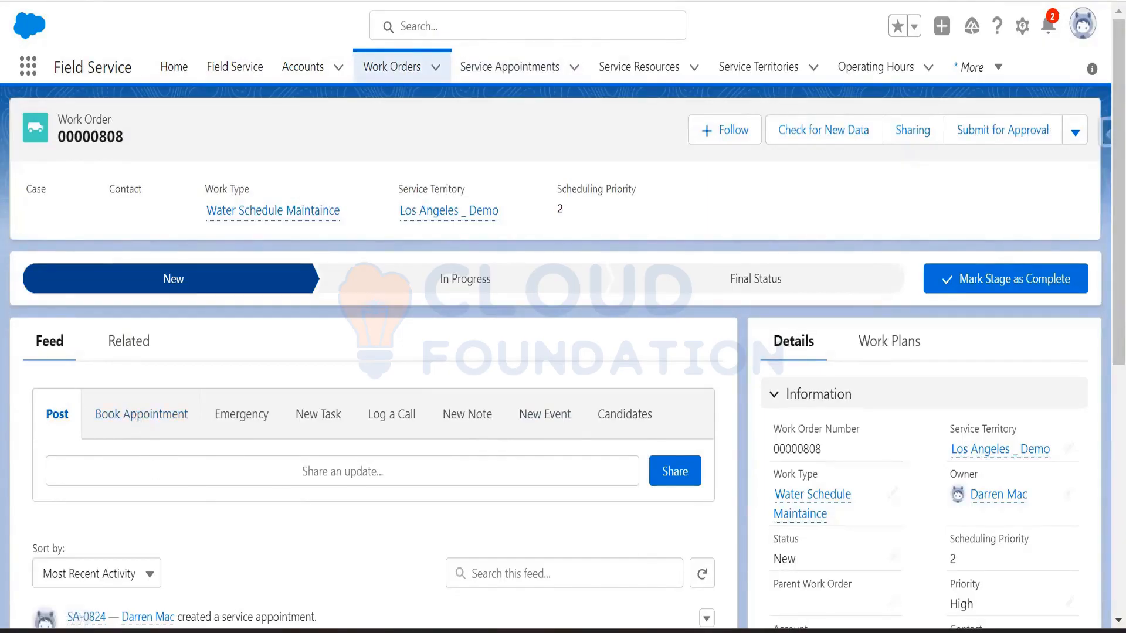
# Step: Switch to Notepad++ and add Emergency Scheduling as a new line below Appointment Booking
pyautogui.hotkey('alt', 'Tab')
pyautogui.press('Return')
pyautogui.write('E')
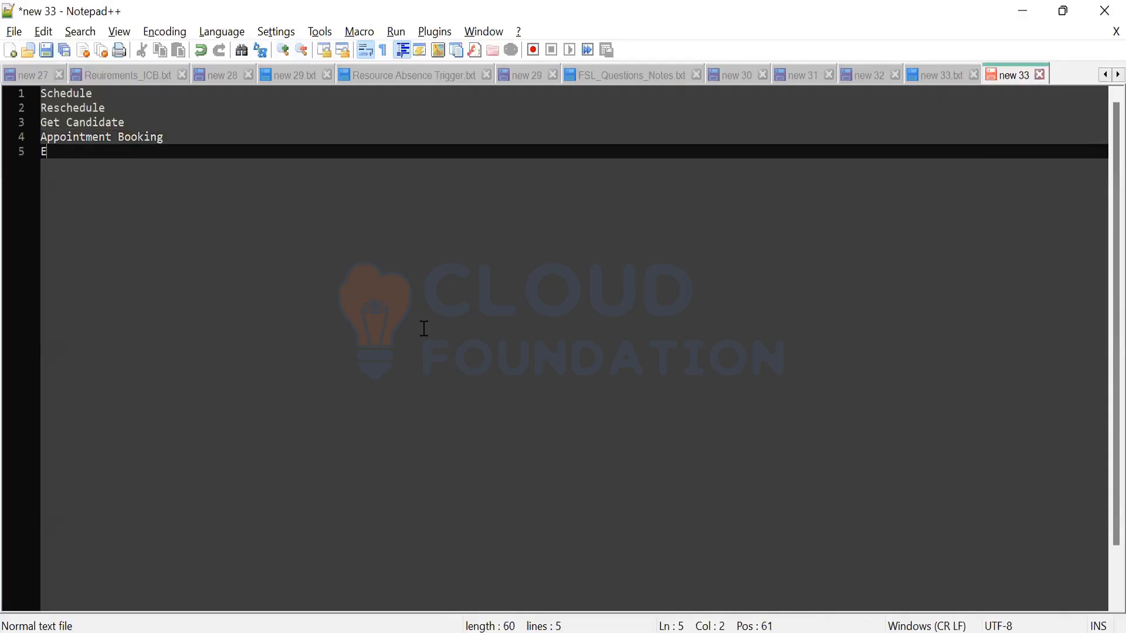
pyautogui.write('mergency ')
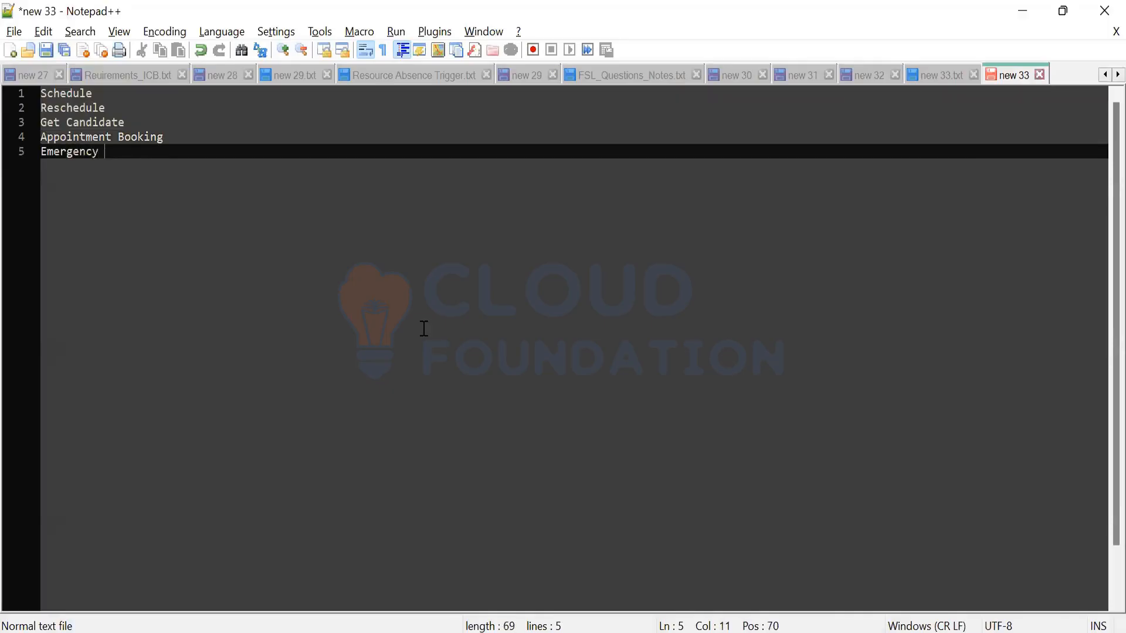
pyautogui.write('Schedul')
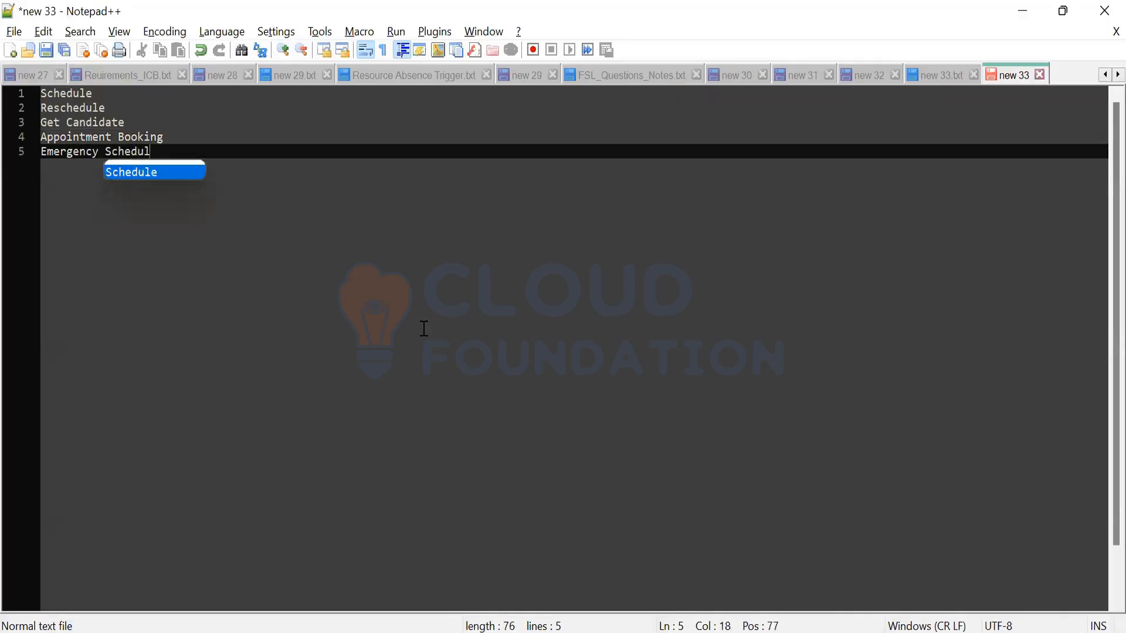
pyautogui.write('ing')
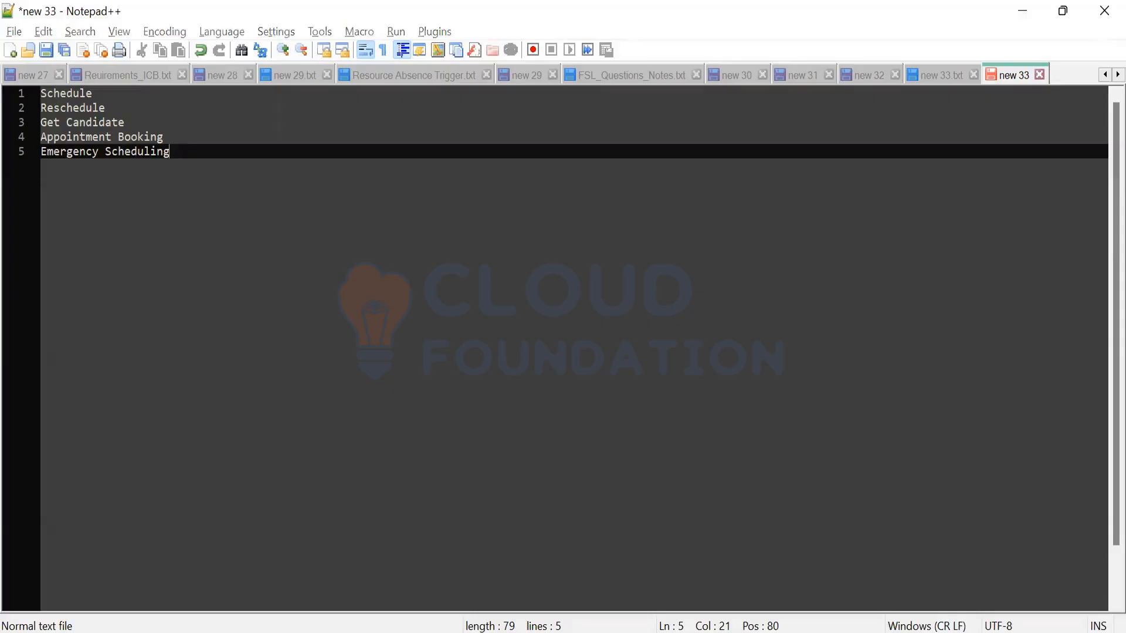
# Step: Switch to Salesforce, open SA-0823 from the Field Service Gantt, and look through the additional actions in its feed
pyautogui.hotkey('alt', 'Tab')
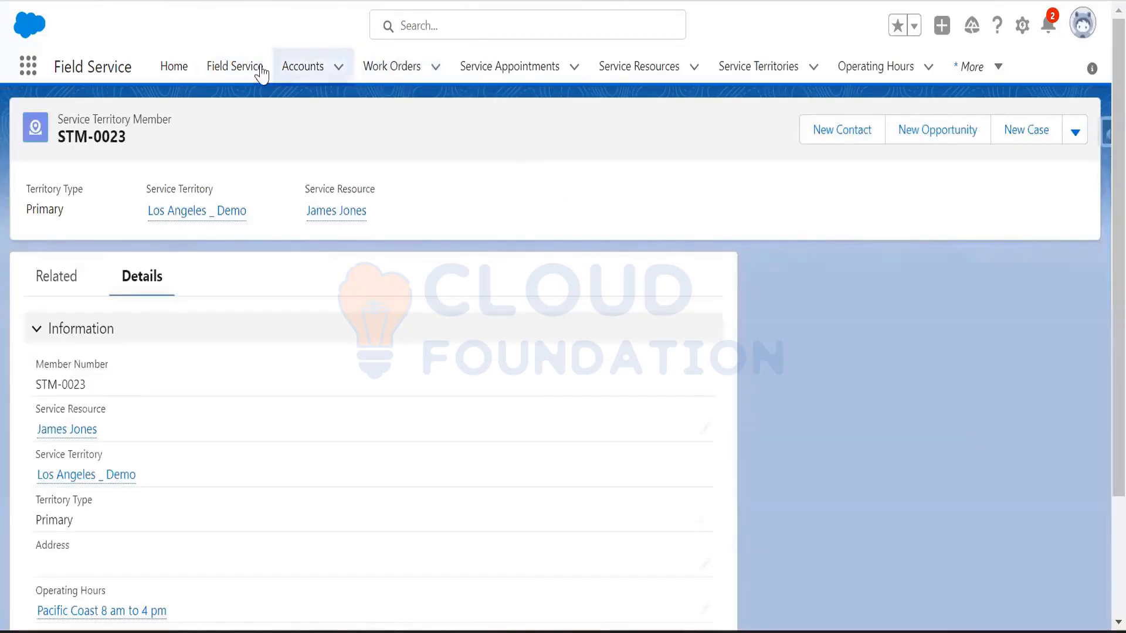
pyautogui.click(252, 69)
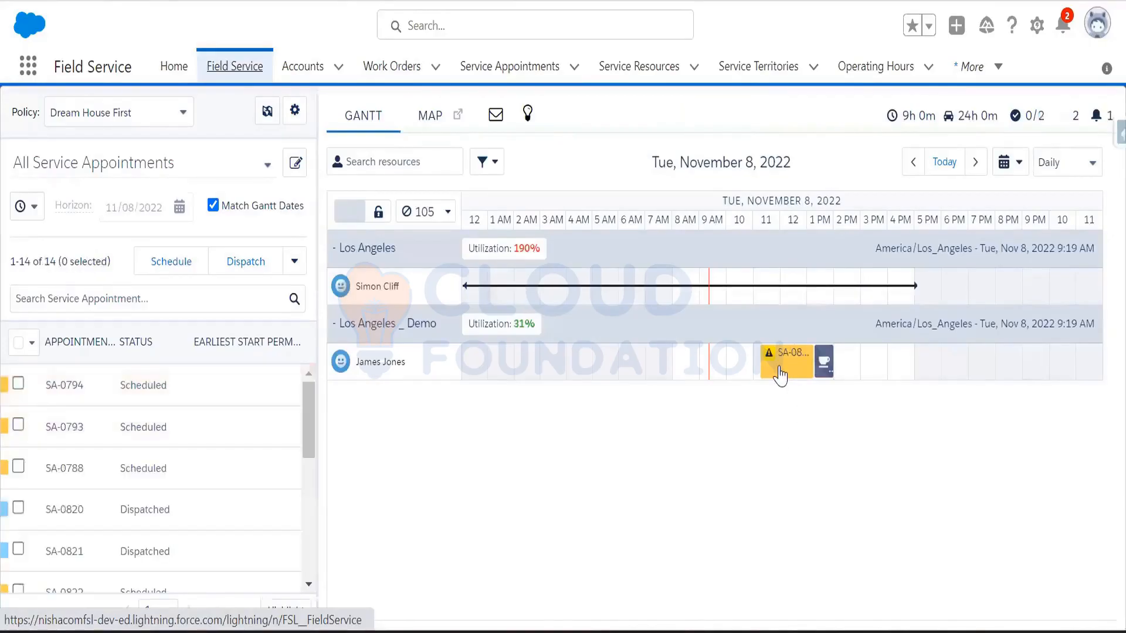
pyautogui.click(780, 375)
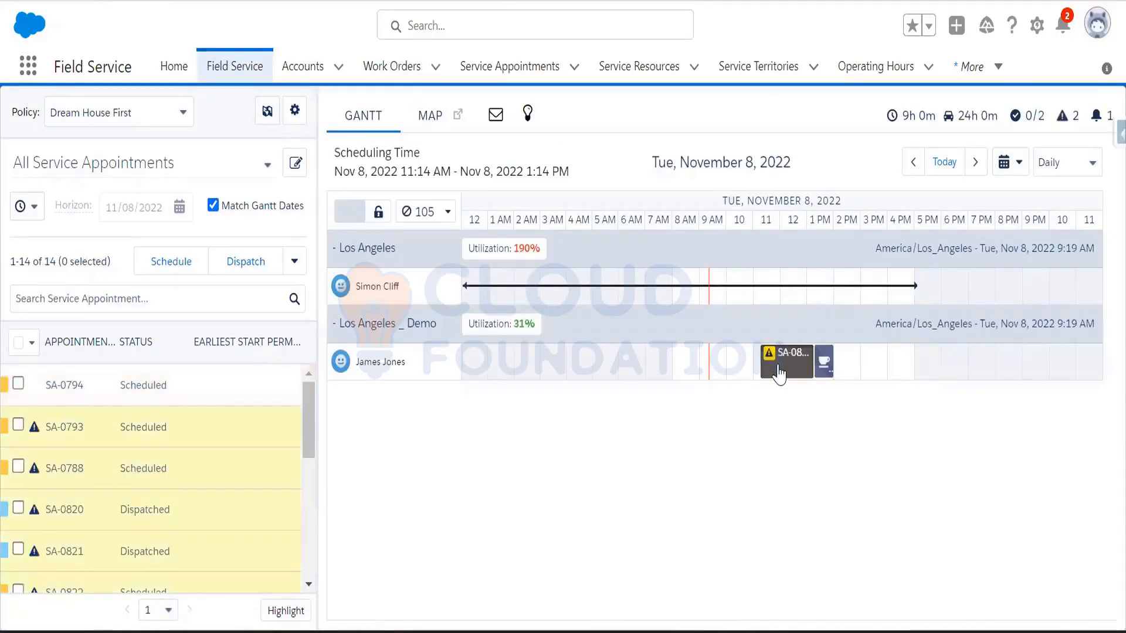
pyautogui.doubleClick(780, 376)
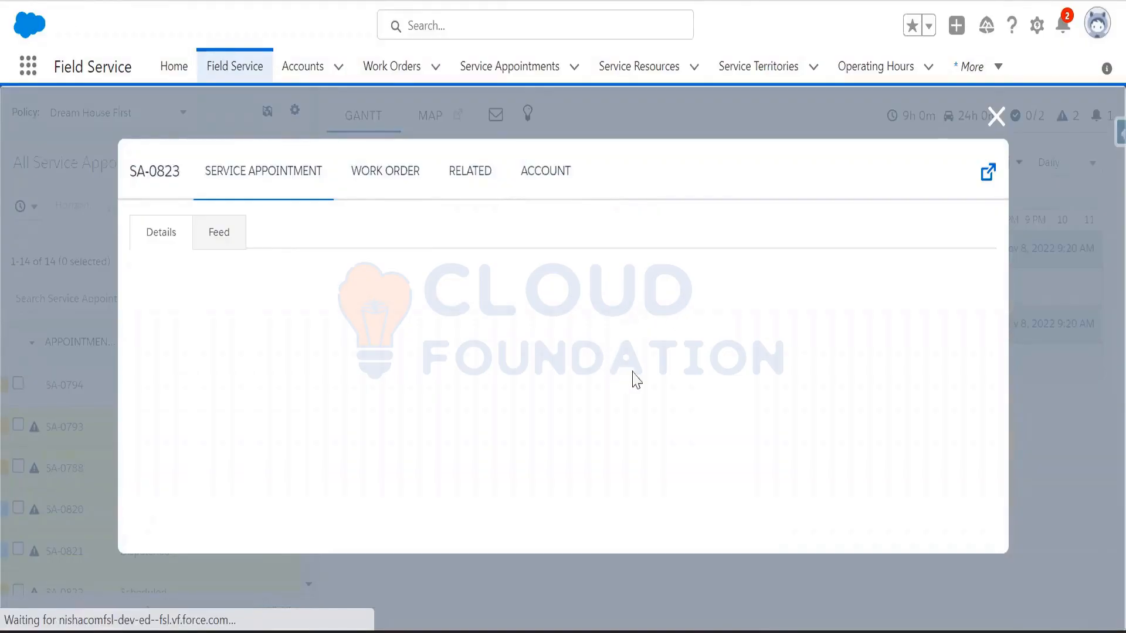
pyautogui.click(219, 234)
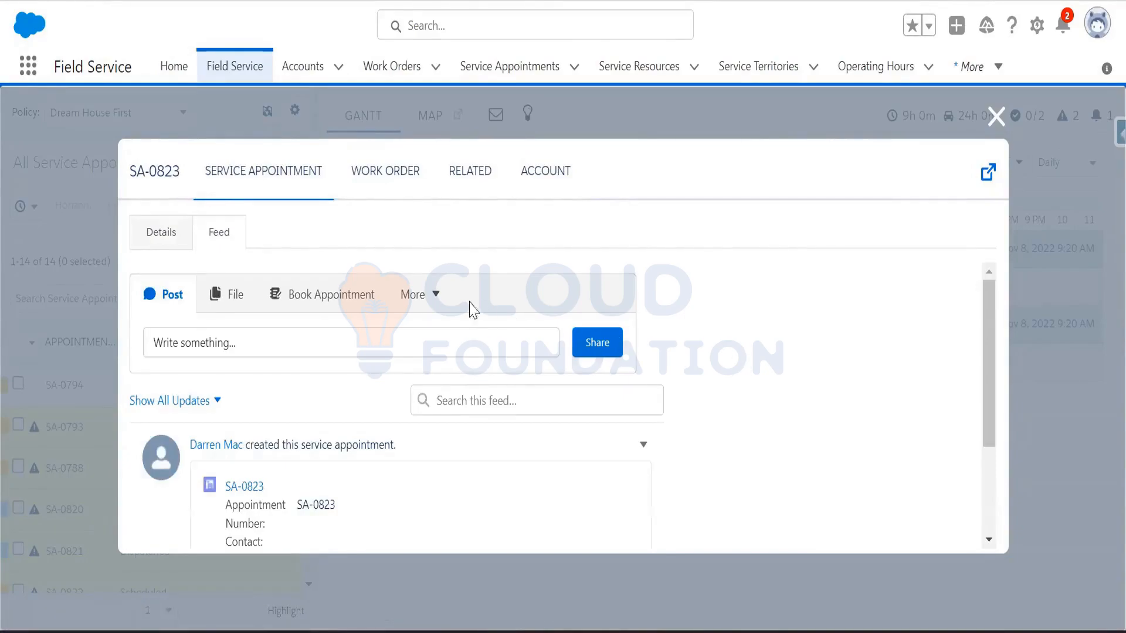
pyautogui.click(436, 295)
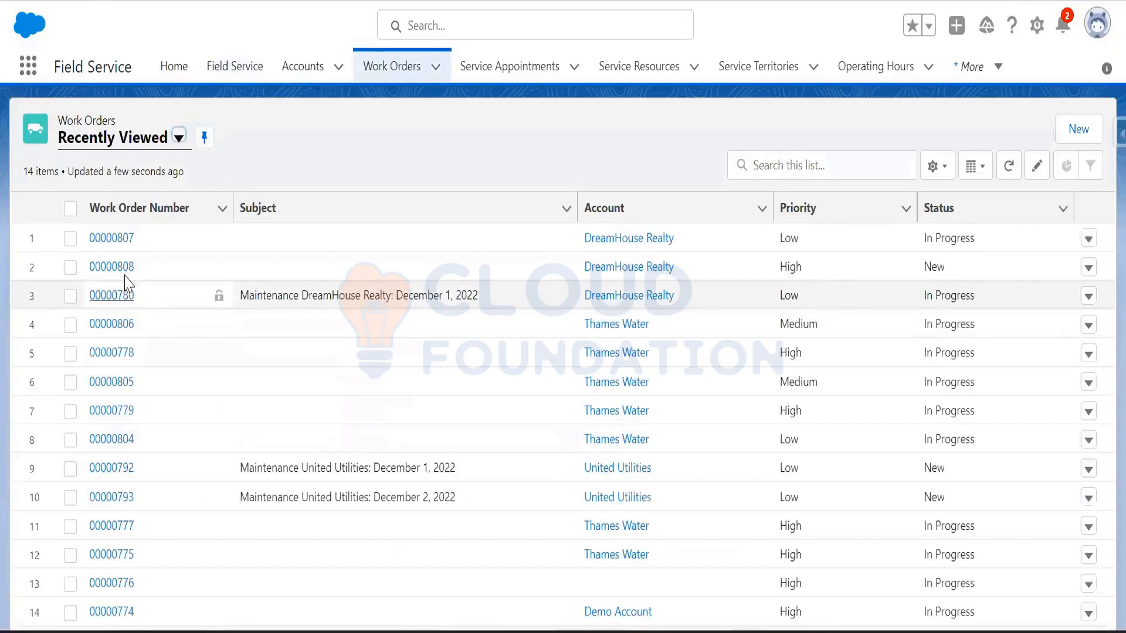
# Step: Open the low-priority DreamHouse Realty work order without a subject and bring up Emergency Dispatch for SA-0823
pyautogui.click(114, 242)
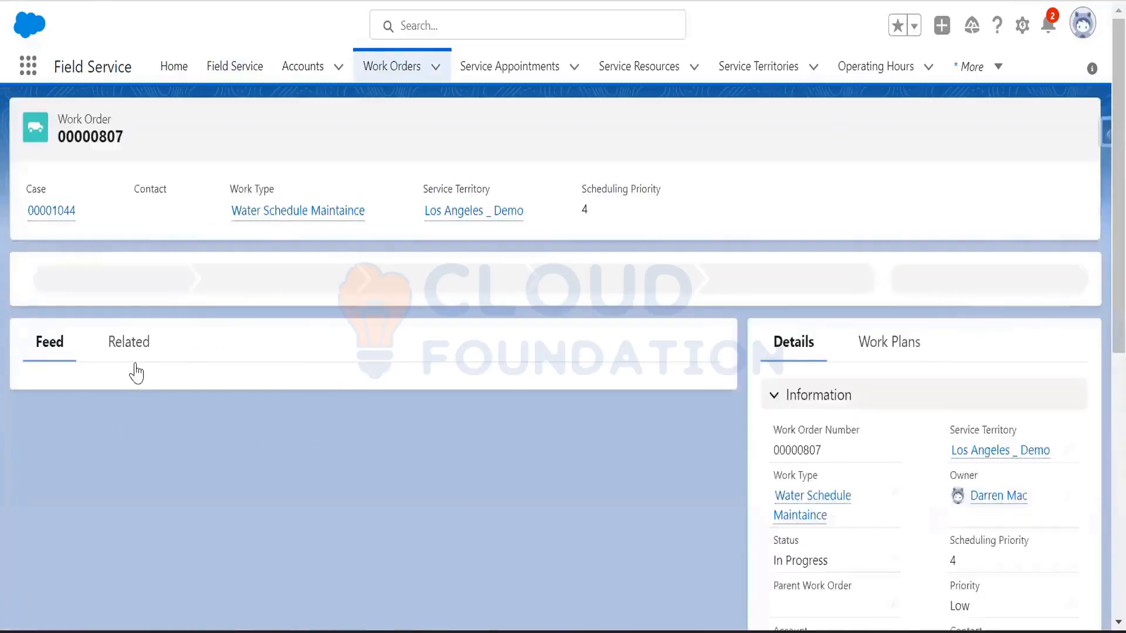
pyautogui.scroll(-3, 585, 427)
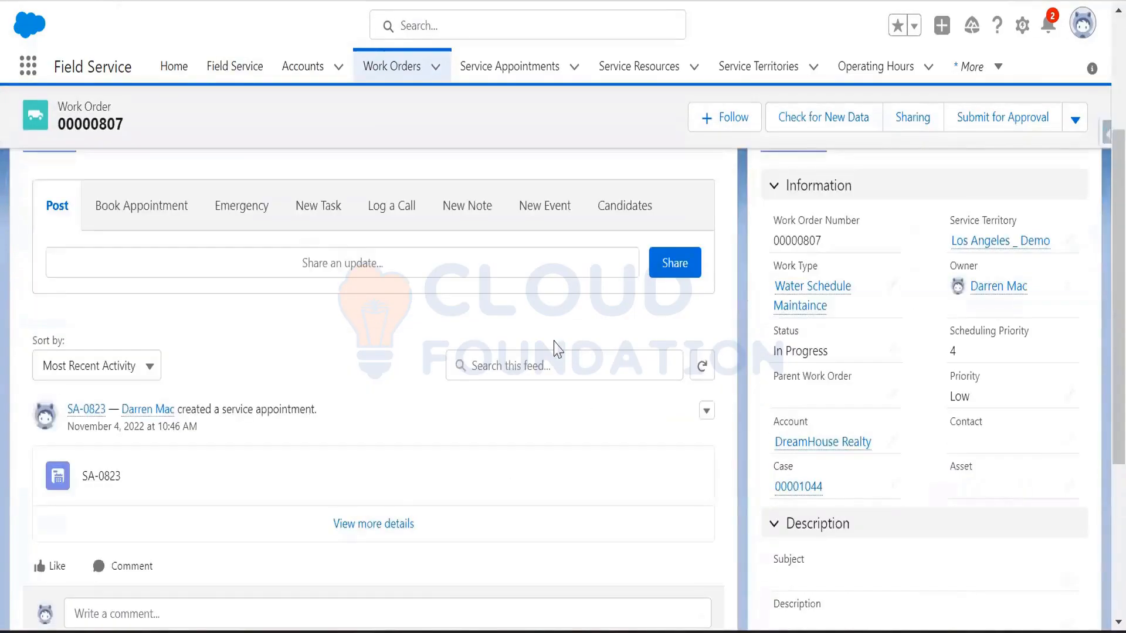
pyautogui.click(242, 207)
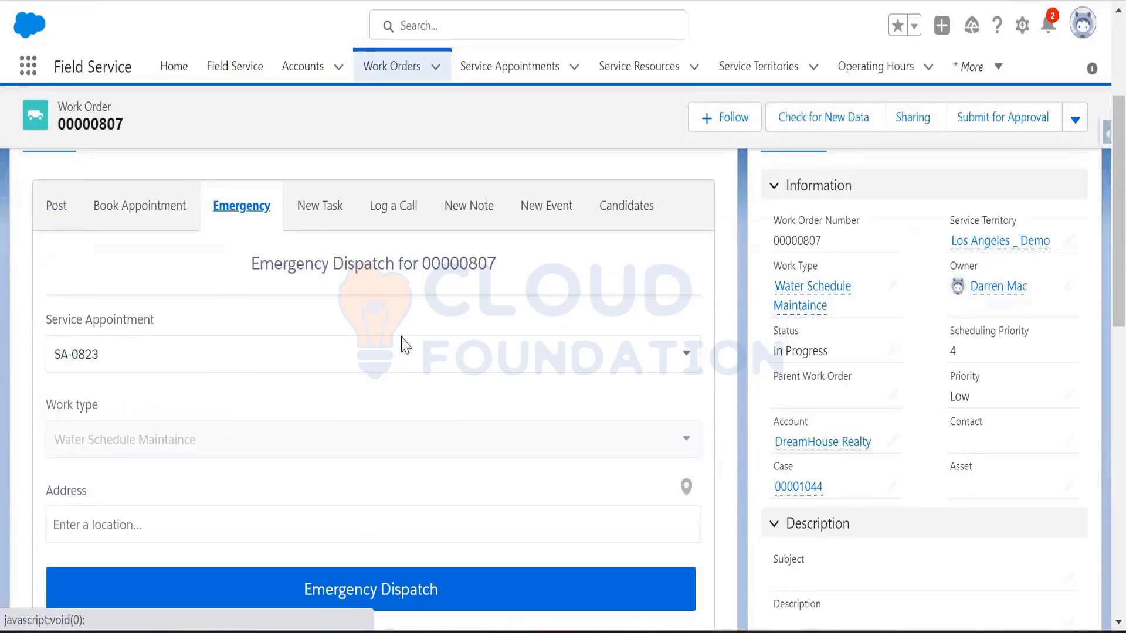
pyautogui.scroll(-3, 393, 384)
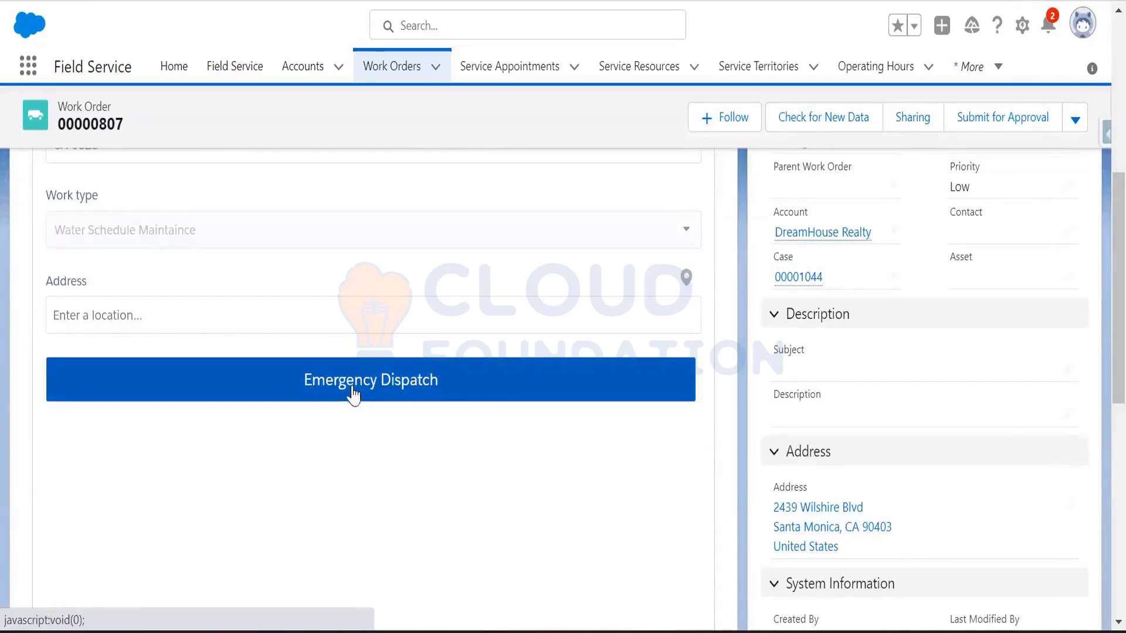
pyautogui.click(382, 403)
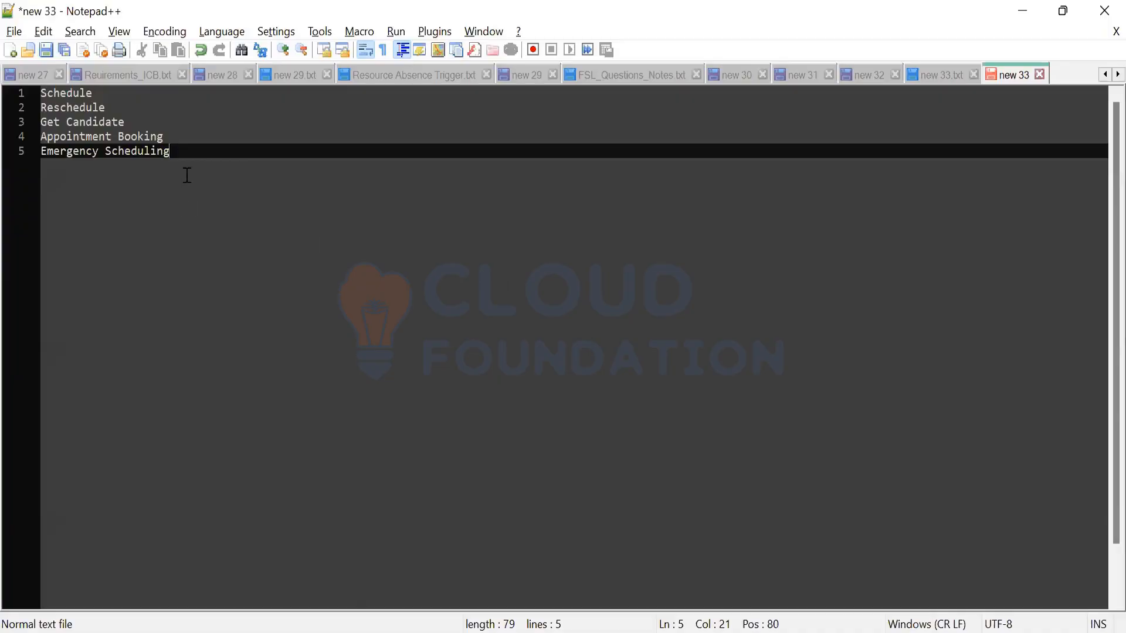
# Step: In Notepad++, highlight the whole list of scheduling actions from Schedule to Emergency Scheduling
pyautogui.hotkey('shift', 'Up')
pyautogui.hotkey('shift', 'Up')
pyautogui.hotkey('shift', 'Up')
pyautogui.hotkey('shift', 'Up')
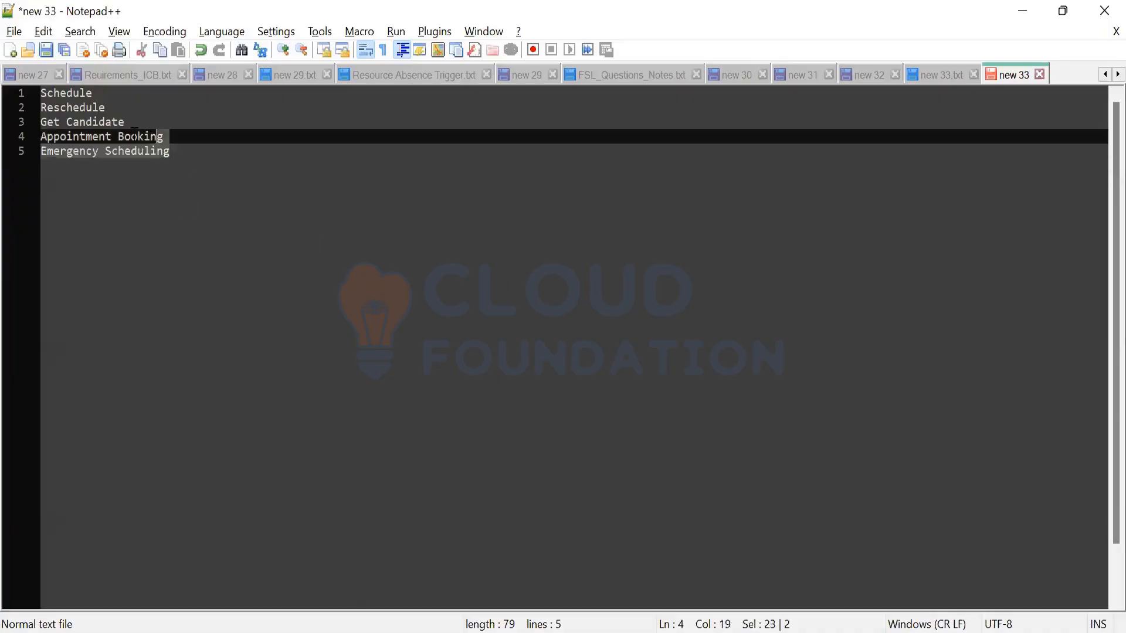
pyautogui.hotkey('shift', 'Home')
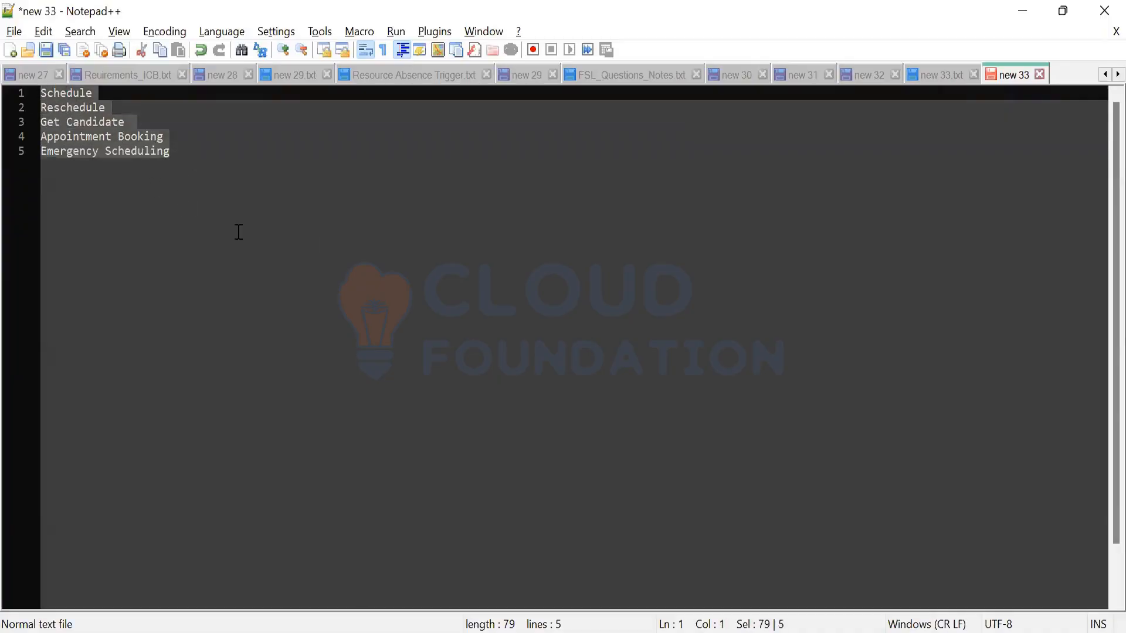
pyautogui.hotkey('alt', 'Tab')
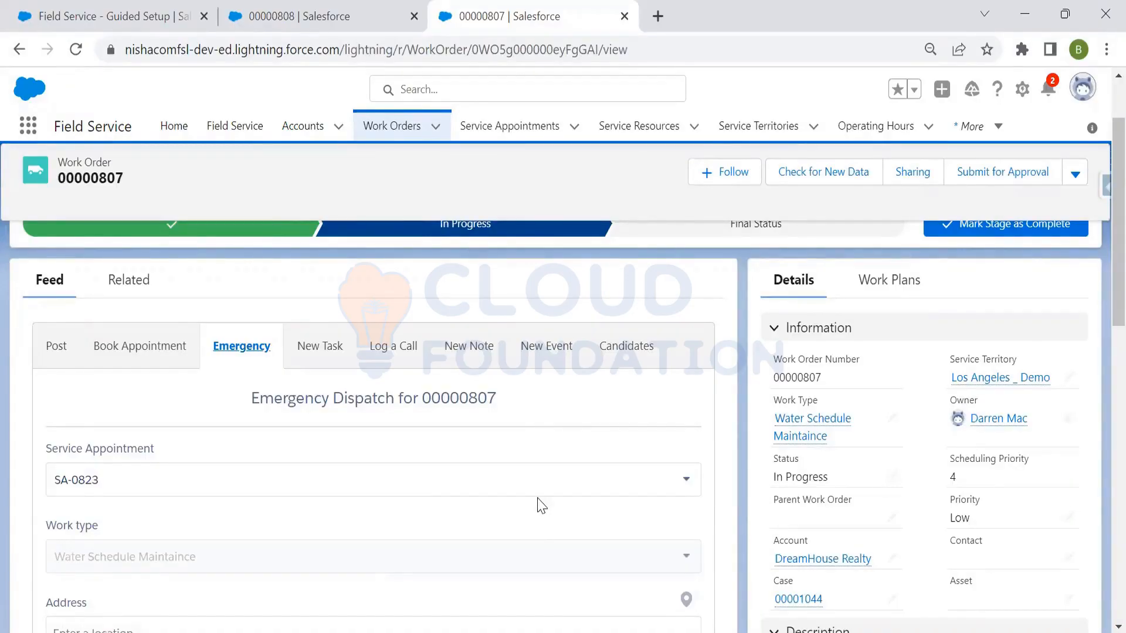
pyautogui.hotkey('alt', 'Tab')
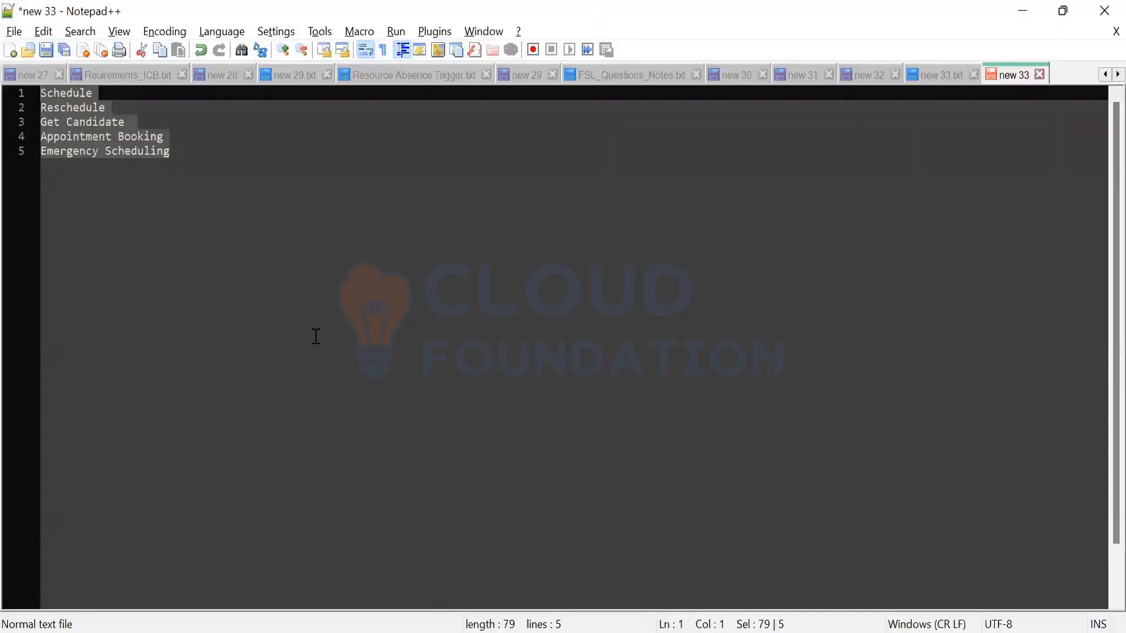
# Step: Clear the selection and highlight the Reschedule and Appointment Booking lines one after the other
pyautogui.click(180, 241)
pyautogui.moveTo(108, 109); pyautogui.dragTo(41, 108)
pyautogui.moveTo(163, 137); pyautogui.dragTo(38, 137)
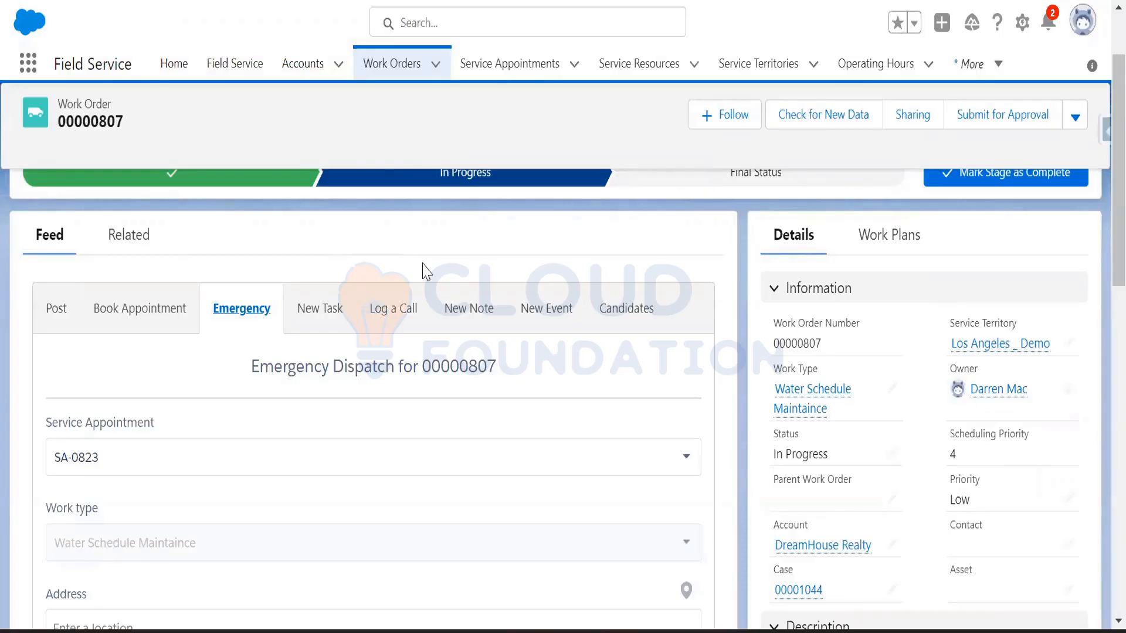
# Step: In Salesforce, open the Book Appointment form for SA-0823 on the work order and view the recently viewed service resources
pyautogui.click(156, 311)
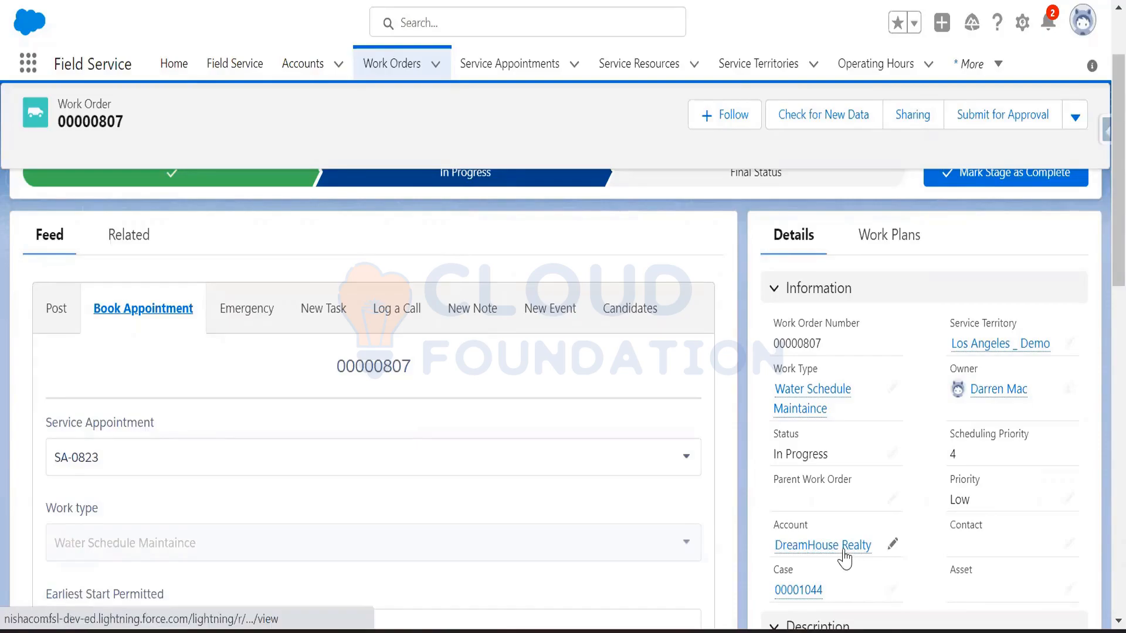
pyautogui.moveTo(843, 556)
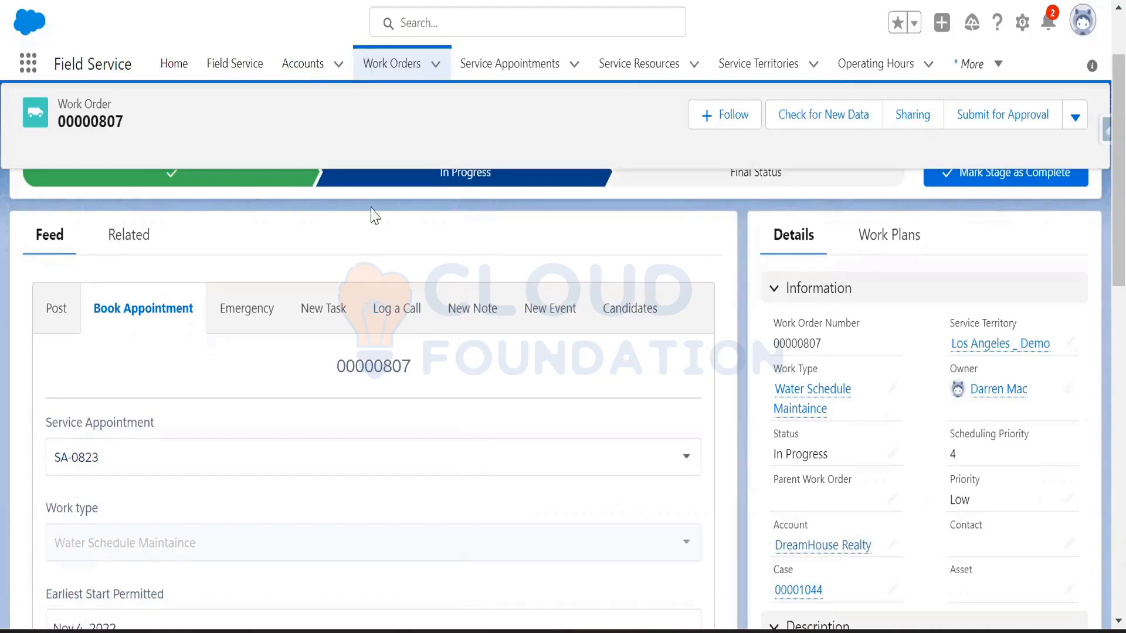
pyautogui.click(659, 63)
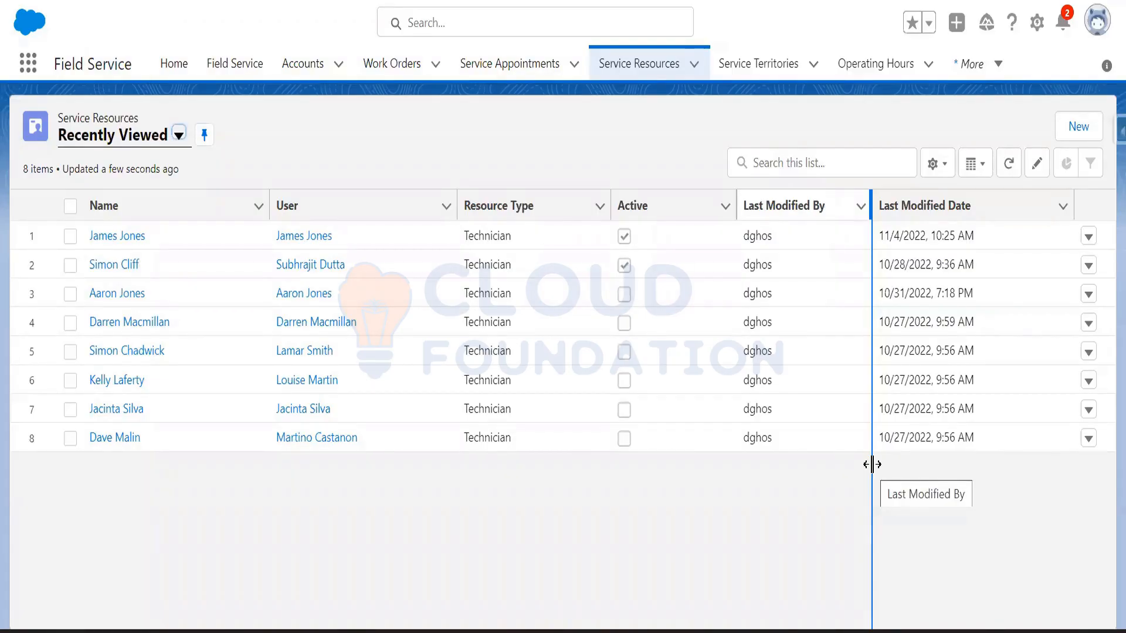
pyautogui.click(518, 73)
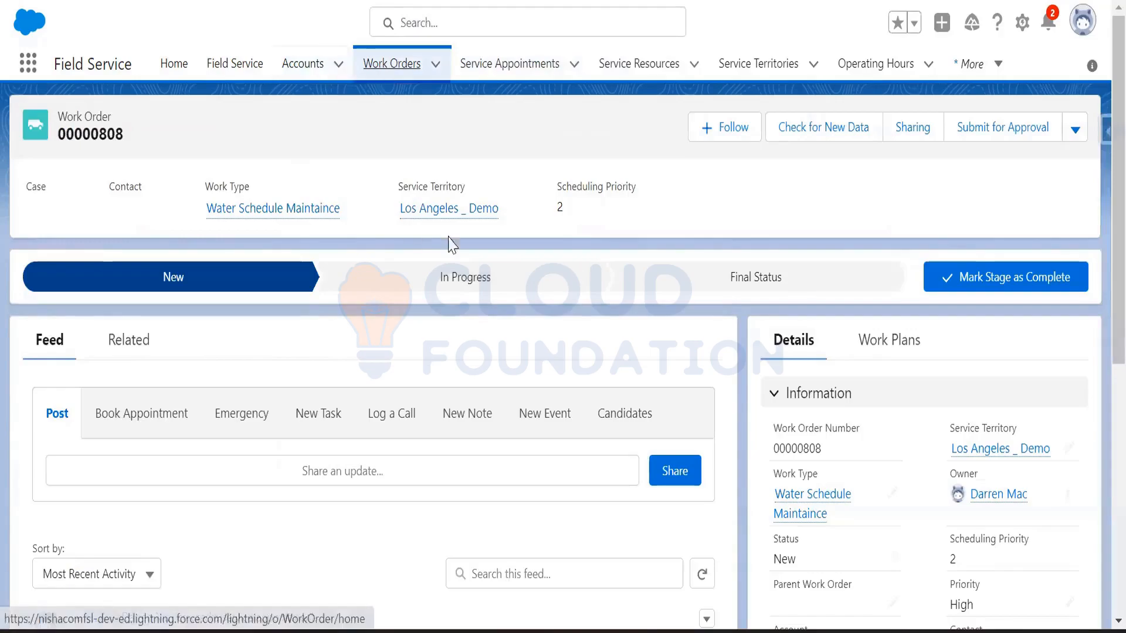
# Step: From the recently viewed work orders, open the one with the subject Maintenance DreamHouse Realty: December 1, 2022
pyautogui.click(386, 69)
pyautogui.click(119, 301)
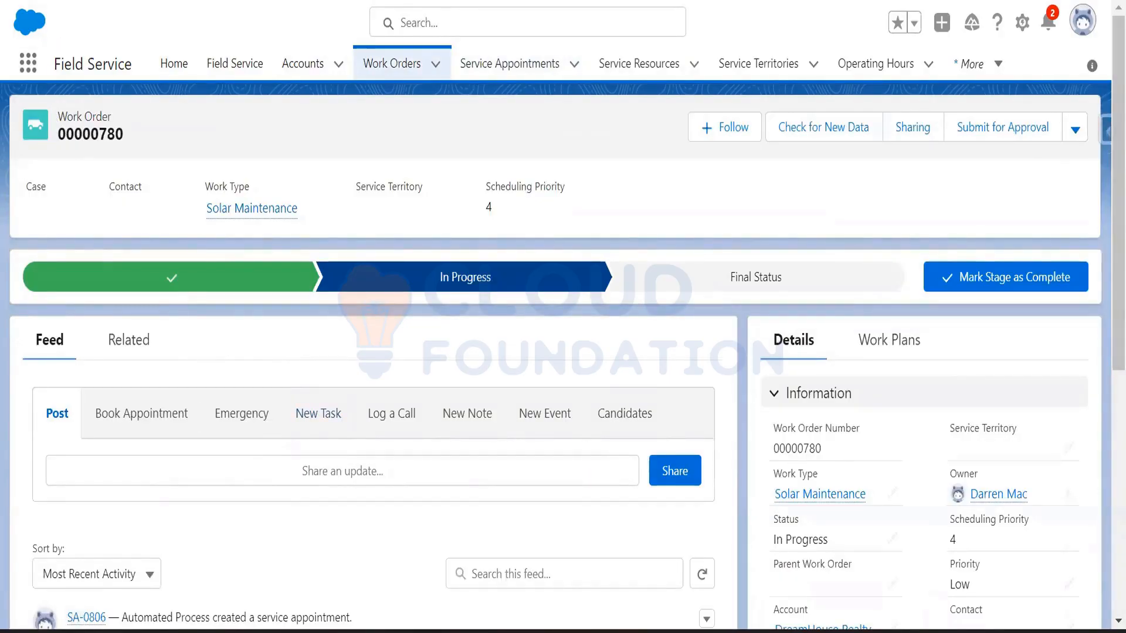
pyautogui.hotkey('alt', 'Left')
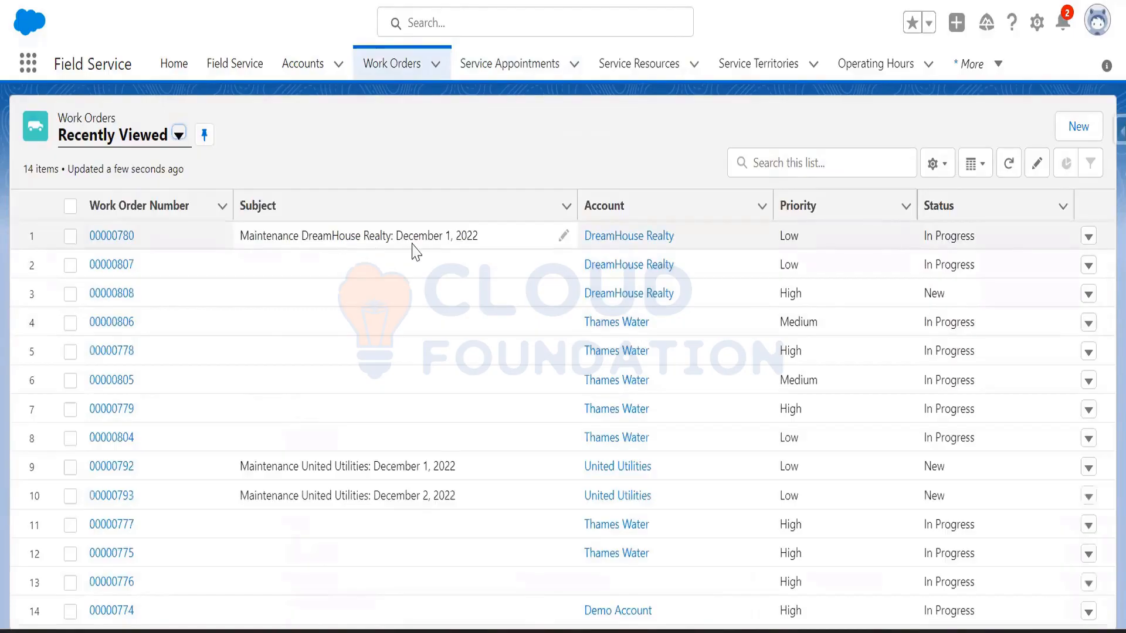
pyautogui.click(113, 237)
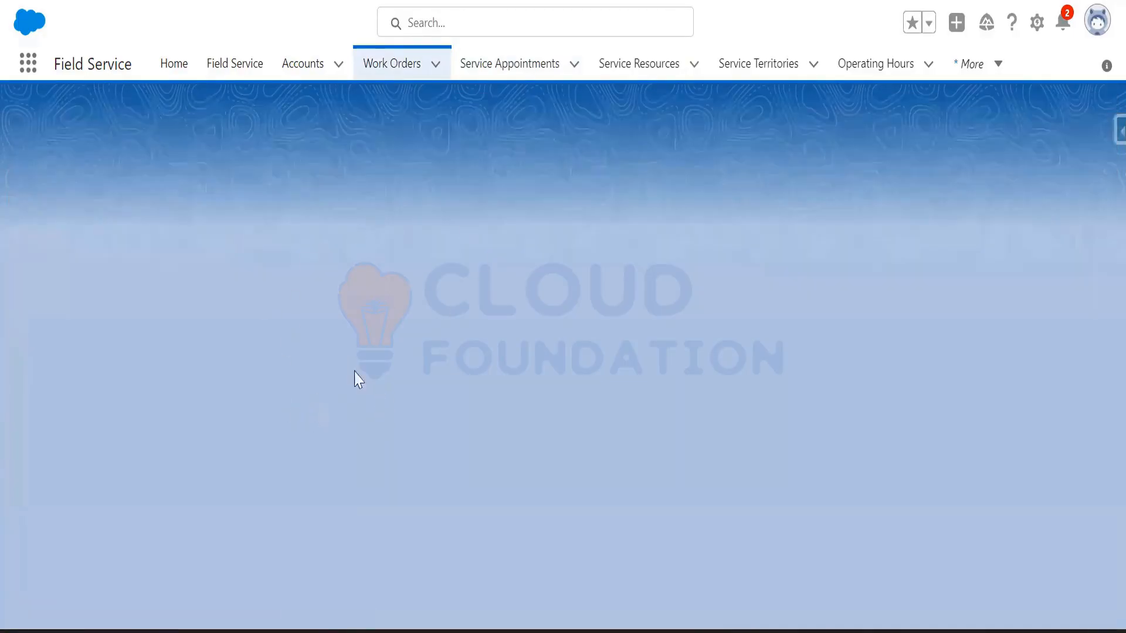
# Step: Open service appointment SA-0806 from the work order's feed in a separate browser tab and check its Scheduling Policy Used field
pyautogui.scroll(-5, 352, 409)
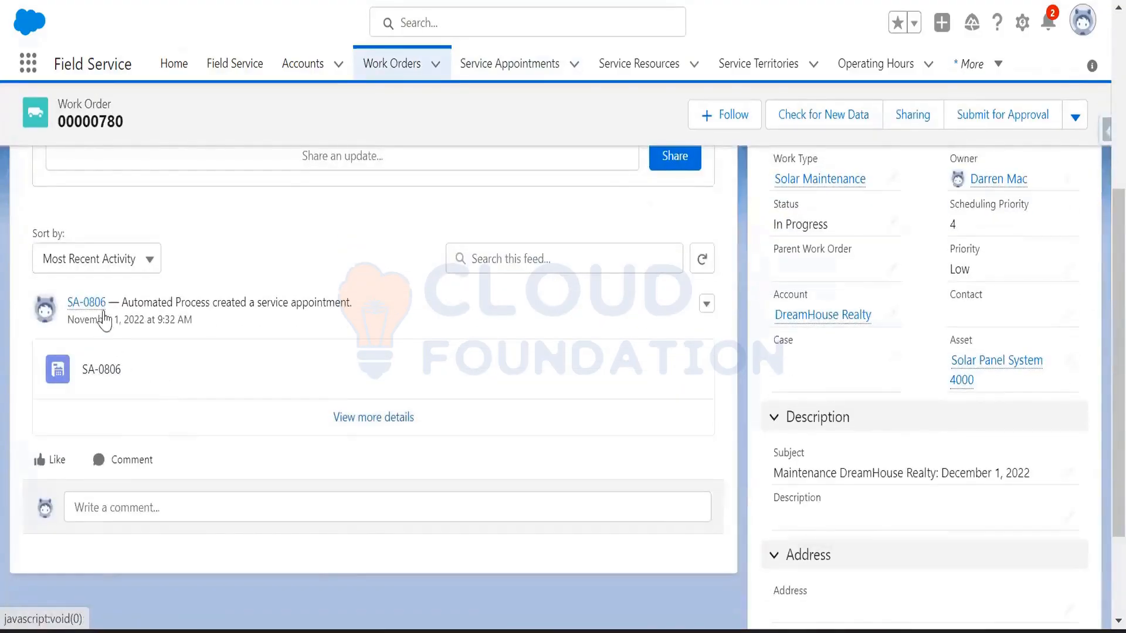
pyautogui.rightClick(88, 302)
pyautogui.click(156, 329)
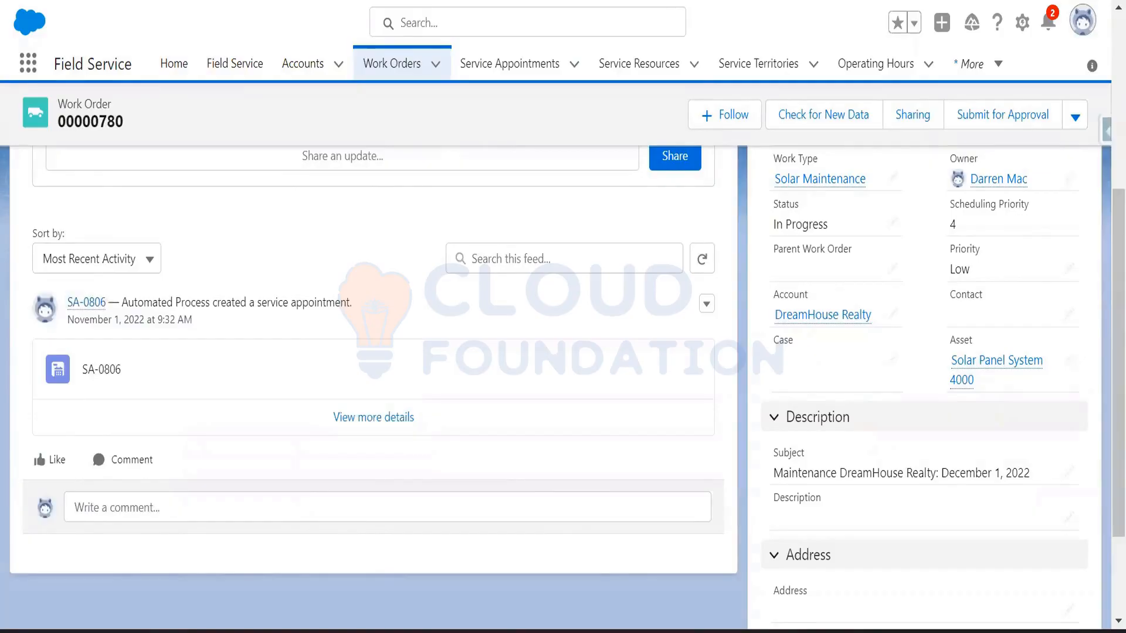
pyautogui.click(509, 63)
pyautogui.hotkey('ctrl', 'Tab')
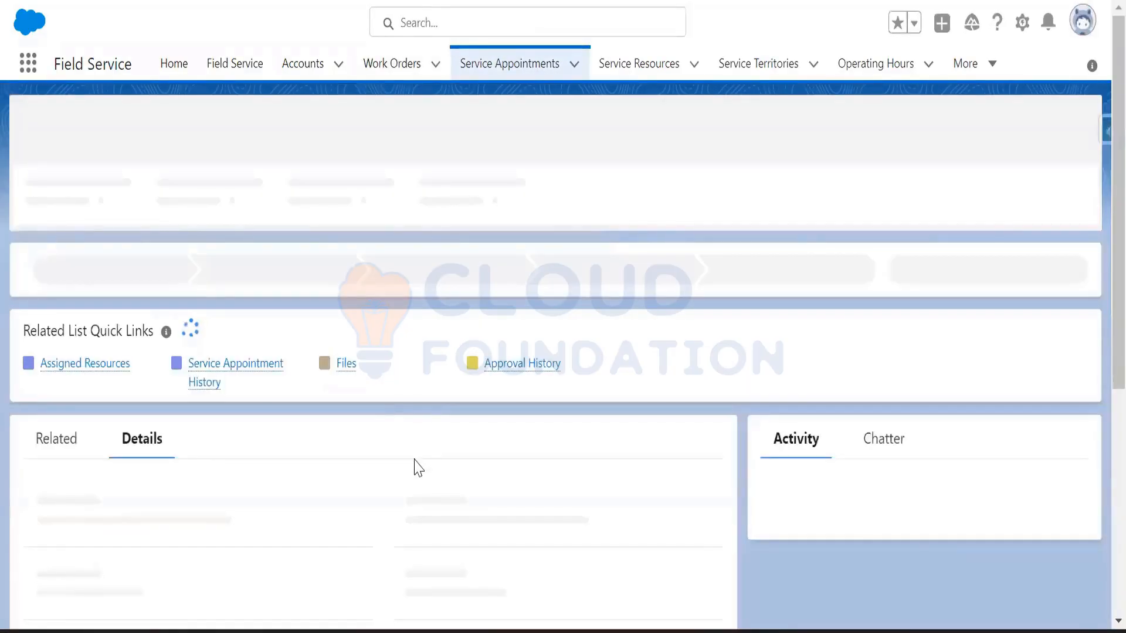
pyautogui.scroll(-12, 332, 506)
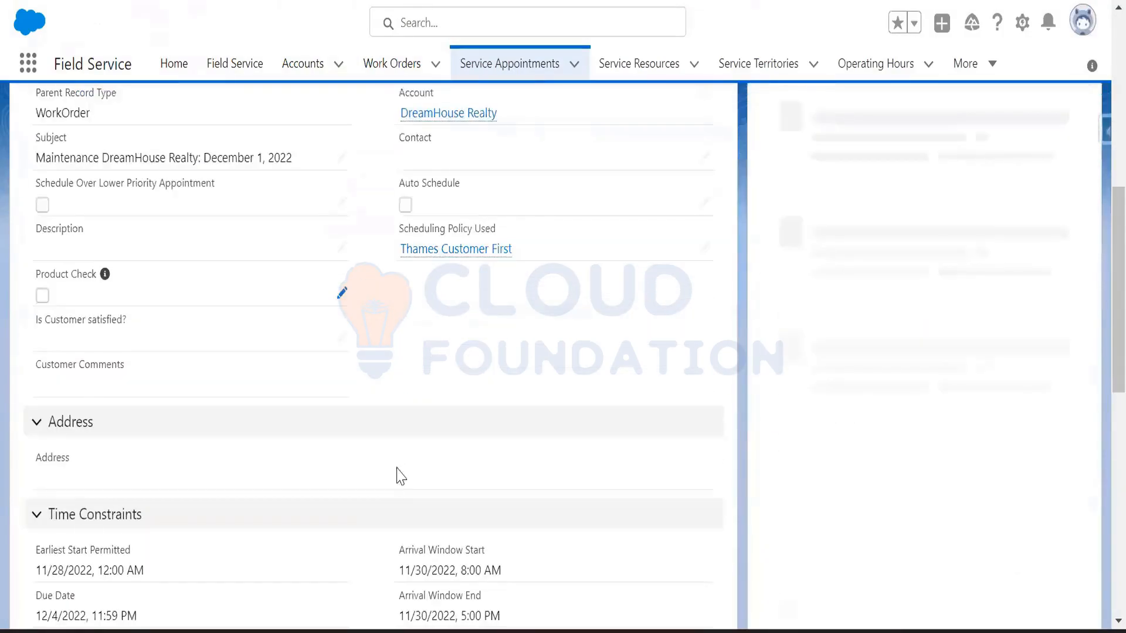
# Step: Open the second technician in the recently viewed service resources and review the related skills and service territories
pyautogui.scroll(2, 510, 454)
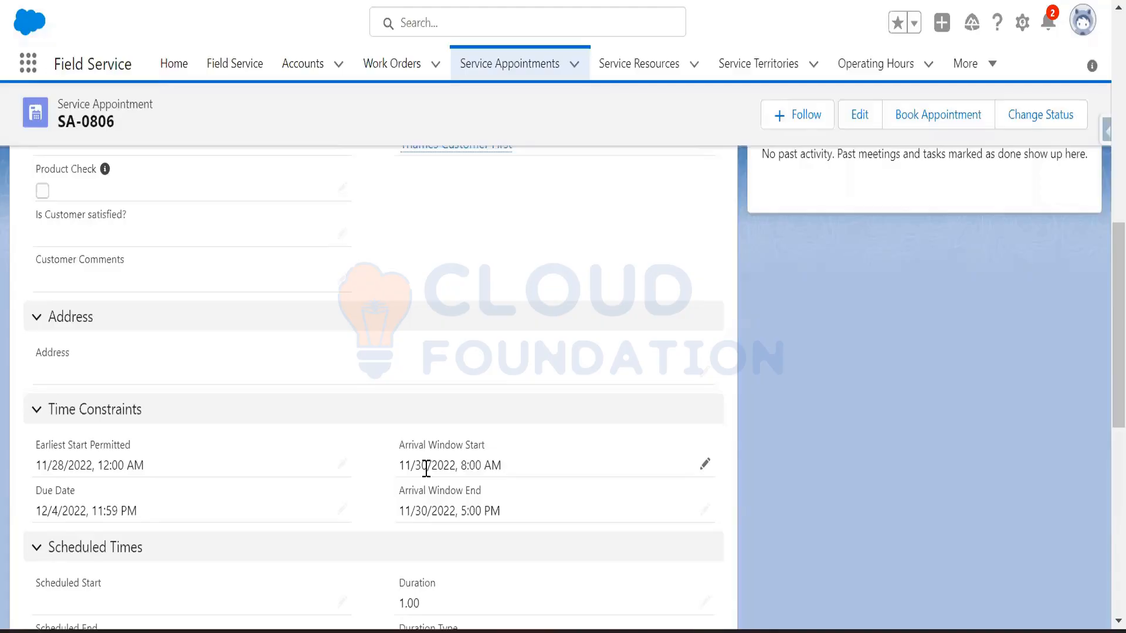
pyautogui.click(631, 66)
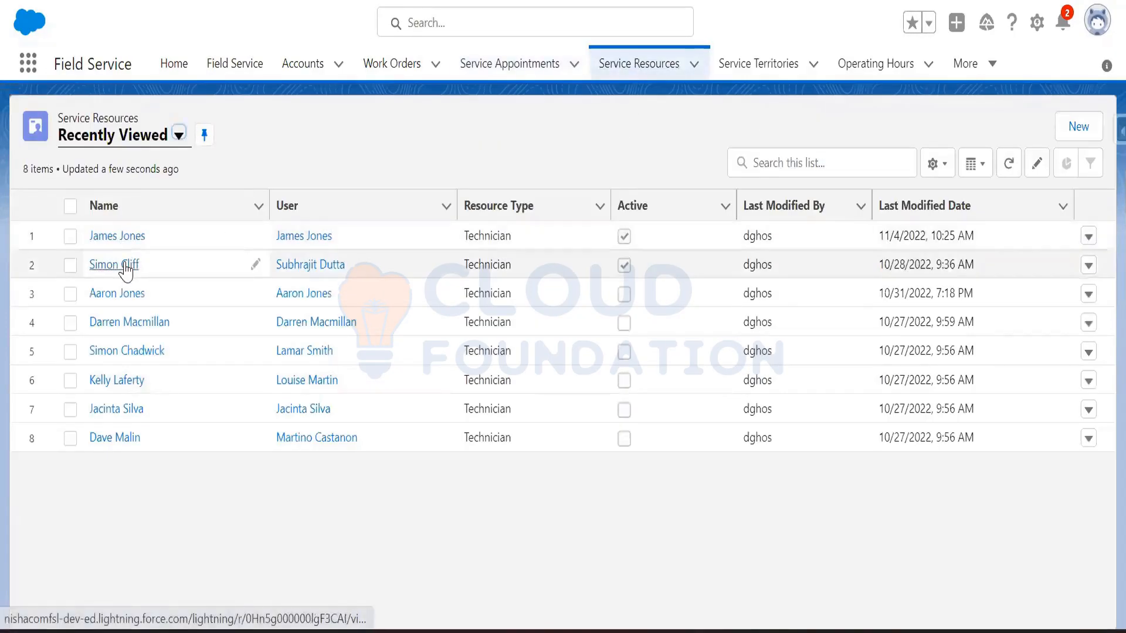
pyautogui.click(120, 262)
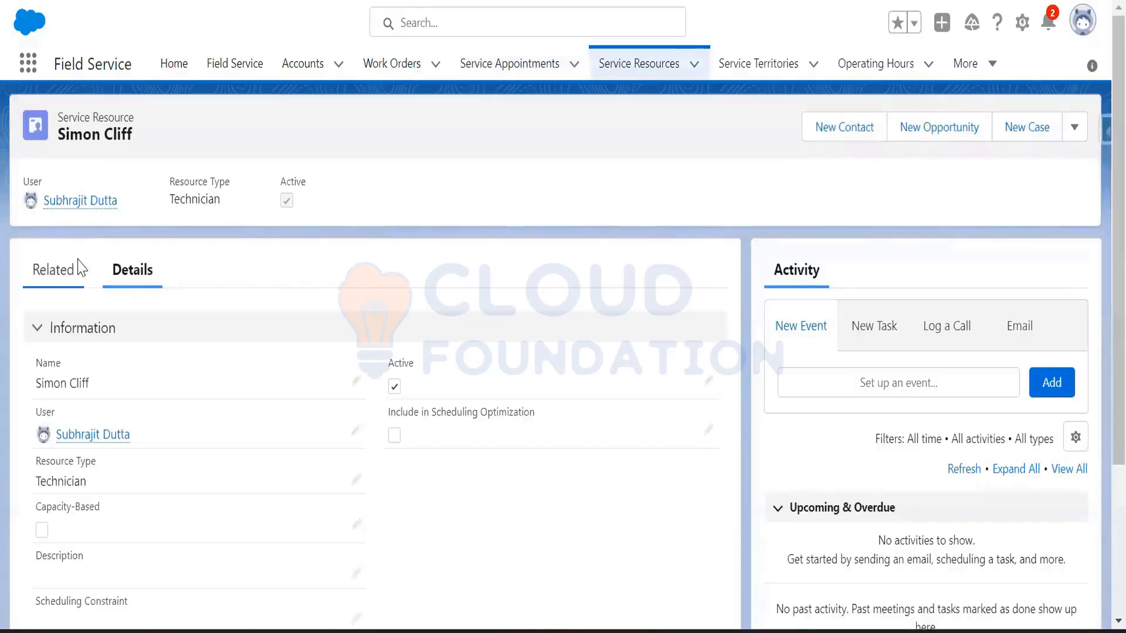
pyautogui.click(79, 268)
pyautogui.scroll(-1, 297, 434)
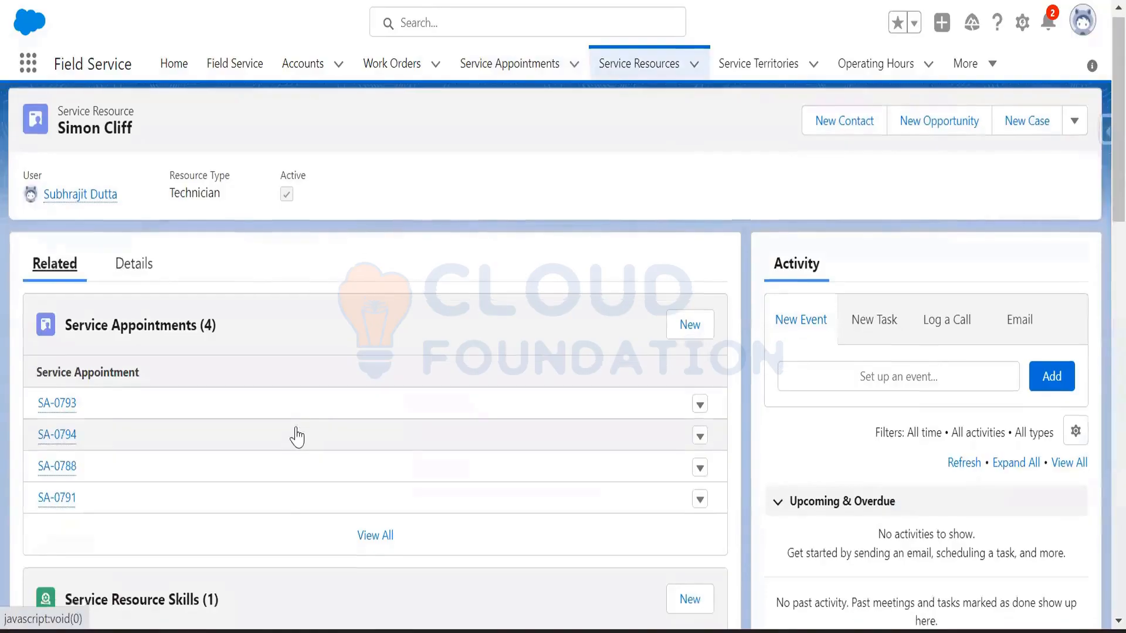
pyautogui.scroll(-5, 296, 437)
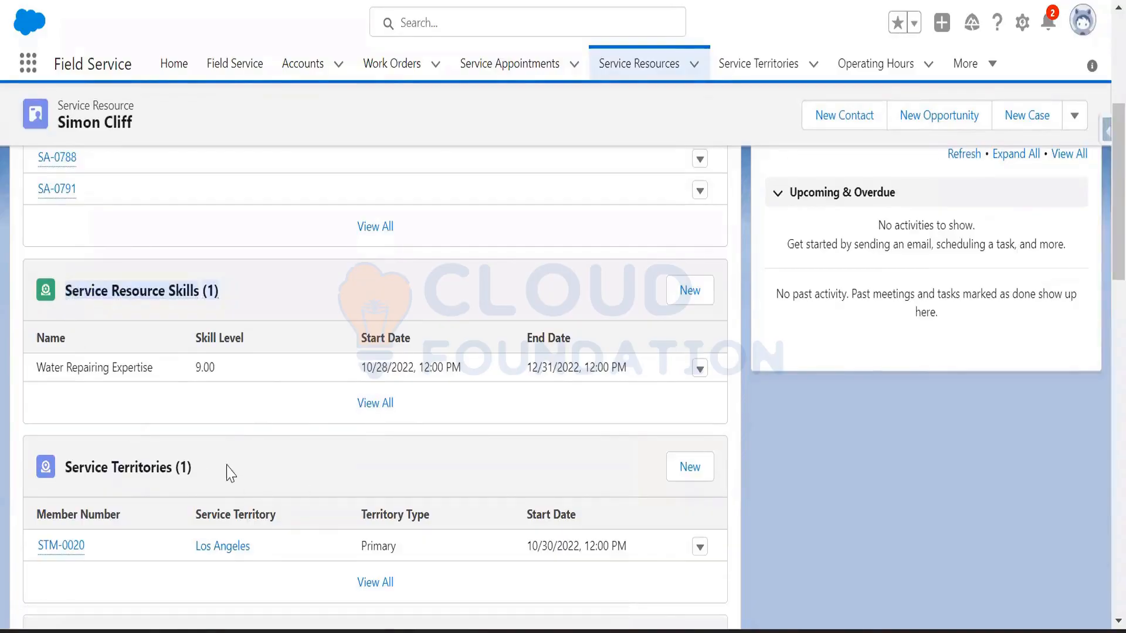
# Step: Open the technician's service territory member record STM-0020 and review its territory, address, operating hours and duration
pyautogui.click(69, 548)
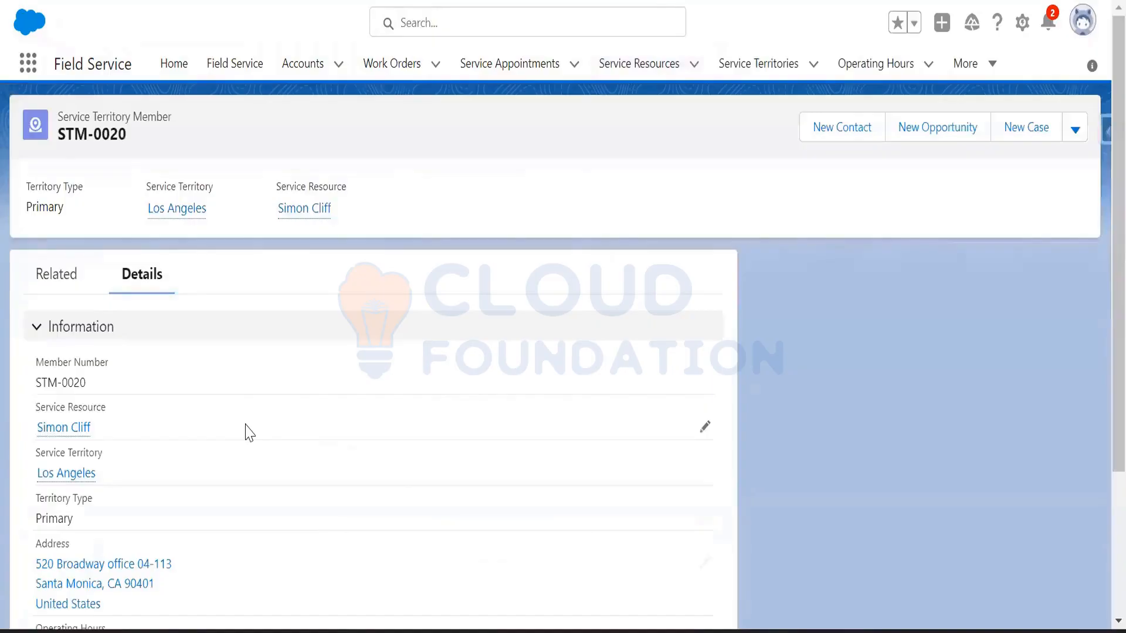
pyautogui.scroll(-5, 250, 432)
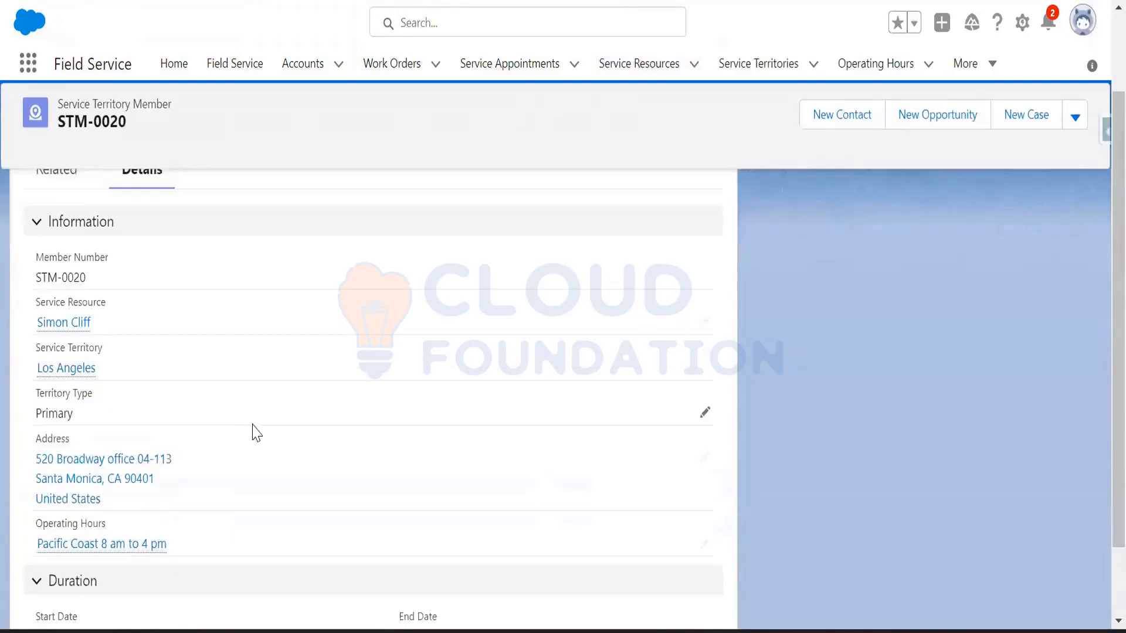
pyautogui.moveTo(178, 473); pyautogui.dragTo(75, 472)
pyautogui.click(848, 389)
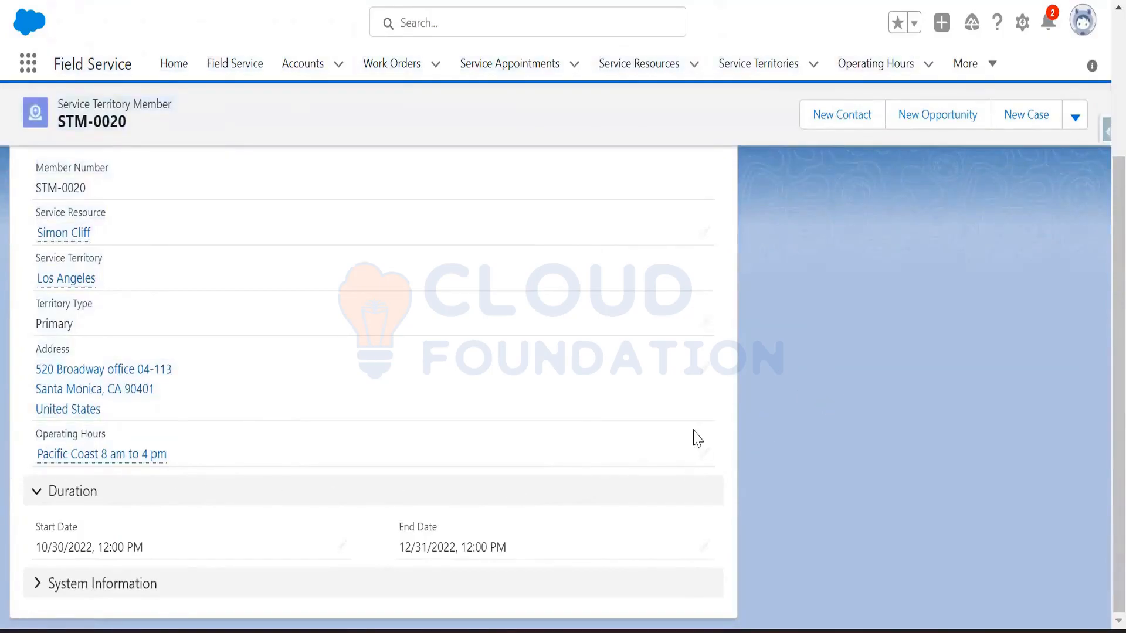
# Step: Open the Pacific Coast 8 am to 4 pm operating hours, examine the weekly time slots and return to STM-0020
pyautogui.click(201, 459)
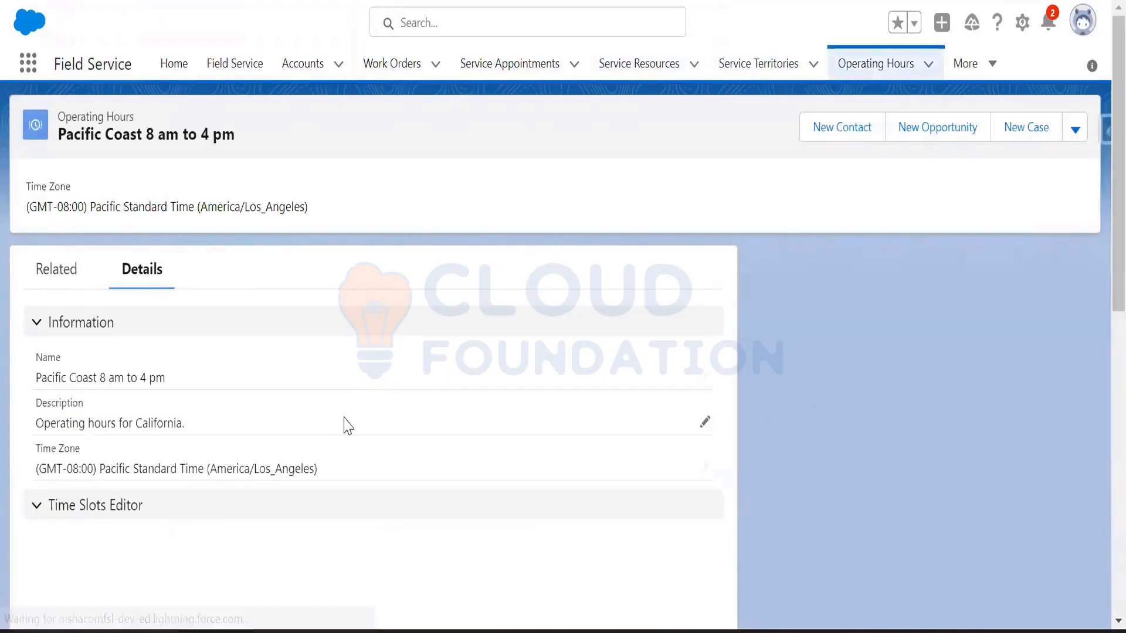
pyautogui.scroll(-5, 351, 427)
pyautogui.scroll(-3, 317, 334)
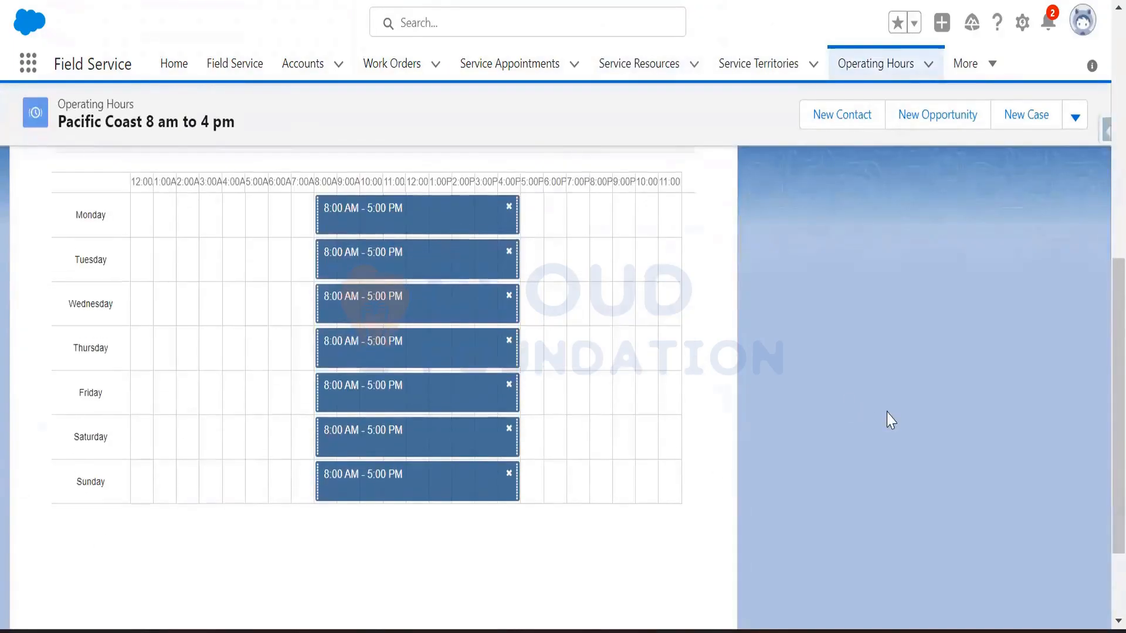
pyautogui.scroll(5, 891, 420)
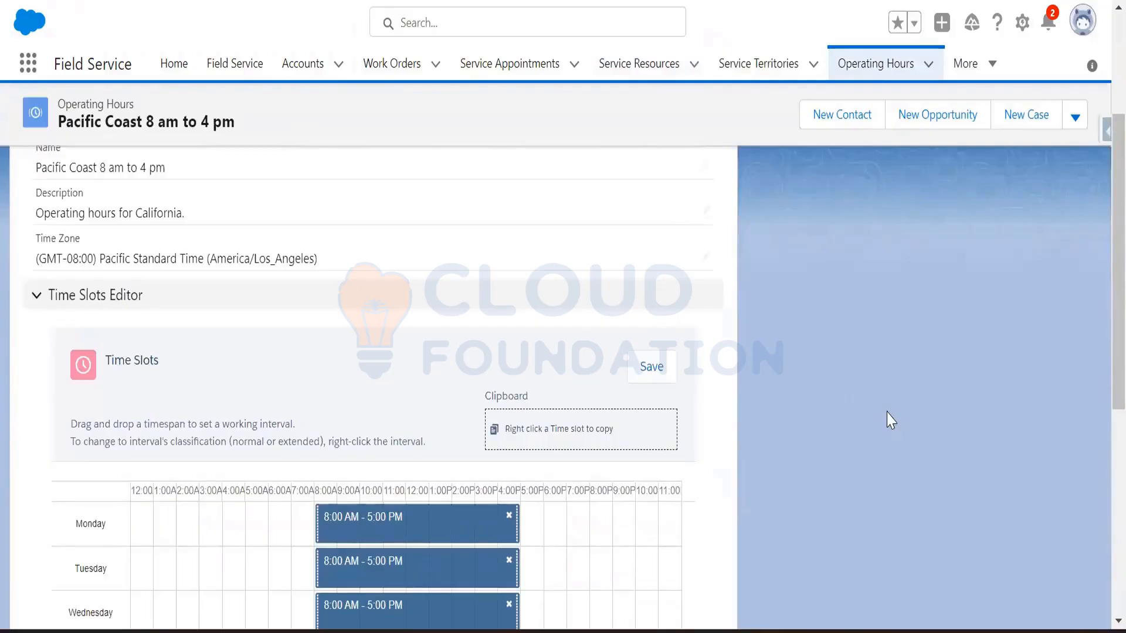
pyautogui.click(14, 0)
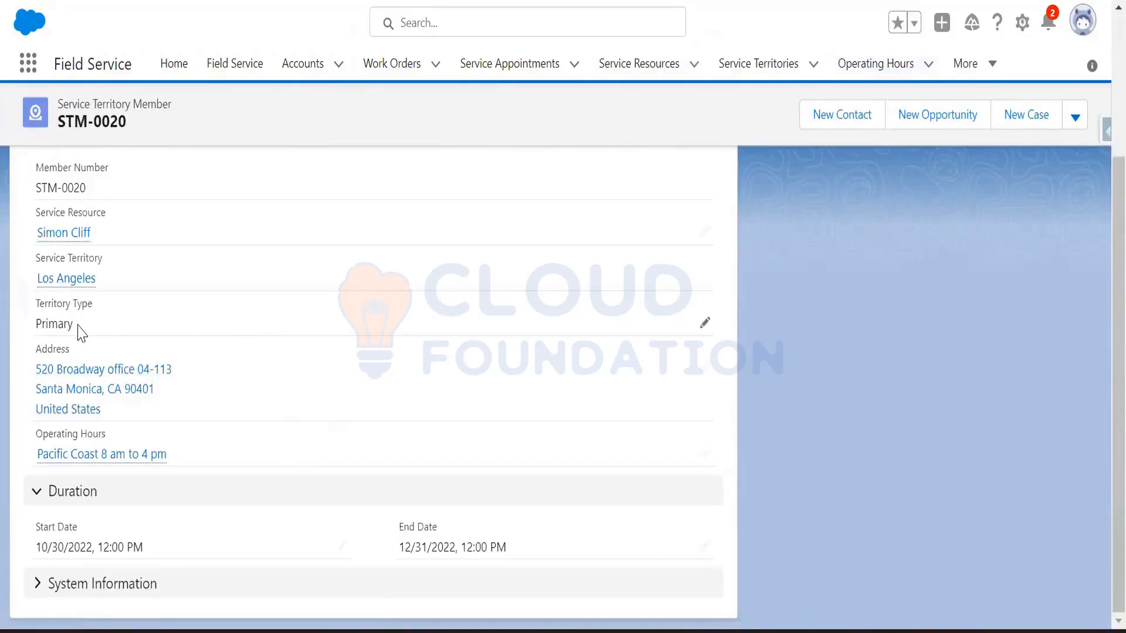
# Step: Highlight the Service Resource value on the service territory member record
pyautogui.moveTo(78, 283)
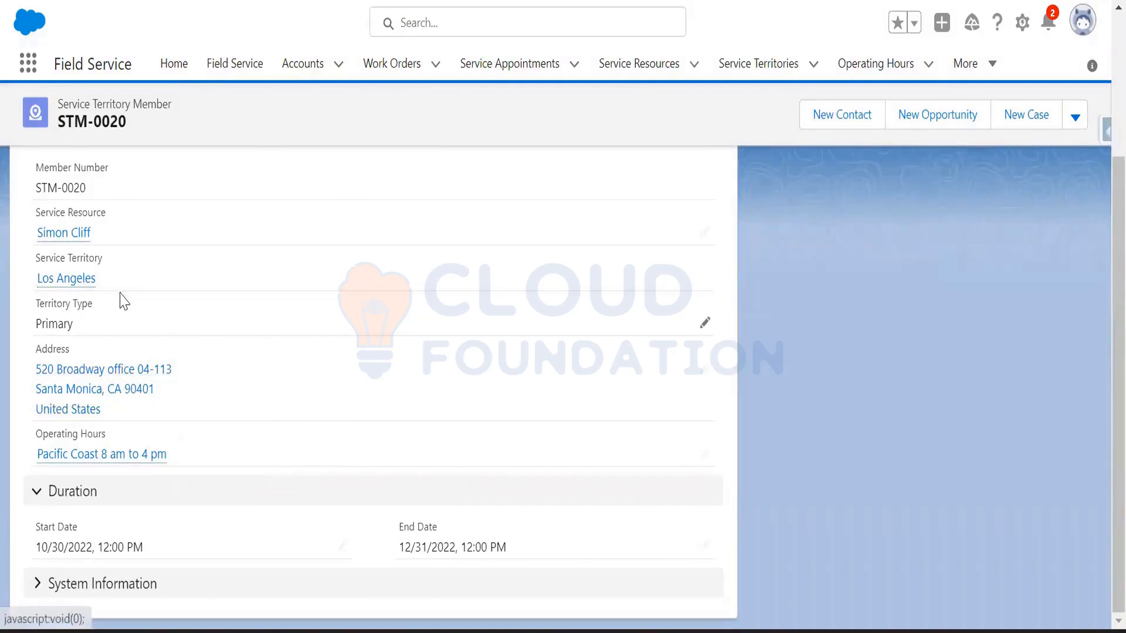
pyautogui.moveTo(100, 234); pyautogui.dragTo(33, 244)
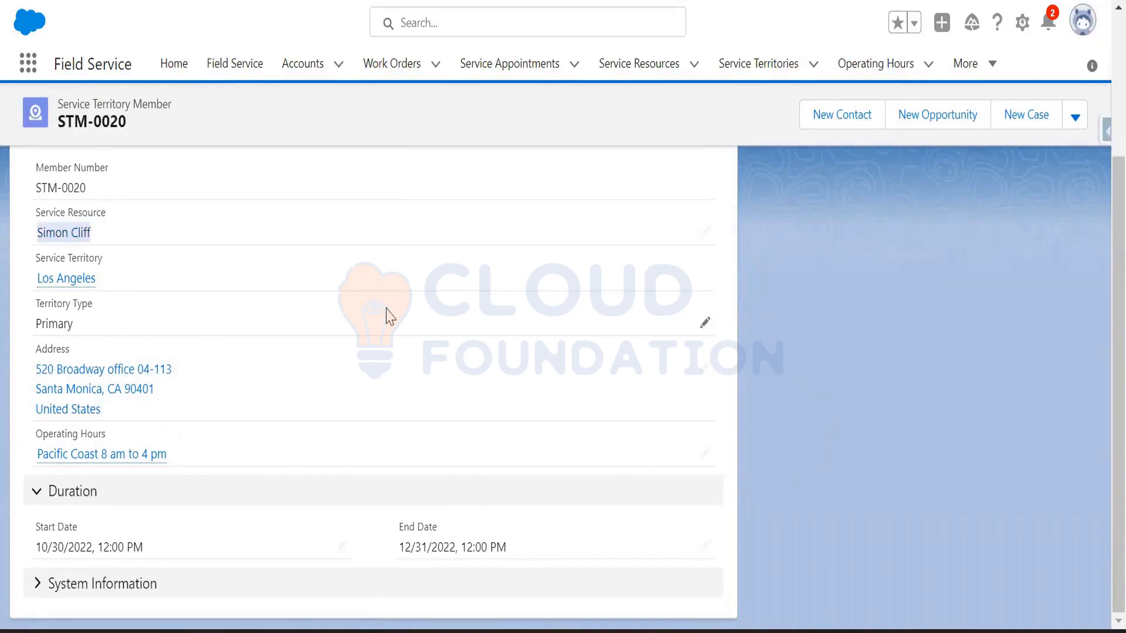
pyautogui.scroll(3, 387, 316)
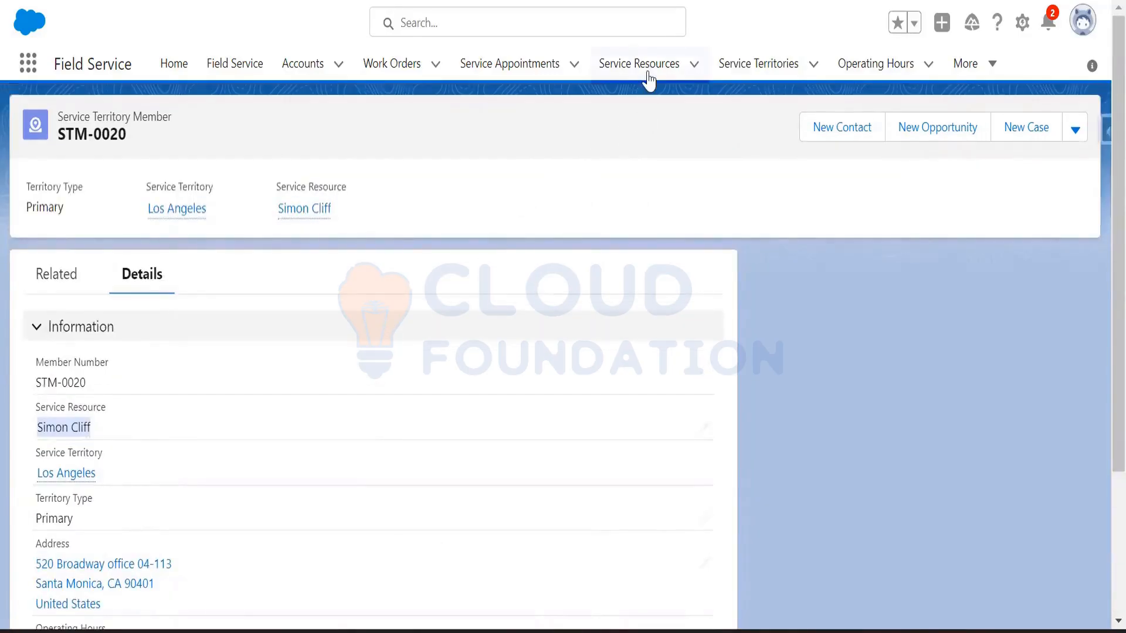
# Step: From the feed of the Maintenance DreamHouse Realty: December 1, 2022 work order, open SA-0806 in a separate browser tab and examine its time constraints
pyautogui.click(390, 63)
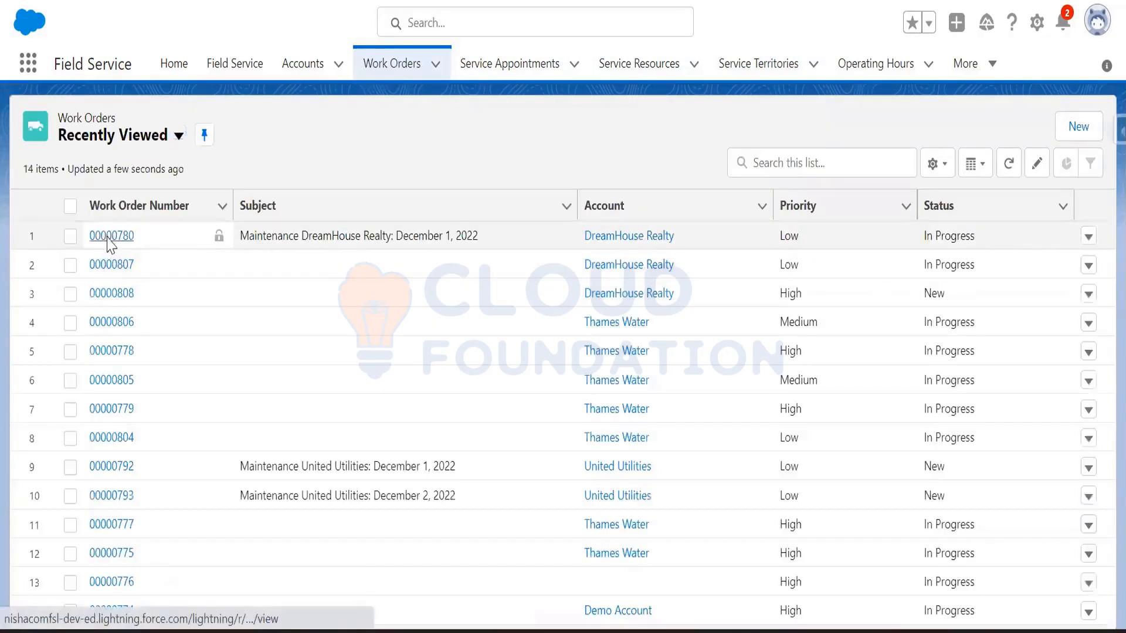
pyautogui.click(96, 235)
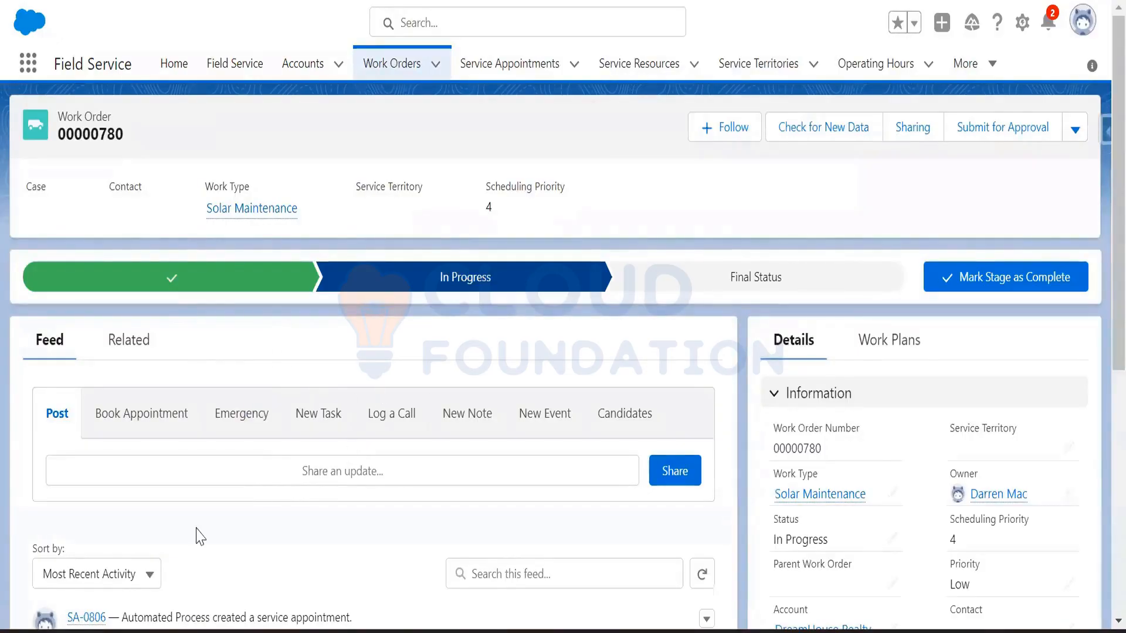
pyautogui.scroll(-3, 199, 533)
pyautogui.rightClick(88, 416)
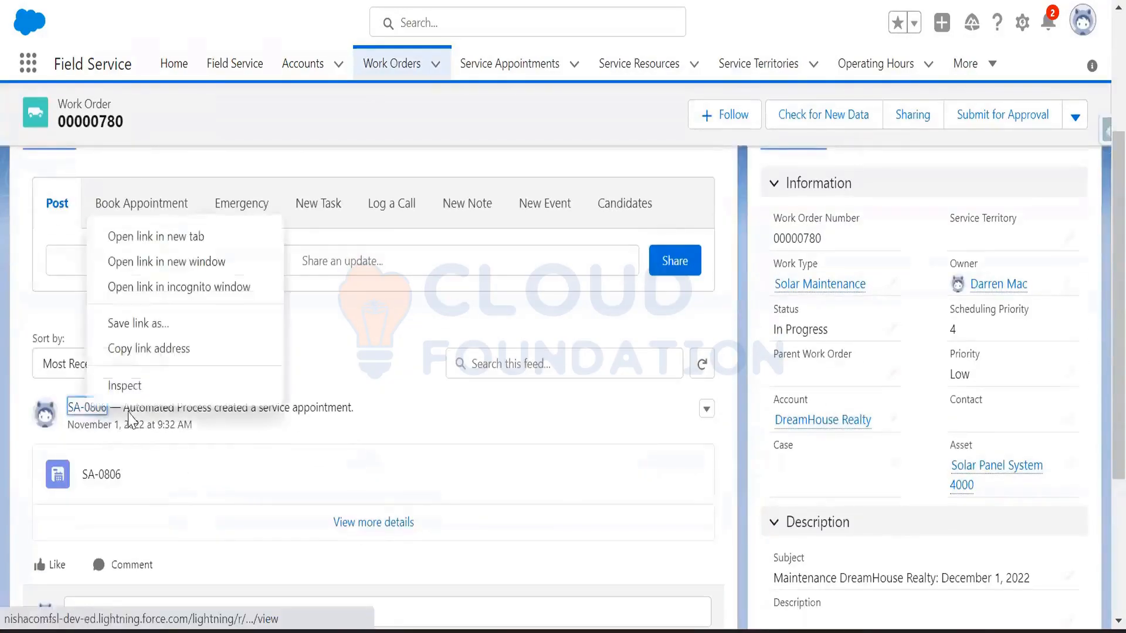
pyautogui.click(151, 236)
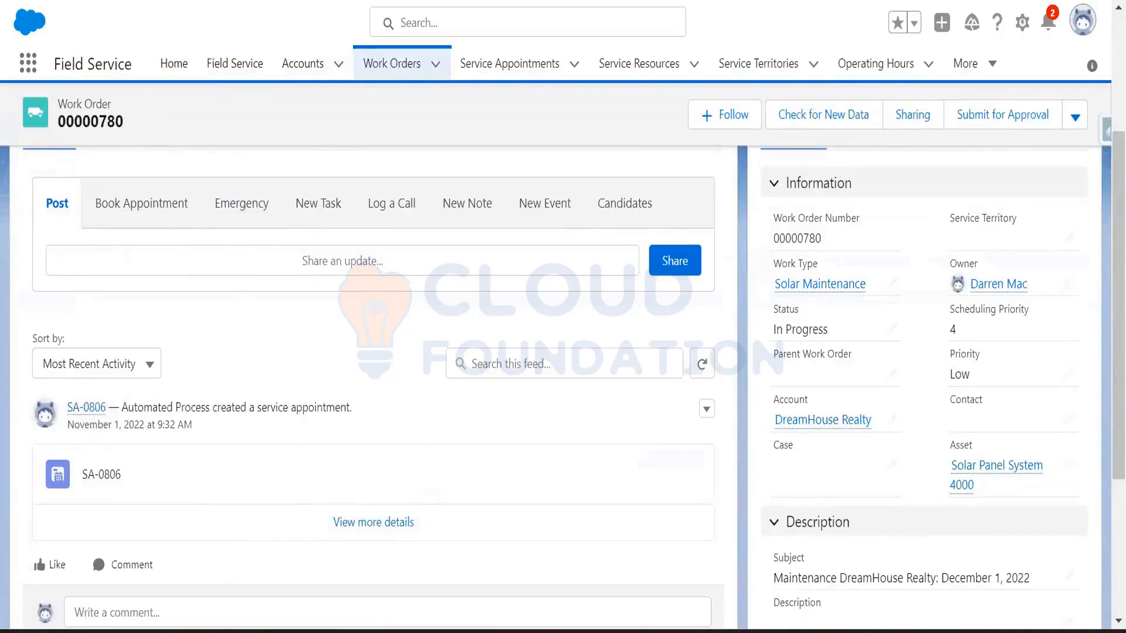
pyautogui.hotkey('ctrl', 'Tab')
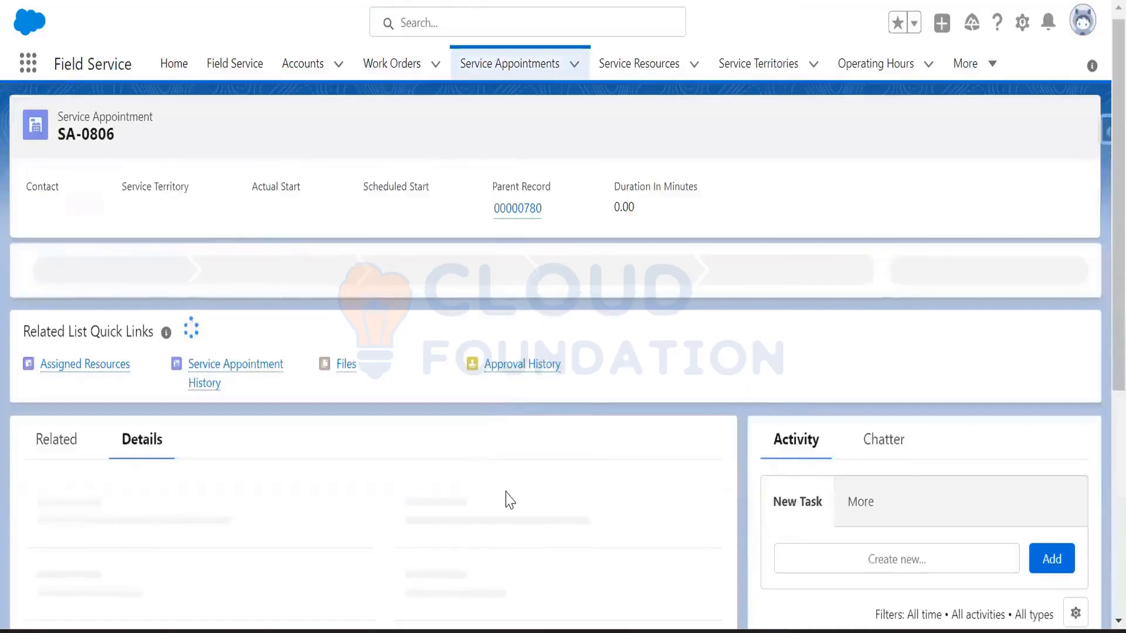
pyautogui.scroll(-10, 509, 500)
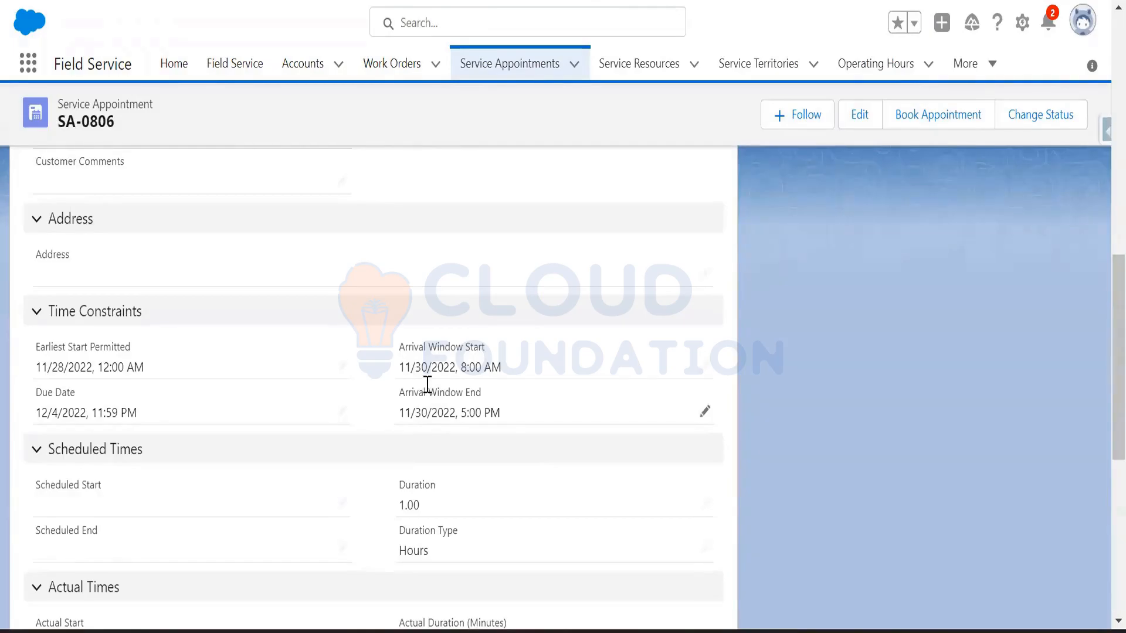
pyautogui.scroll(10, 412, 428)
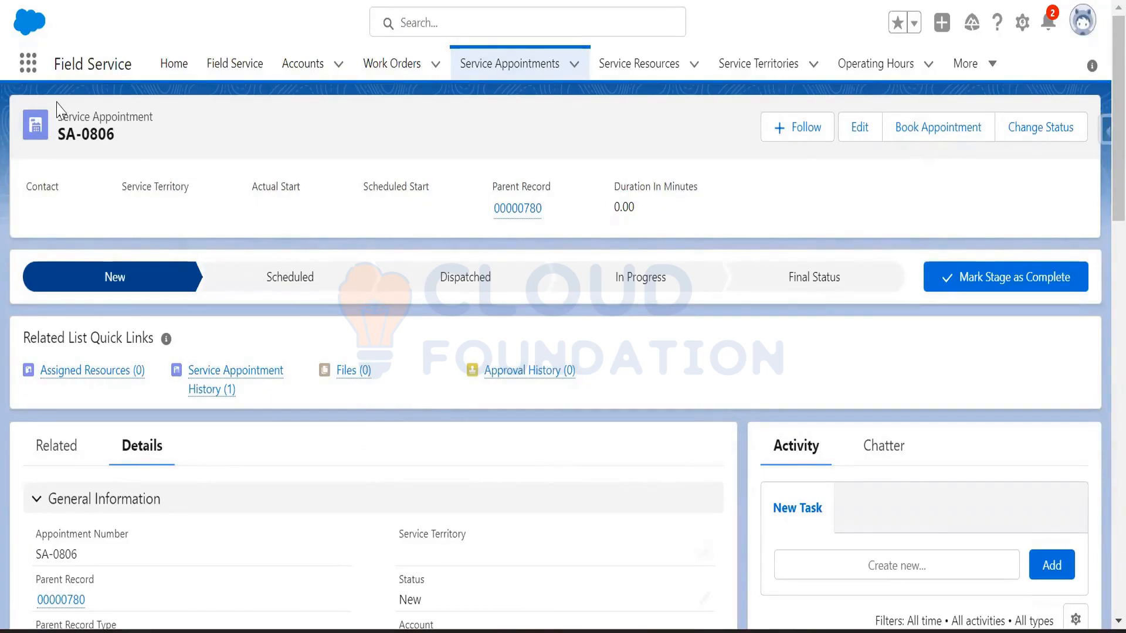
# Step: Search the available apps and items for "field", open Field Service Settings and look over its Getting Started page
pyautogui.click(28, 66)
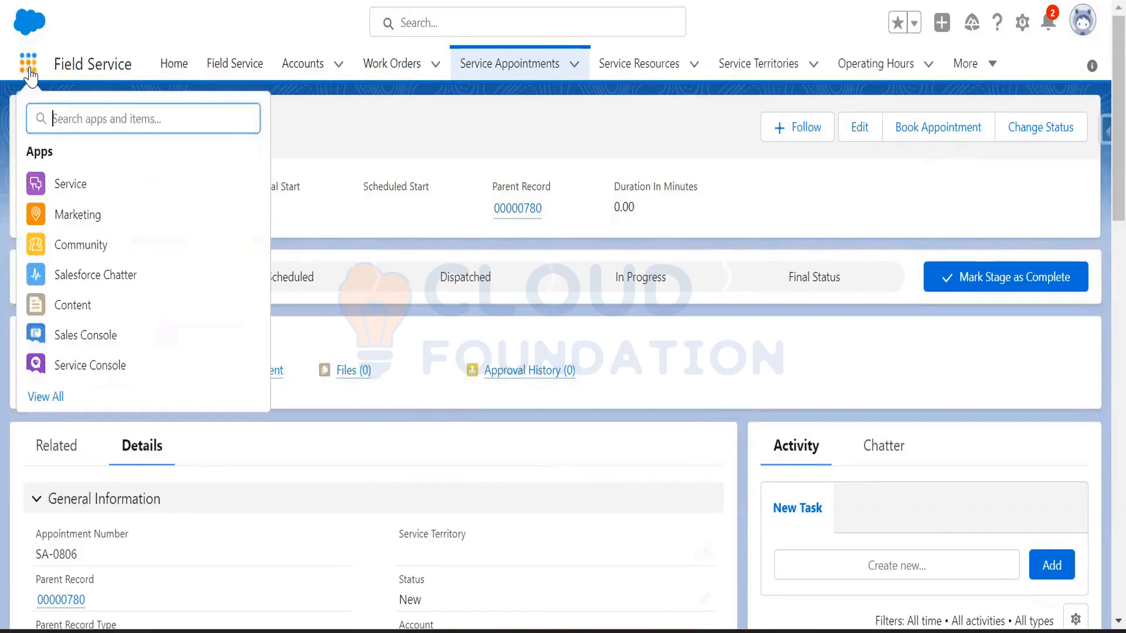
pyautogui.write('f')
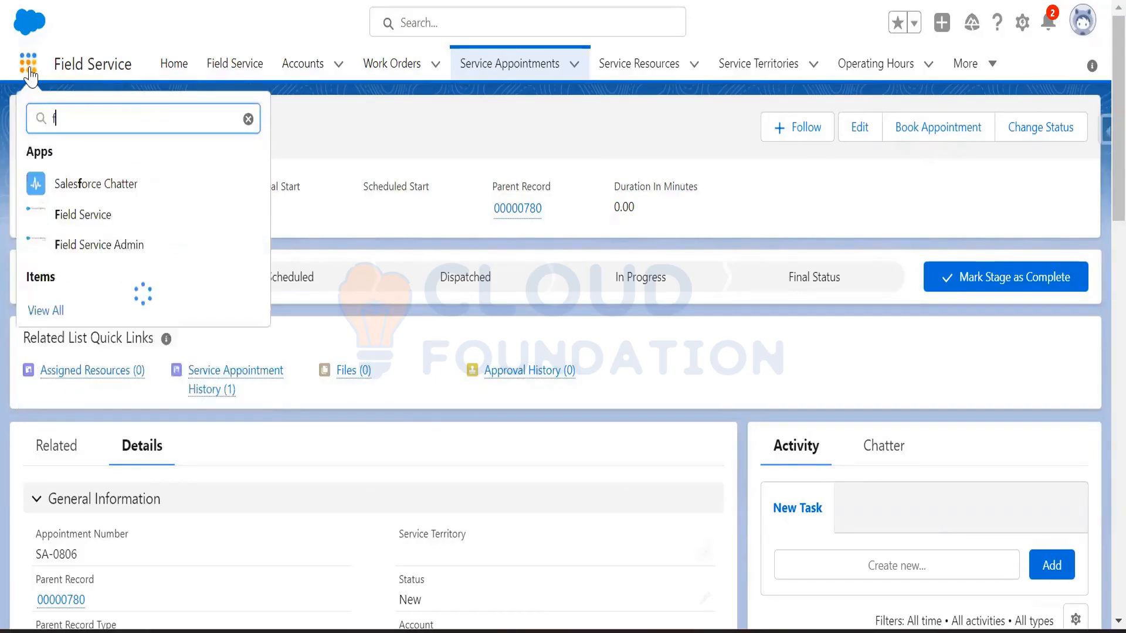
pyautogui.write('ield')
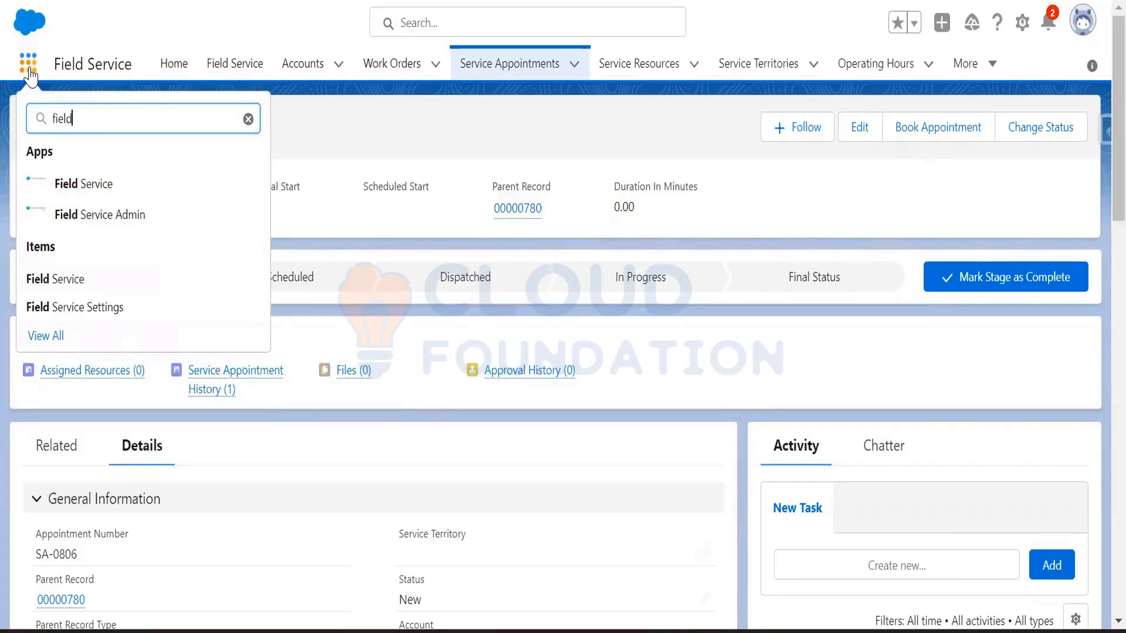
pyautogui.click(94, 307)
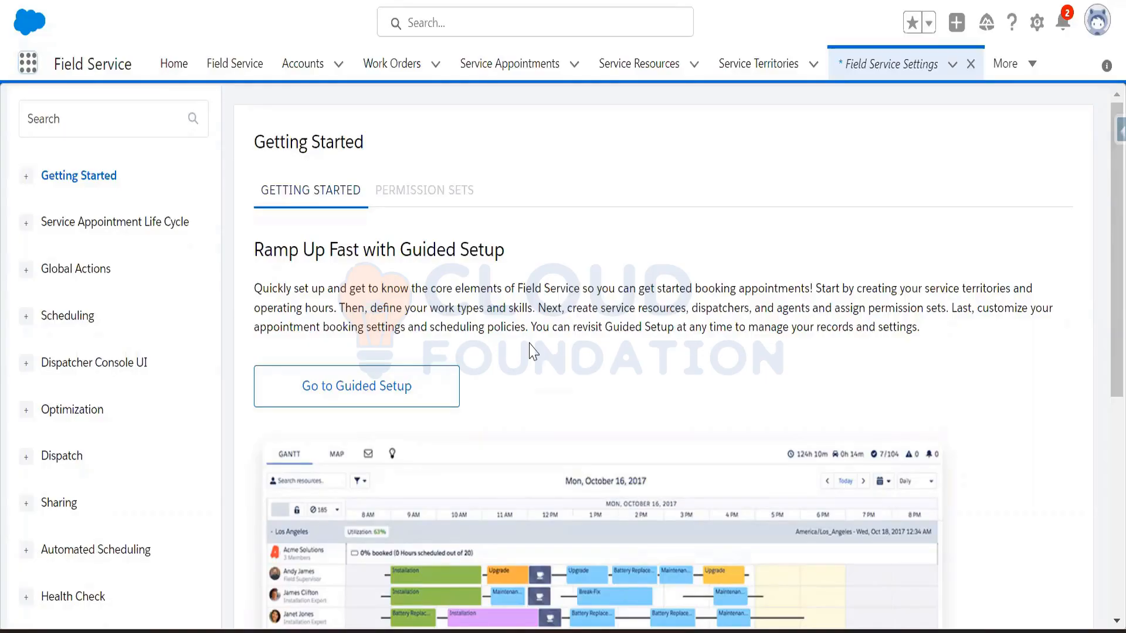
pyautogui.scroll(-4, 536, 361)
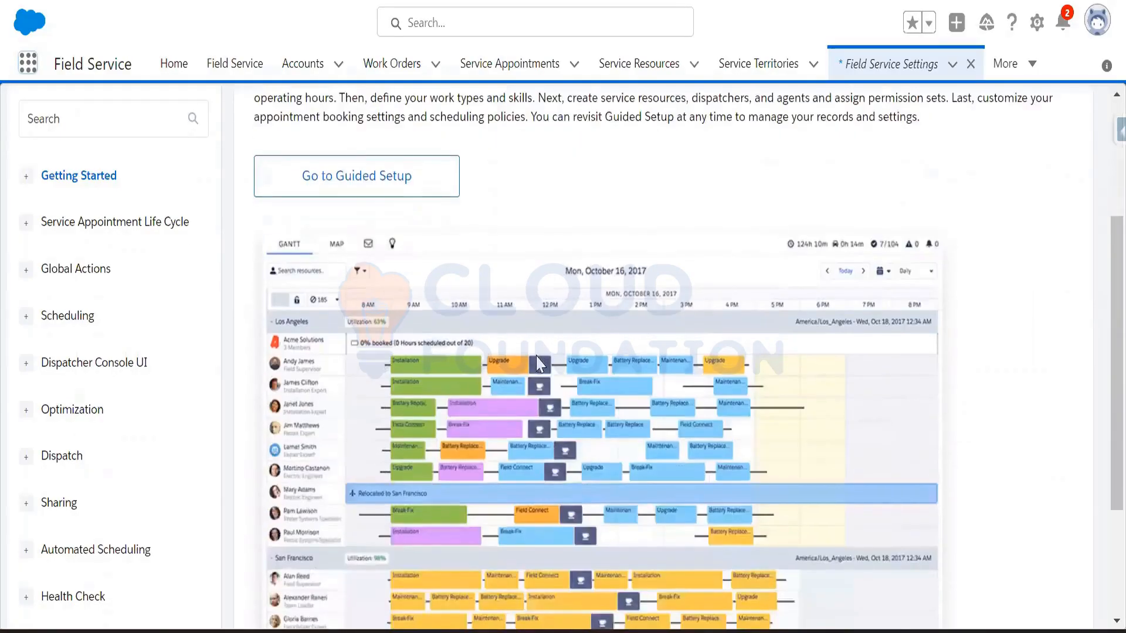
pyautogui.scroll(4, 563, 369)
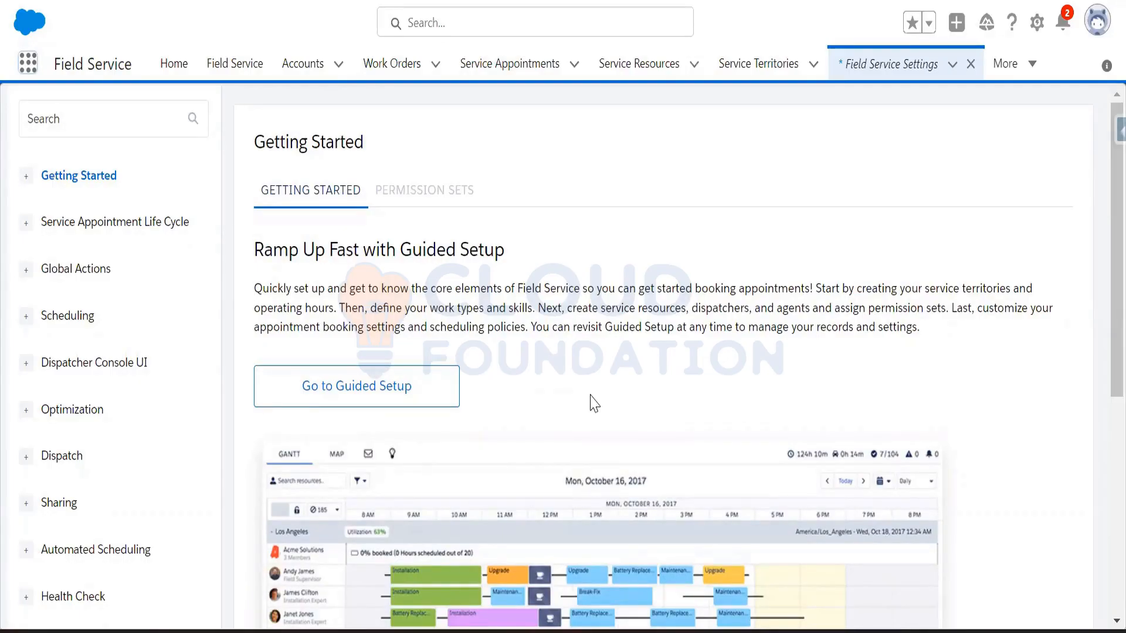
# Step: In the Appointment Booking settings under Global Actions, choose Customer First as the default scheduling policy
pyautogui.click(25, 273)
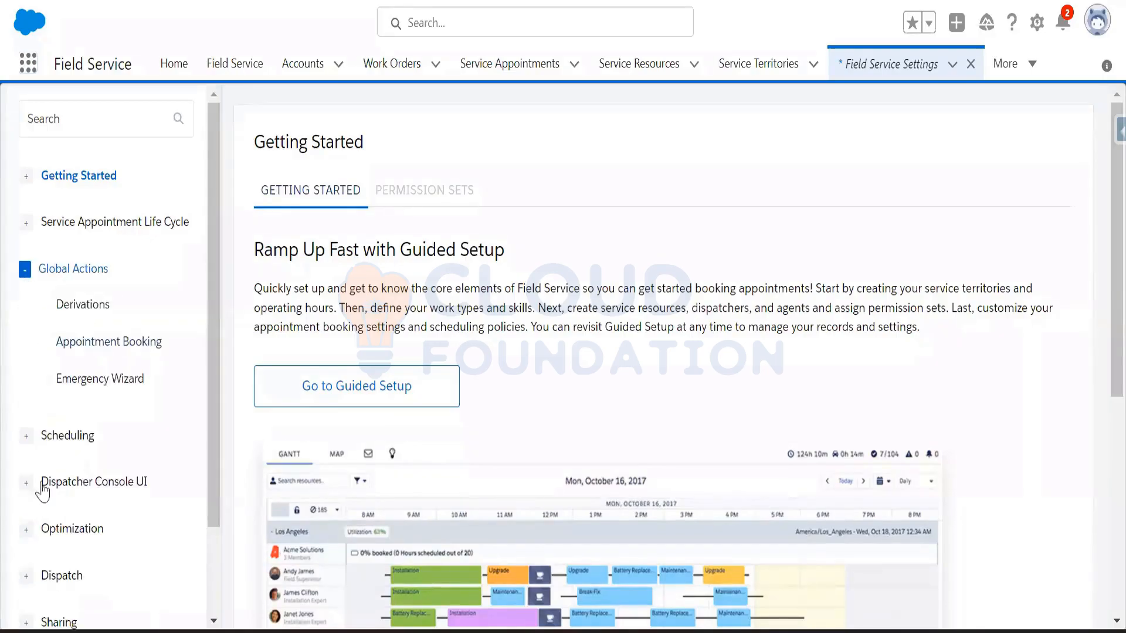
pyautogui.click(110, 346)
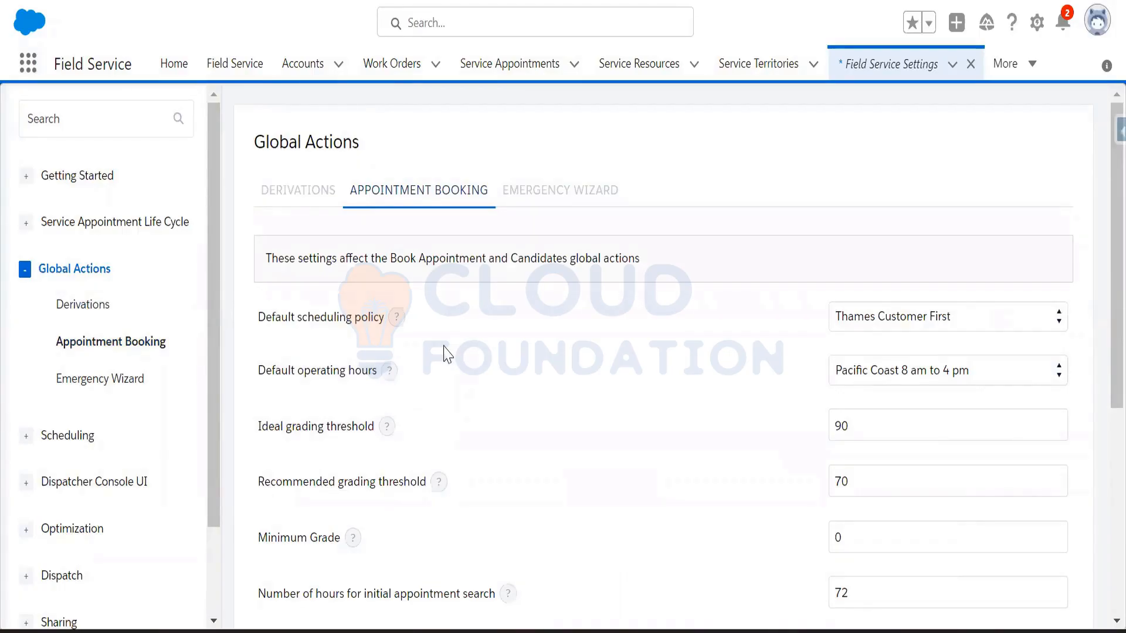
pyautogui.click(902, 329)
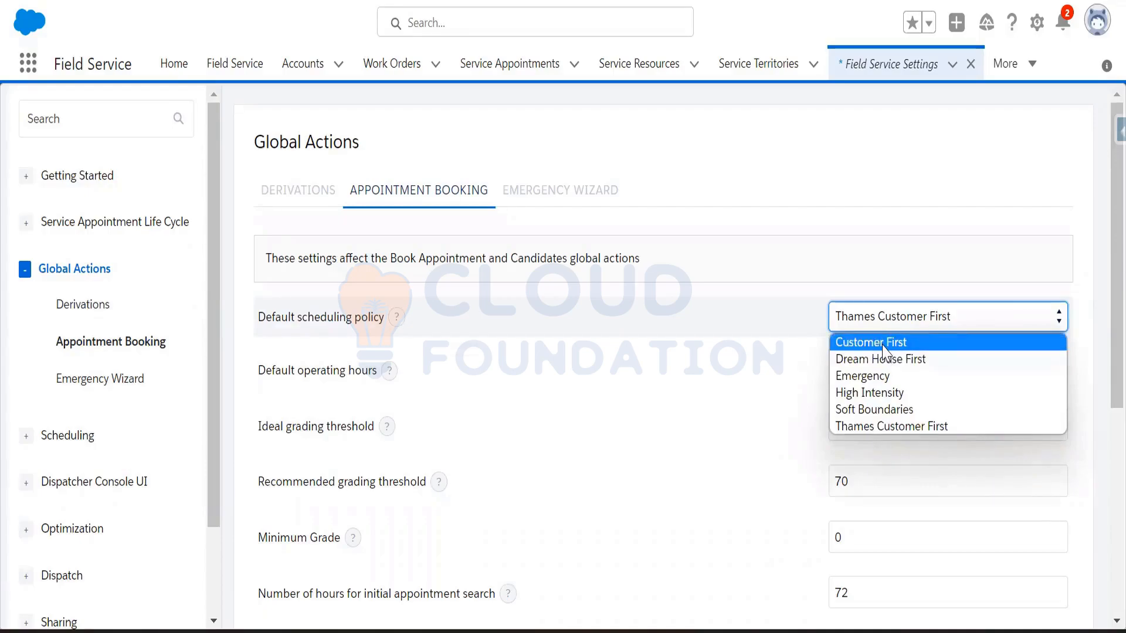
pyautogui.click(887, 346)
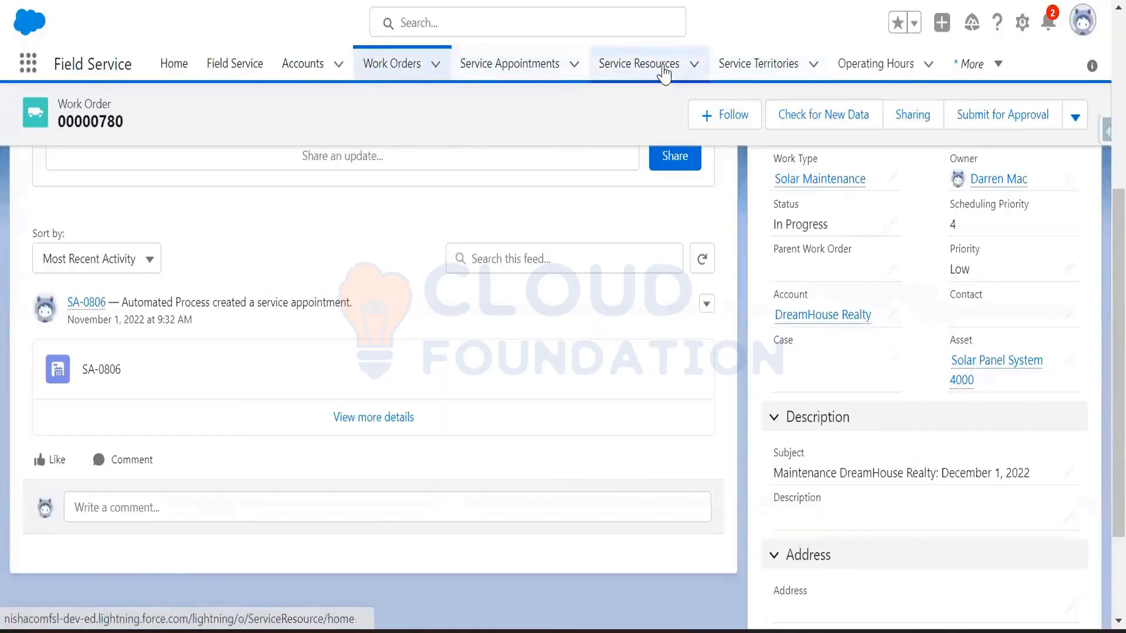
# Step: Open the first technician listed under Service Resources and examine the operating hours on their Los Angeles service territory membership
pyautogui.click(645, 70)
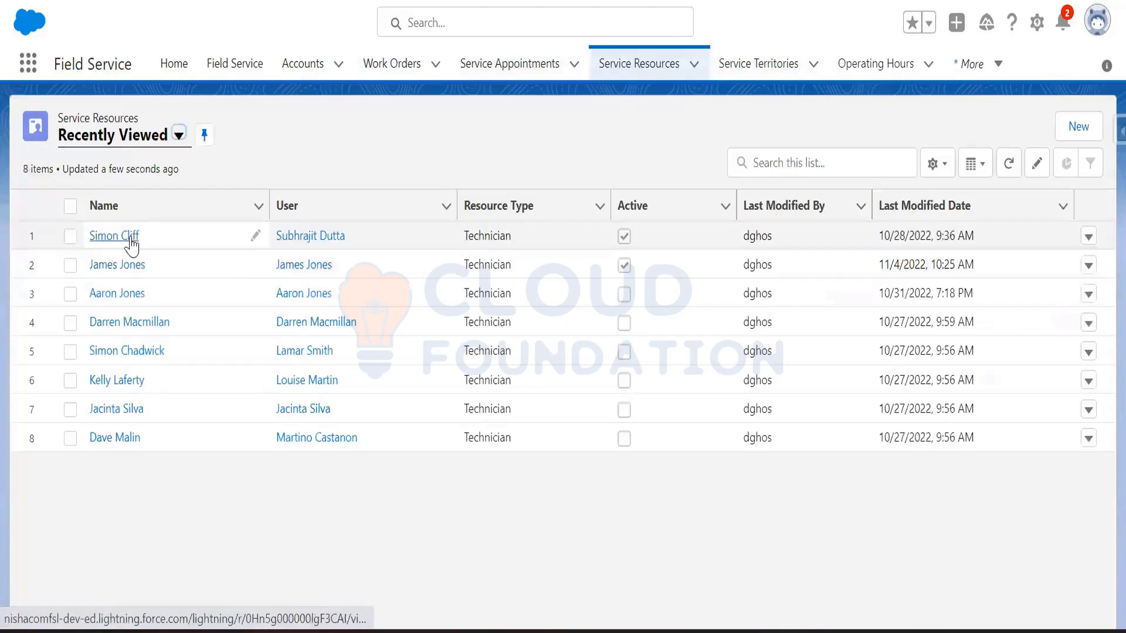
pyautogui.click(128, 236)
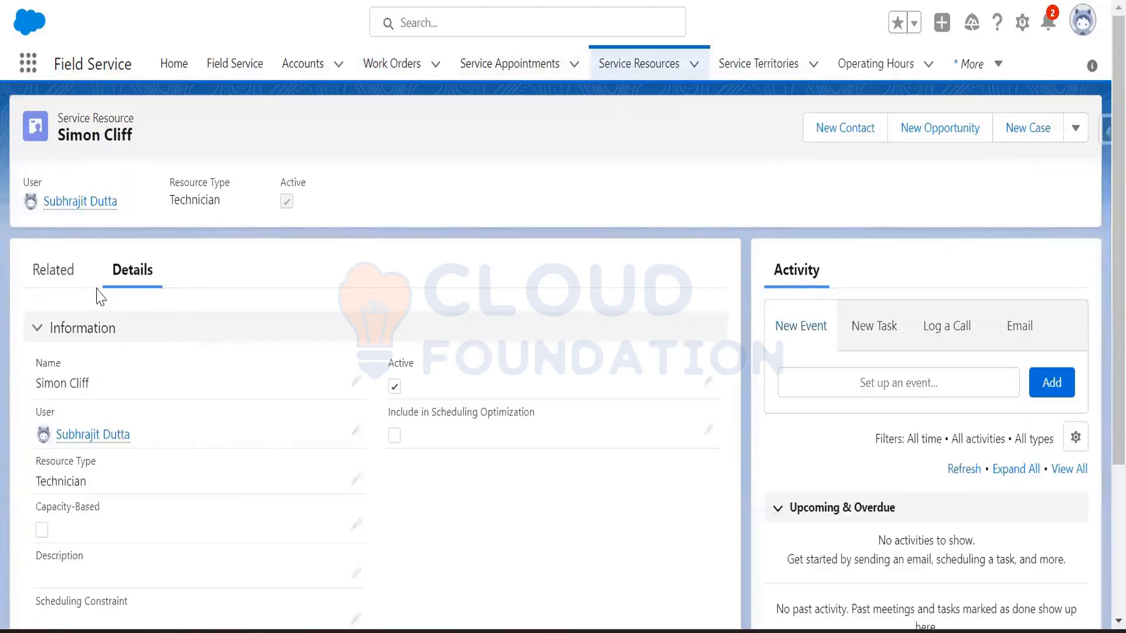
pyautogui.click(73, 280)
pyautogui.scroll(-9, 239, 480)
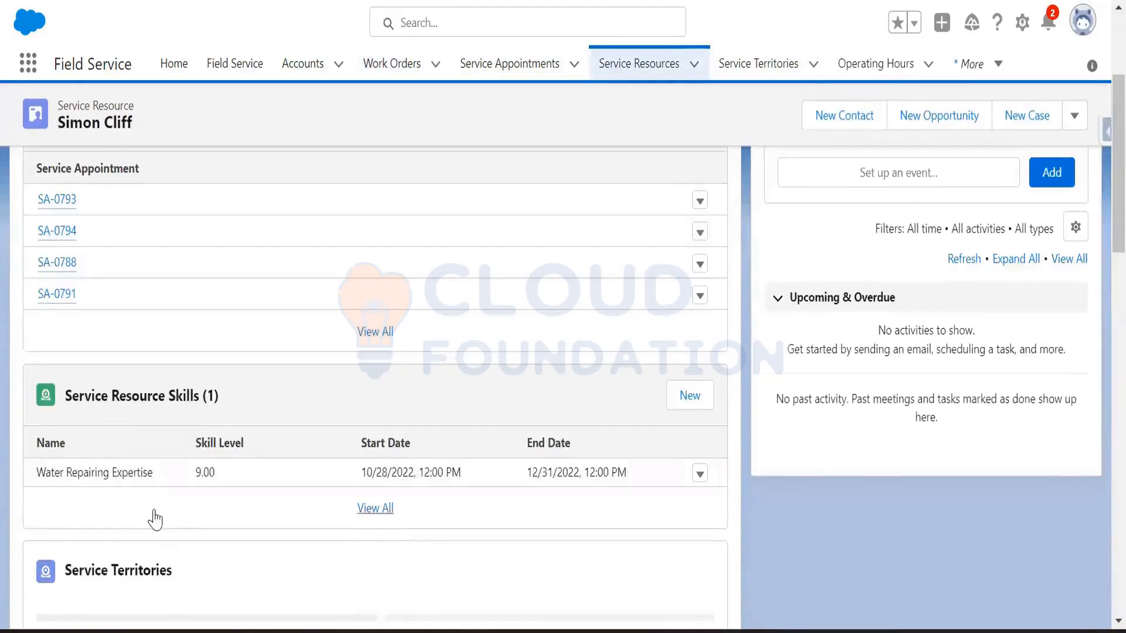
pyautogui.click(62, 337)
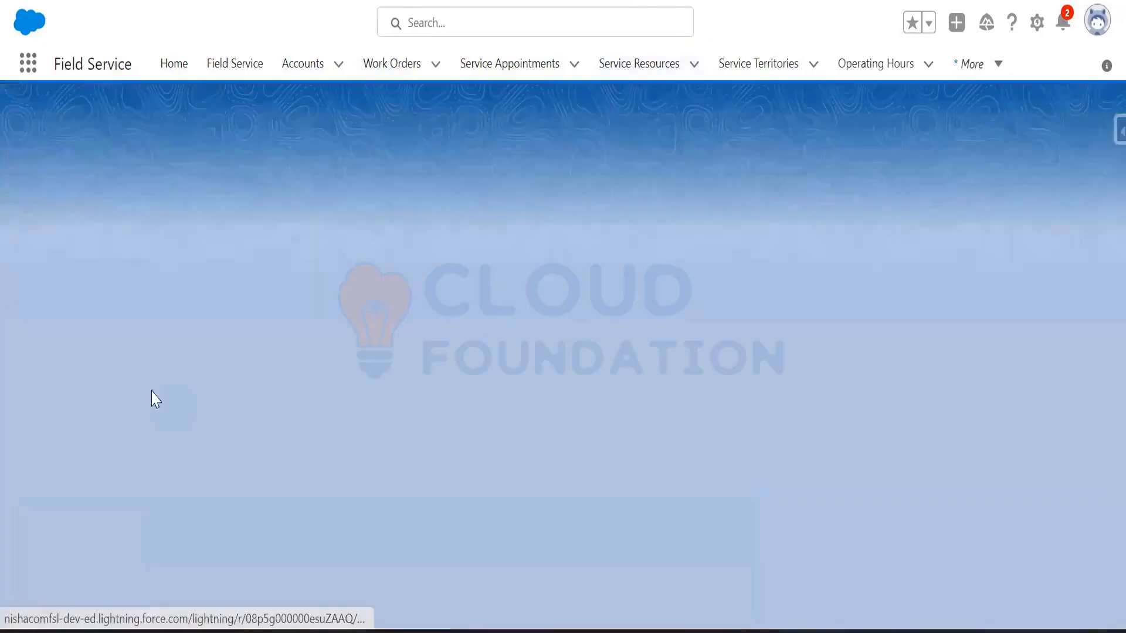
pyautogui.scroll(-3, 260, 447)
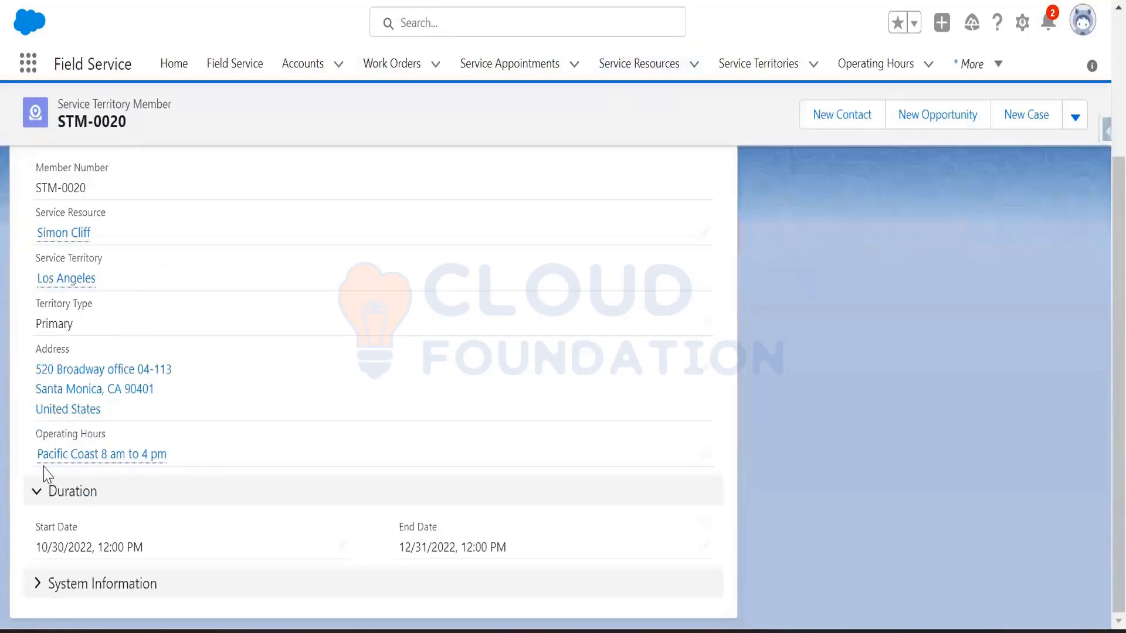
pyautogui.moveTo(136, 462)
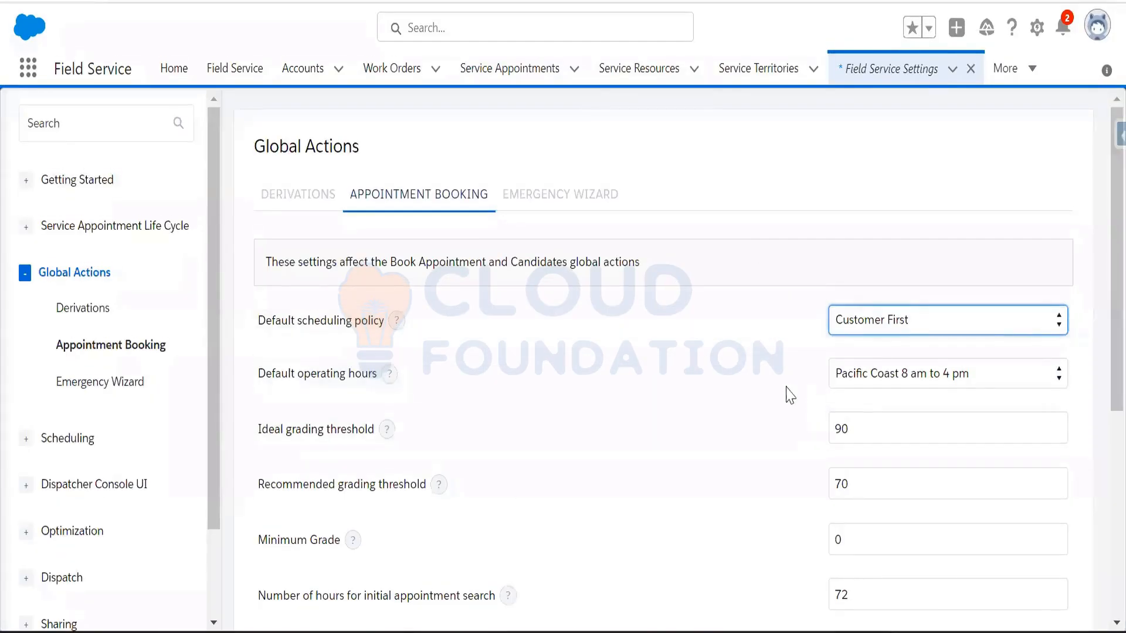
# Step: Review the Appointment Booking settings, from the default operating hours and grading thresholds to pinning the three highest graded time slots
pyautogui.scroll(-2, 1102, 346)
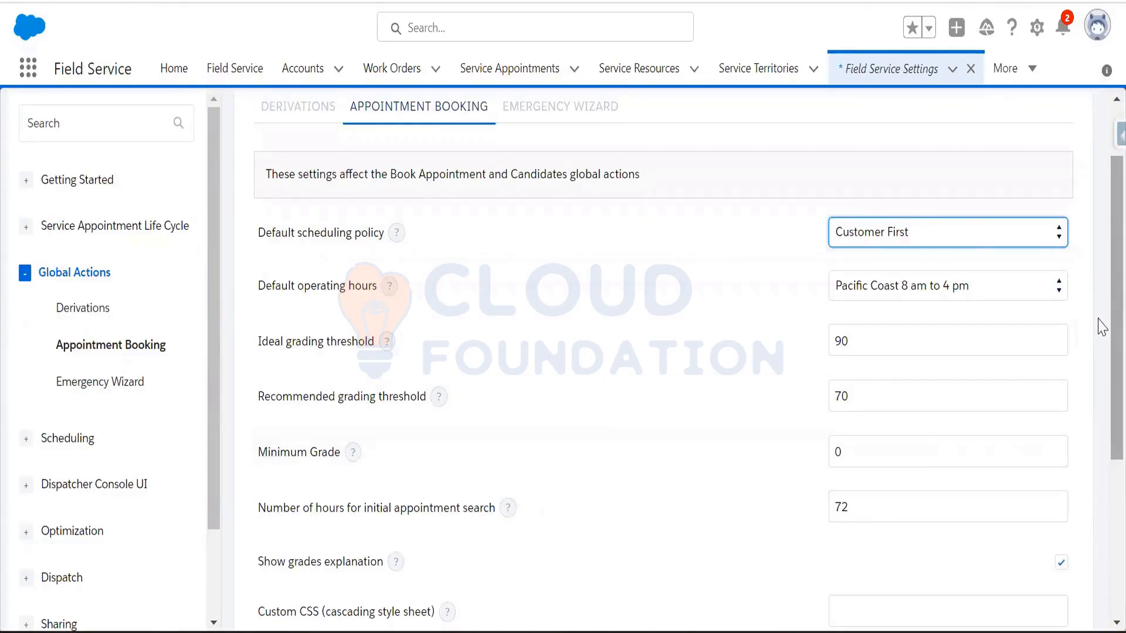
pyautogui.scroll(-4, 1098, 319)
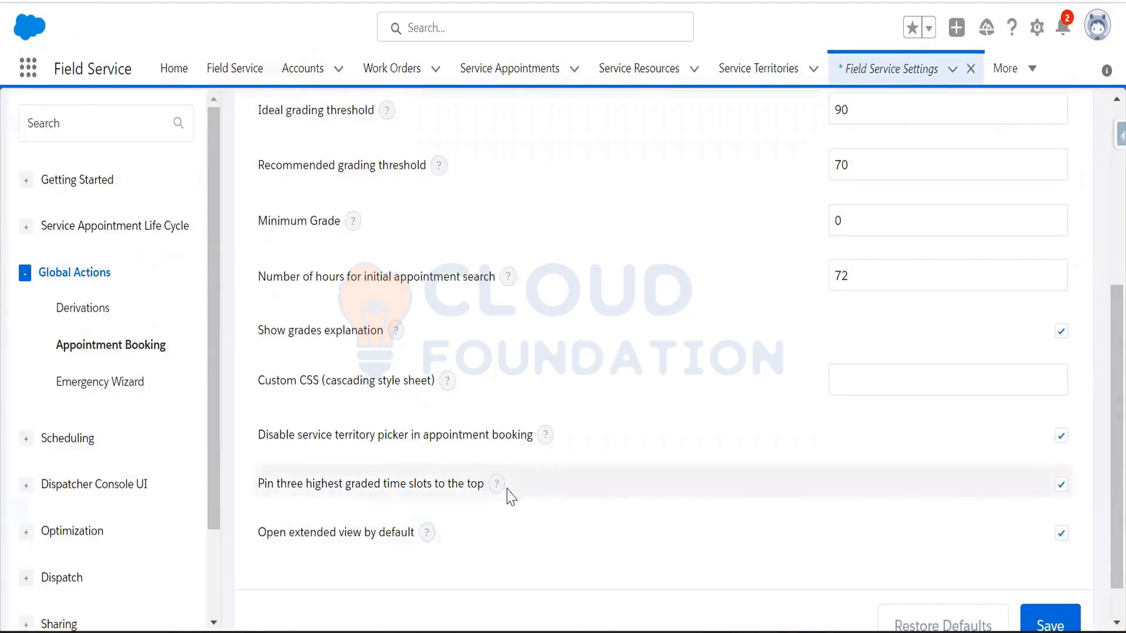
pyautogui.moveTo(500, 487)
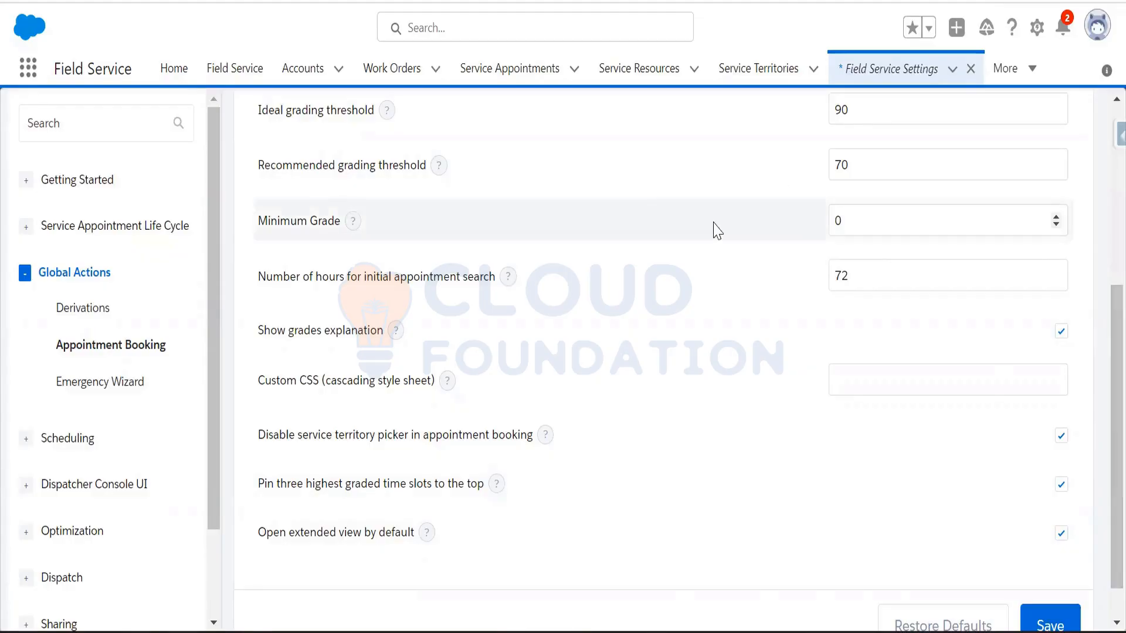
pyautogui.scroll(5, 698, 247)
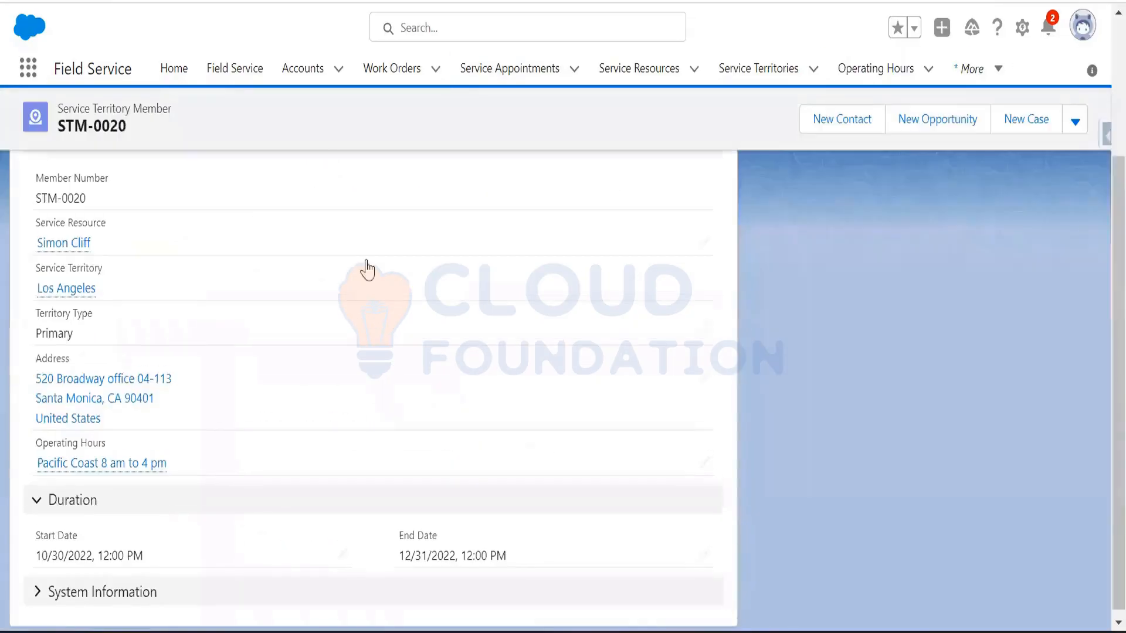
# Step: Open the Maintenance DreamHouse Realty: December 1, 2022 work order and get the bookable appointments for SA-0806
pyautogui.click(389, 68)
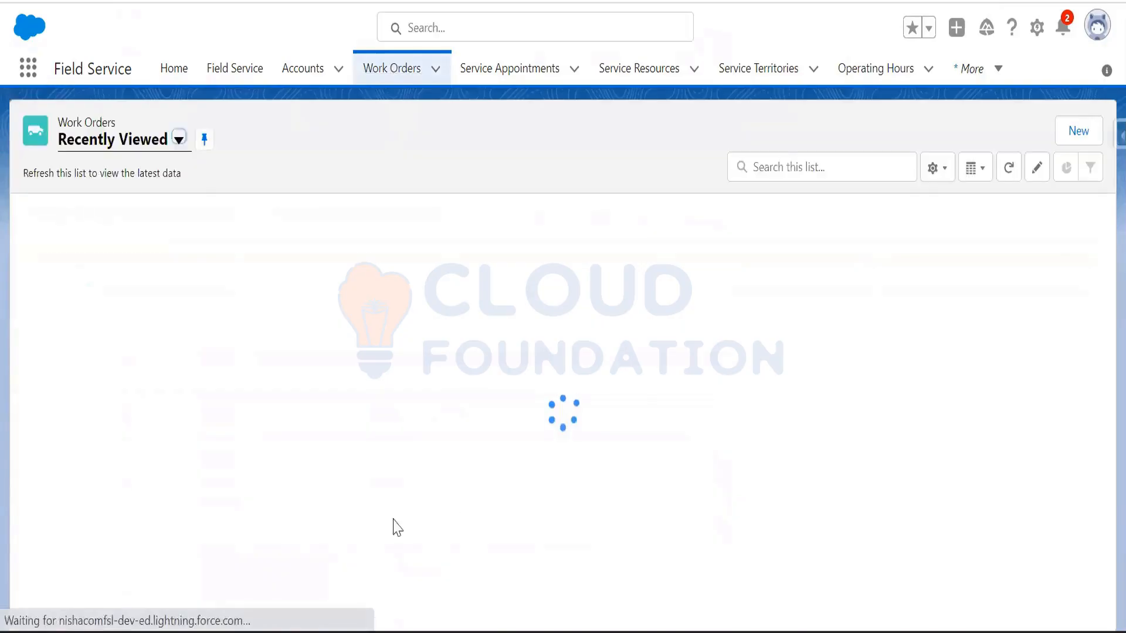
pyautogui.click(104, 245)
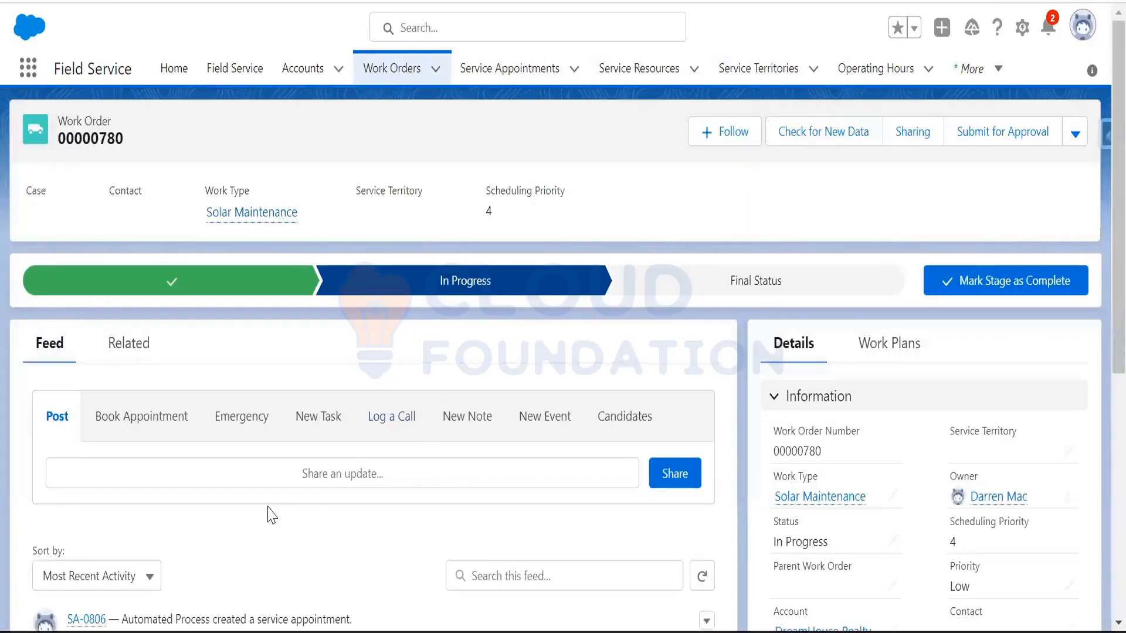
pyautogui.scroll(-2, 269, 506)
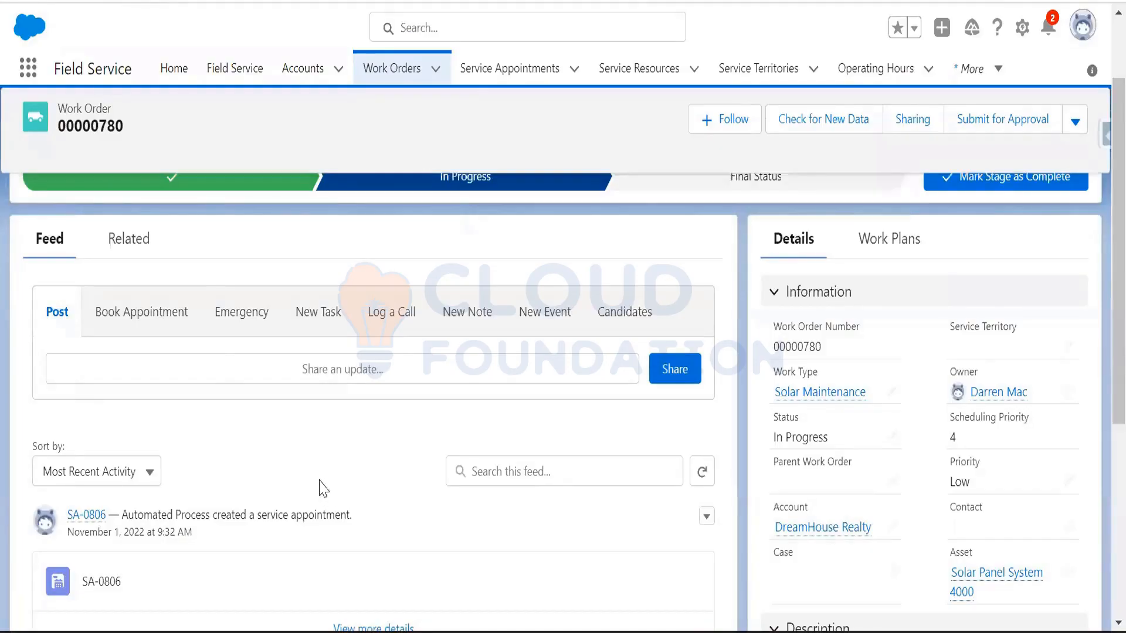
pyautogui.click(151, 330)
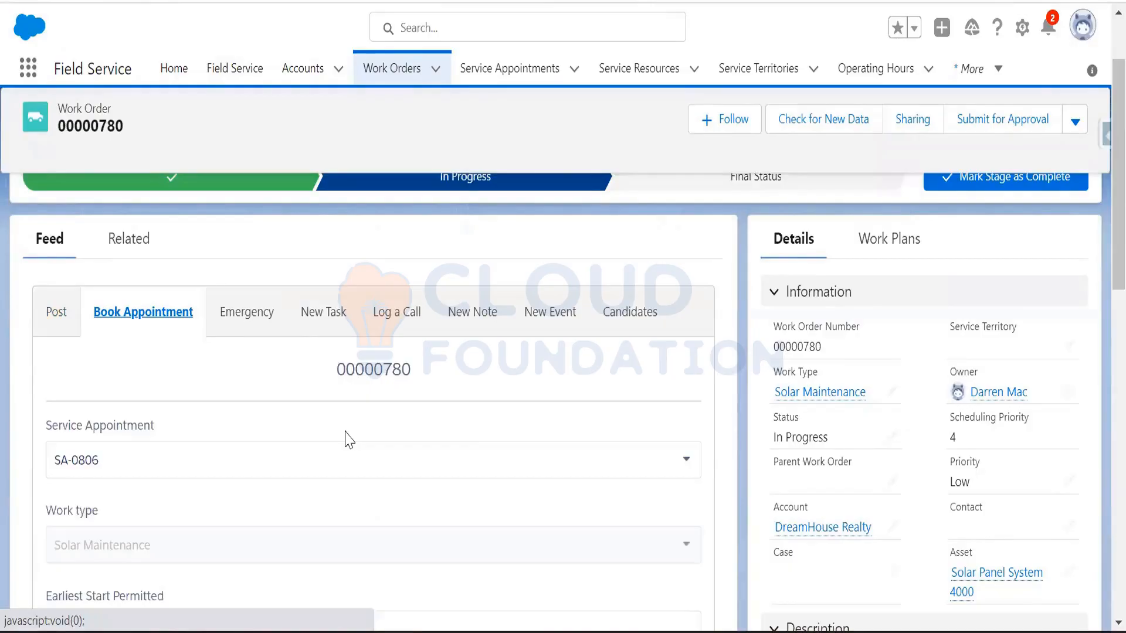
pyautogui.scroll(-5, 524, 439)
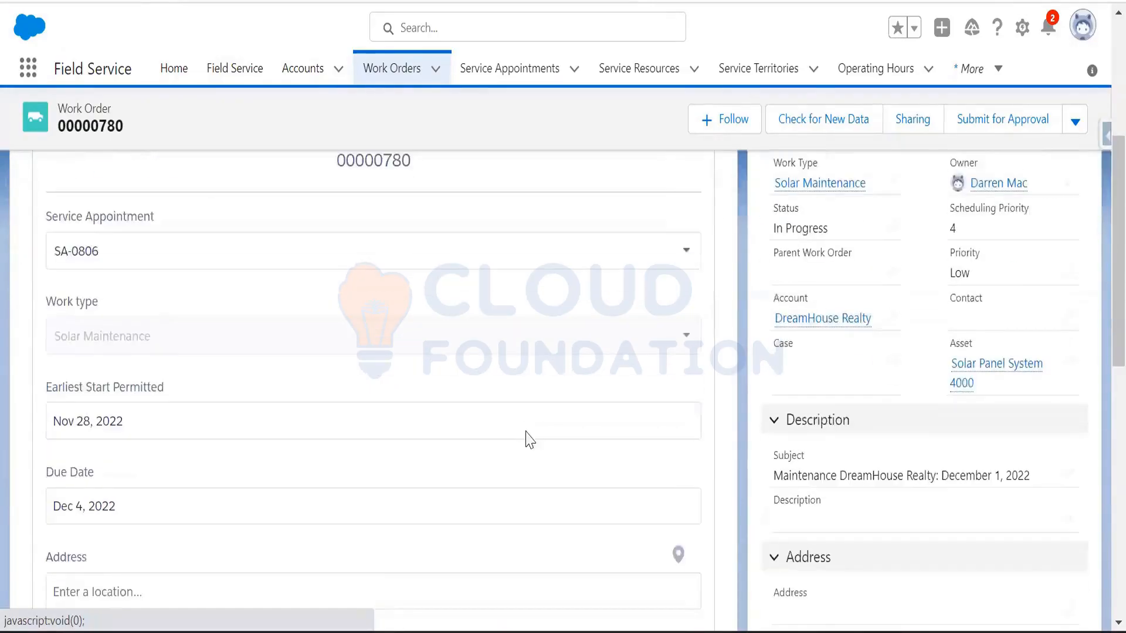
pyautogui.scroll(-2, 527, 441)
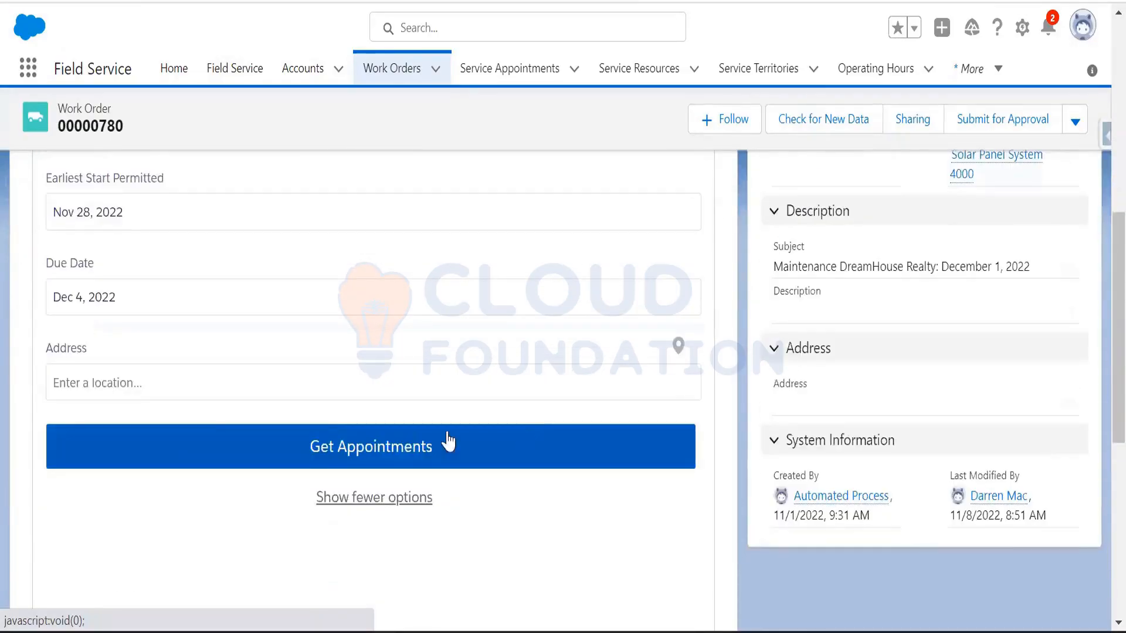
pyautogui.click(197, 449)
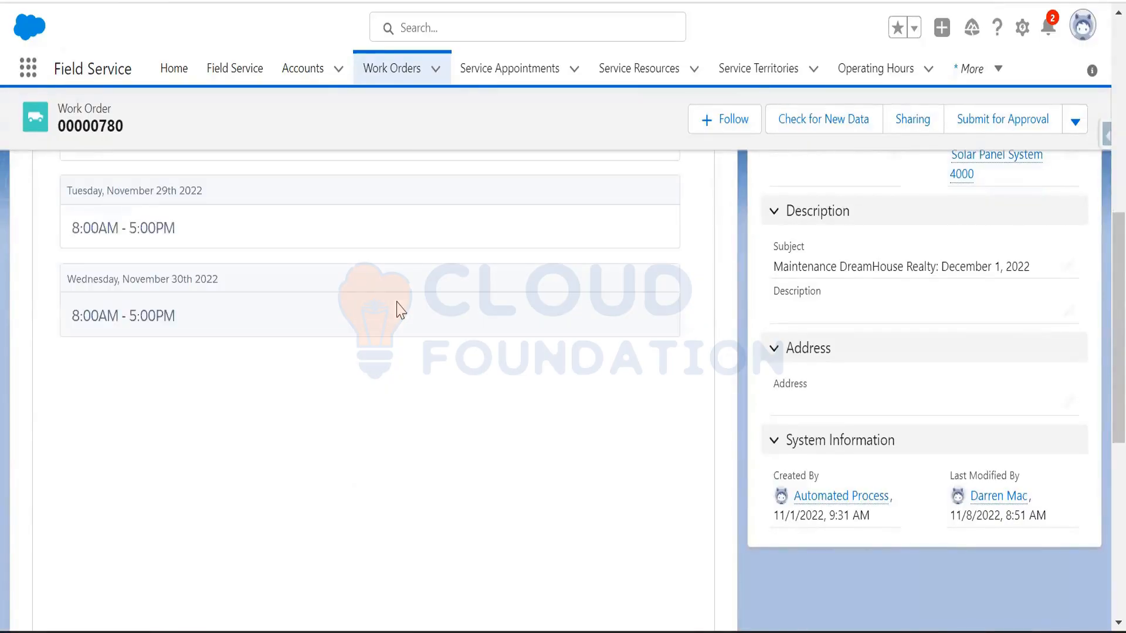
# Step: Change the scheduling policy for the appointment slots to Customer First and look over the other available policies
pyautogui.scroll(5, 452, 422)
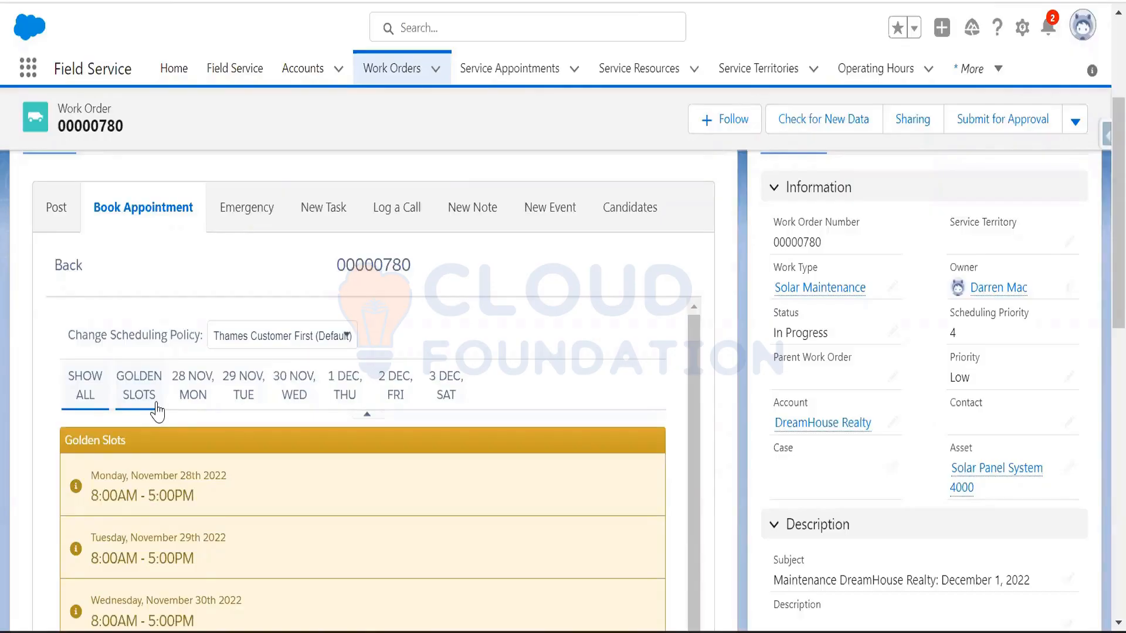
pyautogui.click(311, 337)
pyautogui.click(283, 354)
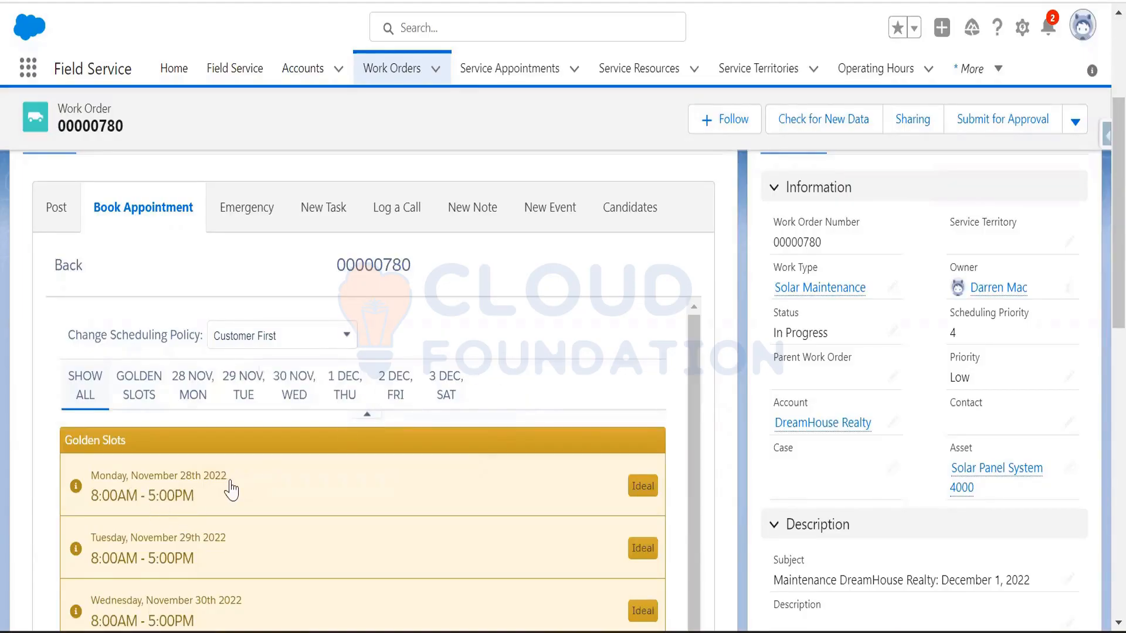
pyautogui.click(249, 346)
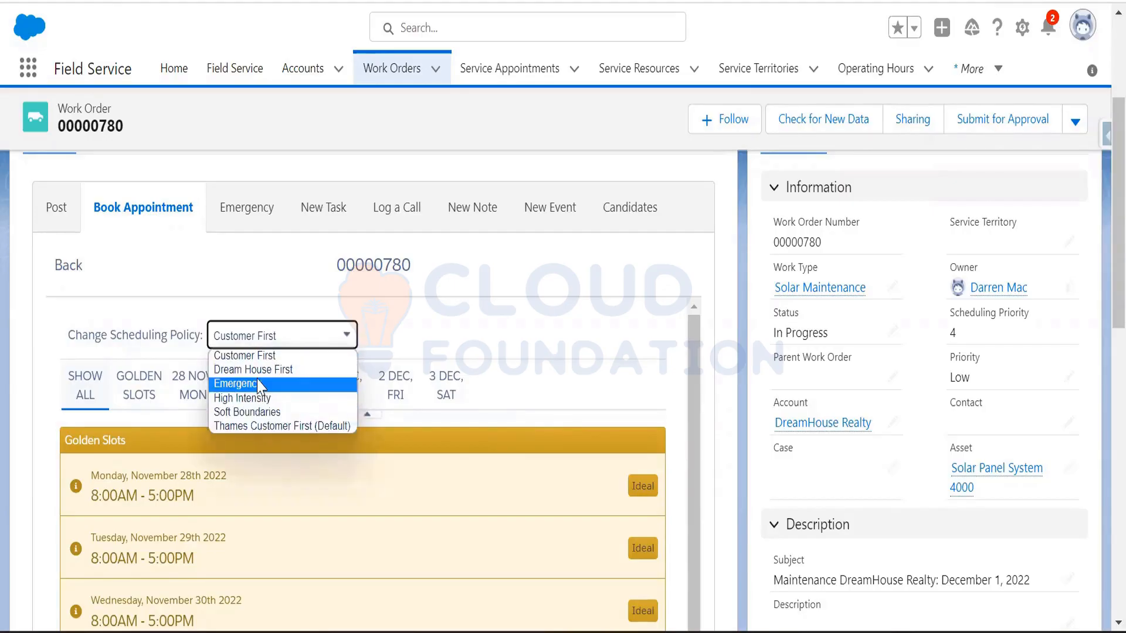
pyautogui.click(459, 322)
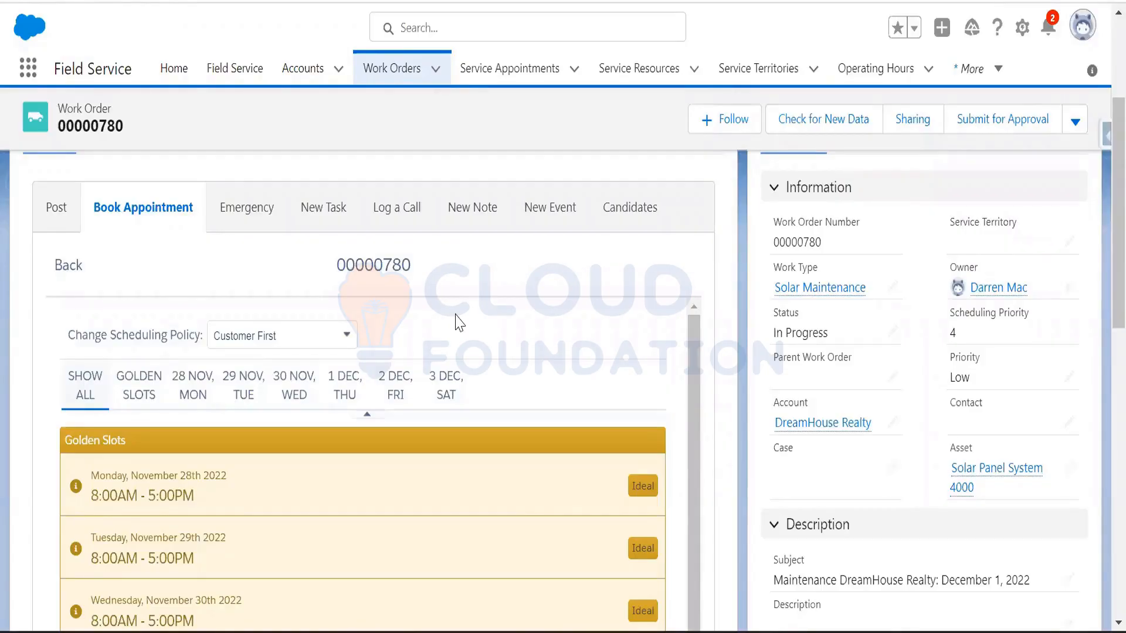
# Step: Compare the graded time slots and book the golden slot on Monday, November 28th 2022, 8:00AM - 5:00PM
pyautogui.scroll(-3, 1102, 325)
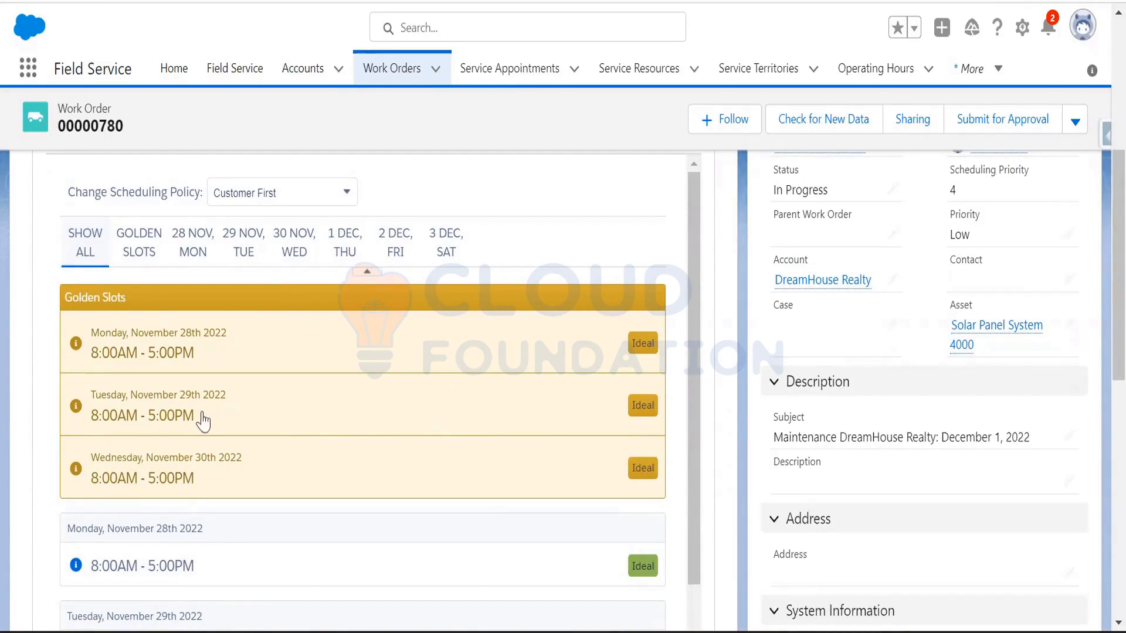
pyautogui.scroll(-5, 578, 503)
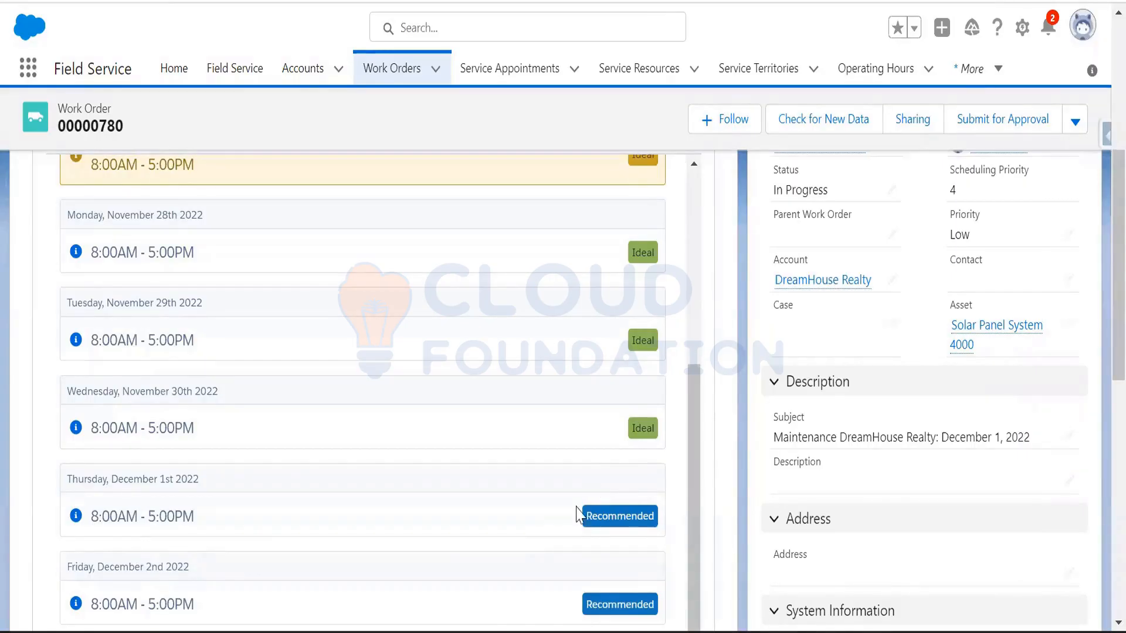
pyautogui.scroll(-6, 583, 516)
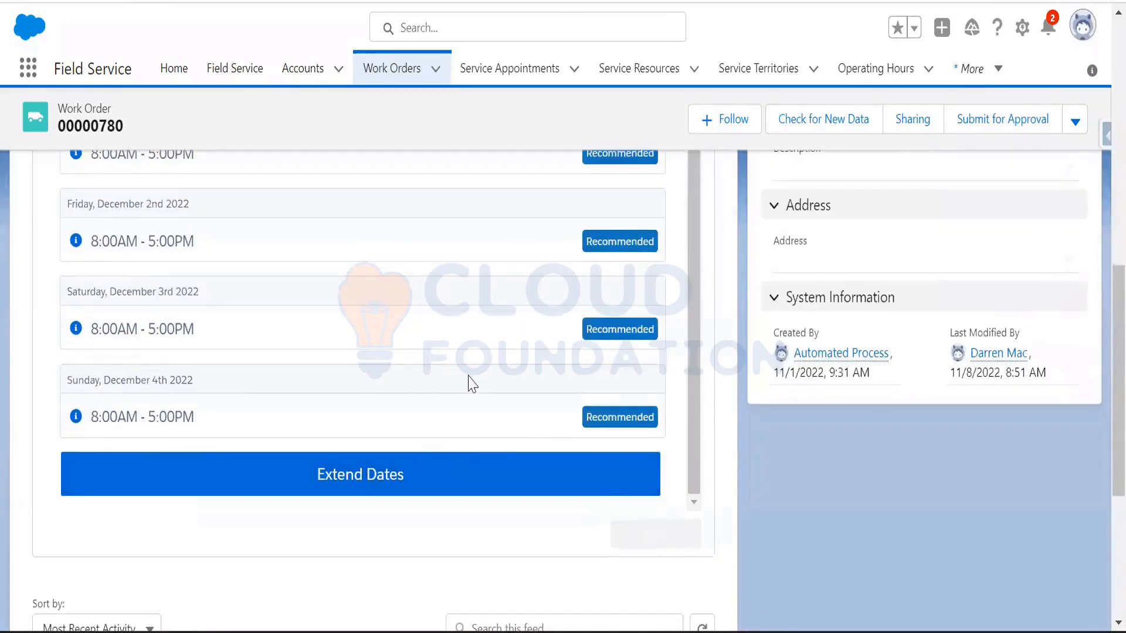
pyautogui.scroll(3, 467, 382)
pyautogui.scroll(-2, 470, 385)
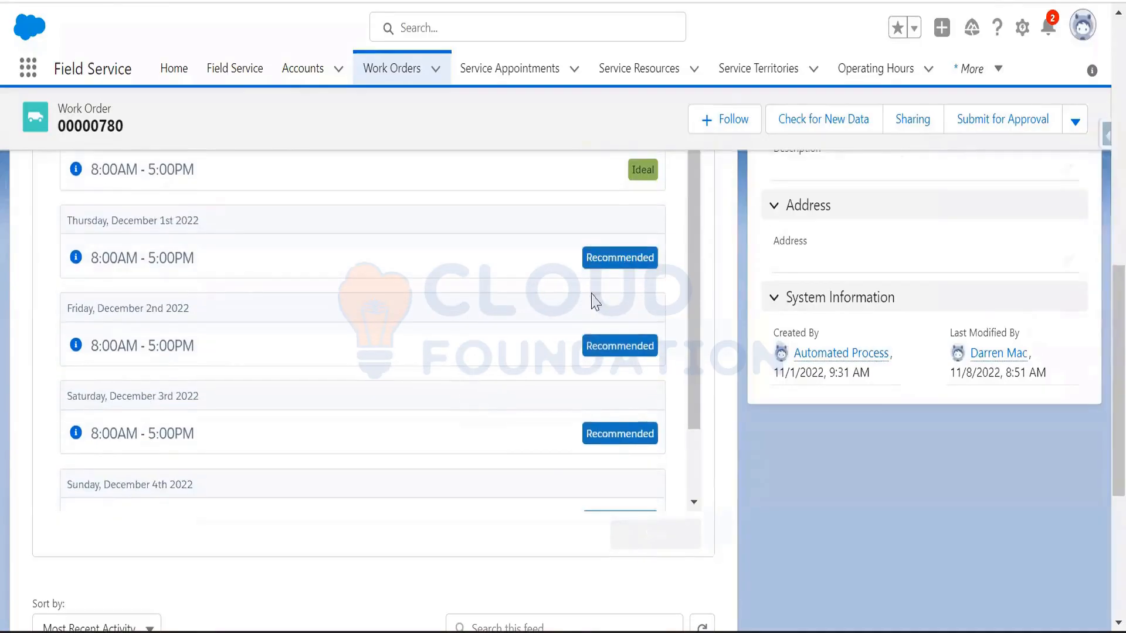
pyautogui.scroll(4, 526, 365)
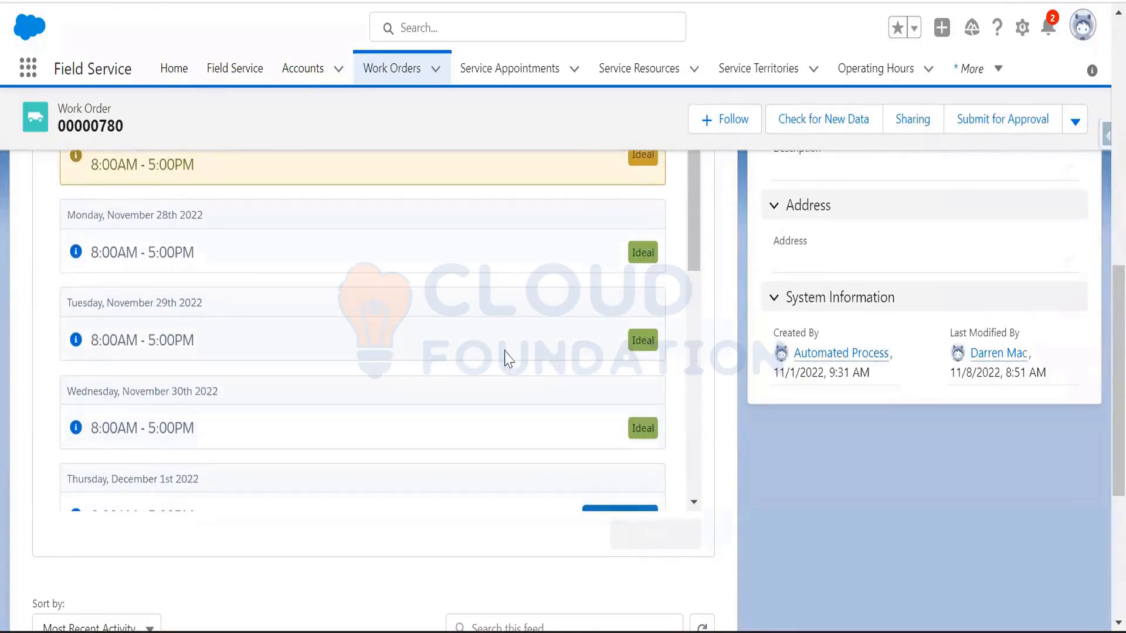
pyautogui.scroll(3, 505, 356)
pyautogui.scroll(3, 410, 459)
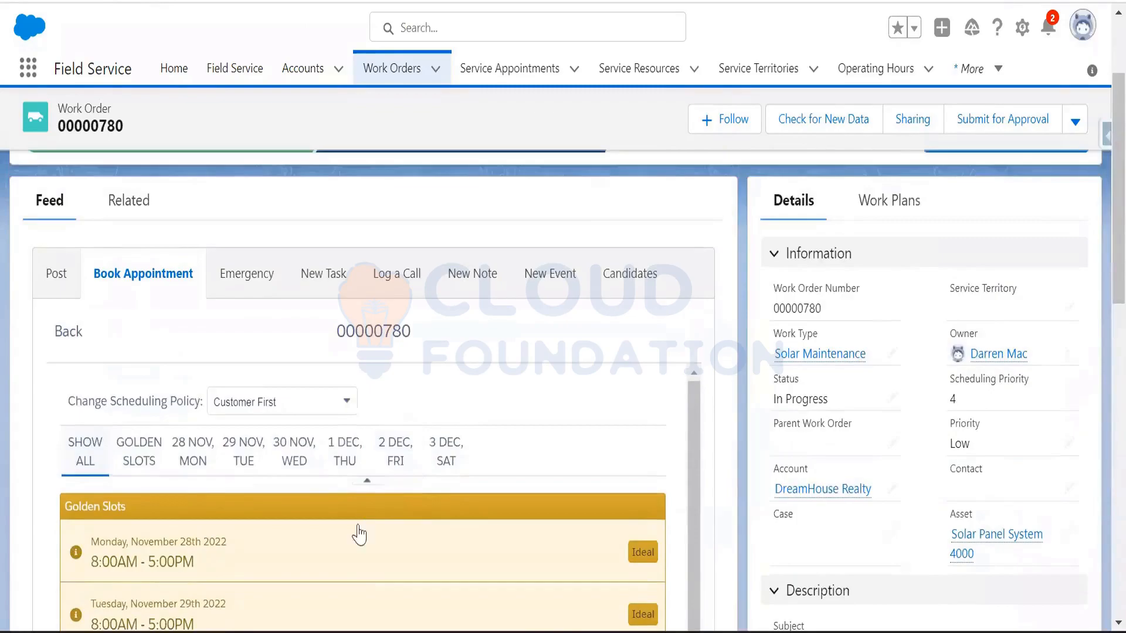
pyautogui.scroll(-2, 352, 532)
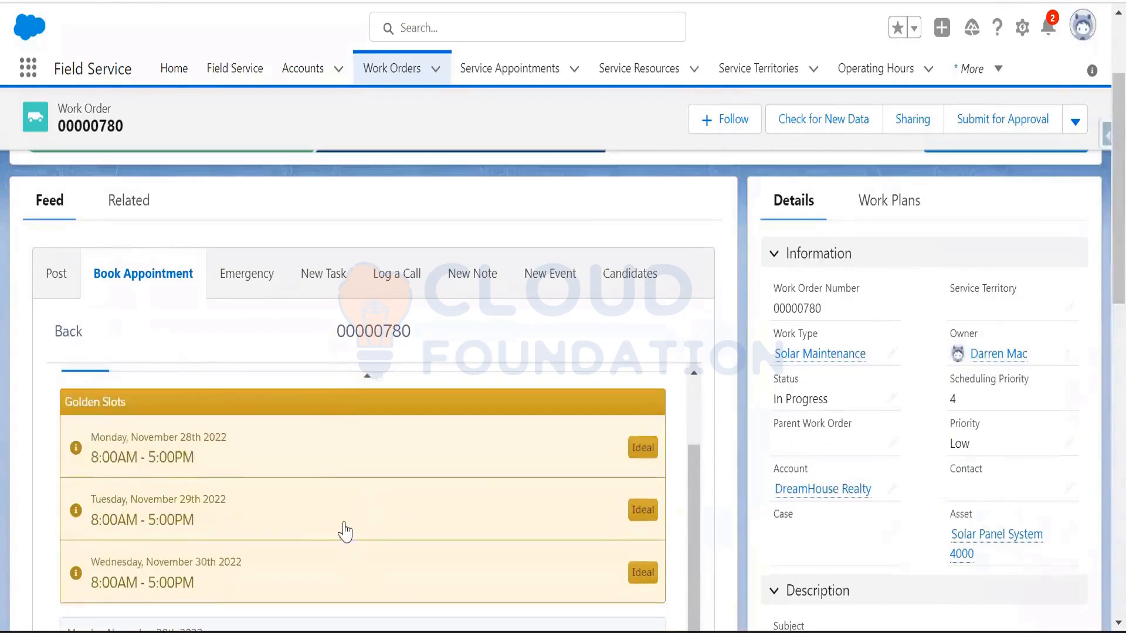
pyautogui.click(234, 453)
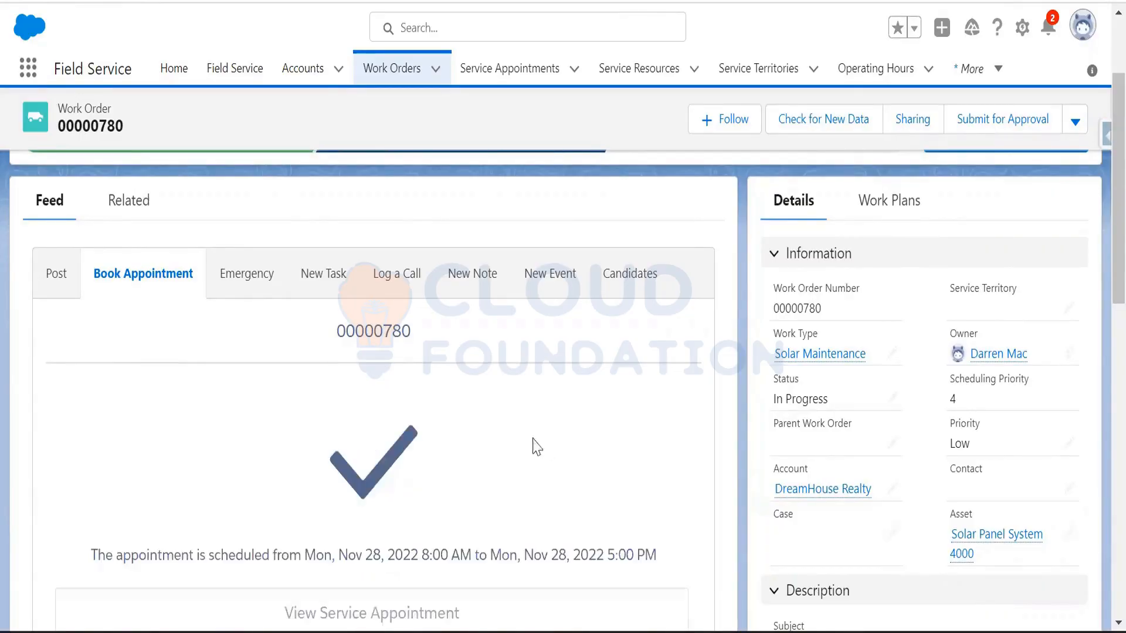
# Step: Open the booked service appointment SA-0806 and check its assigned resources
pyautogui.scroll(-2, 508, 452)
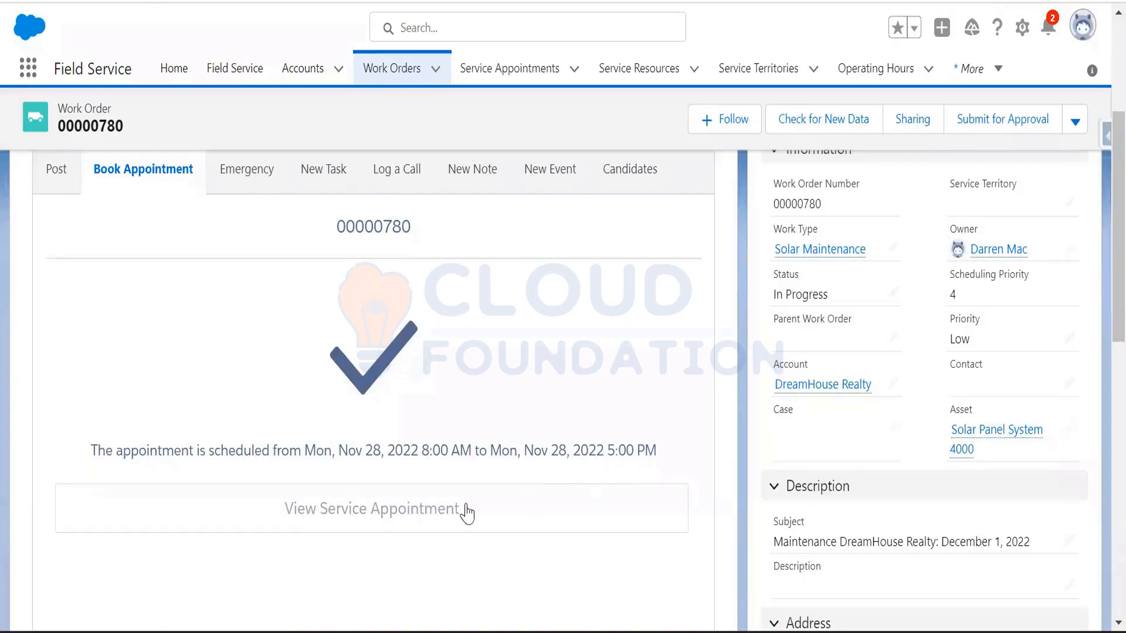
pyautogui.click(389, 527)
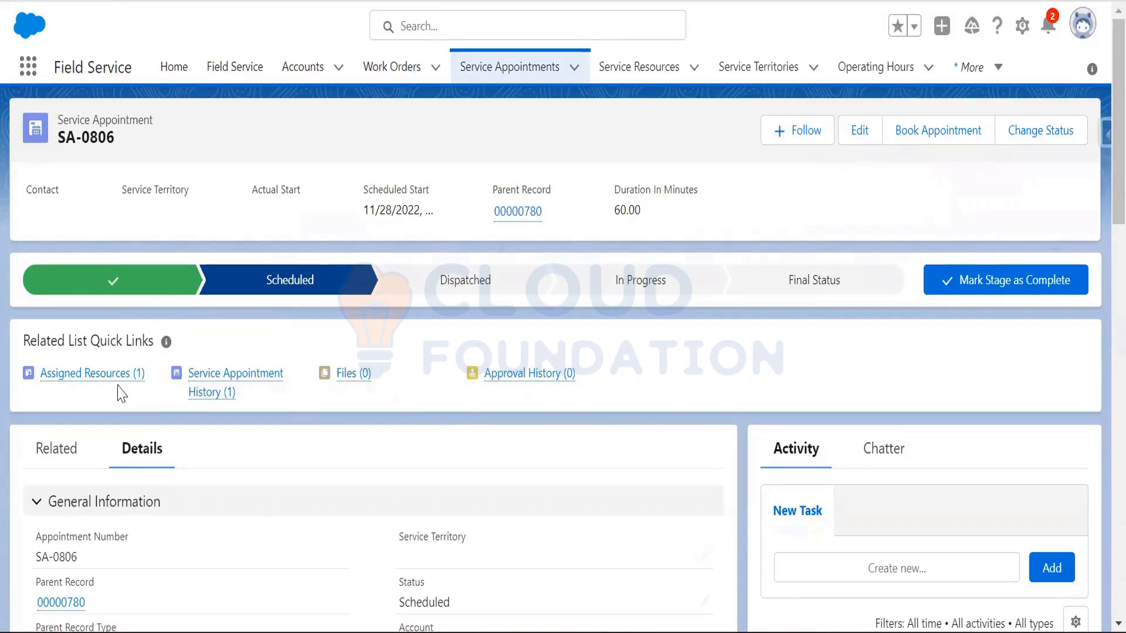
pyautogui.click(102, 377)
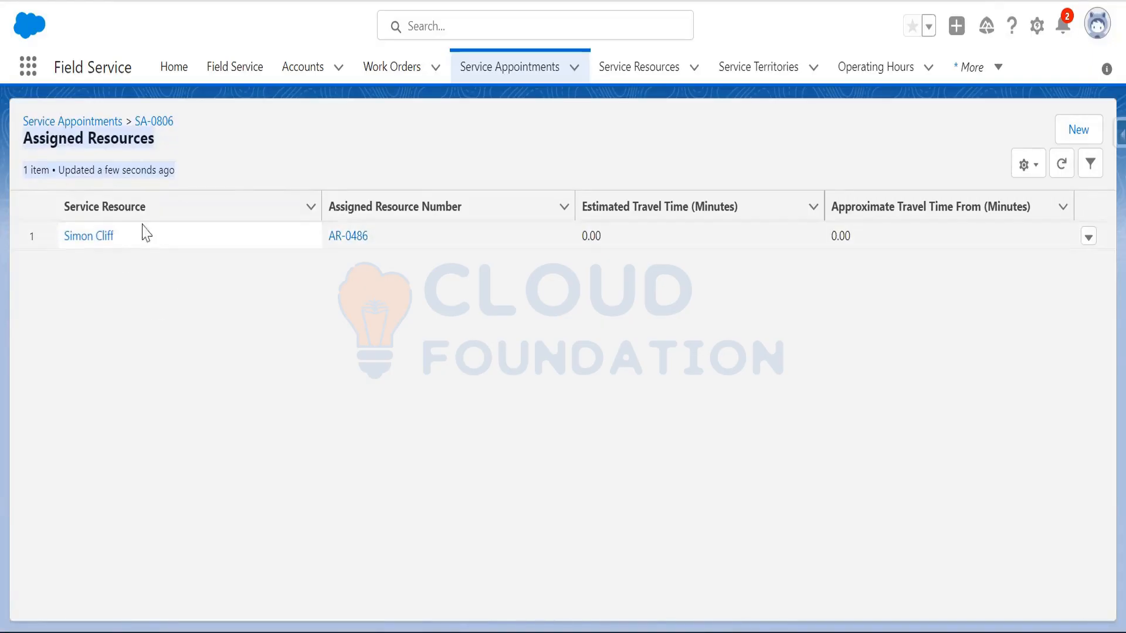
# Step: Reopen the Maintenance DreamHouse Realty: December 1, 2022 work order from the recently viewed work orders
pyautogui.click(228, 74)
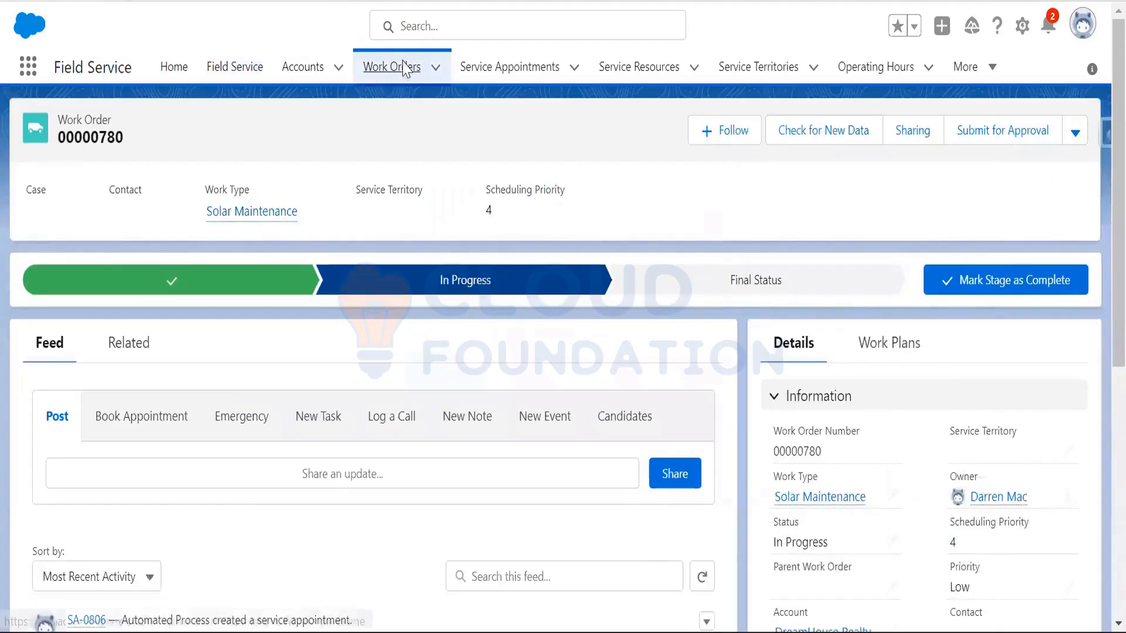
pyautogui.click(399, 66)
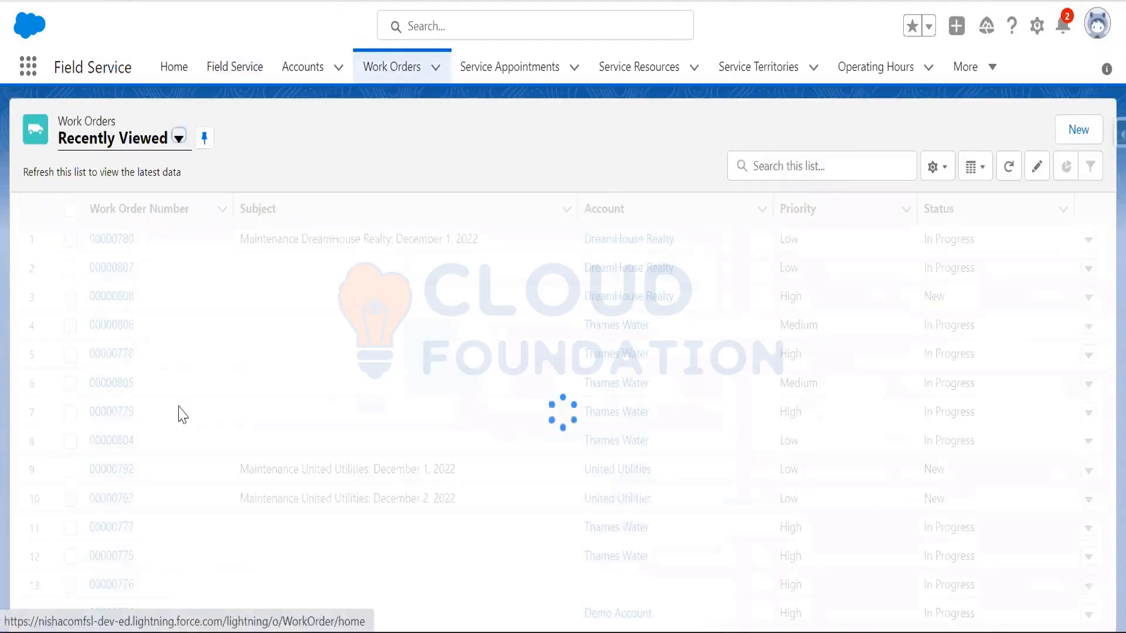
pyautogui.click(121, 240)
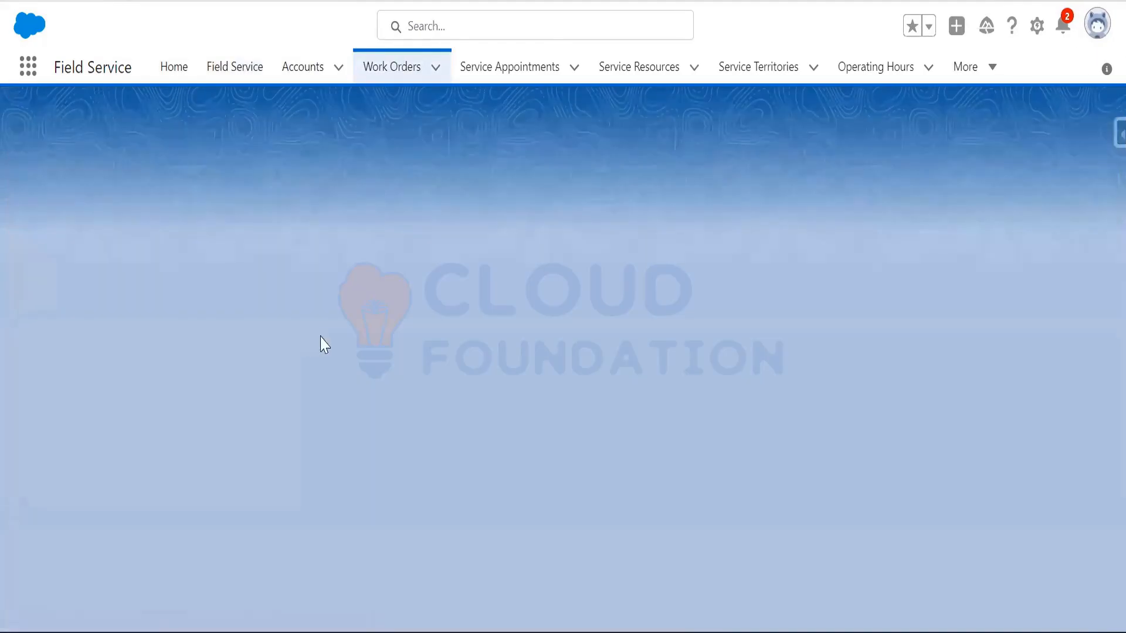
# Step: Open service appointment SA-0806 from the work order's feed and check its scheduling policy, time constraints and scheduled times
pyautogui.scroll(-8, 246, 435)
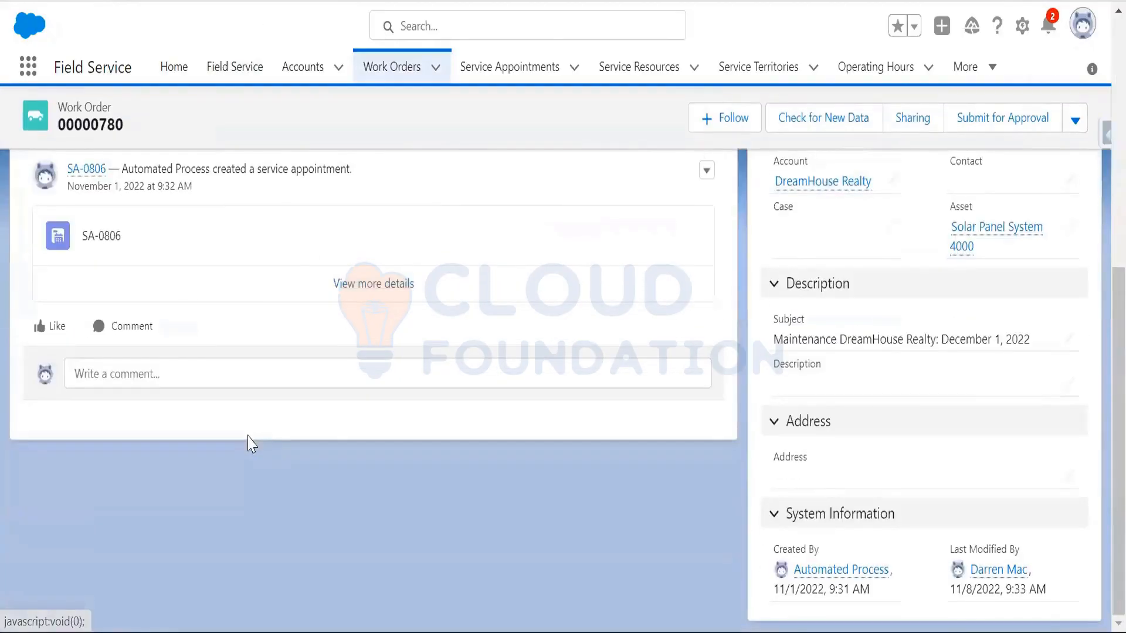
pyautogui.click(91, 171)
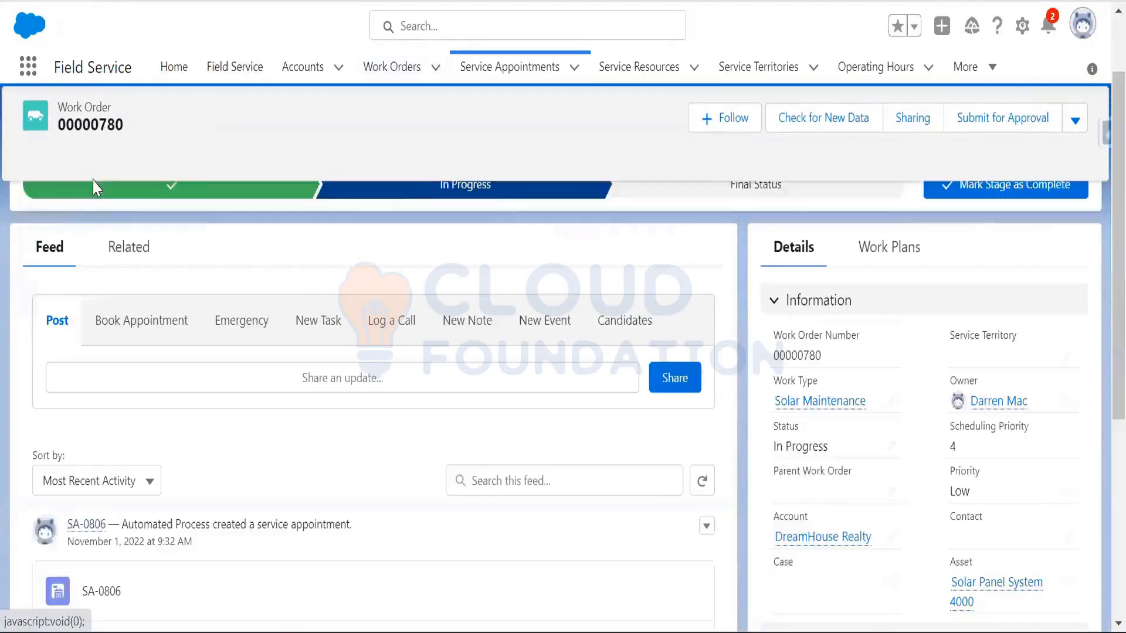
pyautogui.scroll(-3, 370, 449)
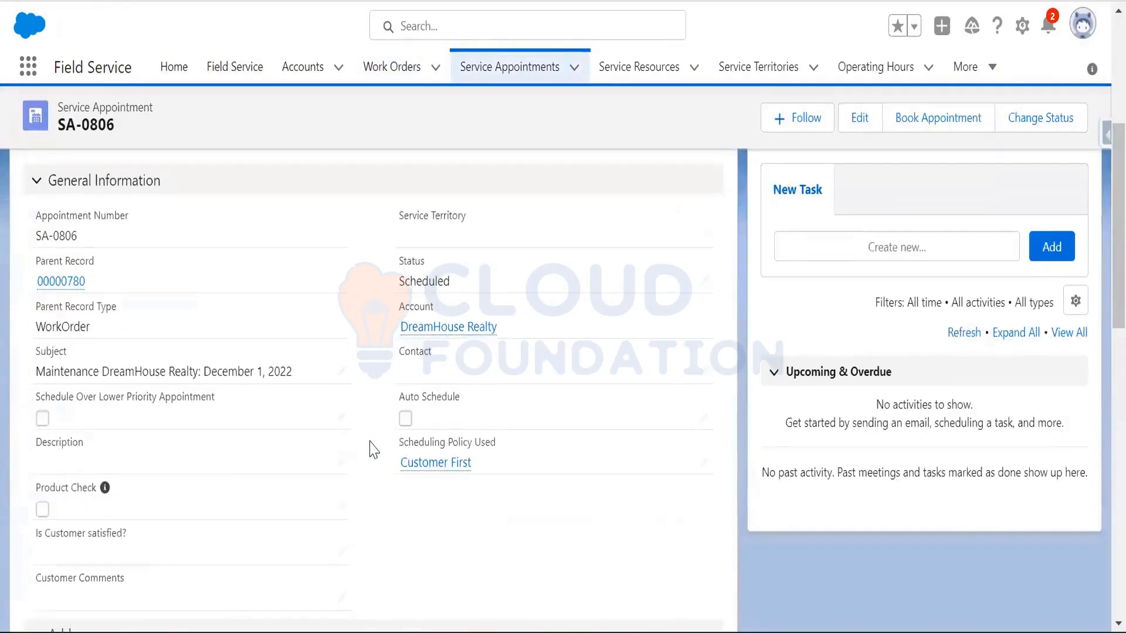
pyautogui.scroll(-8, 369, 449)
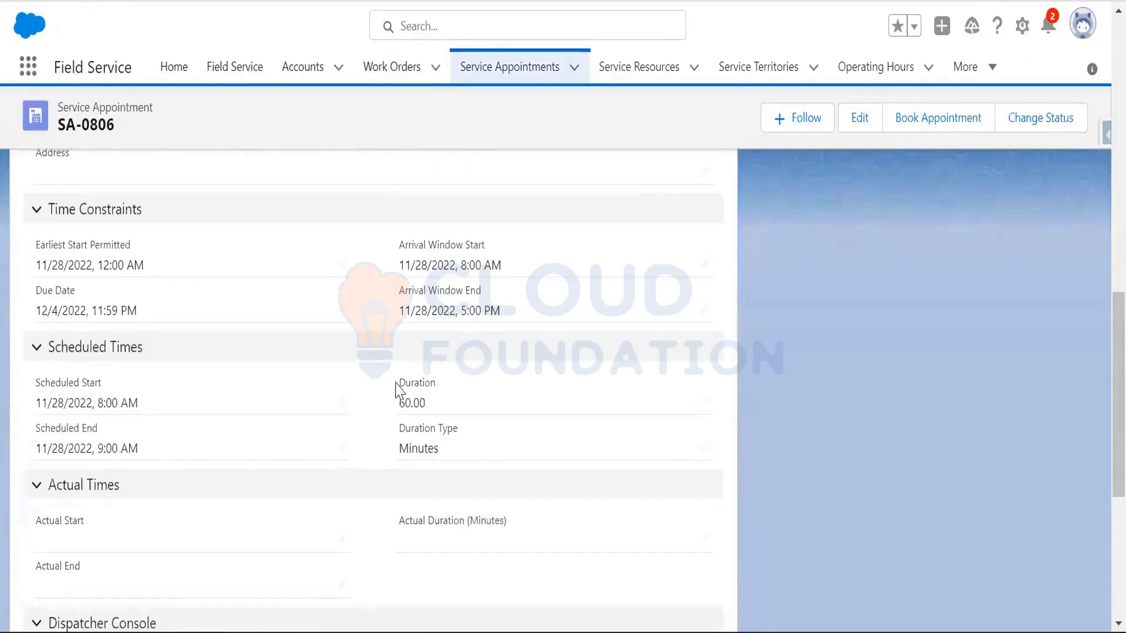
pyautogui.scroll(2, 396, 387)
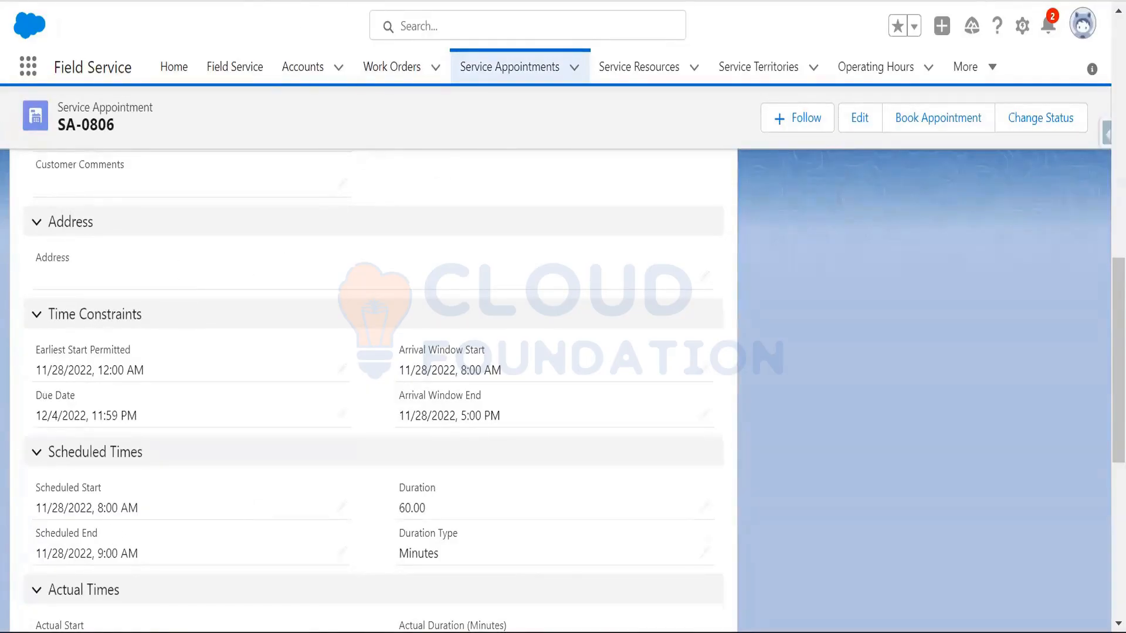
# Step: Show November 28, 2022 on the dispatcher console Gantt and view the details of appointment SA-0806
pyautogui.click(235, 66)
pyautogui.click(1010, 163)
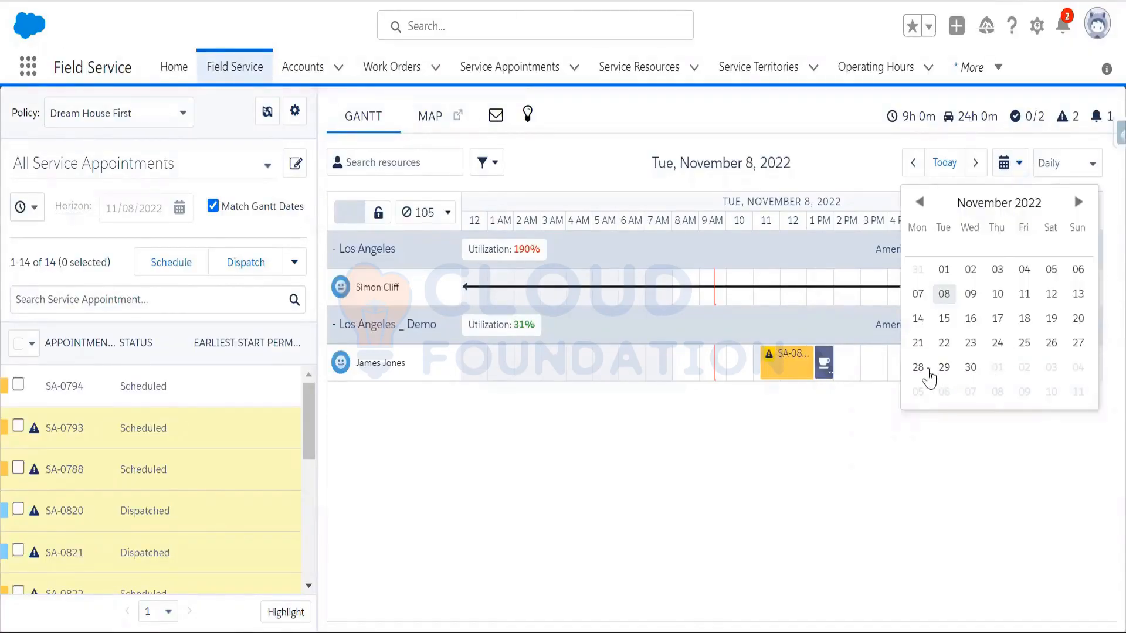
pyautogui.click(928, 370)
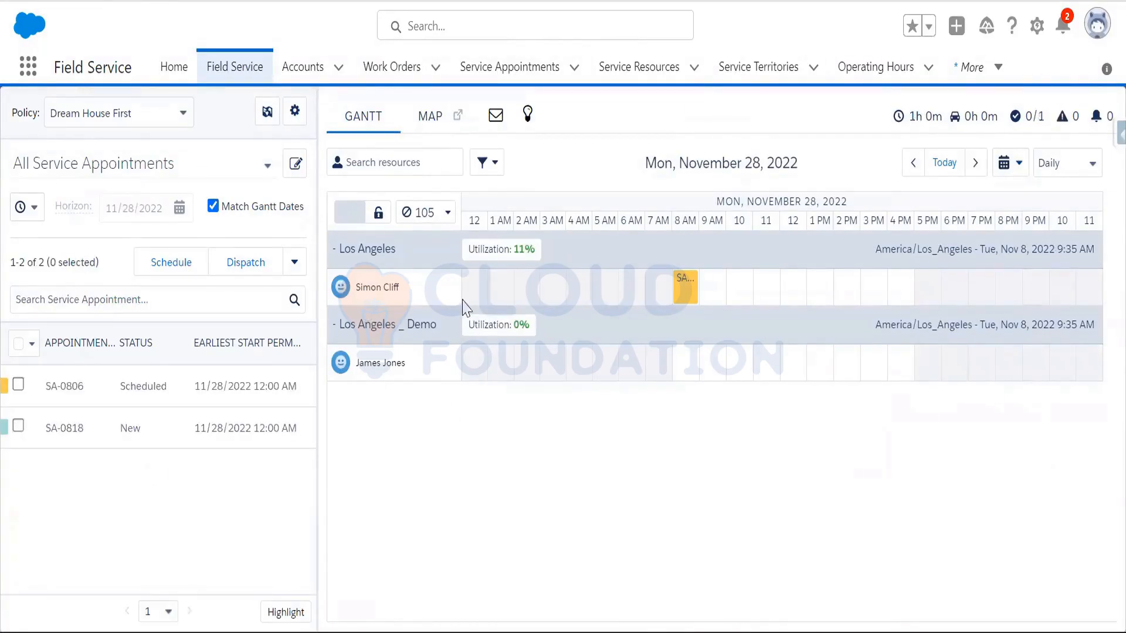
pyautogui.moveTo(693, 292)
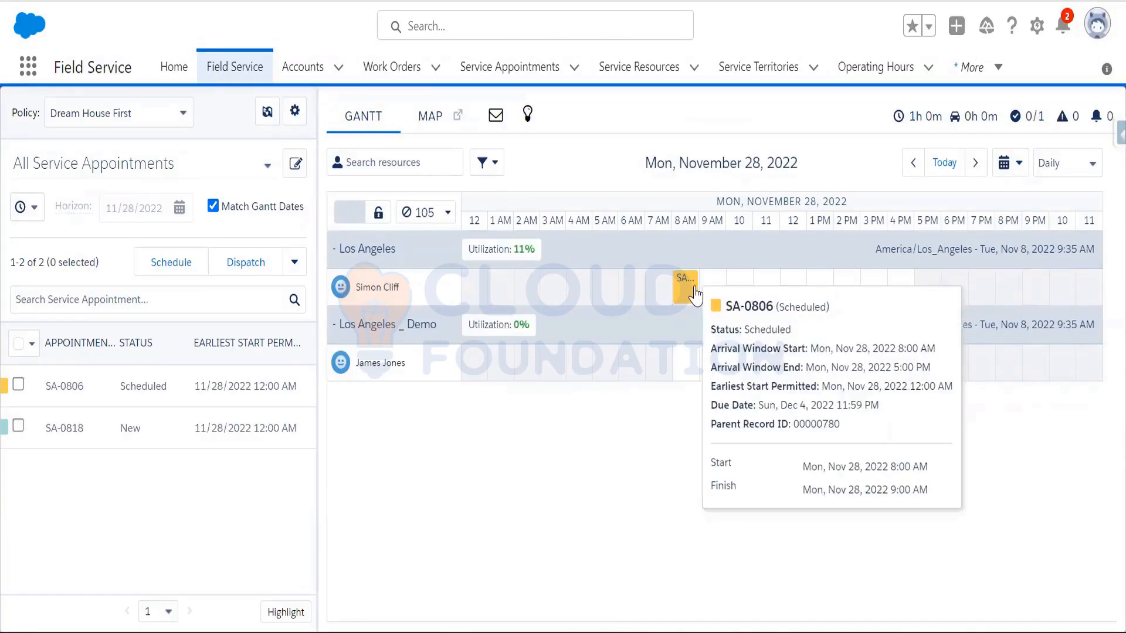
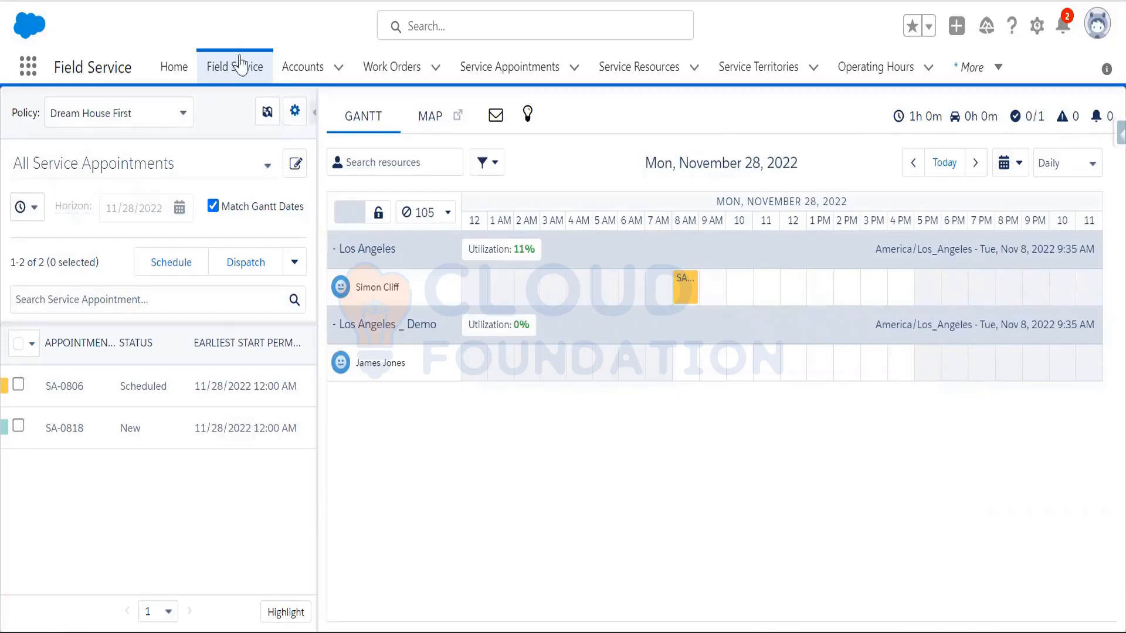
# Step: Unschedule service appointment SA-0806 from the Gantt and confirm the removal
pyautogui.click(399, 66)
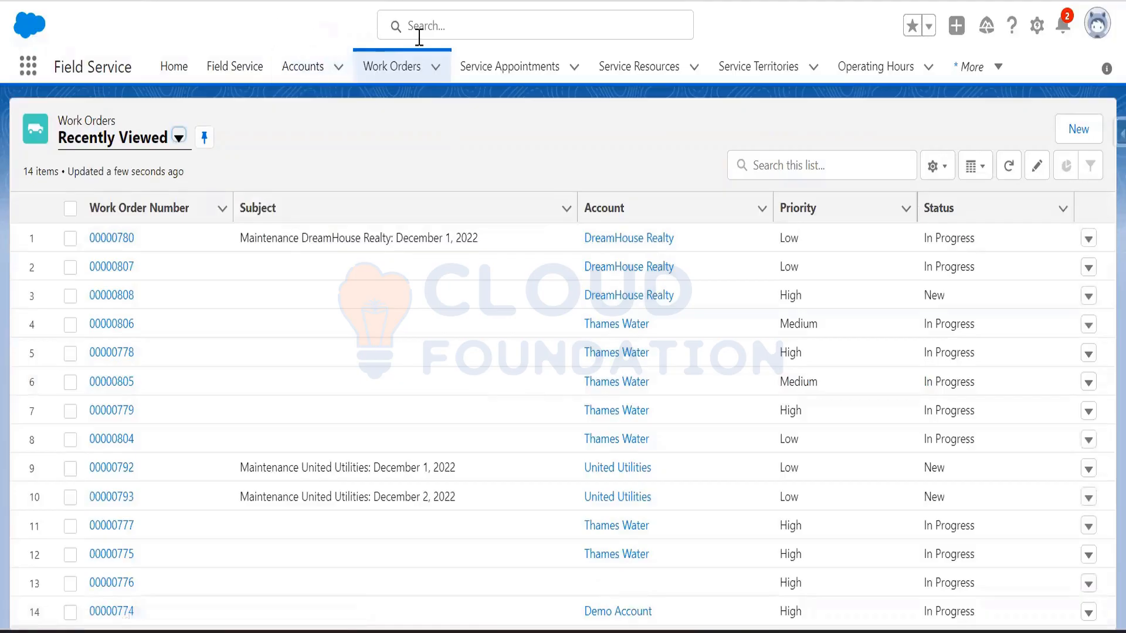
pyautogui.click(234, 66)
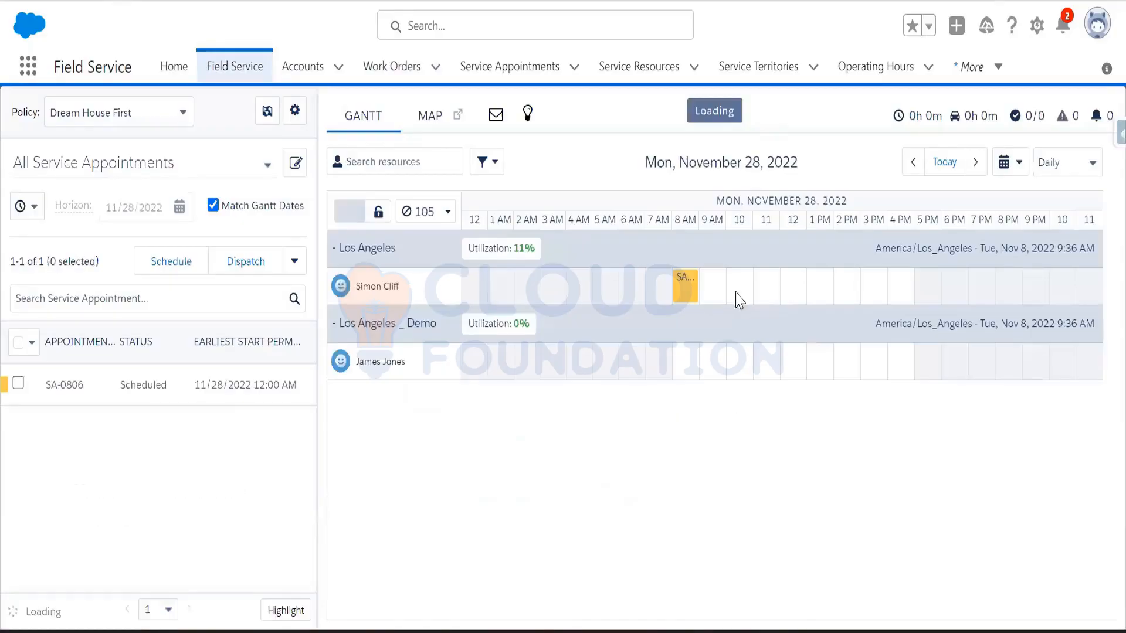
pyautogui.moveTo(687, 295)
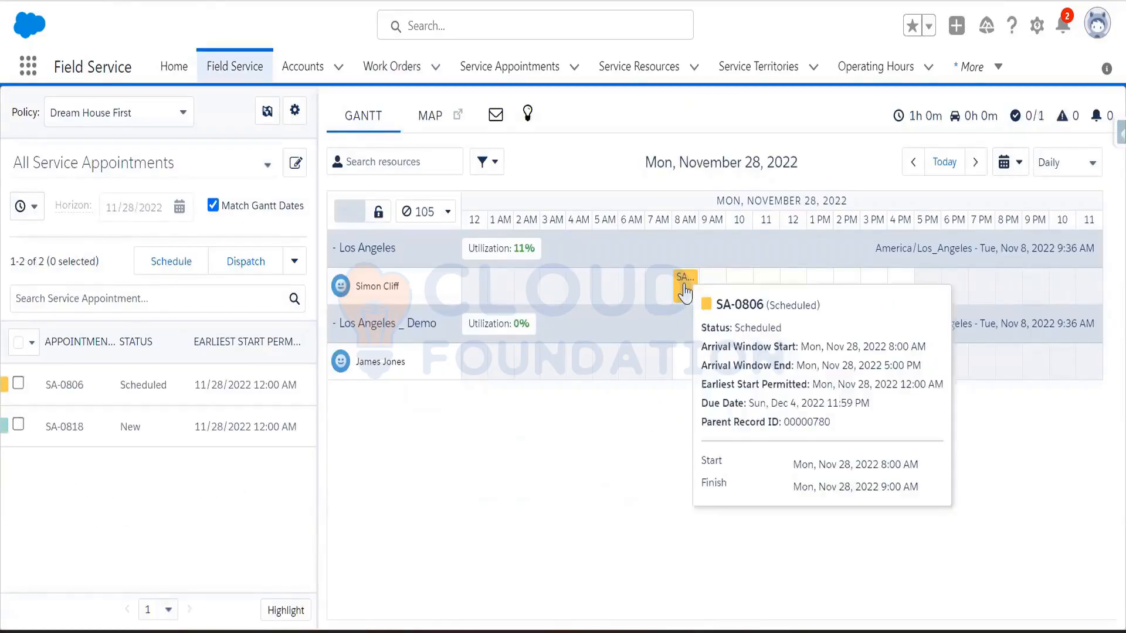
pyautogui.rightClick(685, 292)
pyautogui.click(732, 526)
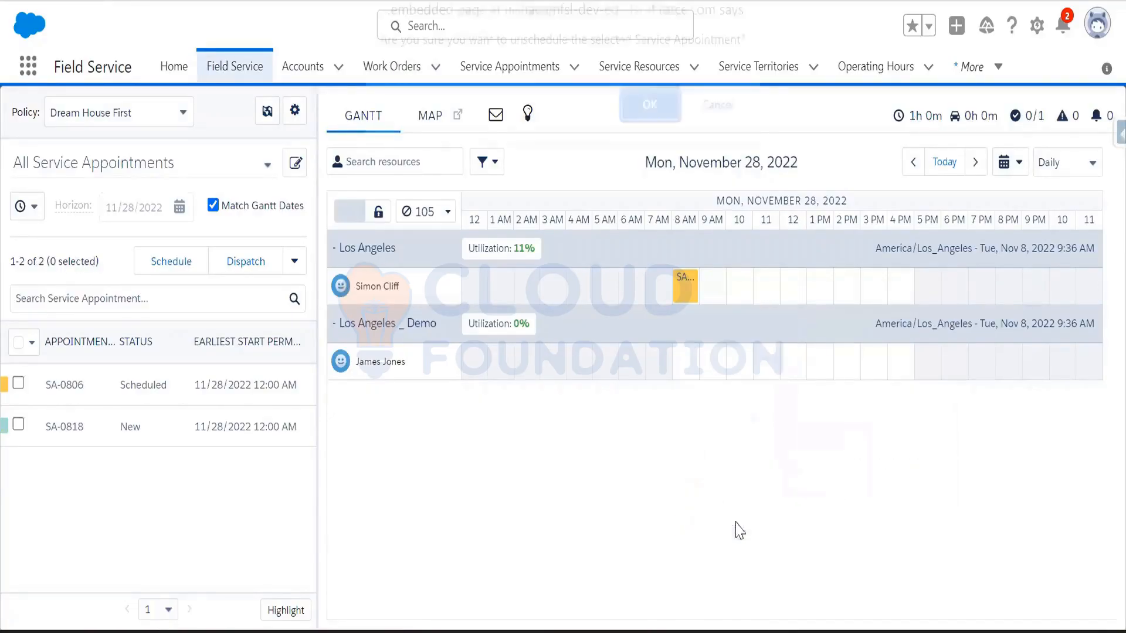
pyautogui.click(649, 124)
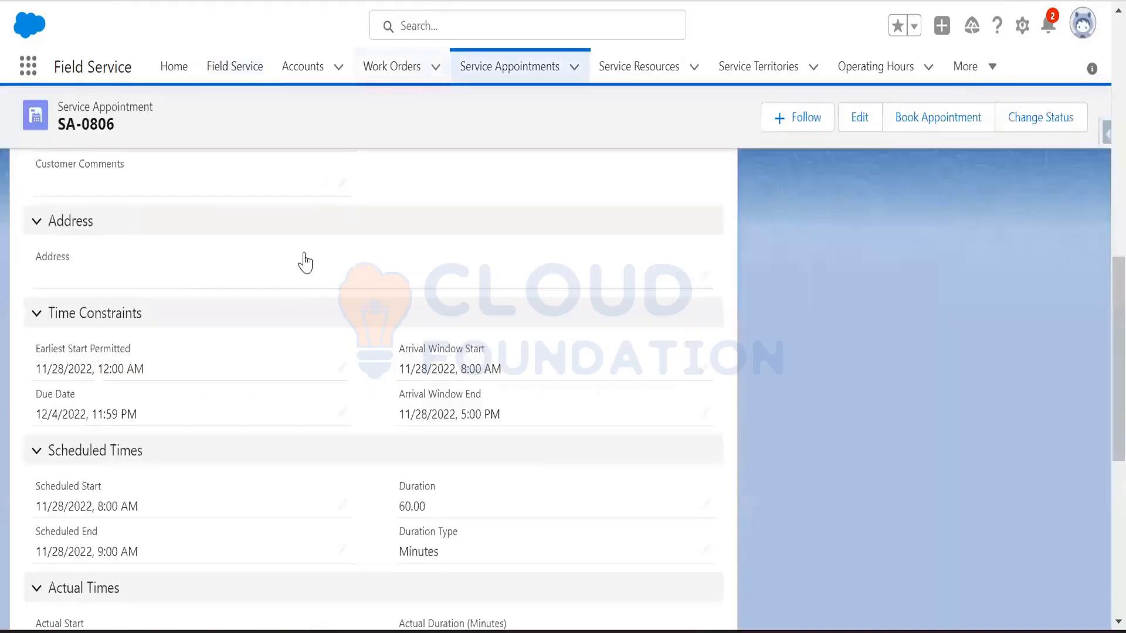
# Step: Refresh the SA-0806 record and check its status and assigned resources
pyautogui.scroll(10, 302, 261)
pyautogui.press('F5')
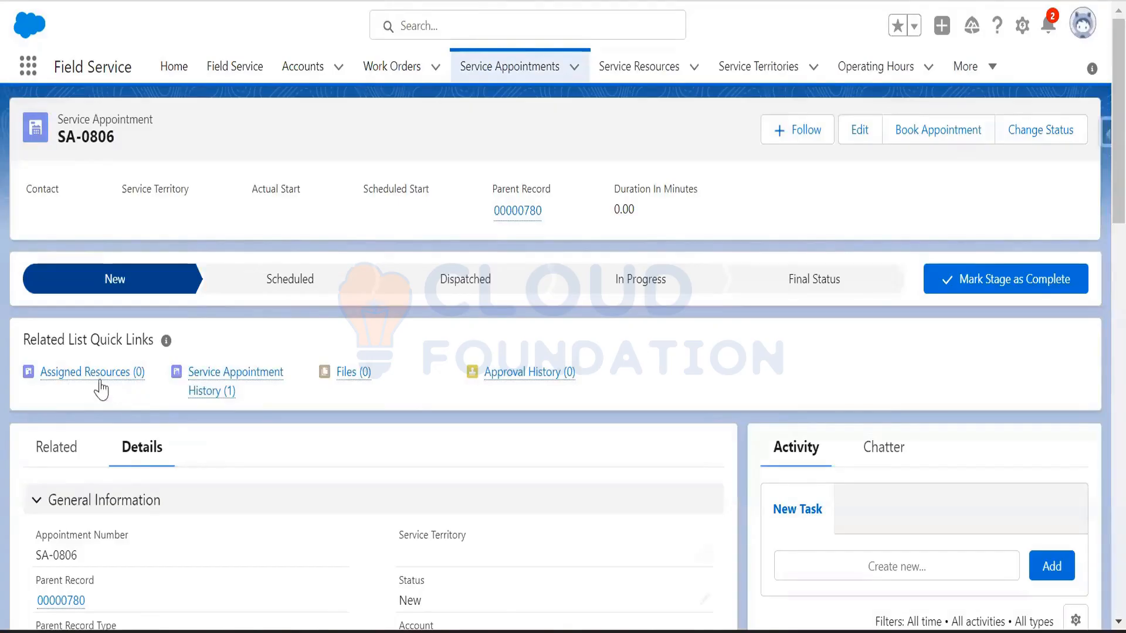
pyautogui.moveTo(123, 380)
# Step: Reopen the Maintenance DreamHouse Realty: December 1, 2022 work order and look over its Candidates form
pyautogui.click(392, 69)
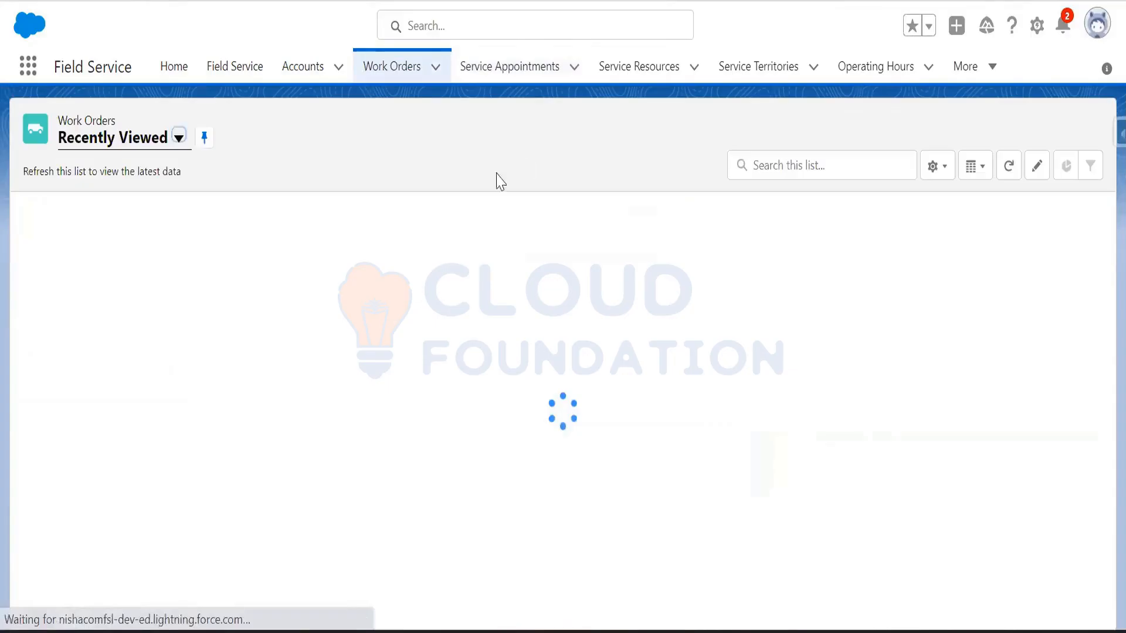
pyautogui.click(124, 239)
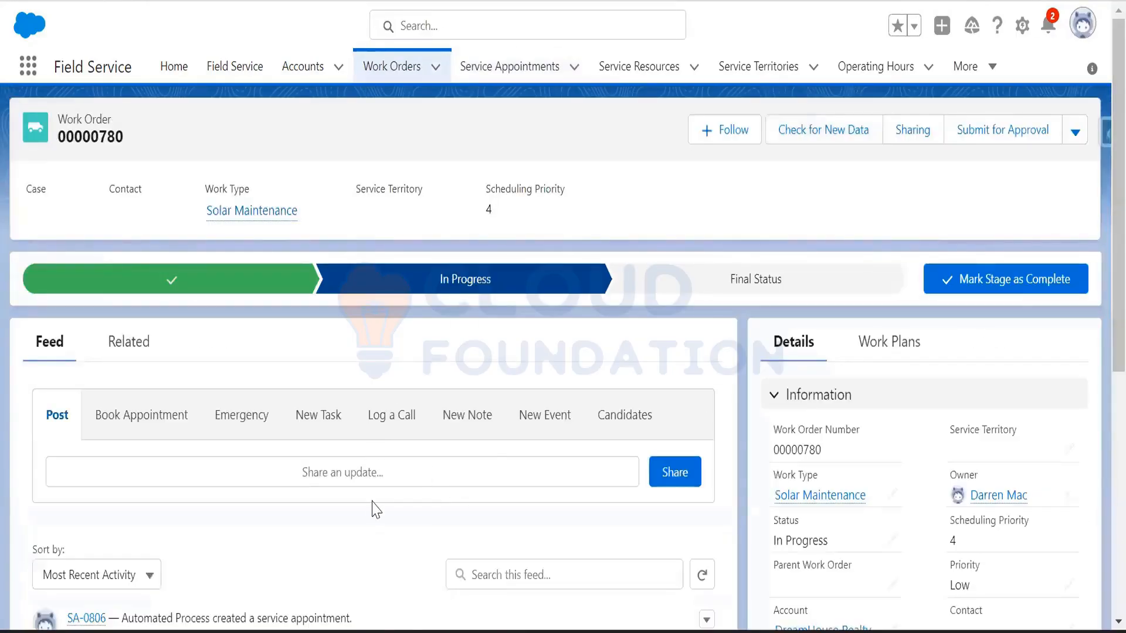
pyautogui.scroll(-2, 376, 509)
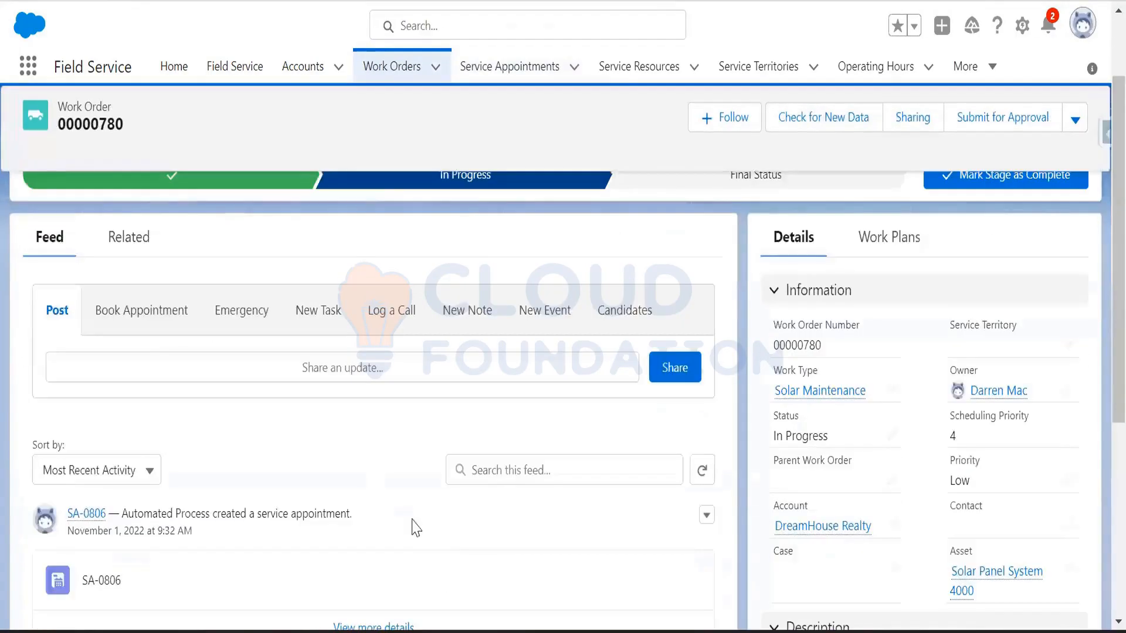
pyautogui.click(646, 318)
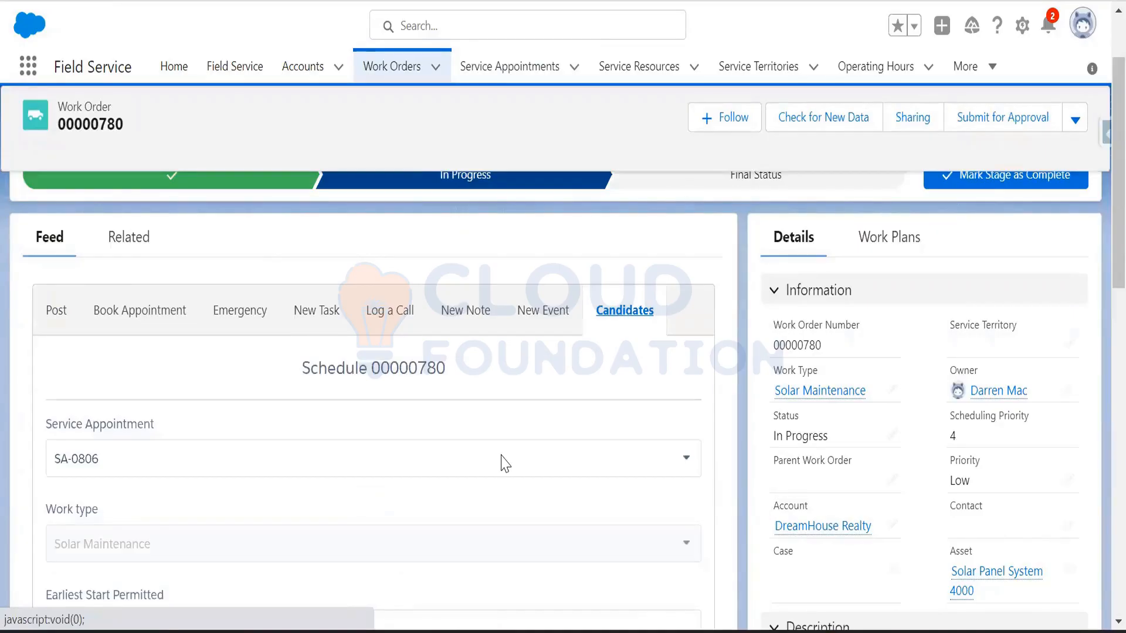
pyautogui.scroll(2, 502, 462)
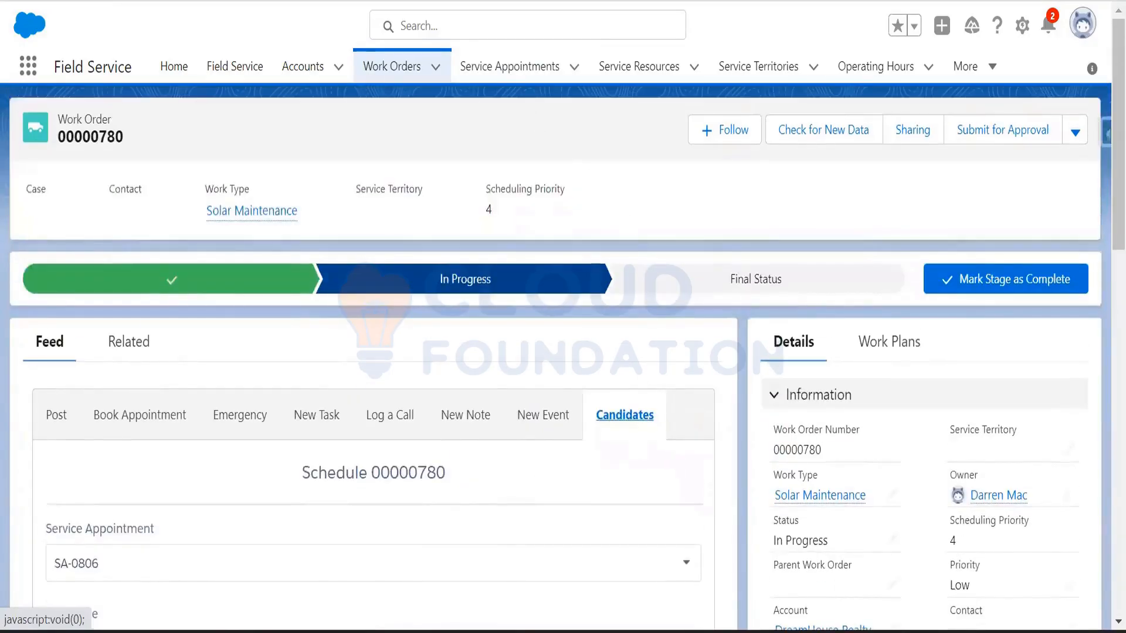
pyautogui.scroll(-4, 490, 515)
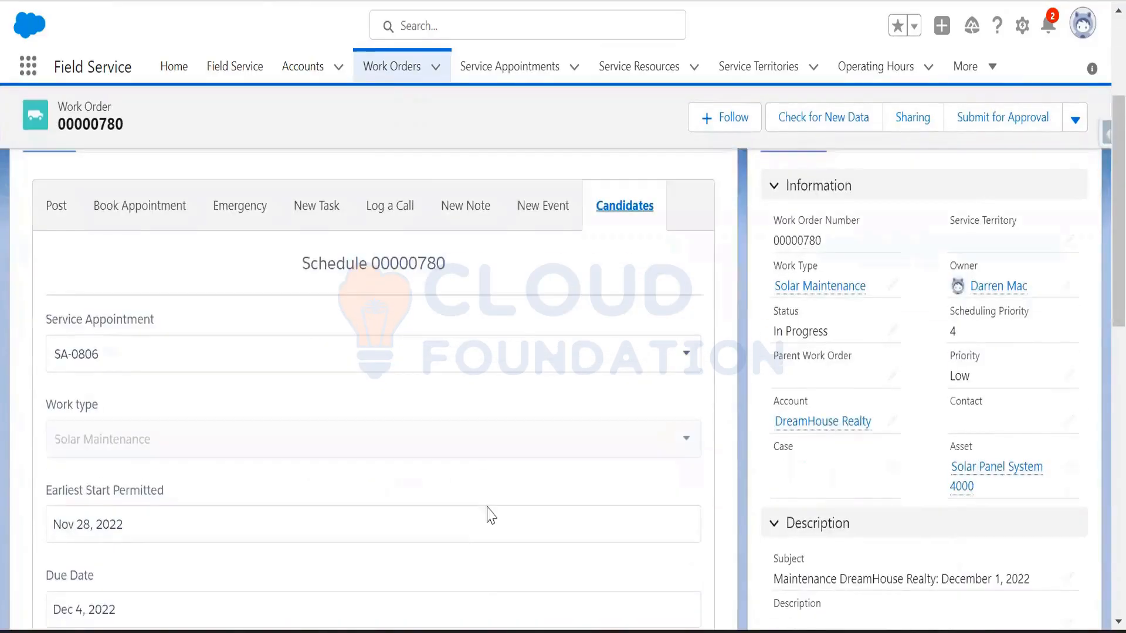
pyautogui.scroll(4, 490, 495)
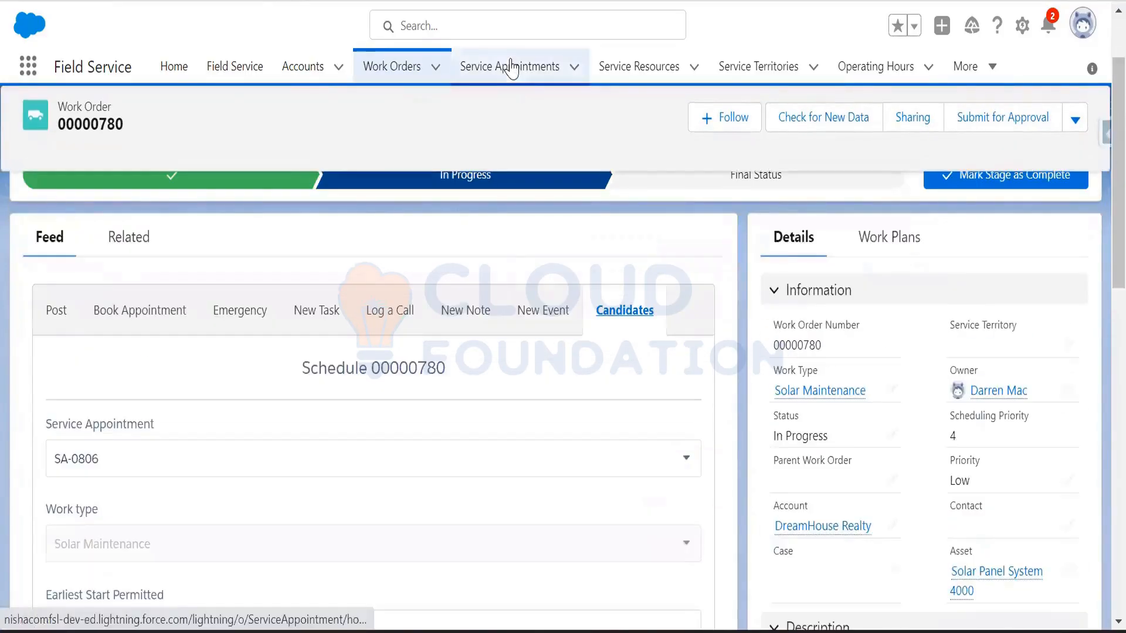
# Step: Open SA-0806 from the recently viewed service appointments and review its time constraints and scheduled times
pyautogui.click(510, 68)
pyautogui.click(91, 238)
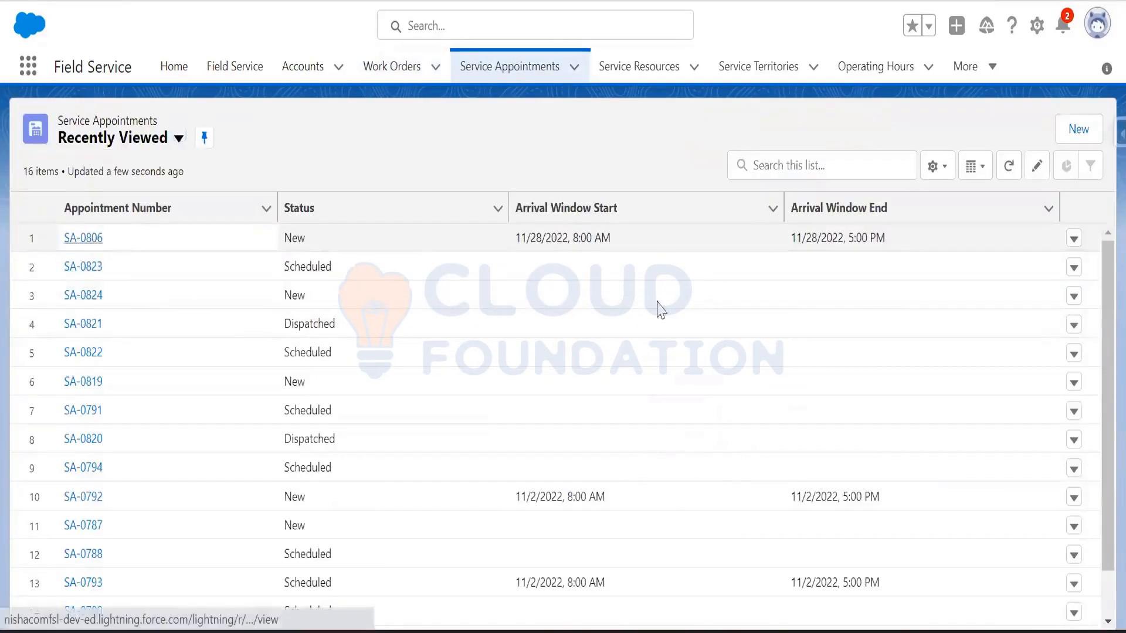
pyautogui.scroll(-5, 572, 473)
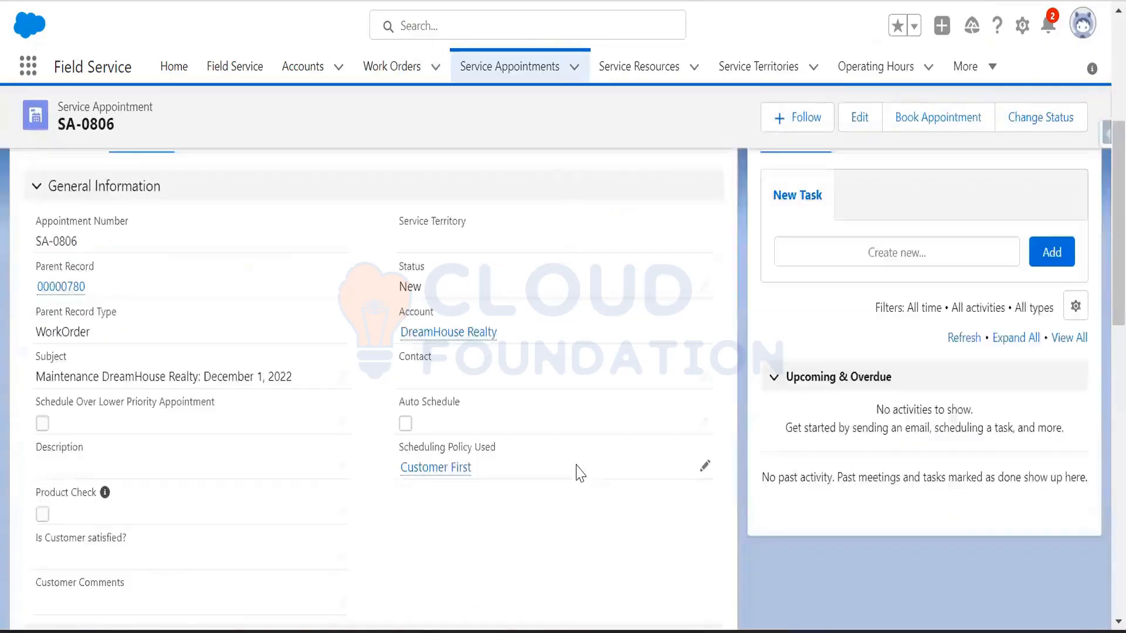
pyautogui.scroll(-10, 581, 473)
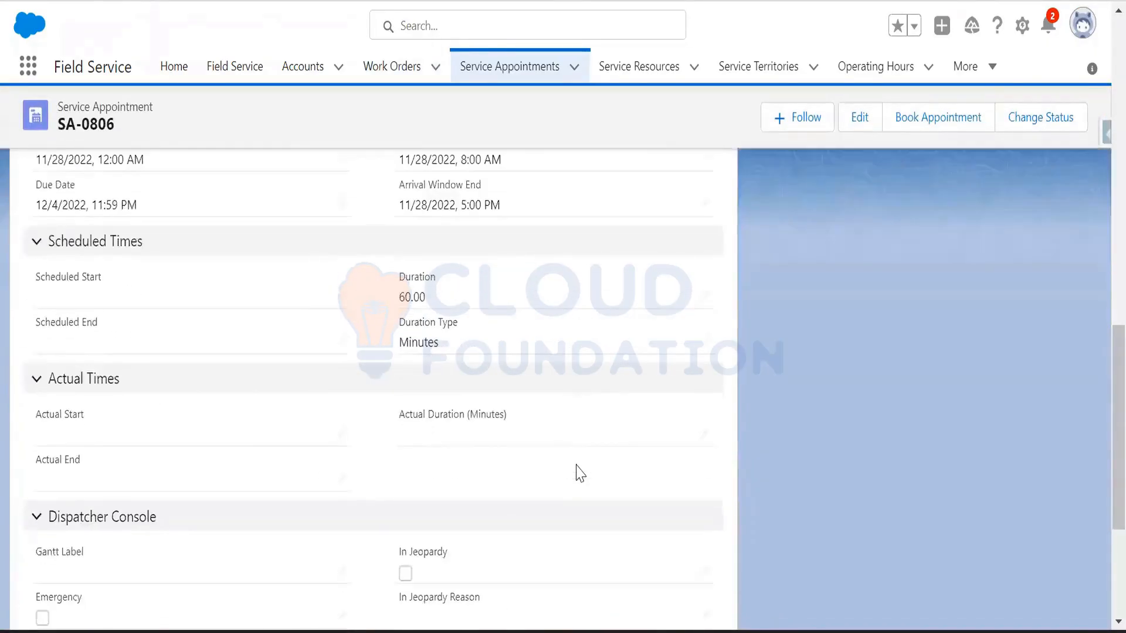
pyautogui.scroll(4, 579, 472)
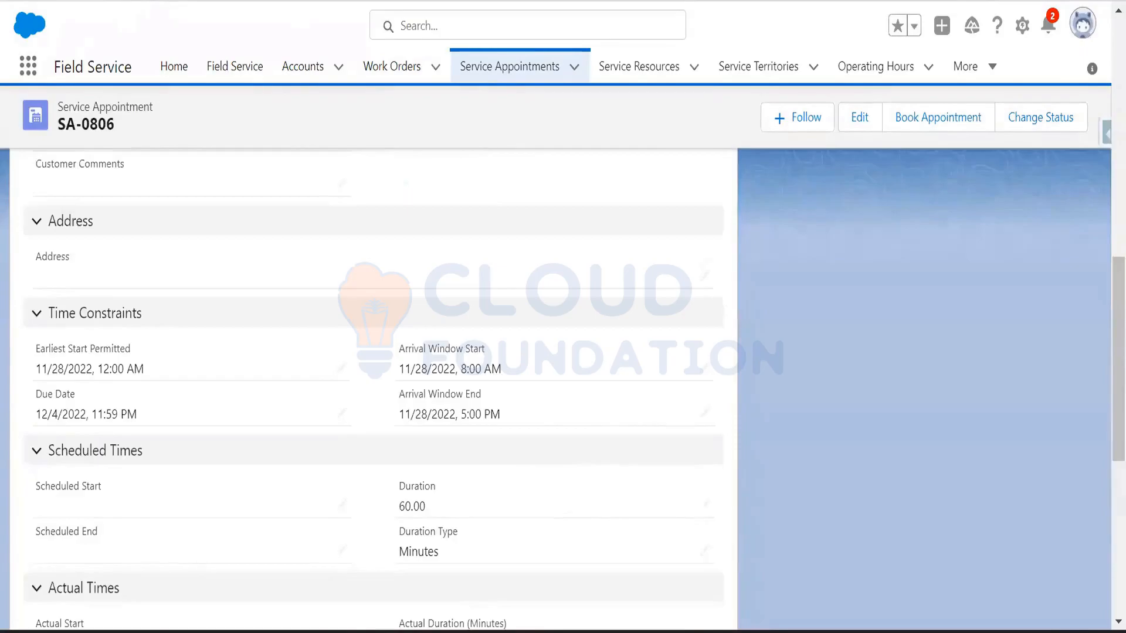
# Step: Check the dispatcher console Gantt for November 28, 2022, and return to the SA-0806 record
pyautogui.click(247, 1)
pyautogui.click(234, 66)
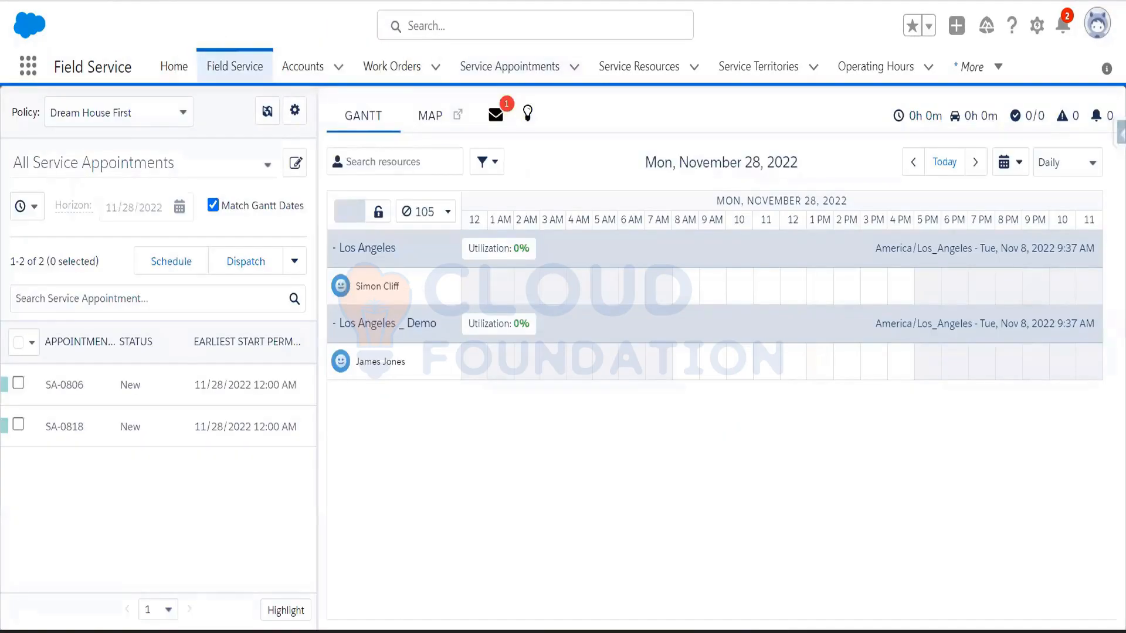
pyautogui.hotkey('ctrl', 'Tab')
pyautogui.scroll(7, 342, 299)
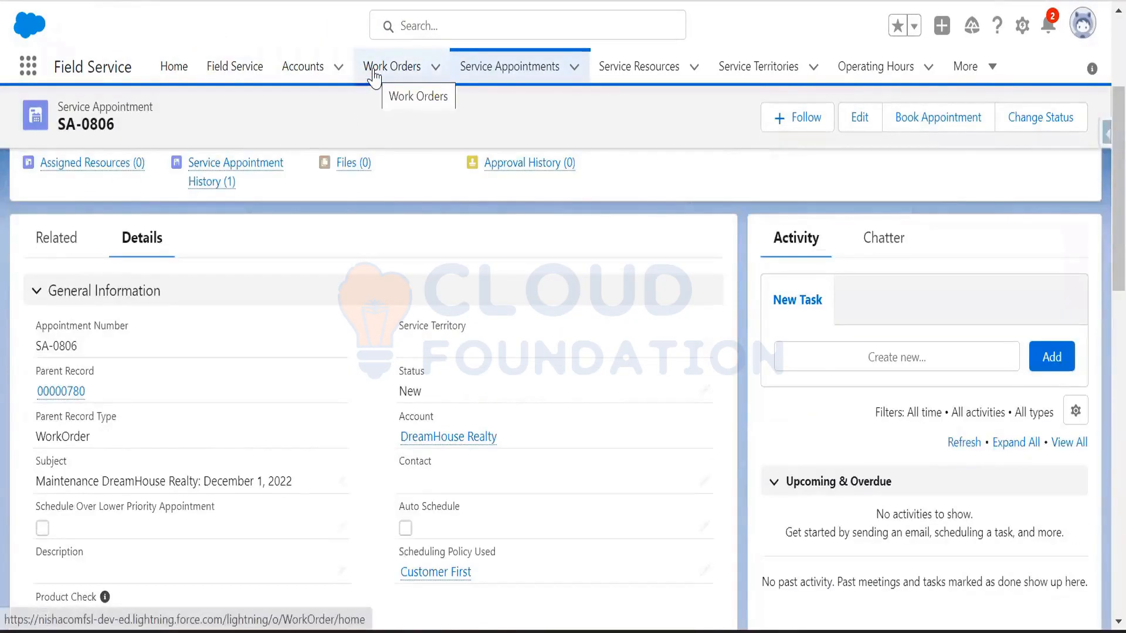
# Step: Get the scheduling candidates for SA-0806 from the Maintenance DreamHouse Realty: December 1, 2022 work order
pyautogui.hotkey('ctrl', 'Tab')
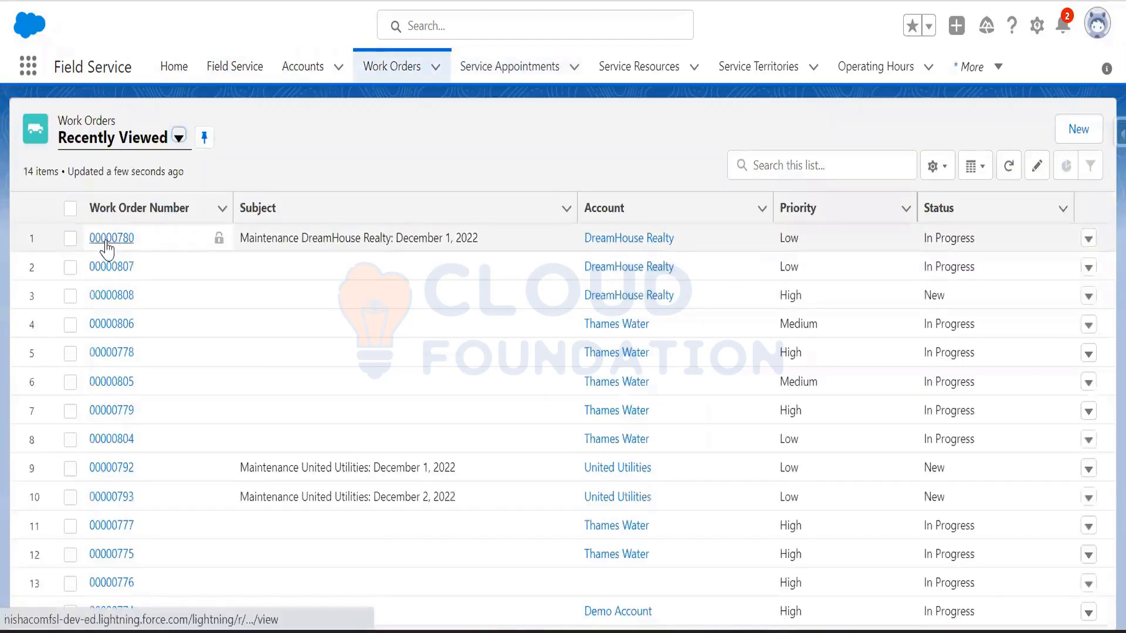
pyautogui.click(106, 242)
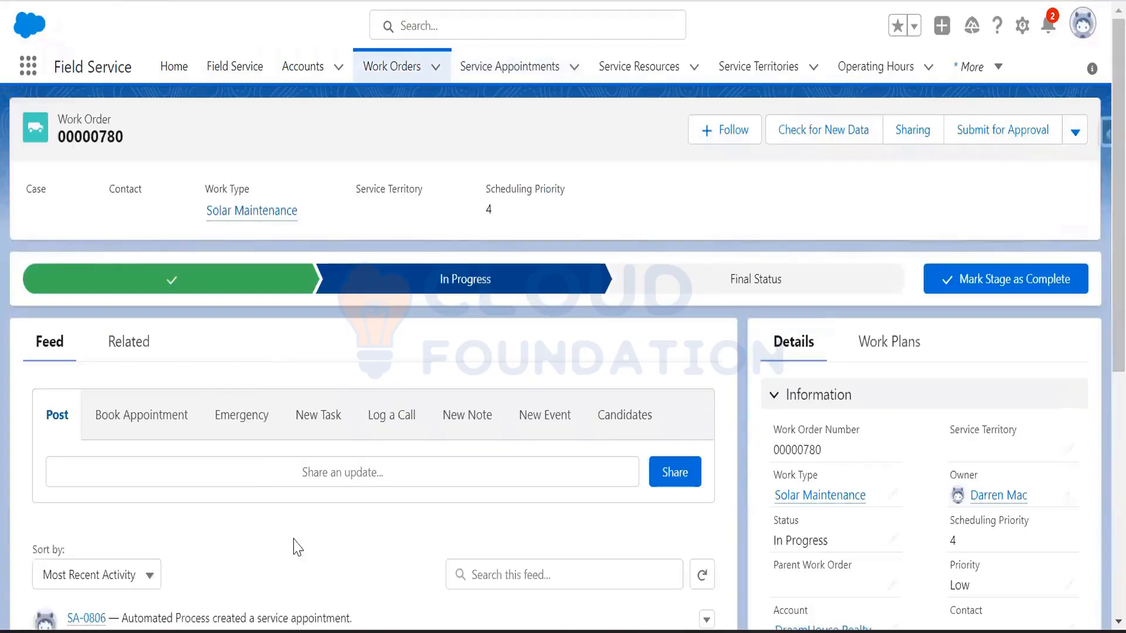
pyautogui.click(622, 416)
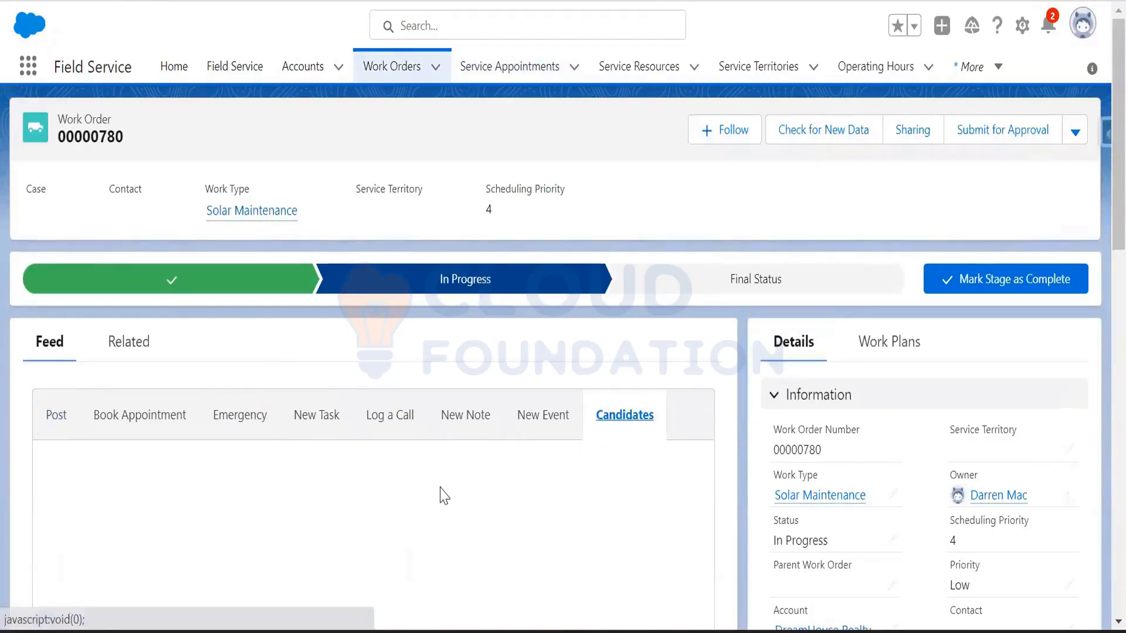
pyautogui.scroll(-3, 463, 496)
pyautogui.scroll(-1, 573, 352)
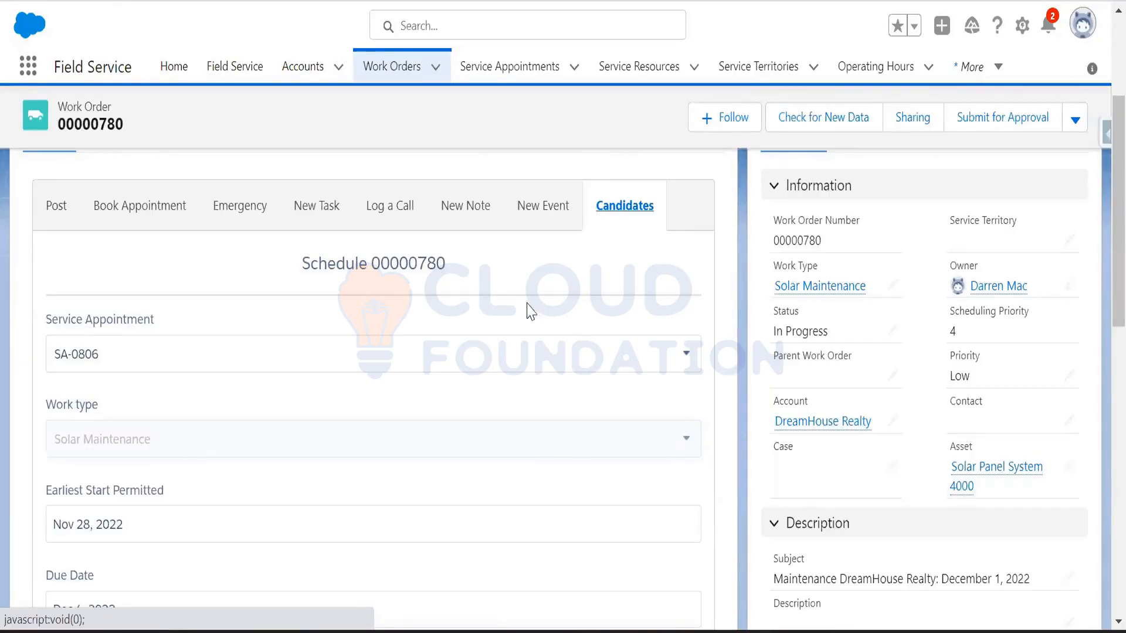
pyautogui.scroll(-5, 368, 437)
pyautogui.scroll(-1, 368, 437)
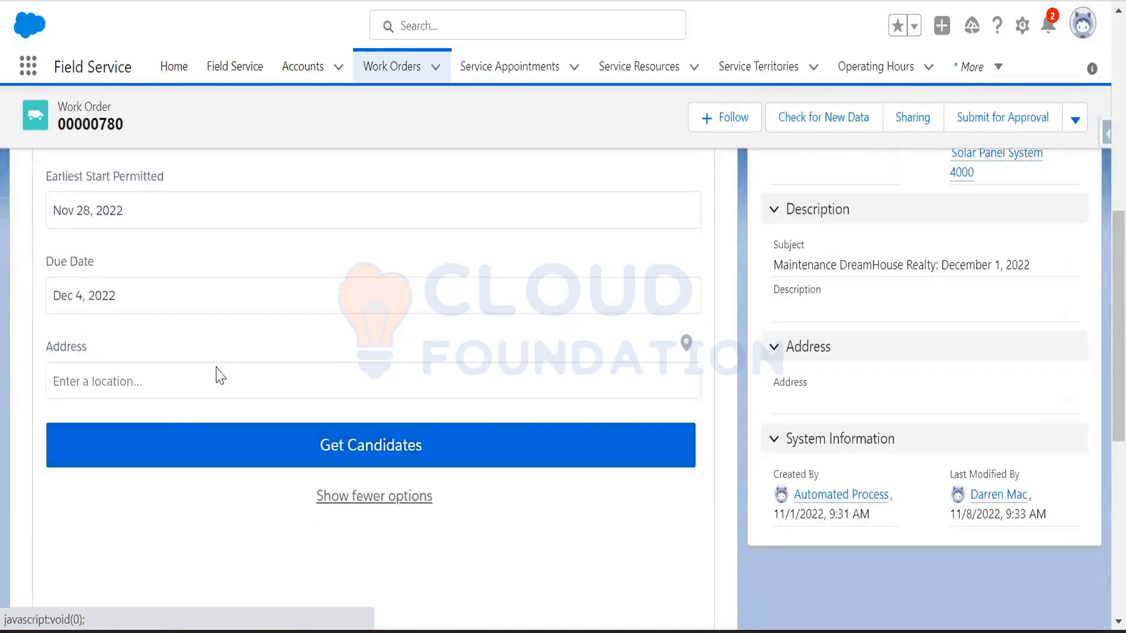
pyautogui.click(412, 446)
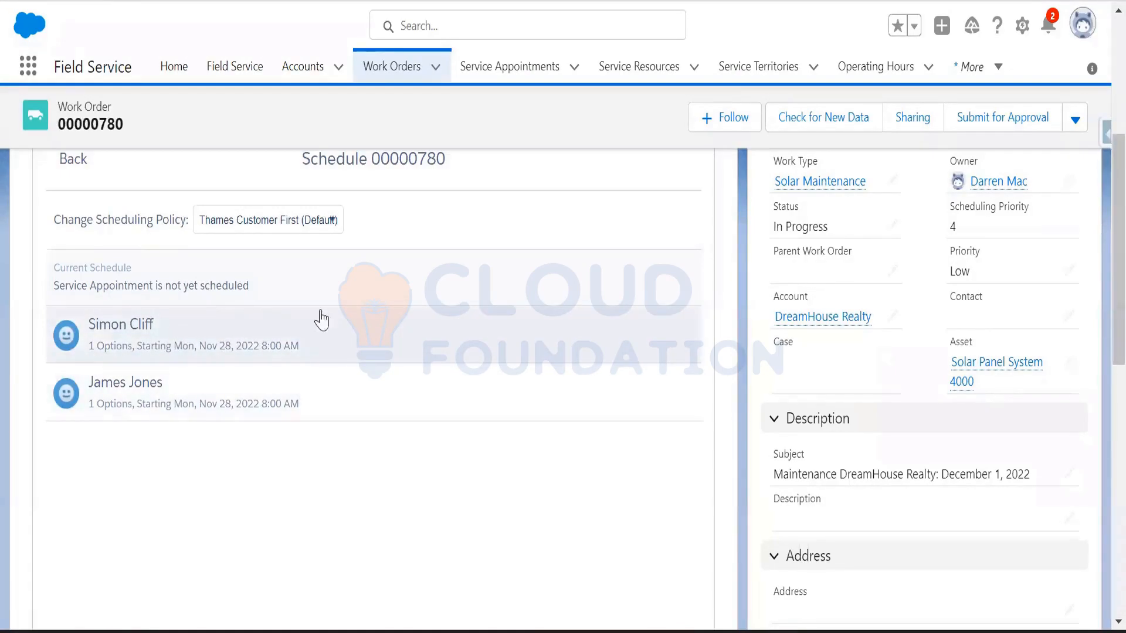
# Step: Compare the work order's candidates under the Customer First and Thames Customer First (Default) scheduling policies
pyautogui.scroll(3, 403, 316)
pyautogui.click(290, 425)
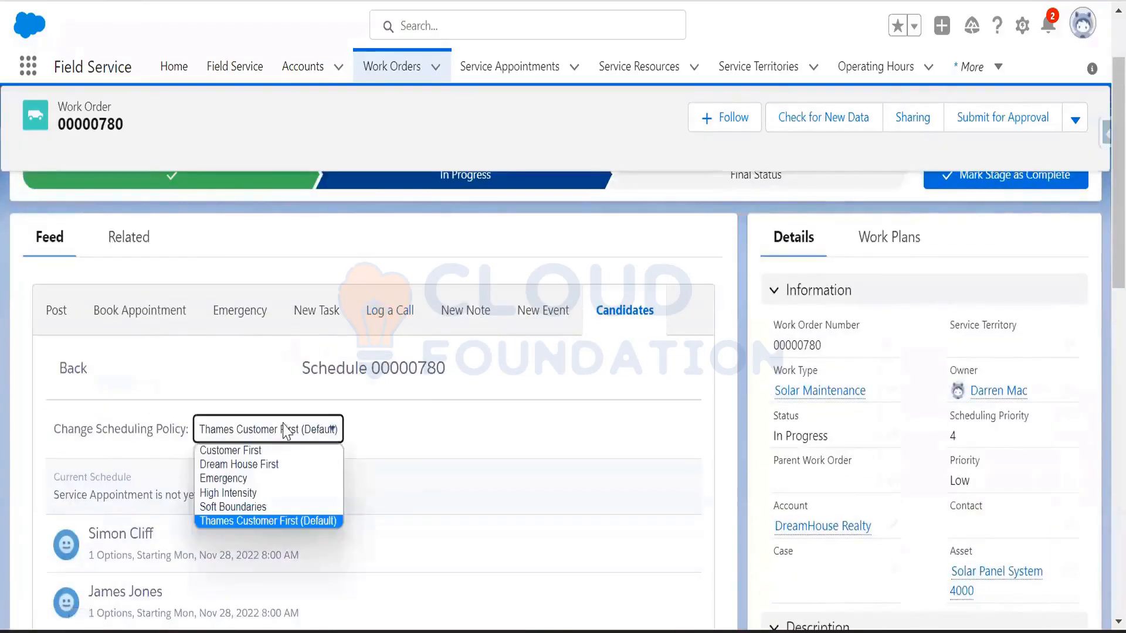
pyautogui.click(271, 448)
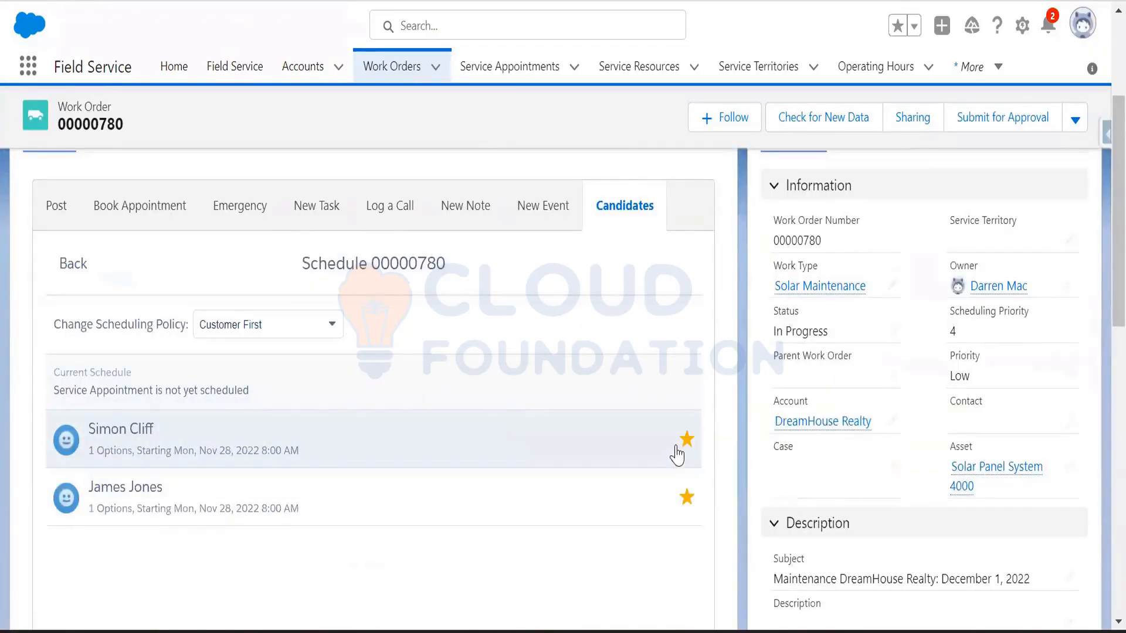
pyautogui.click(322, 325)
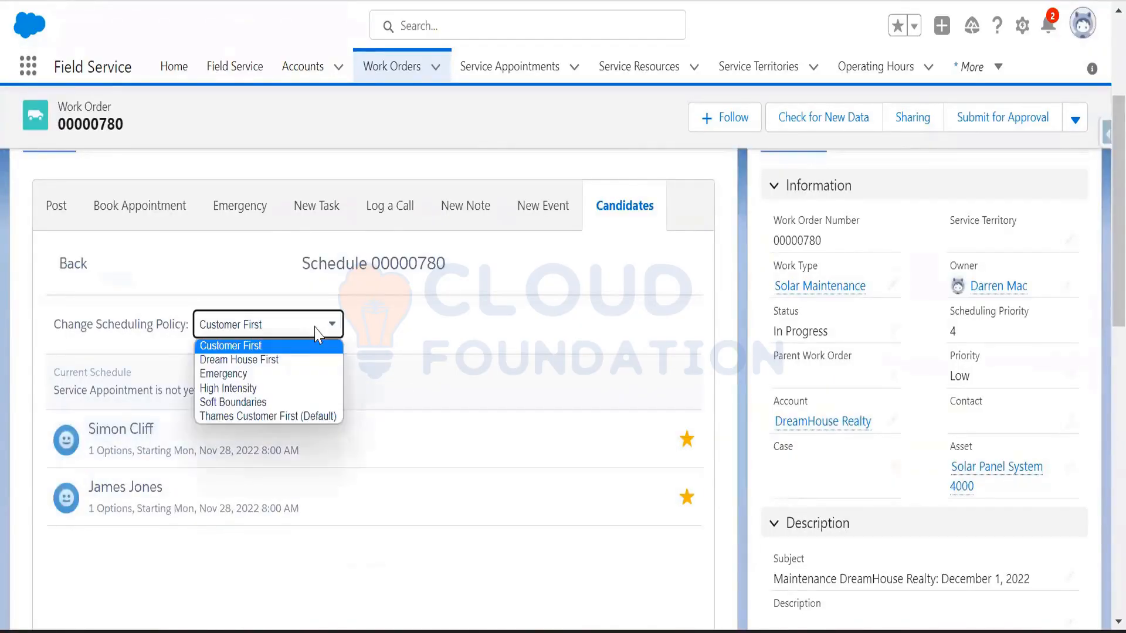
pyautogui.click(287, 417)
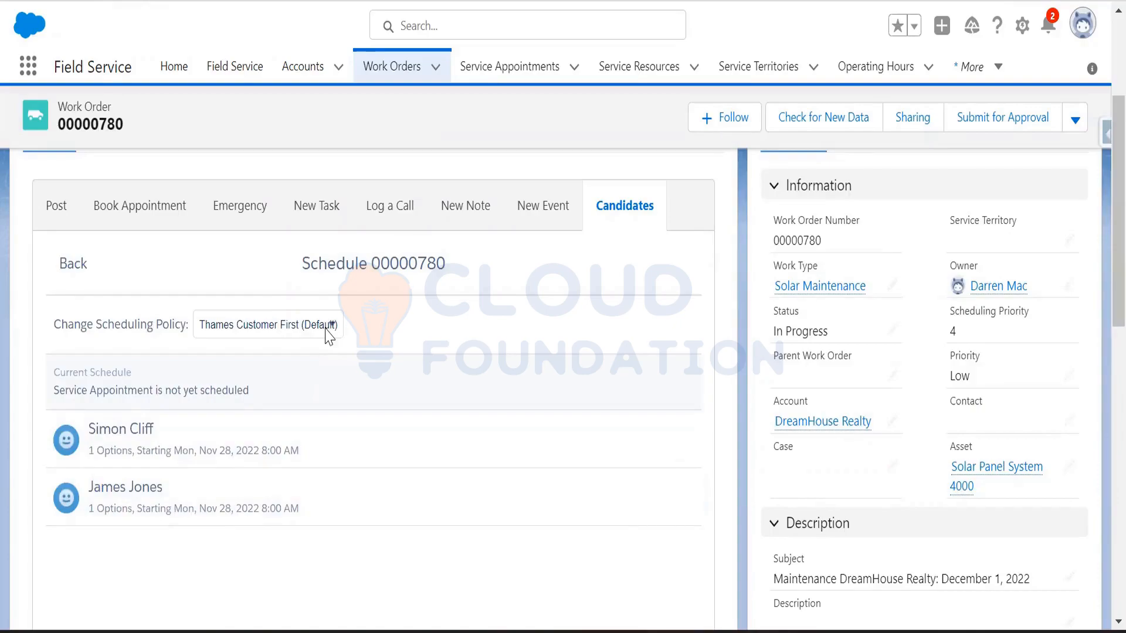
# Step: Switch the candidates to the Customer First policy and examine the slot grades of both technicians
pyautogui.click(328, 335)
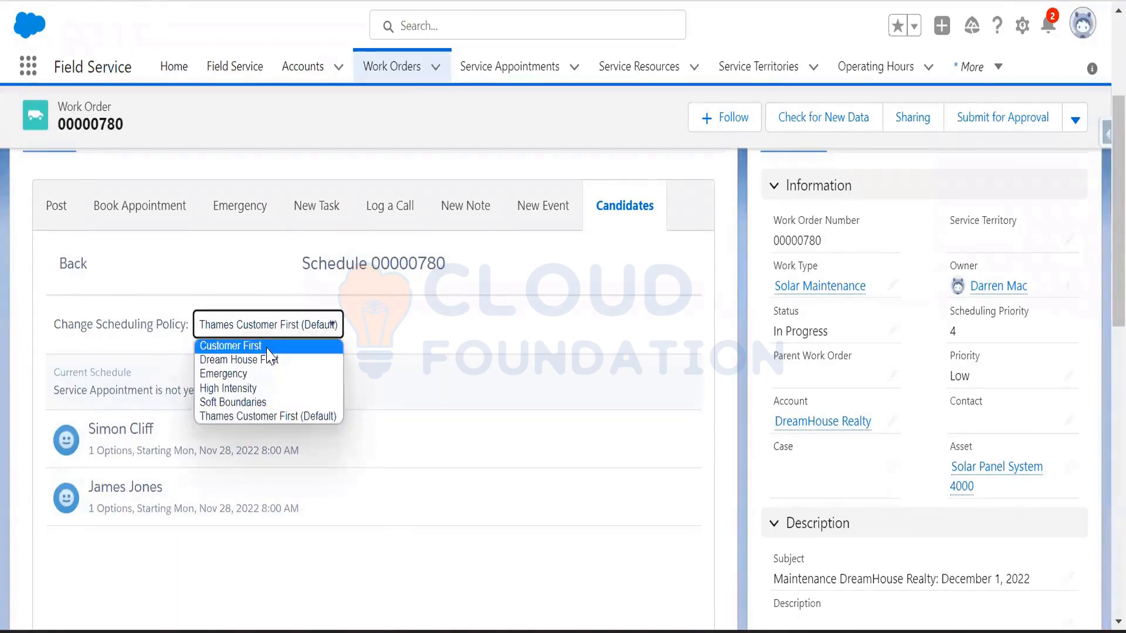
pyautogui.click(235, 345)
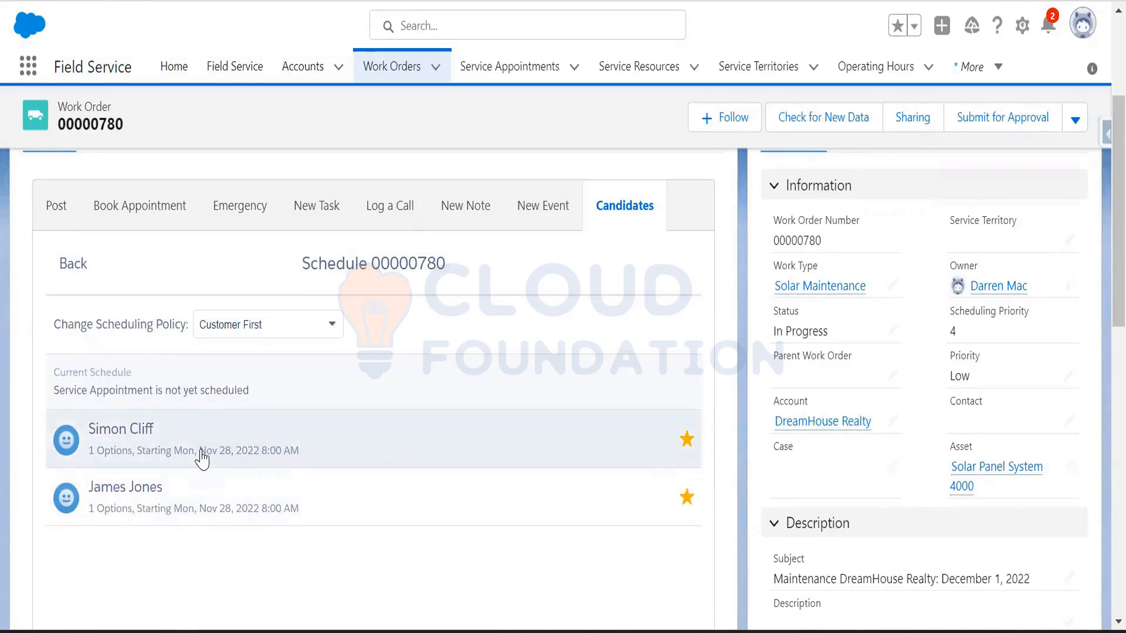
pyautogui.click(183, 450)
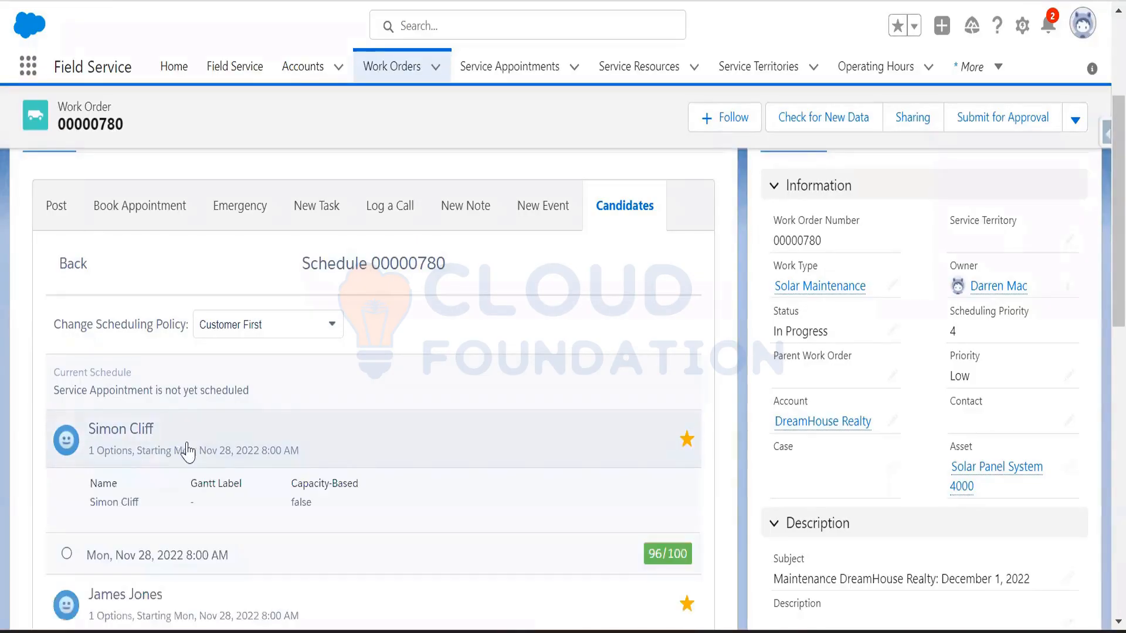
pyautogui.scroll(-2, 367, 466)
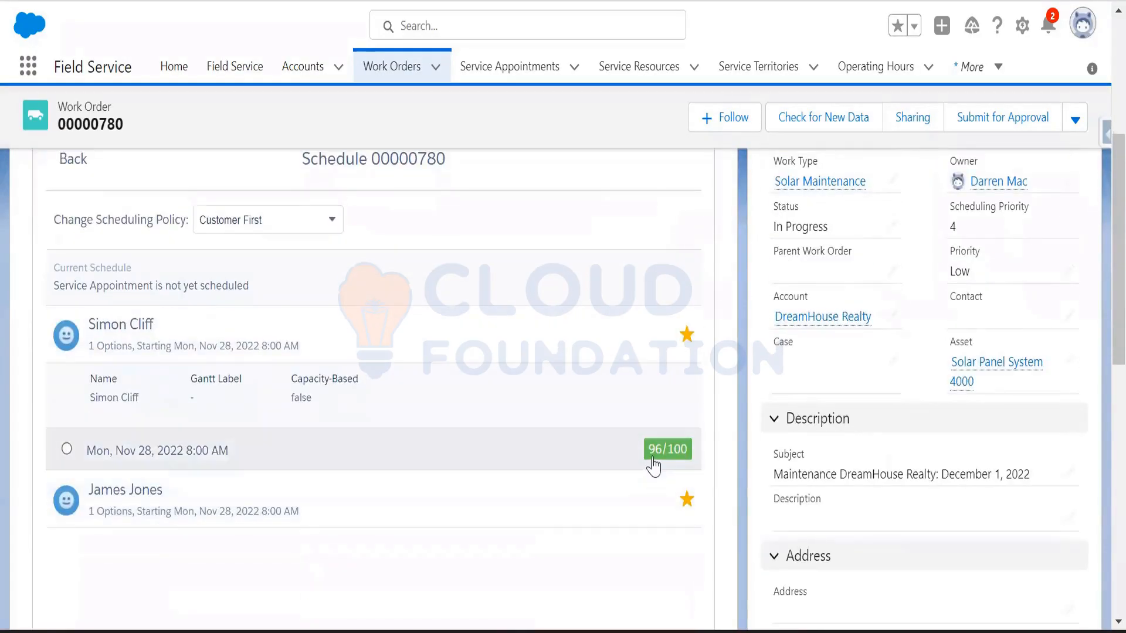
pyautogui.click(403, 505)
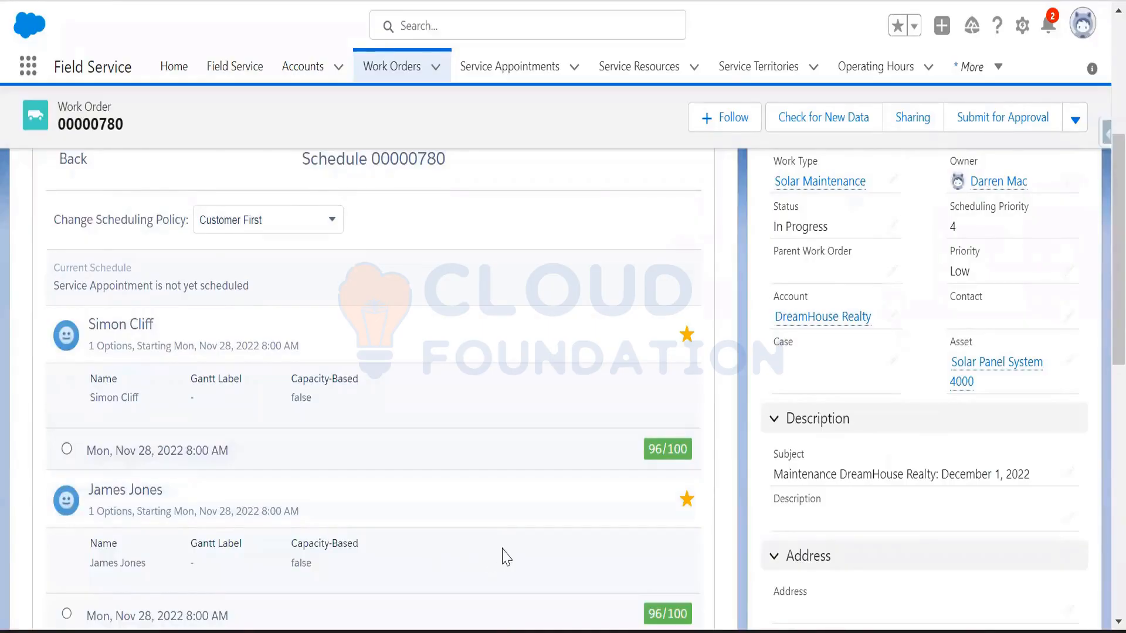
pyautogui.scroll(-2, 506, 557)
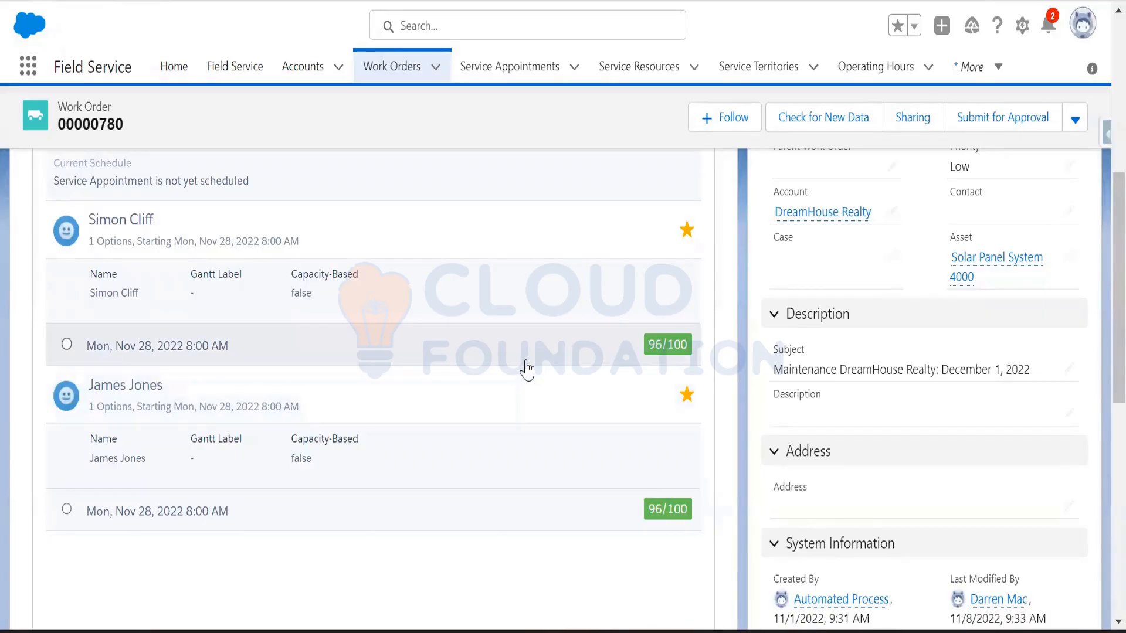
# Step: Open the first candidate technician's service resource record and review the skills, including the Water Repairing Expertise skill level
pyautogui.scroll(4, 469, 351)
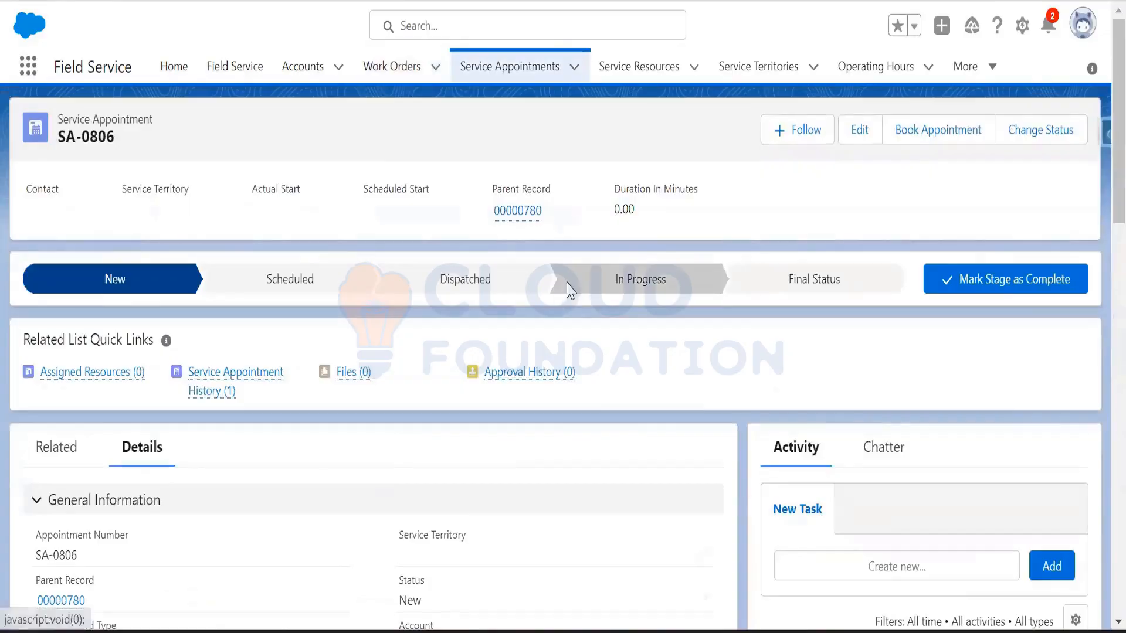
pyautogui.scroll(4, 564, 290)
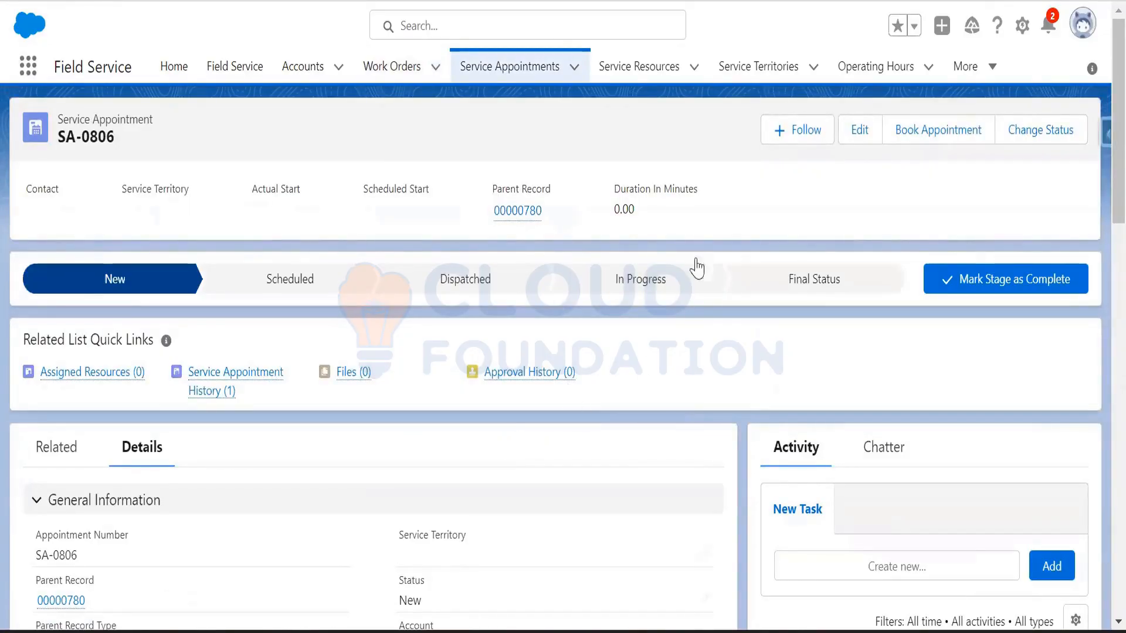
pyautogui.click(642, 66)
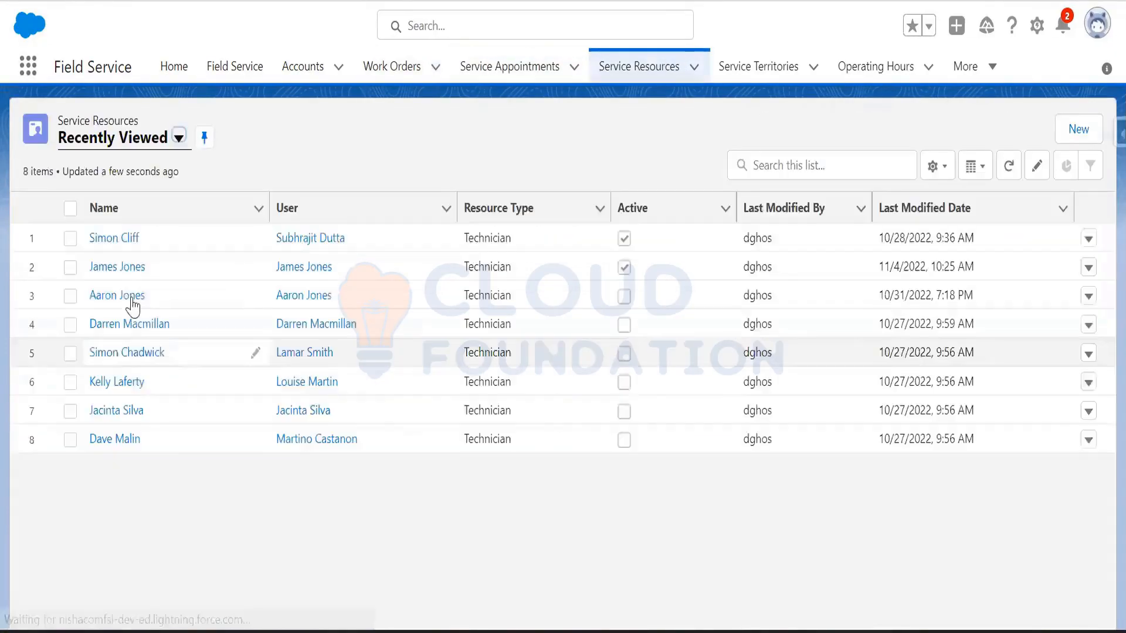
pyautogui.click(112, 239)
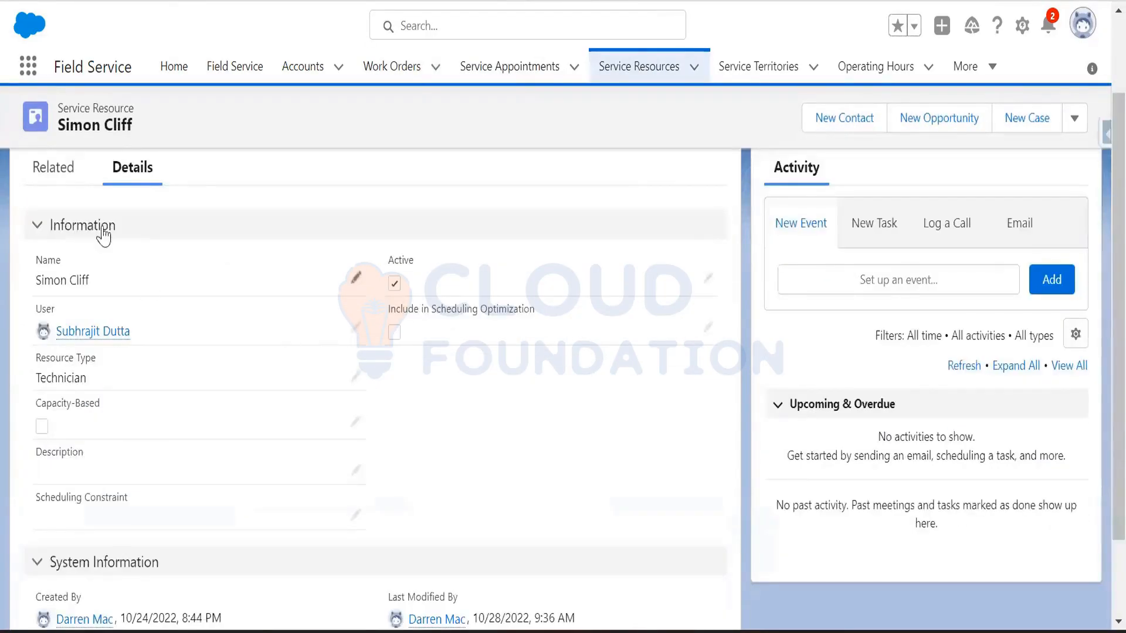
pyautogui.click(55, 177)
pyautogui.scroll(-5, 415, 418)
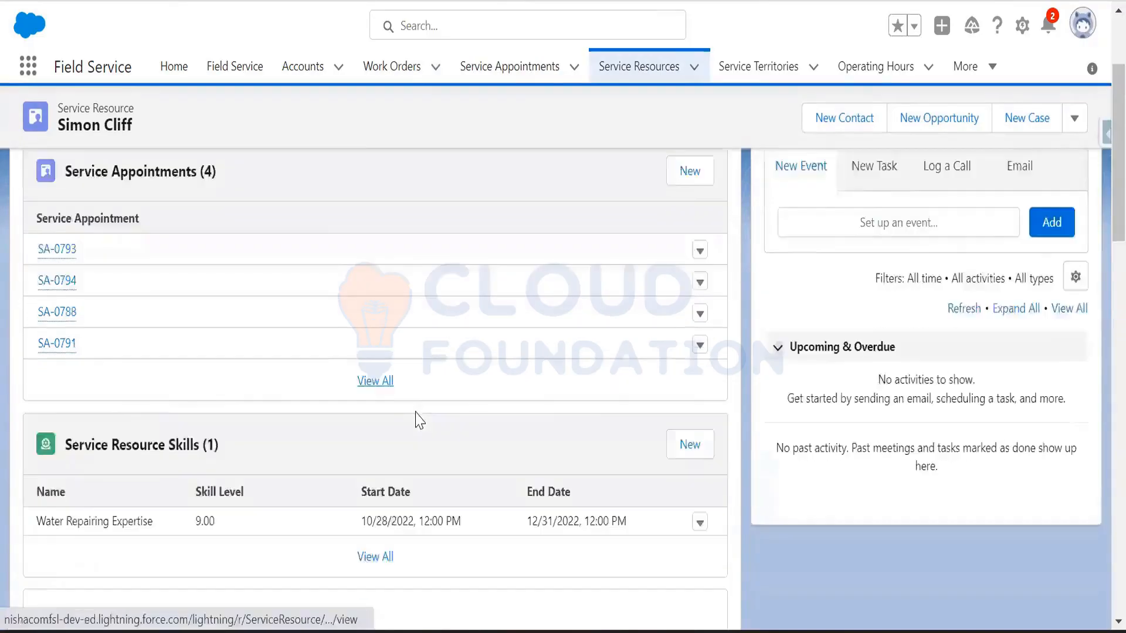
pyautogui.scroll(3, 368, 445)
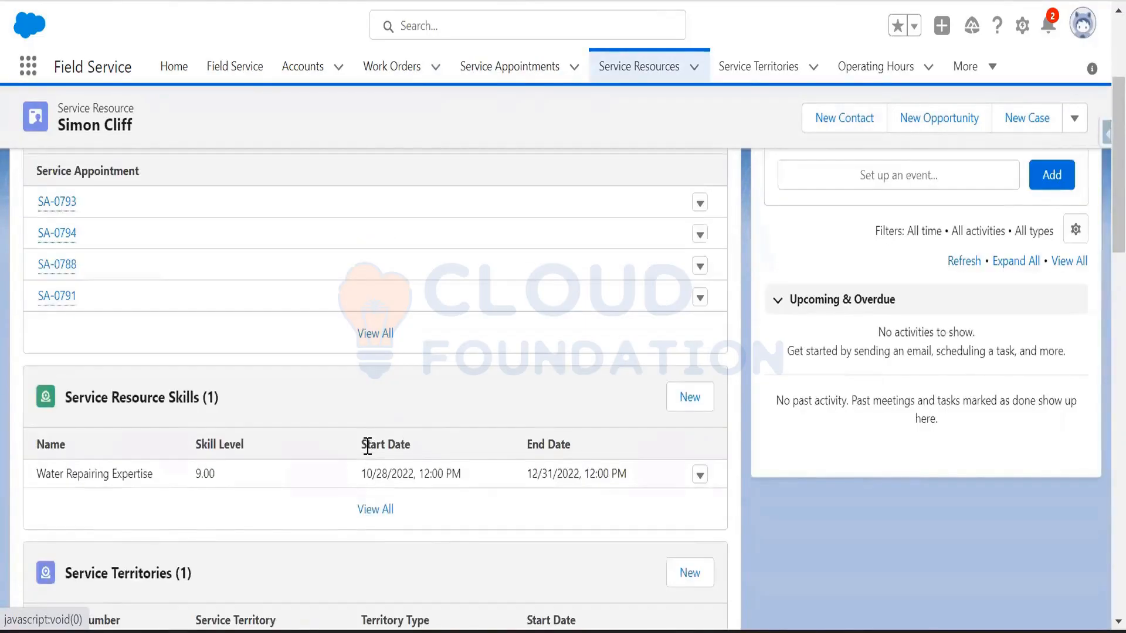
pyautogui.scroll(2, 369, 449)
pyautogui.scroll(-2, 368, 448)
pyautogui.moveTo(38, 479); pyautogui.dragTo(194, 485)
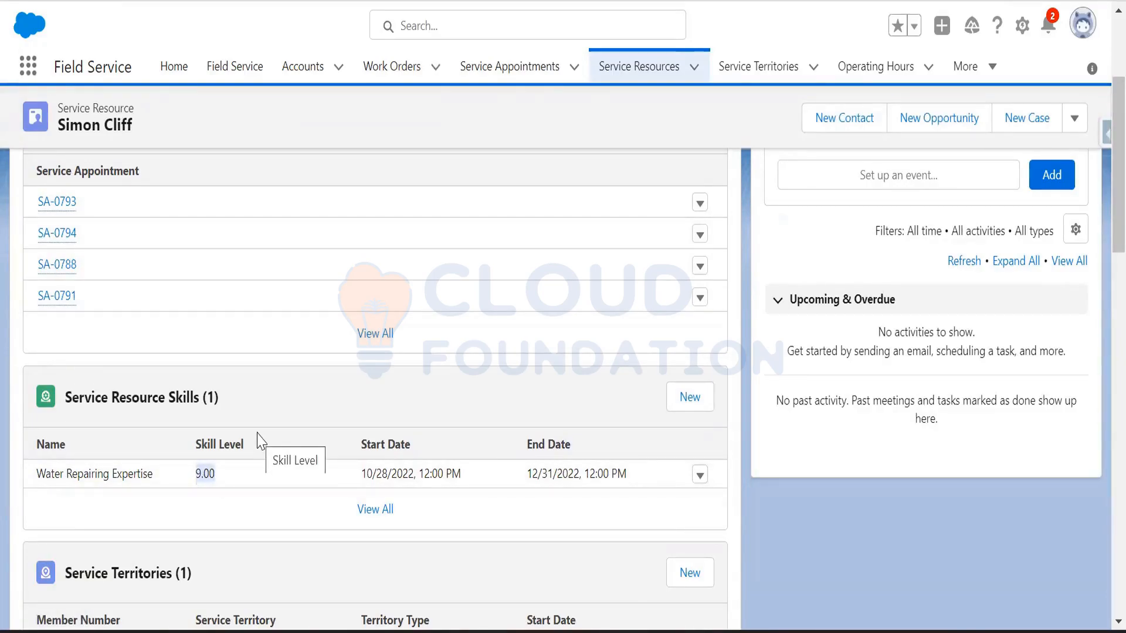
# Step: Open the second candidate technician's service resource record and review the related skills and service territories
pyautogui.click(651, 72)
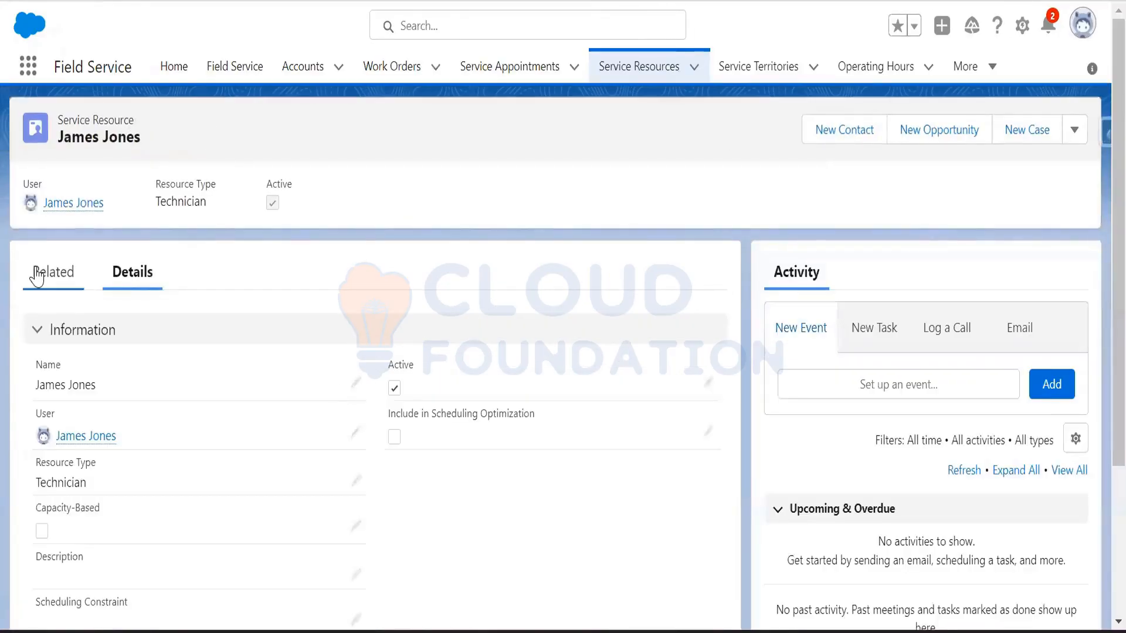
pyautogui.click(37, 274)
pyautogui.scroll(-3, 328, 468)
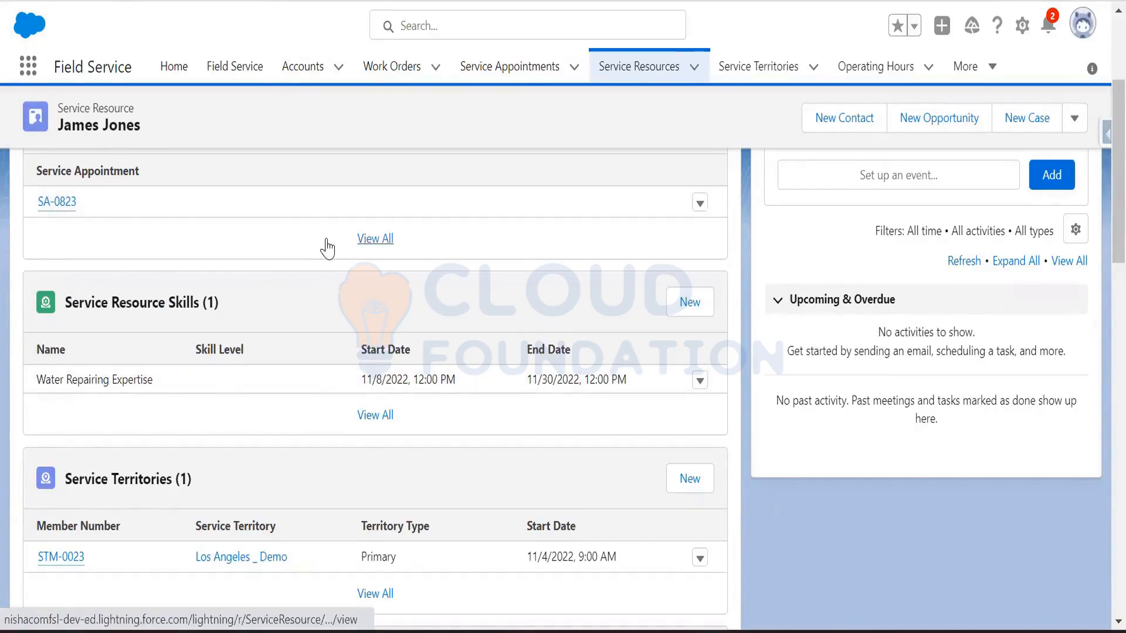
pyautogui.scroll(2, 327, 249)
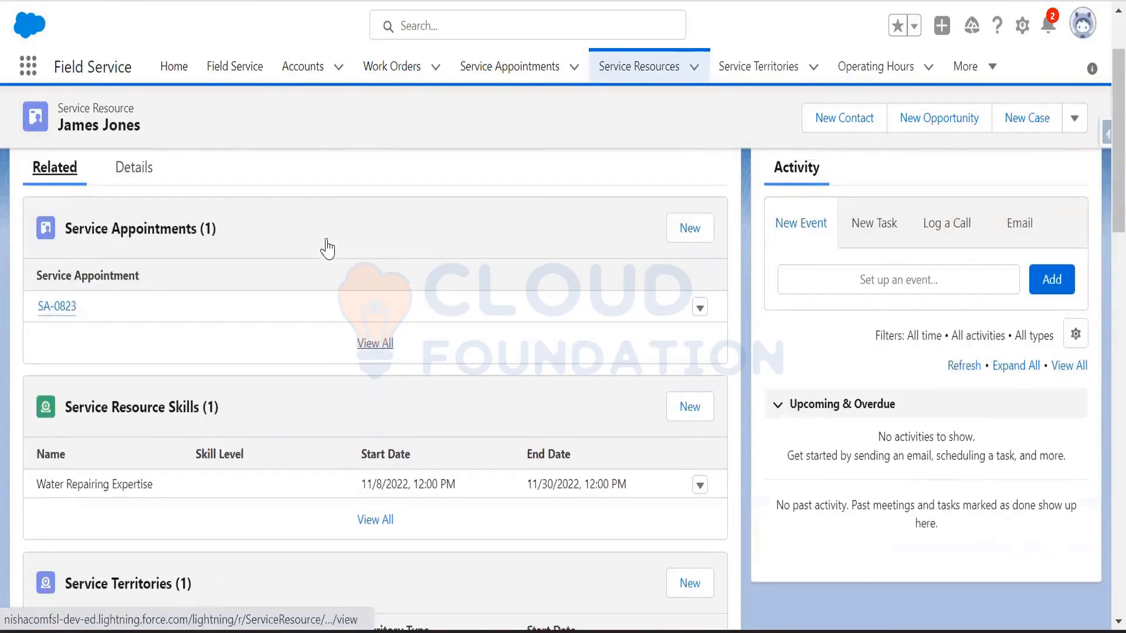
# Step: Return to the dispatcher console for November 28, 2022, and get the candidates for SA-0806
pyautogui.click(250, 75)
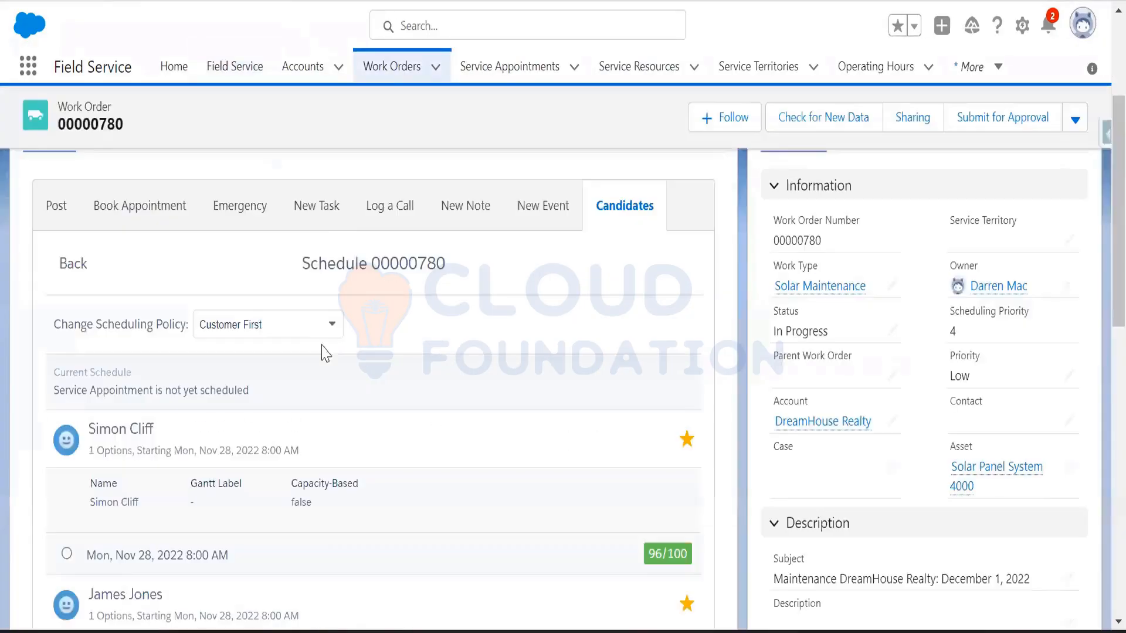
pyautogui.scroll(-4, 417, 293)
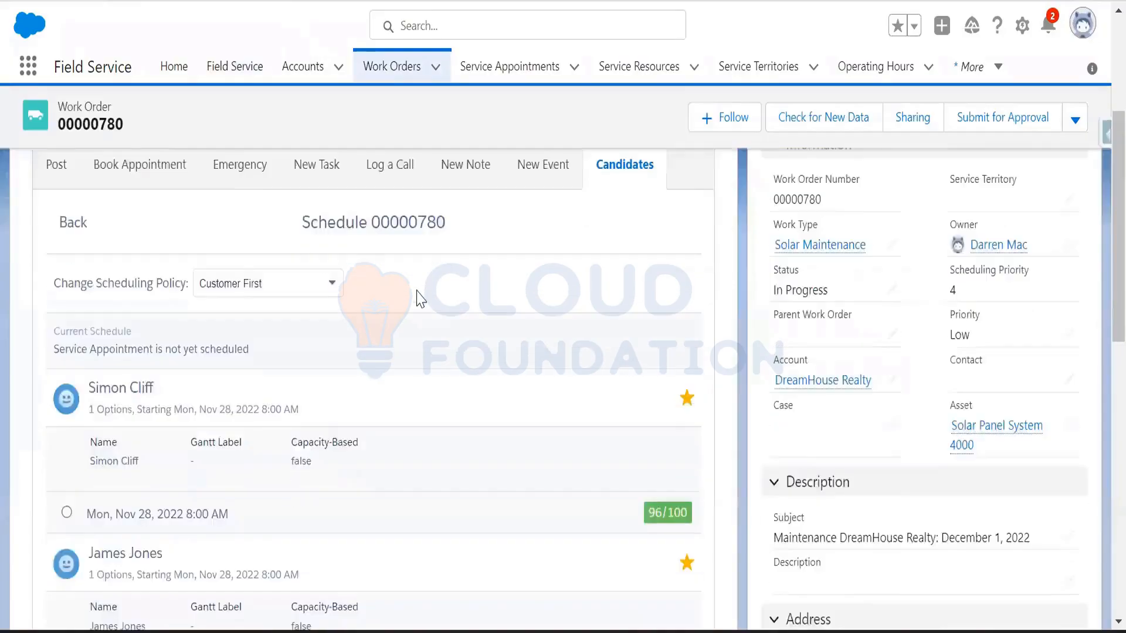
pyautogui.scroll(6, 432, 352)
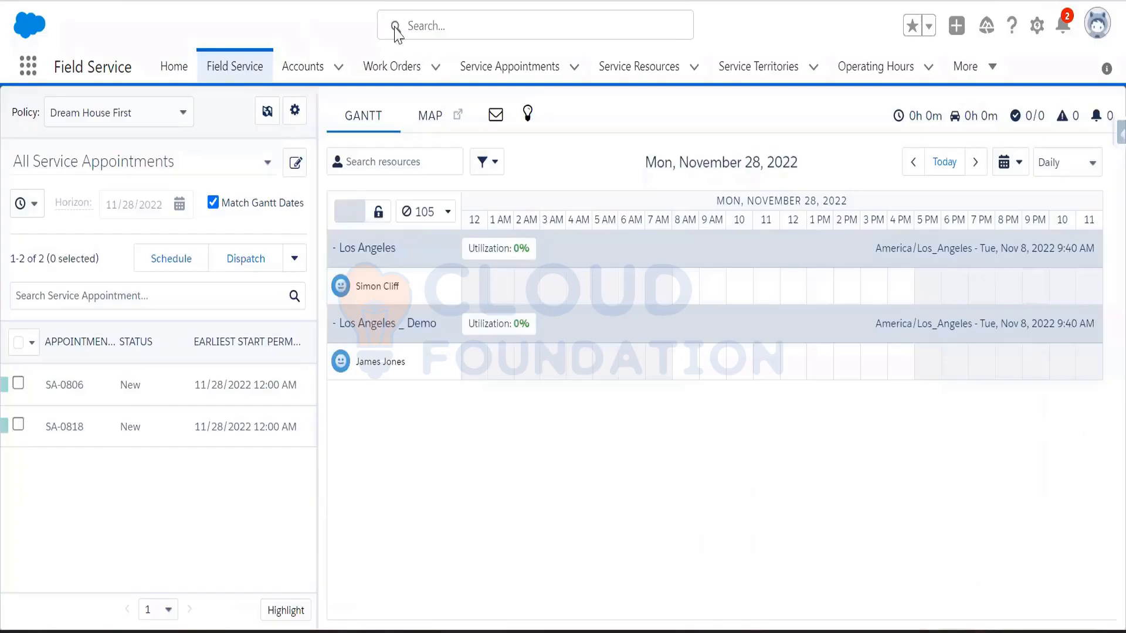
pyautogui.click(119, 394)
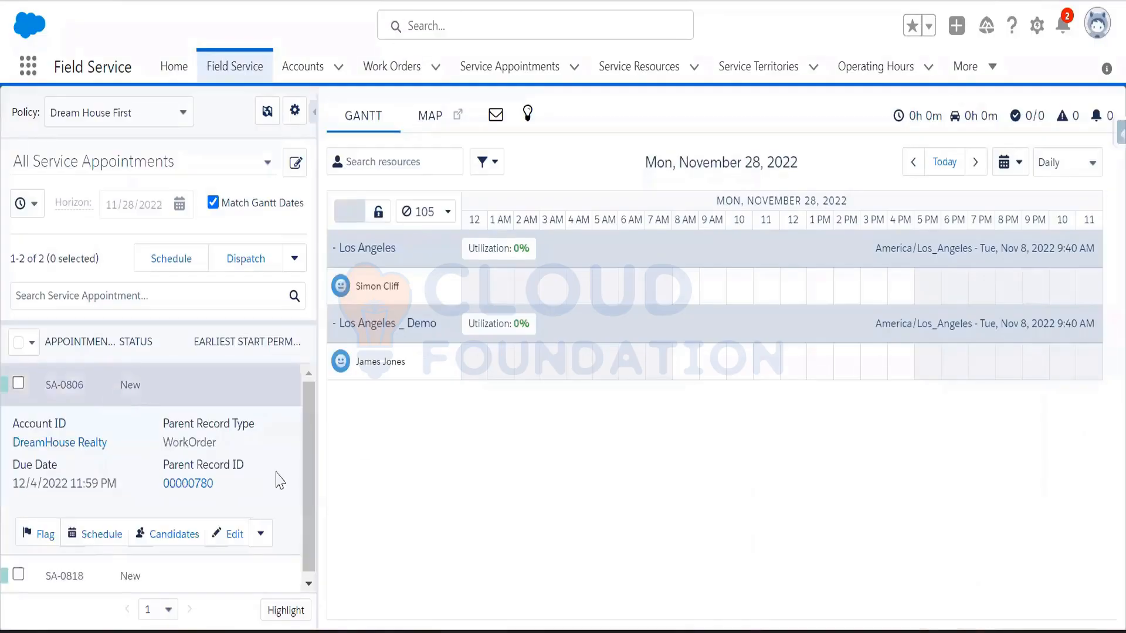
pyautogui.click(180, 535)
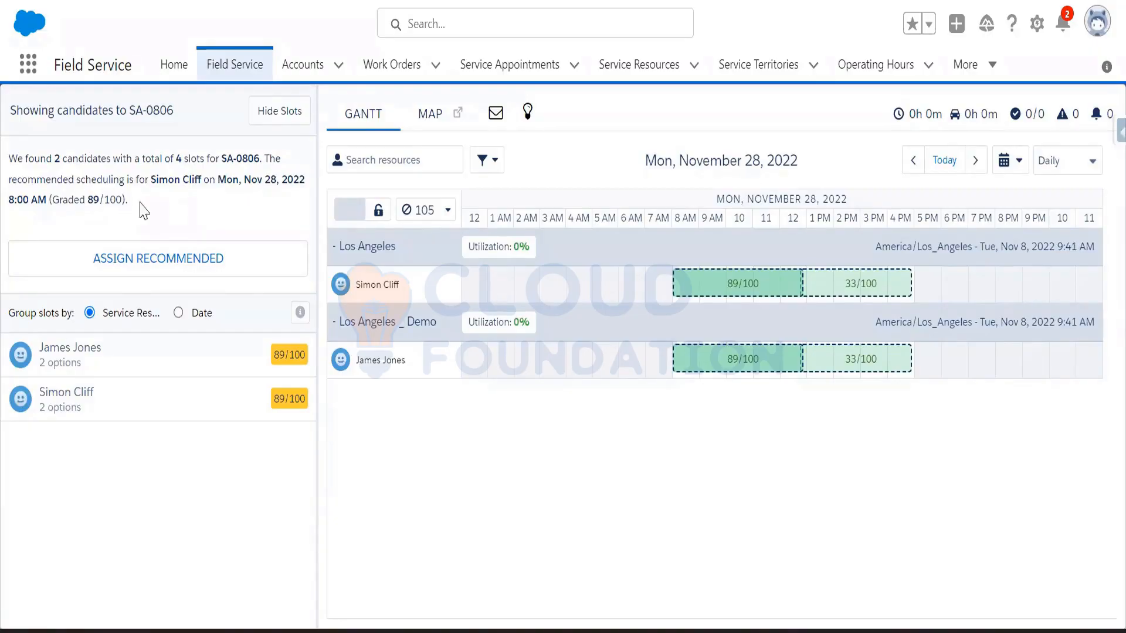
# Step: Review both technicians' graded slots and schedule SA-0806 to the Los Angeles territory technician on Mon, Nov 28, 2022 8:00 AM
pyautogui.moveTo(129, 200); pyautogui.dragTo(47, 207)
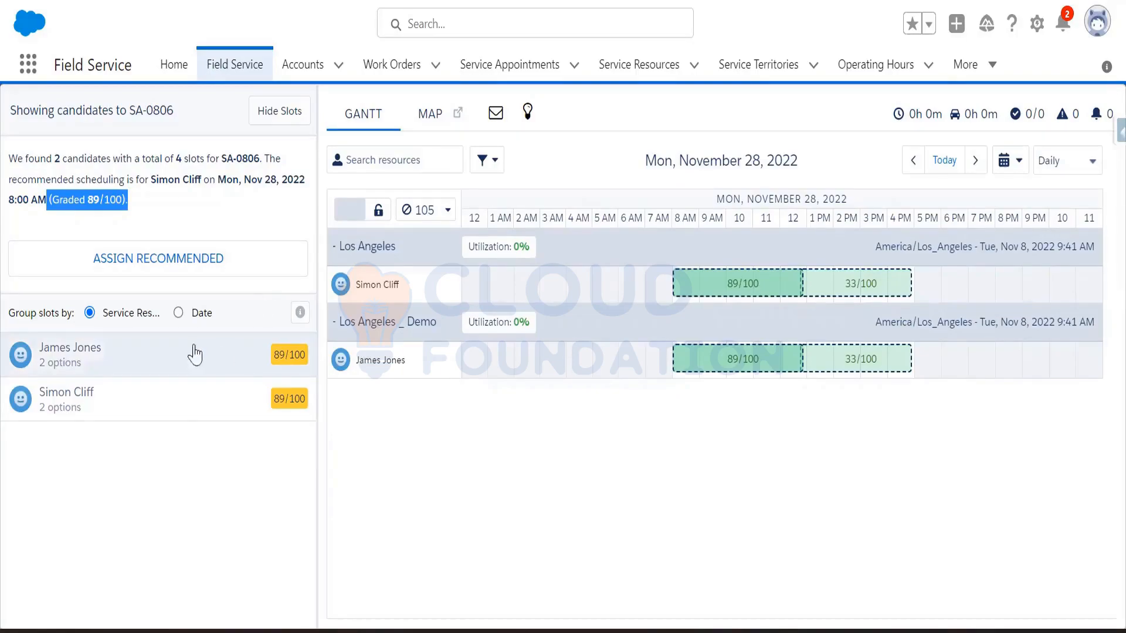
pyautogui.click(179, 359)
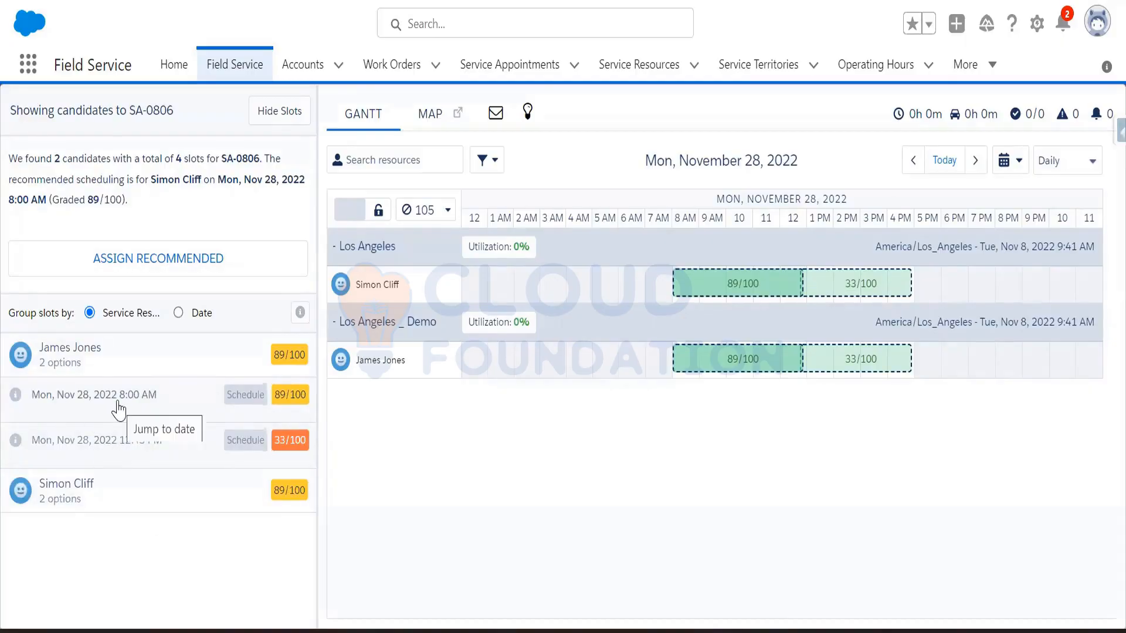
pyautogui.click(93, 493)
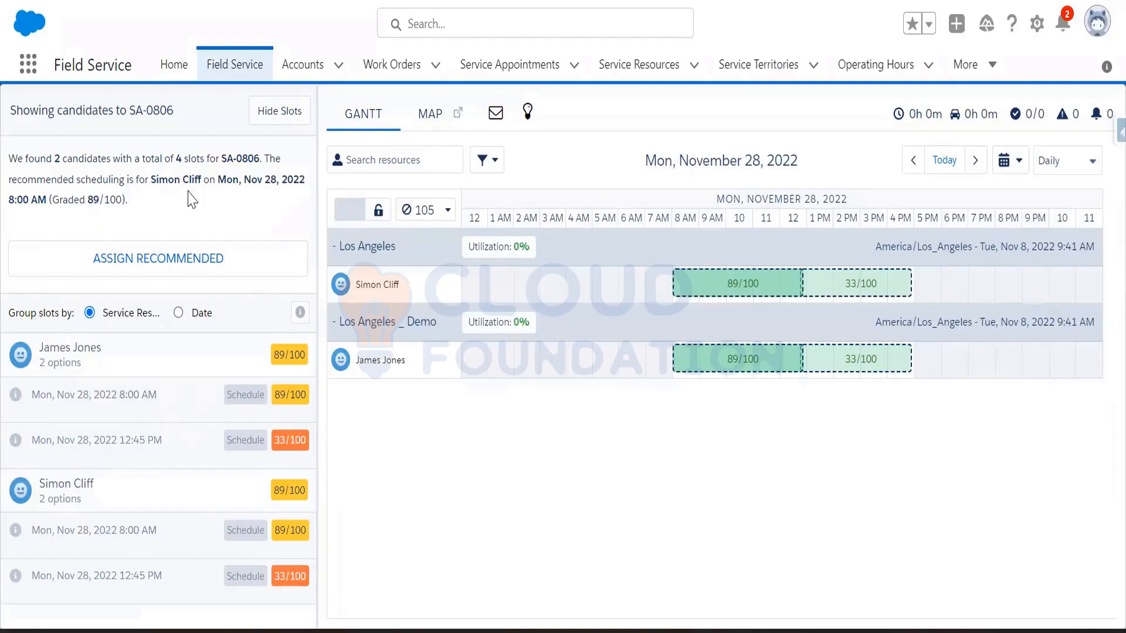
pyautogui.click(196, 364)
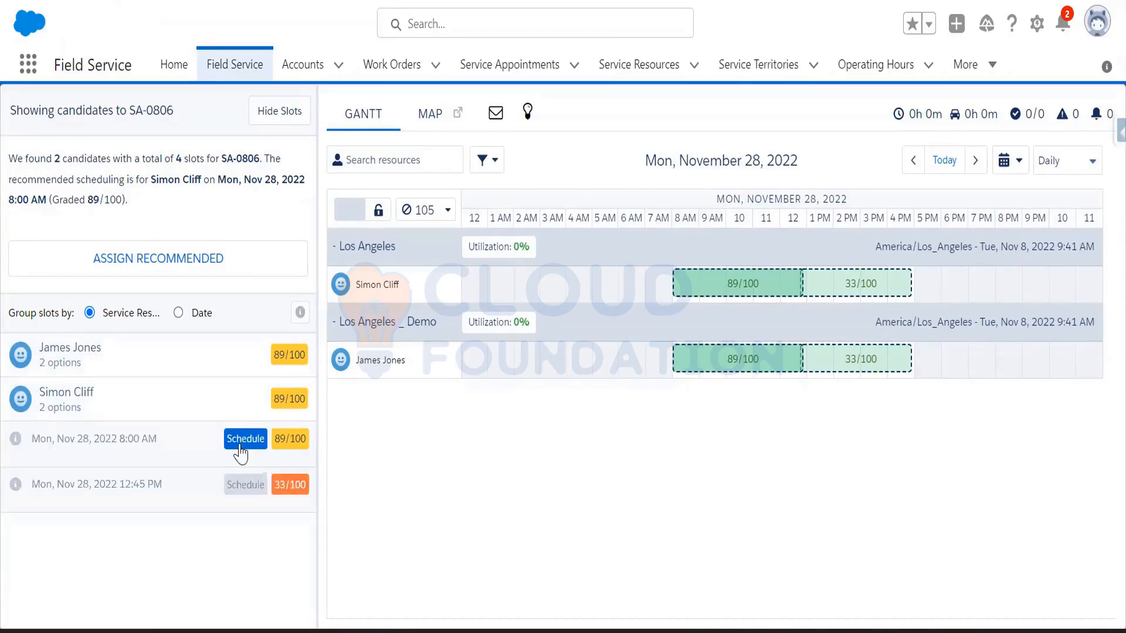
pyautogui.click(241, 453)
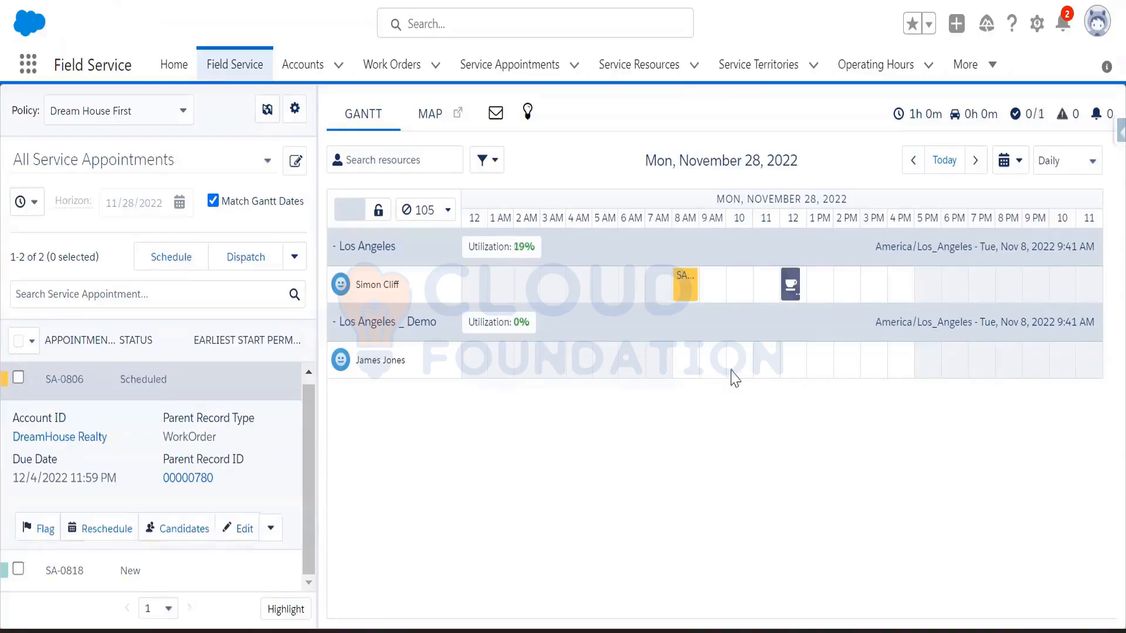
# Step: Try to reschedule SA-0806 from the appointment list, refresh the console, and reschedule it from the Gantt
pyautogui.moveTo(690, 304)
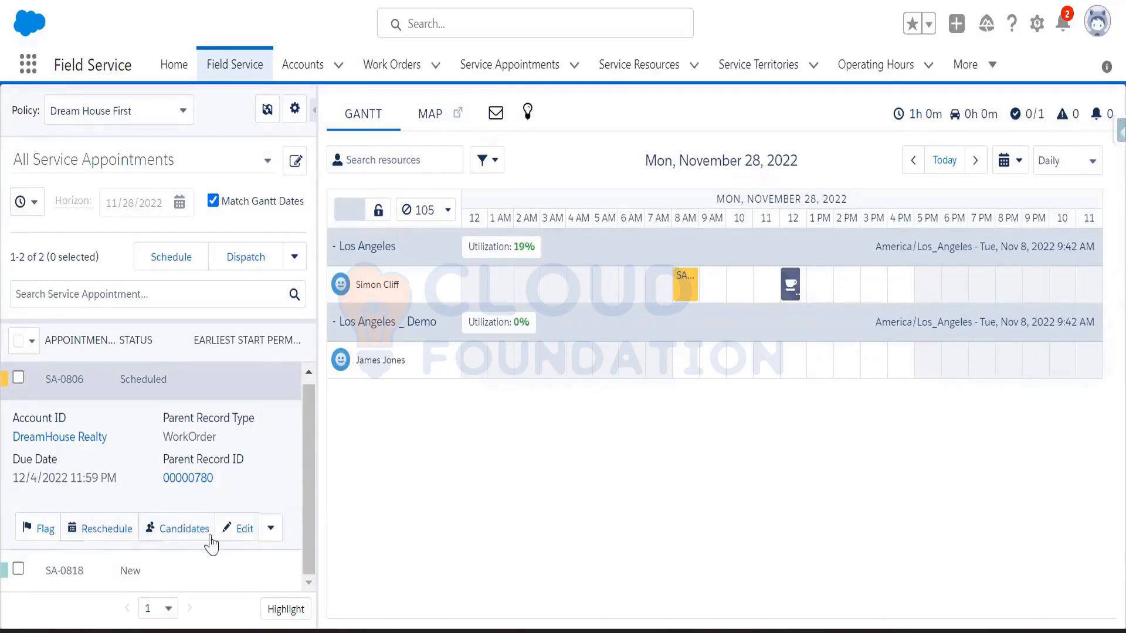
pyautogui.click(109, 530)
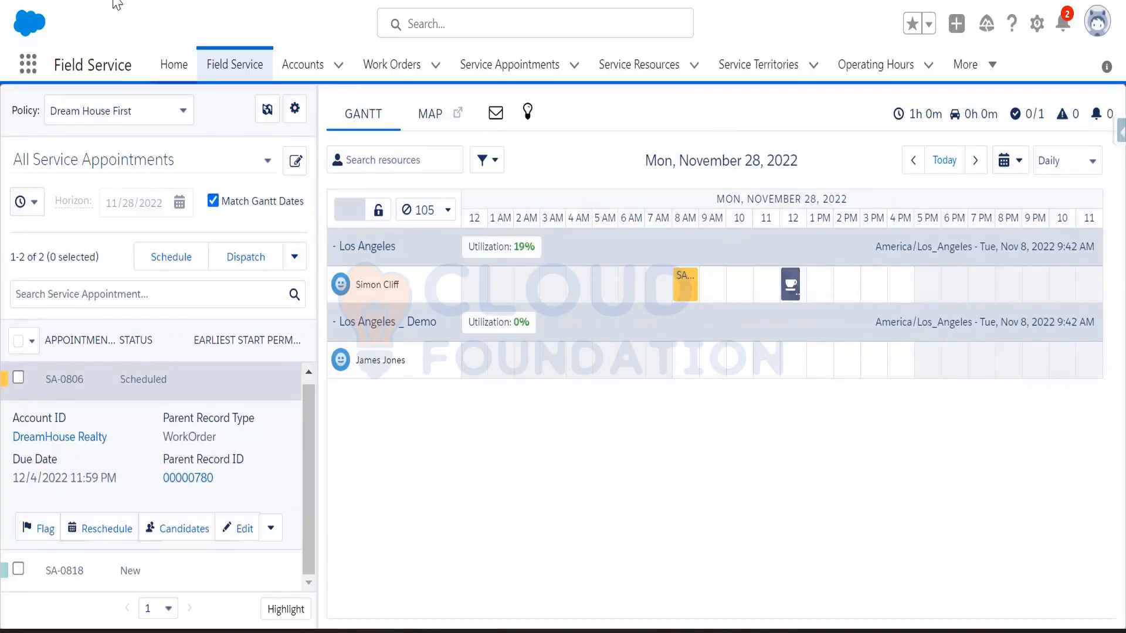
pyautogui.press('F5')
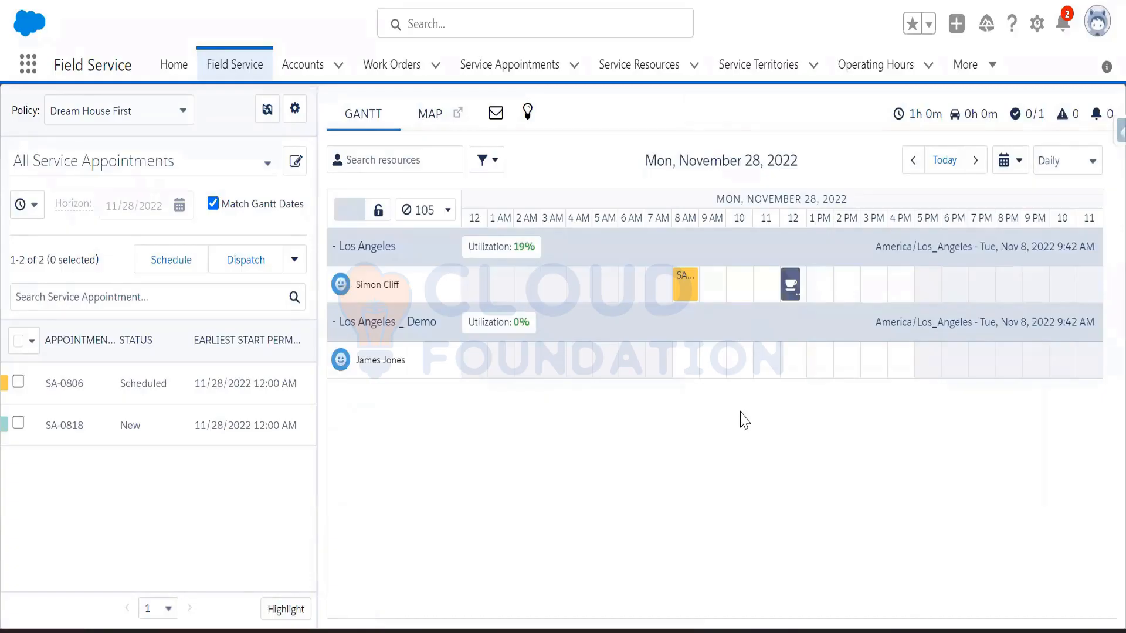
pyautogui.rightClick(688, 299)
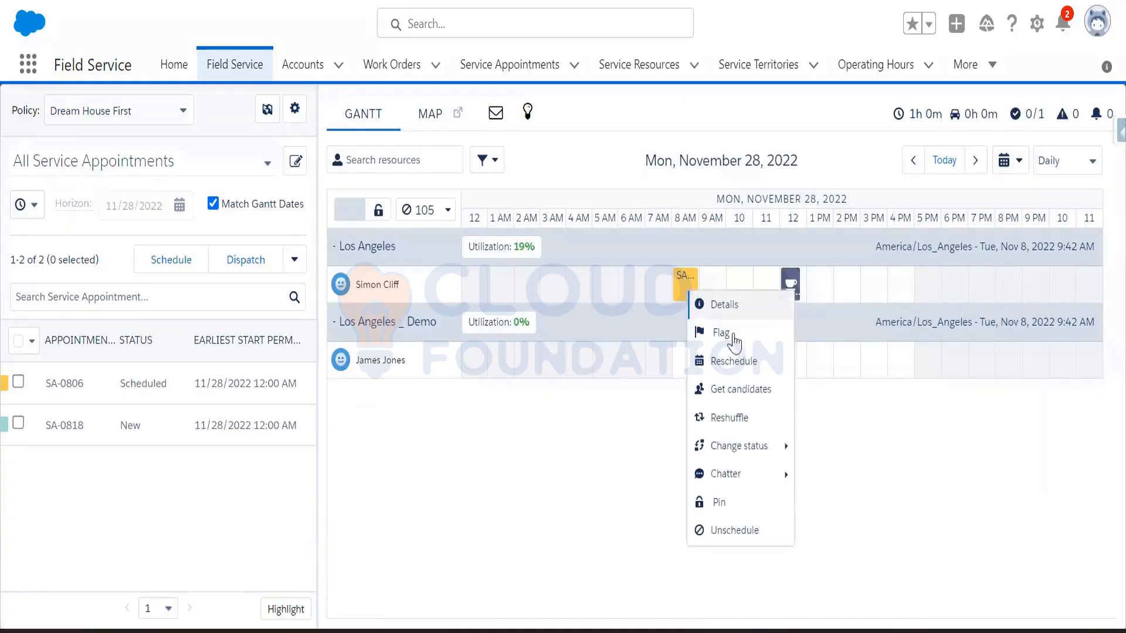
pyautogui.click(743, 371)
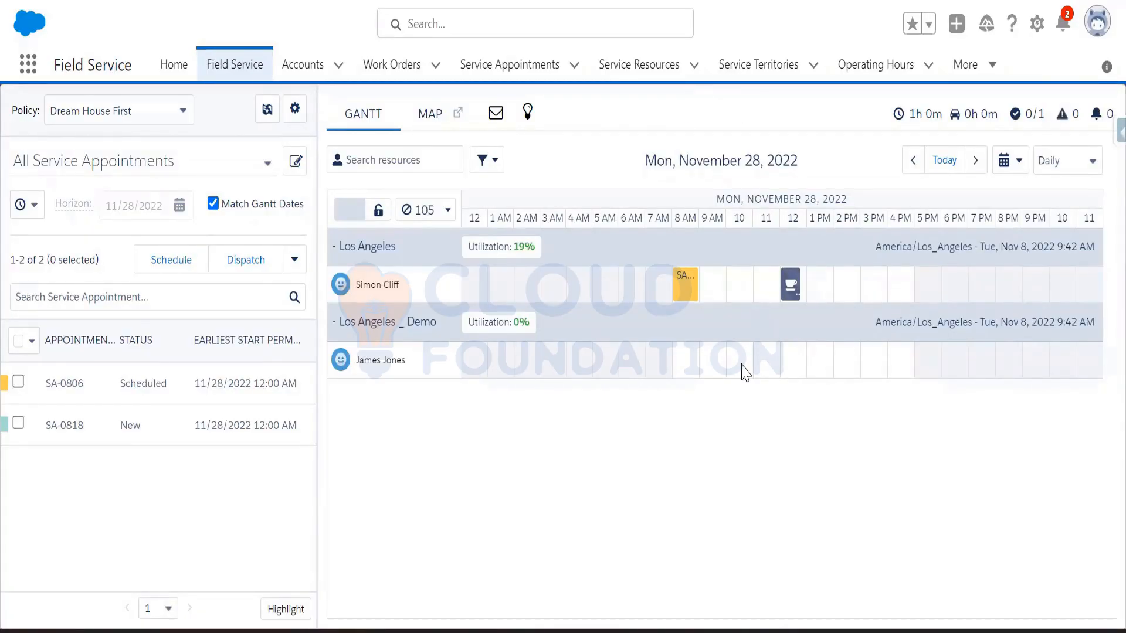
# Step: Try to move SA-0806 to a slightly later slot in the Los Angeles technician's Gantt row, and return it to 8:00 AM
pyautogui.moveTo(684, 299)
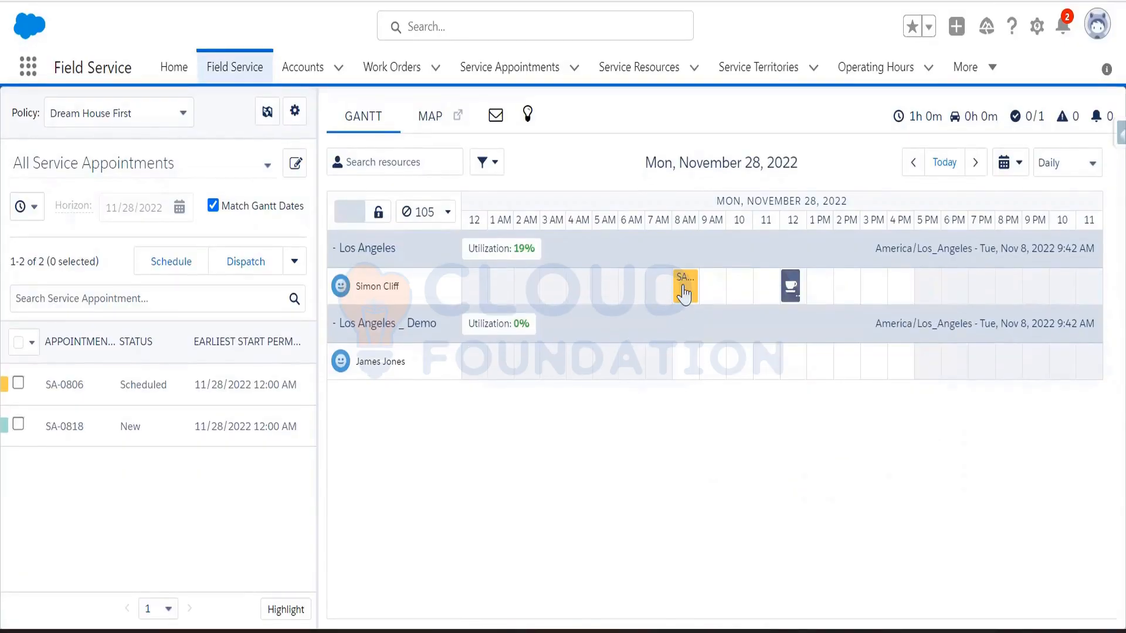
pyautogui.moveTo(684, 286)
pyautogui.mouseDown()
pyautogui.moveTo(725, 360)
pyautogui.moveTo(703, 293)
pyautogui.mouseUp()
pyautogui.moveTo(695, 299)
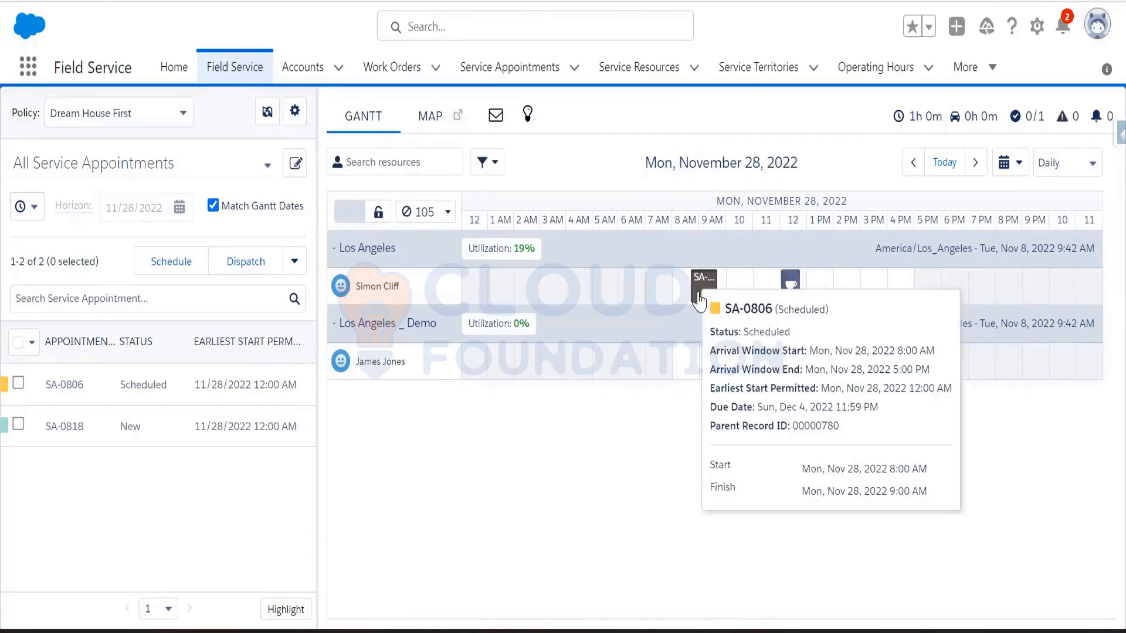
pyautogui.moveTo(693, 300); pyautogui.dragTo(680, 297)
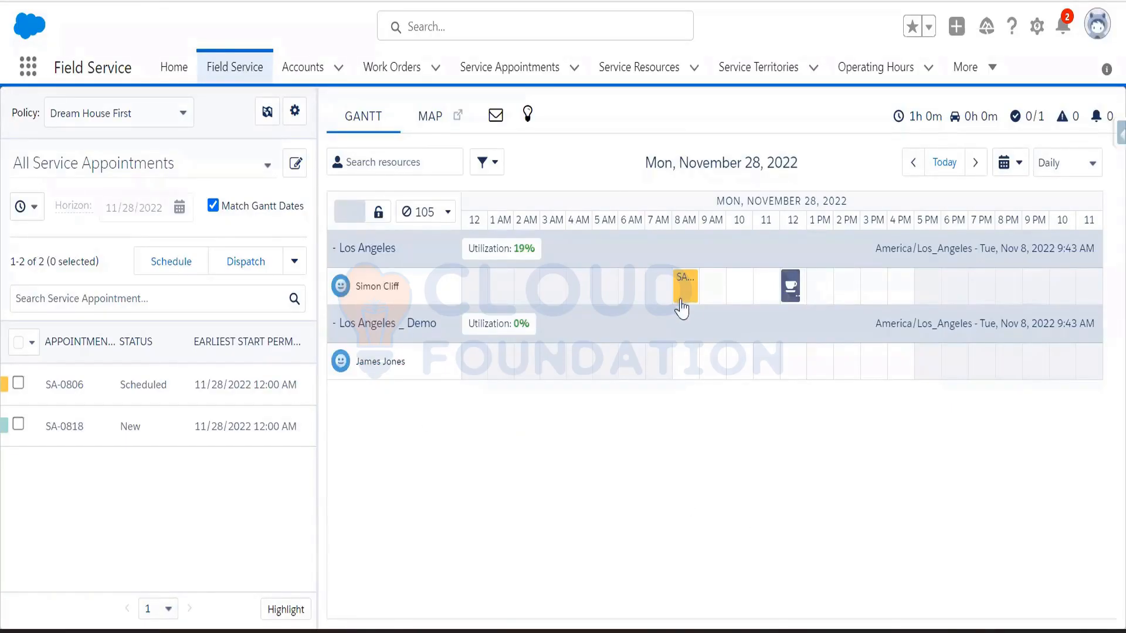
# Step: Unschedule SA-0806 and manually assign it to the Los Angeles _ Demo technician on November 28, 2022, at about 9:30 AM
pyautogui.moveTo(687, 304)
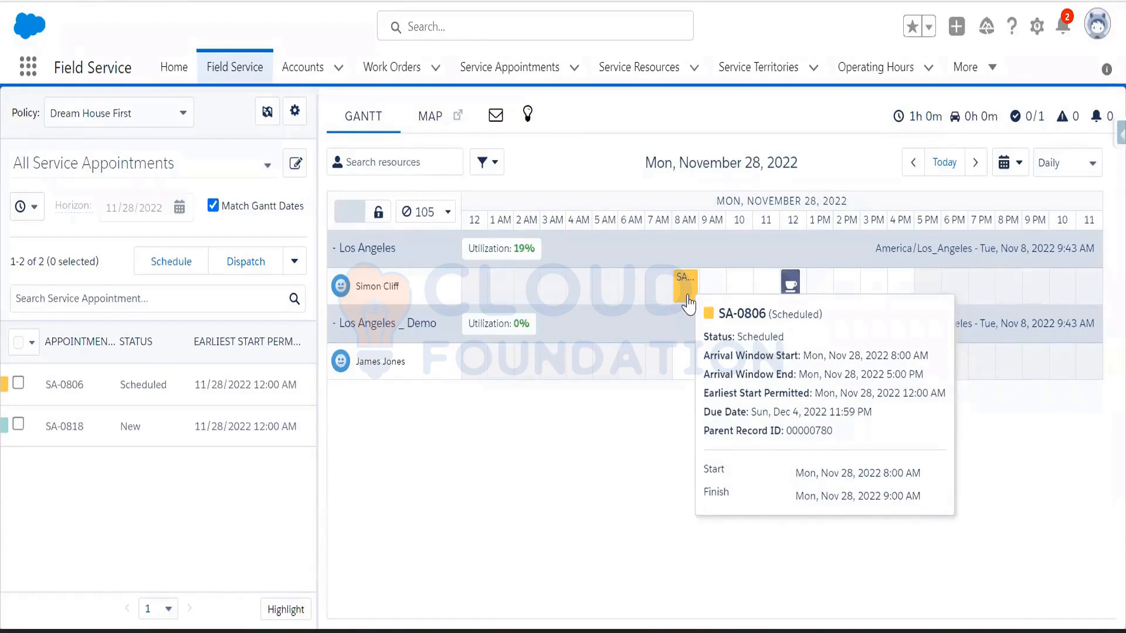
pyautogui.rightClick(689, 304)
pyautogui.click(742, 535)
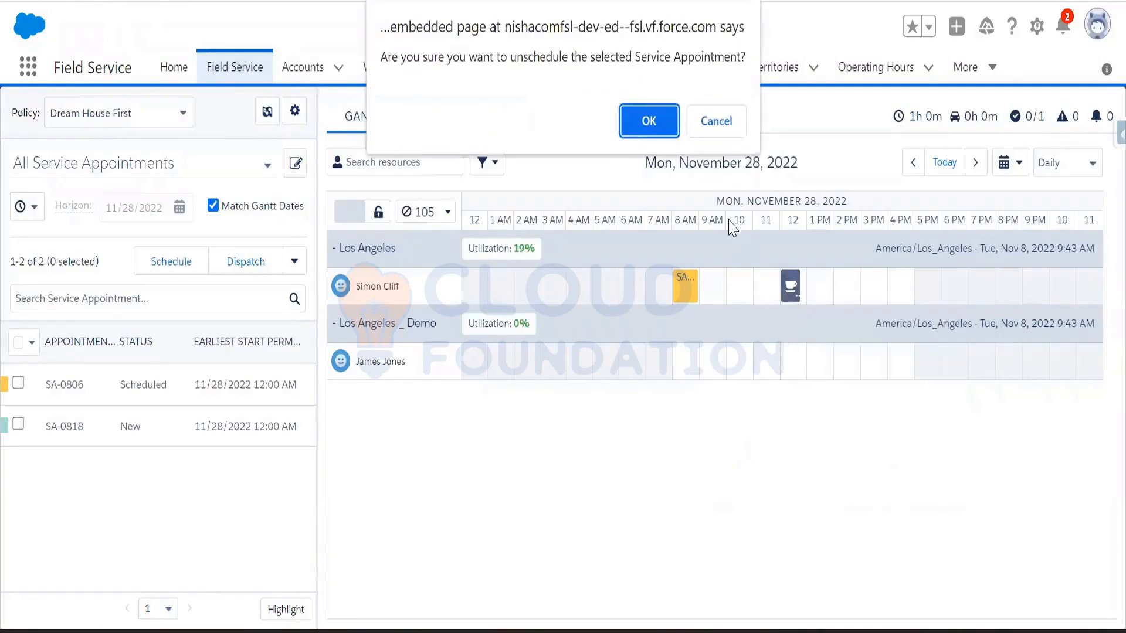
pyautogui.click(633, 132)
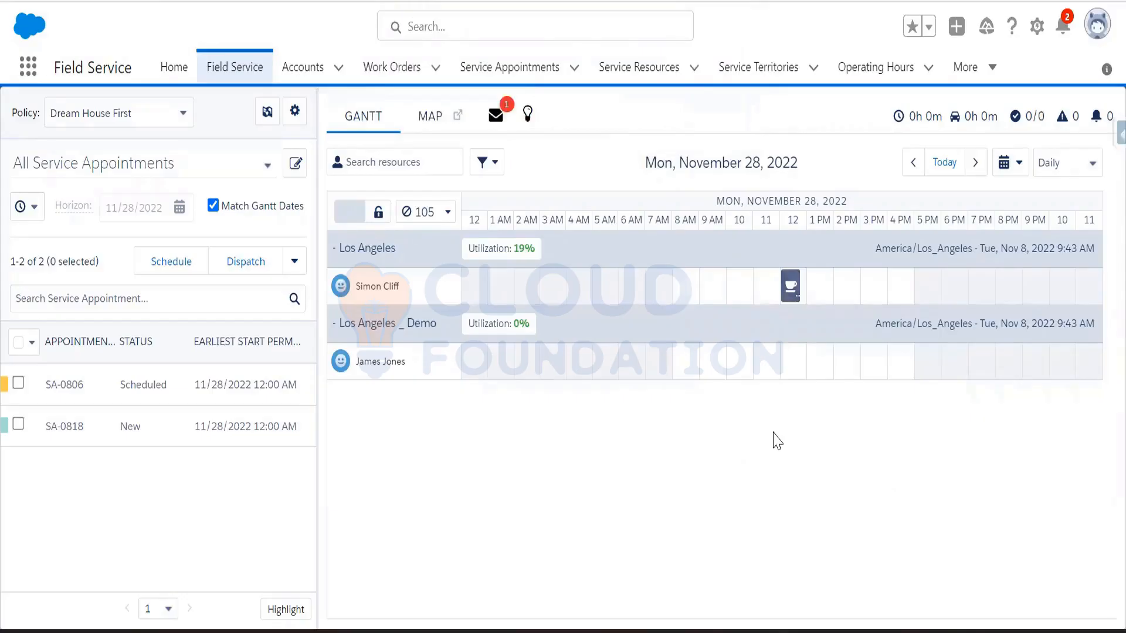
pyautogui.moveTo(123, 396); pyautogui.dragTo(716, 387)
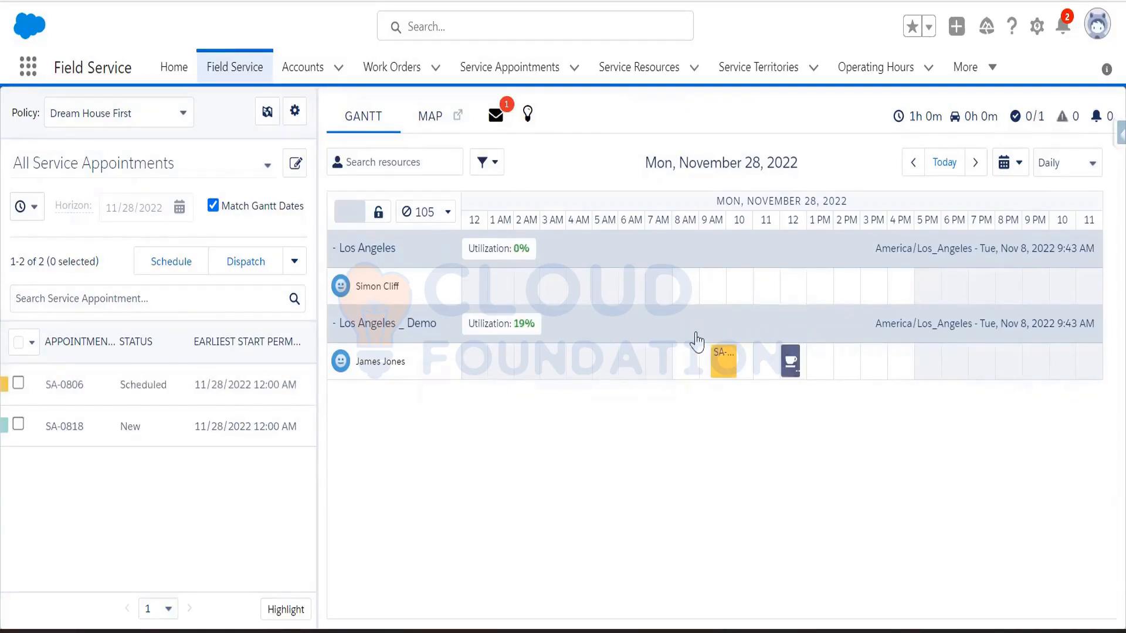
pyautogui.moveTo(720, 374)
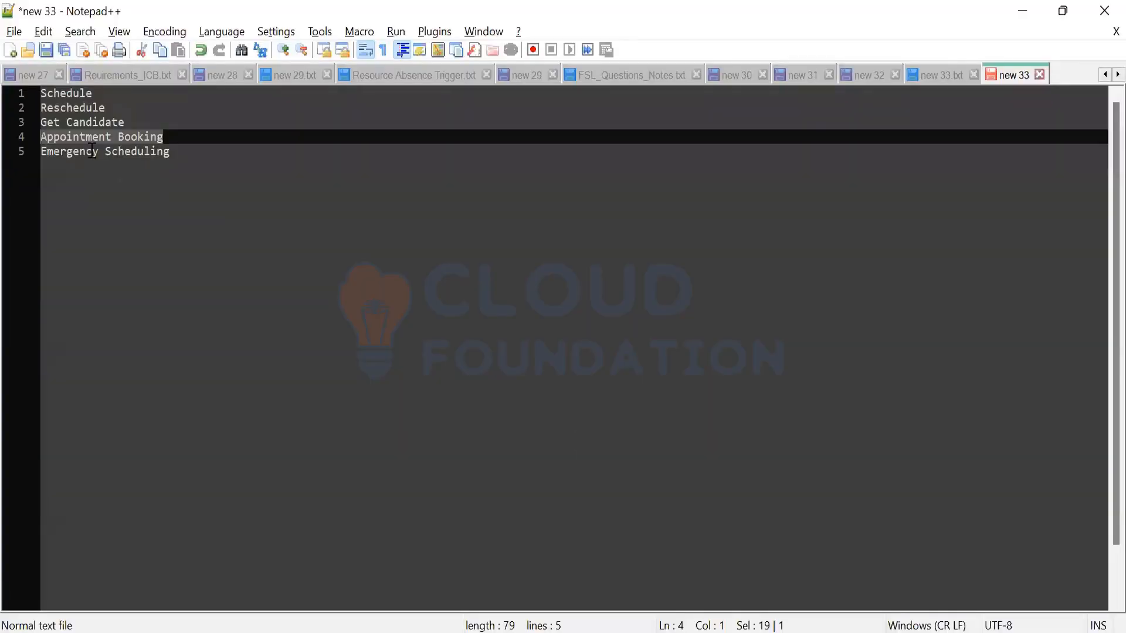
# Step: Switch to the Notepad++ topic list to highlight Get Candidate and Reschedule, and check the actions available for SA-0806 on the Gantt
pyautogui.moveTo(125, 122); pyautogui.dragTo(41, 122)
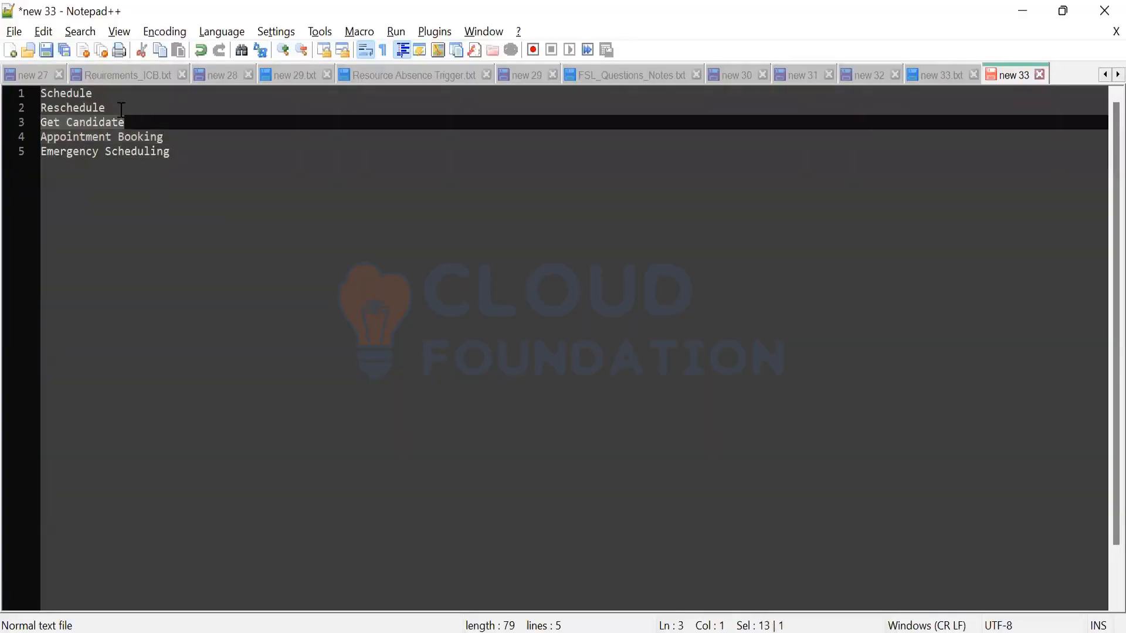
pyautogui.moveTo(107, 107); pyautogui.dragTo(41, 107)
pyautogui.moveTo(172, 139); pyautogui.dragTo(22, 145)
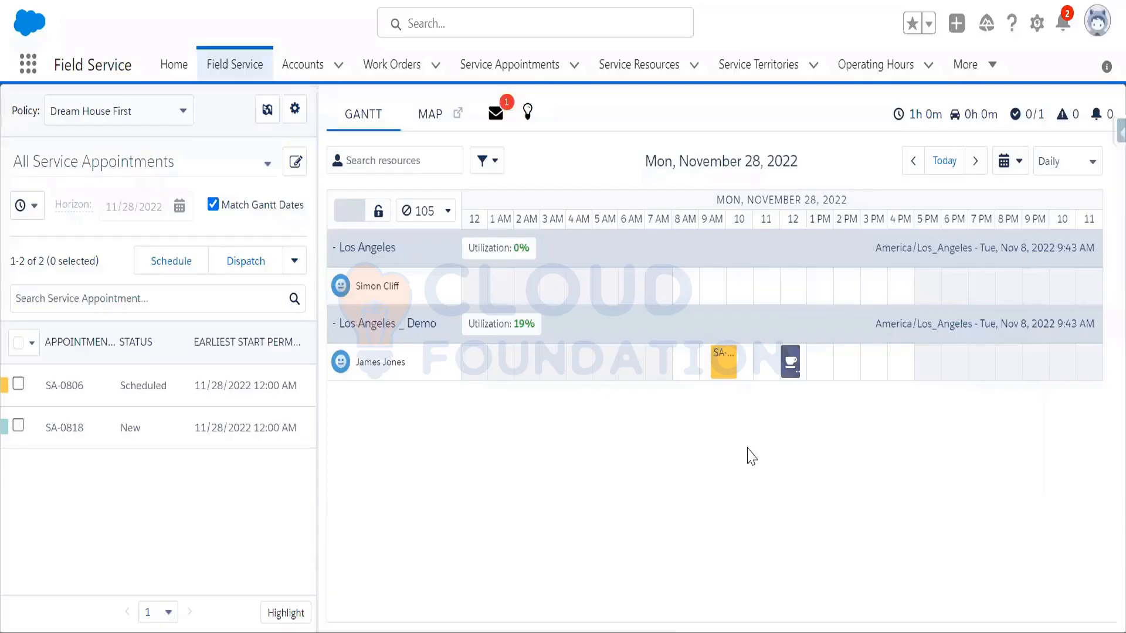
pyautogui.rightClick(718, 373)
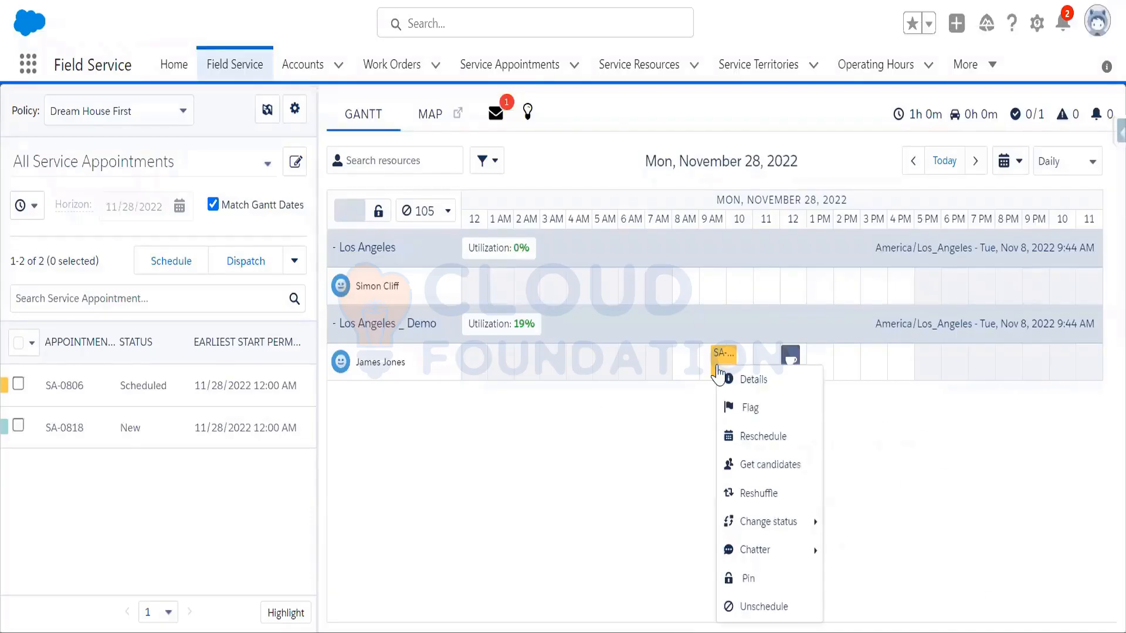
pyautogui.click(633, 457)
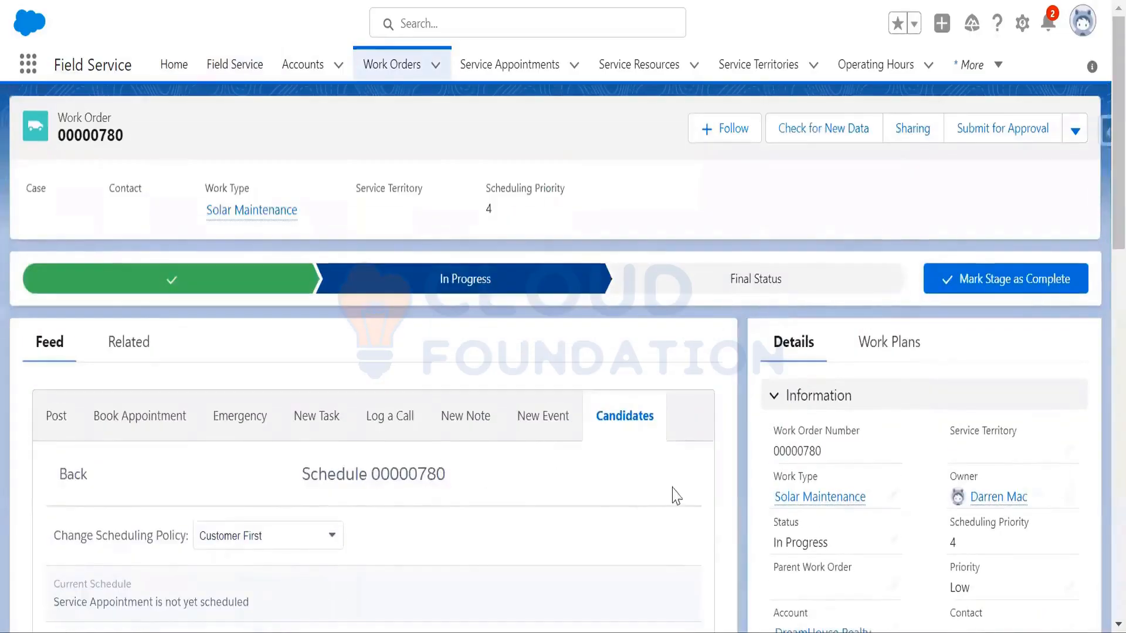
# Step: Try to run an emergency dispatch for SA-0806 from the Solar Maintenance work order's feed, leaving the address empty
pyautogui.scroll(-2, 676, 495)
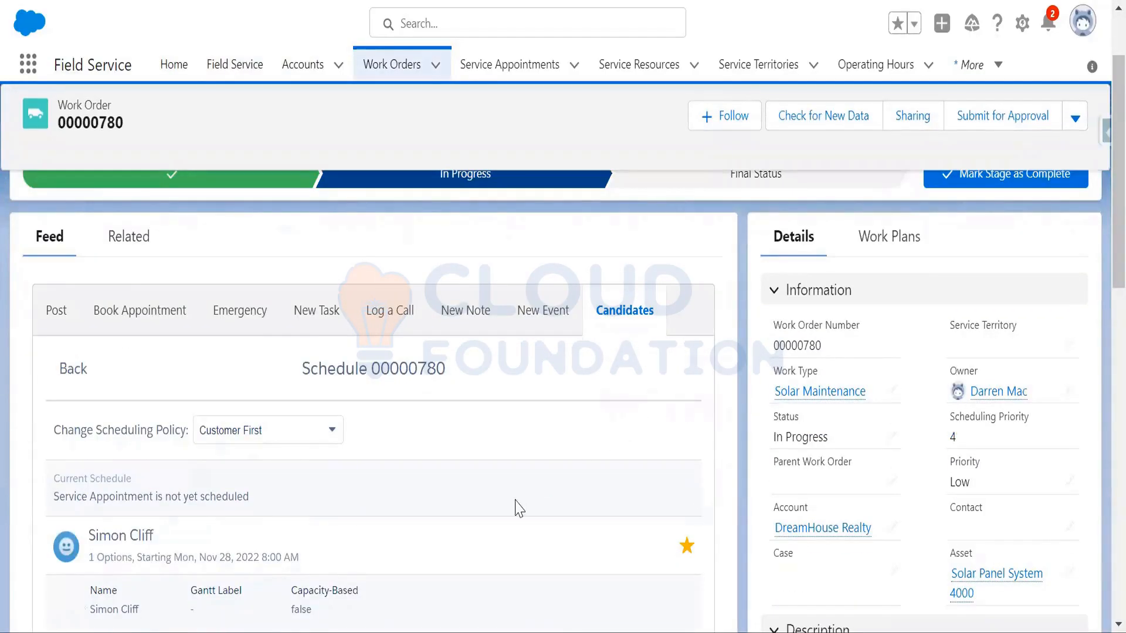
pyautogui.click(217, 313)
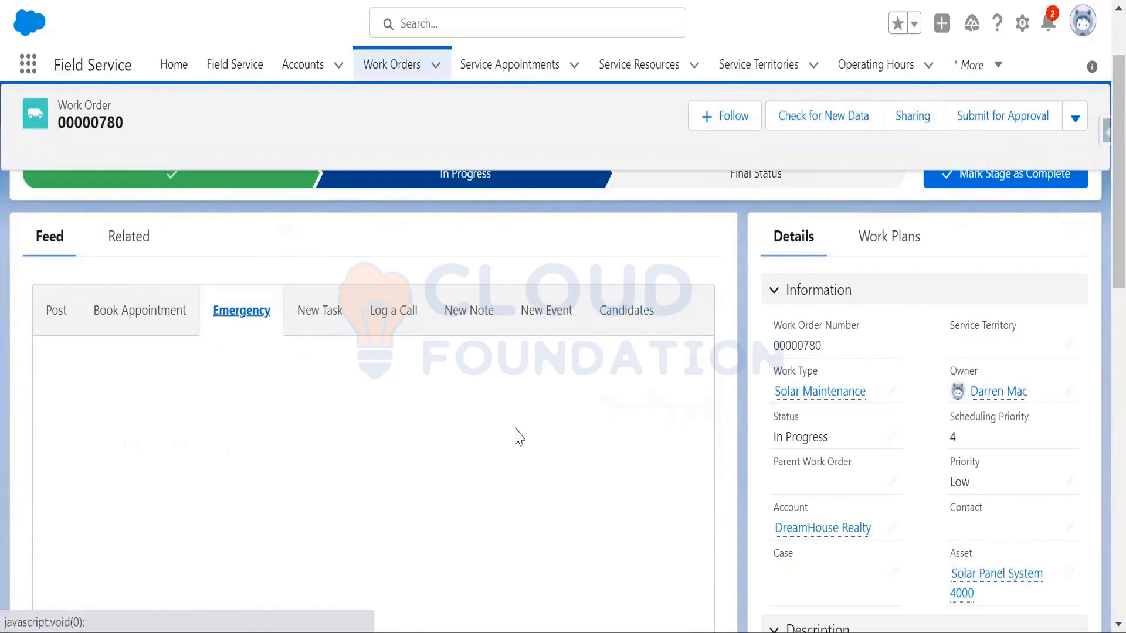
pyautogui.scroll(-2, 451, 460)
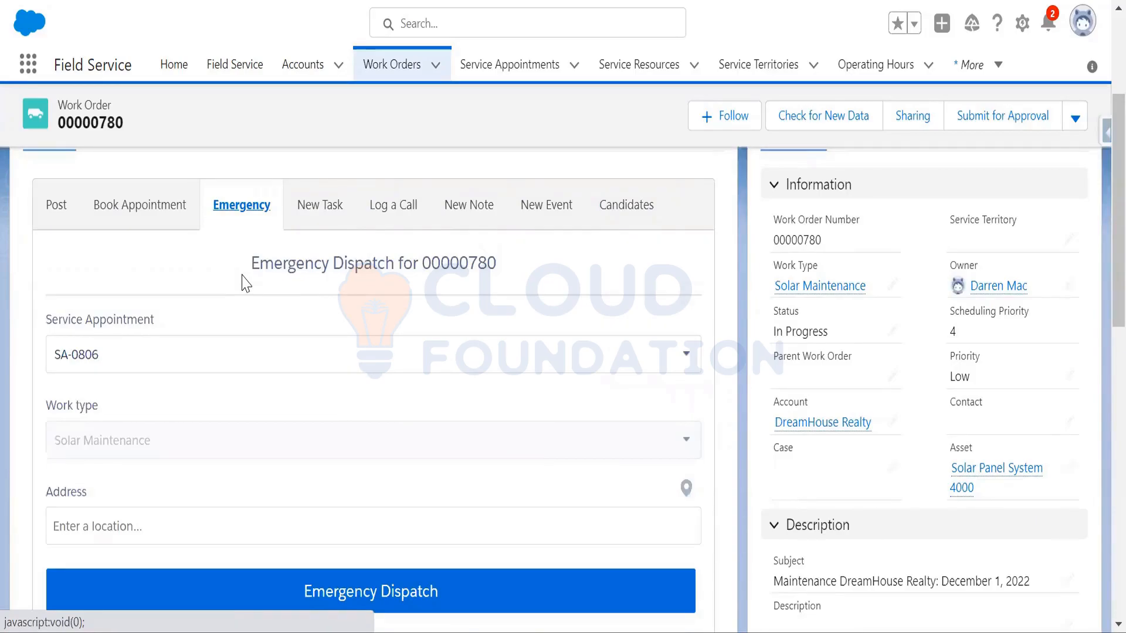
pyautogui.scroll(-2, 497, 387)
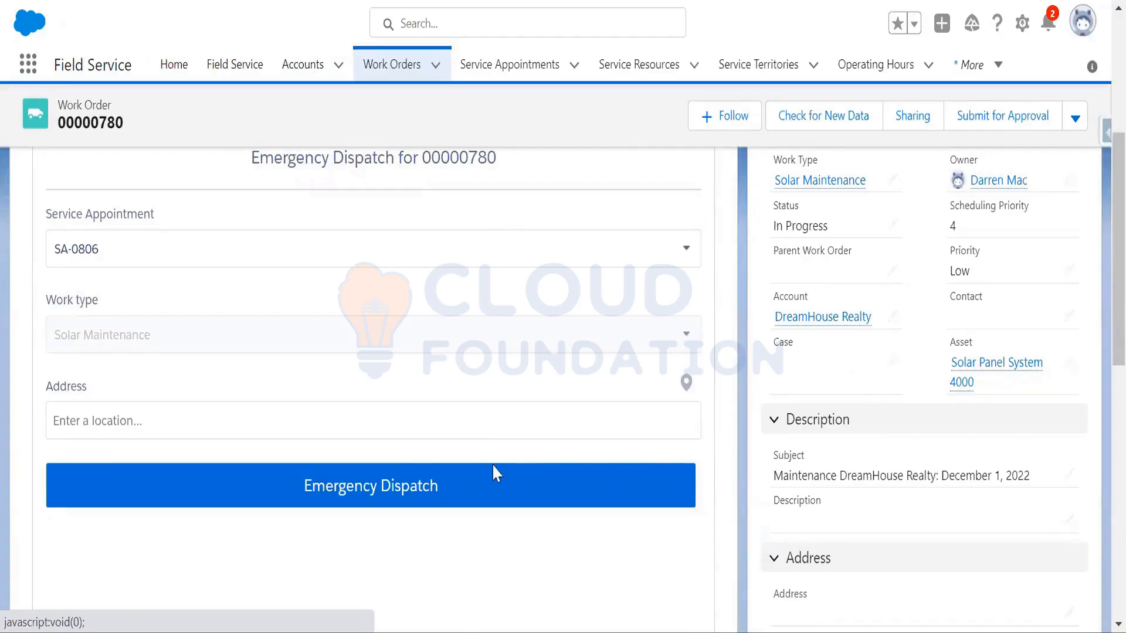
pyautogui.click(442, 495)
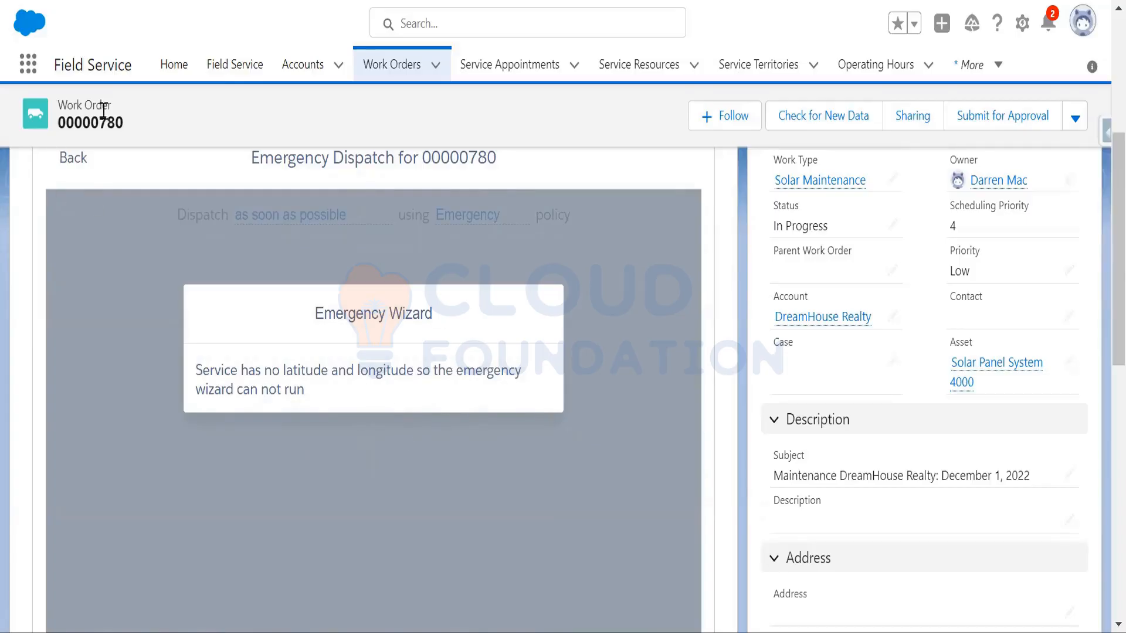
# Step: Reload the Solar Maintenance work order and reopen its Emergency action
pyautogui.click(79, 0)
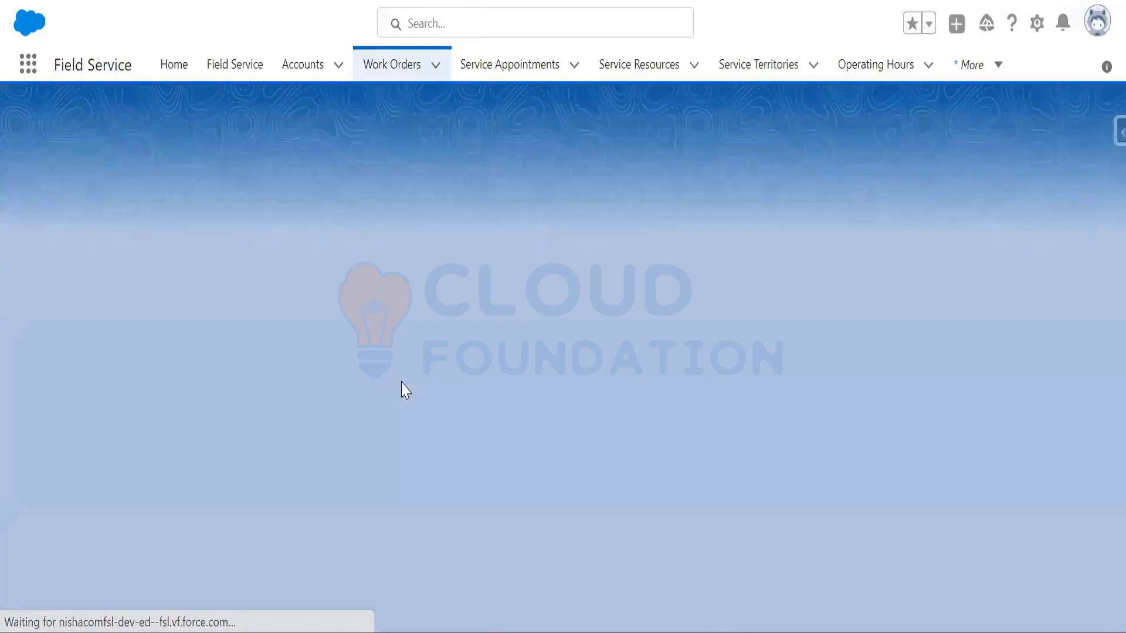
pyautogui.scroll(-2, 358, 476)
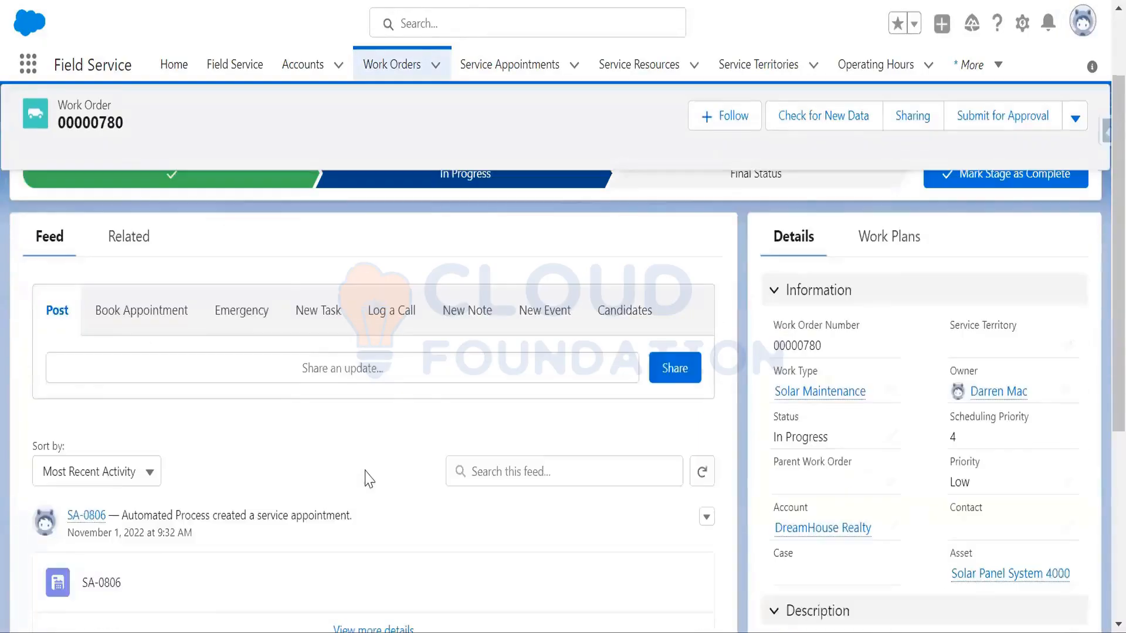
pyautogui.click(249, 319)
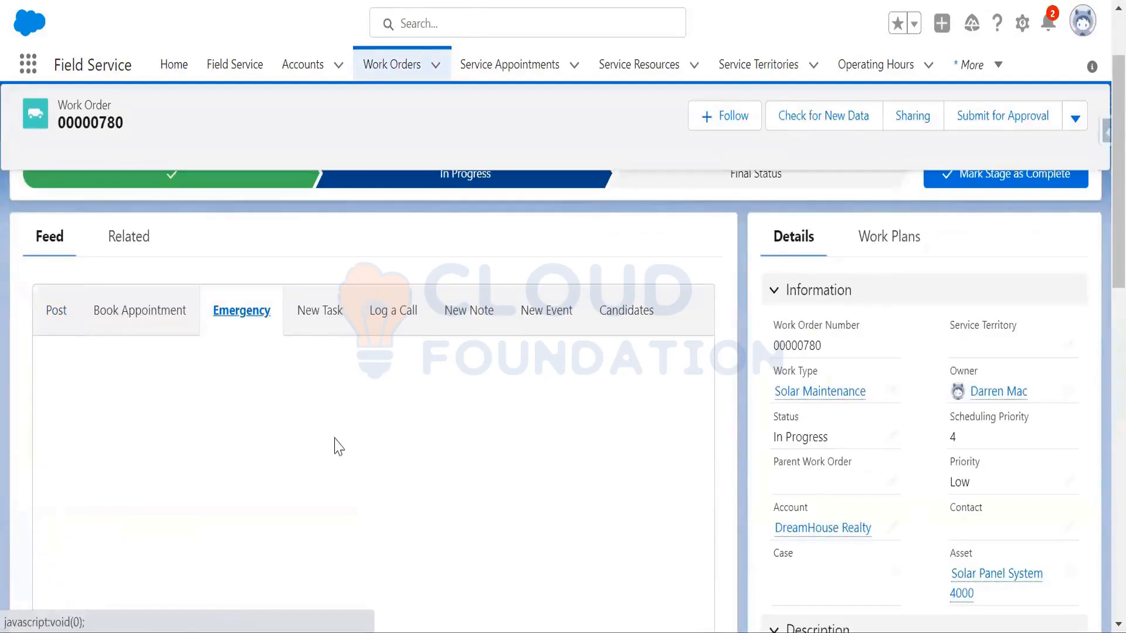
# Step: Try filling the Emergency Dispatch address from the device's current location, allowing location access, and clear the address field
pyautogui.scroll(-3, 547, 464)
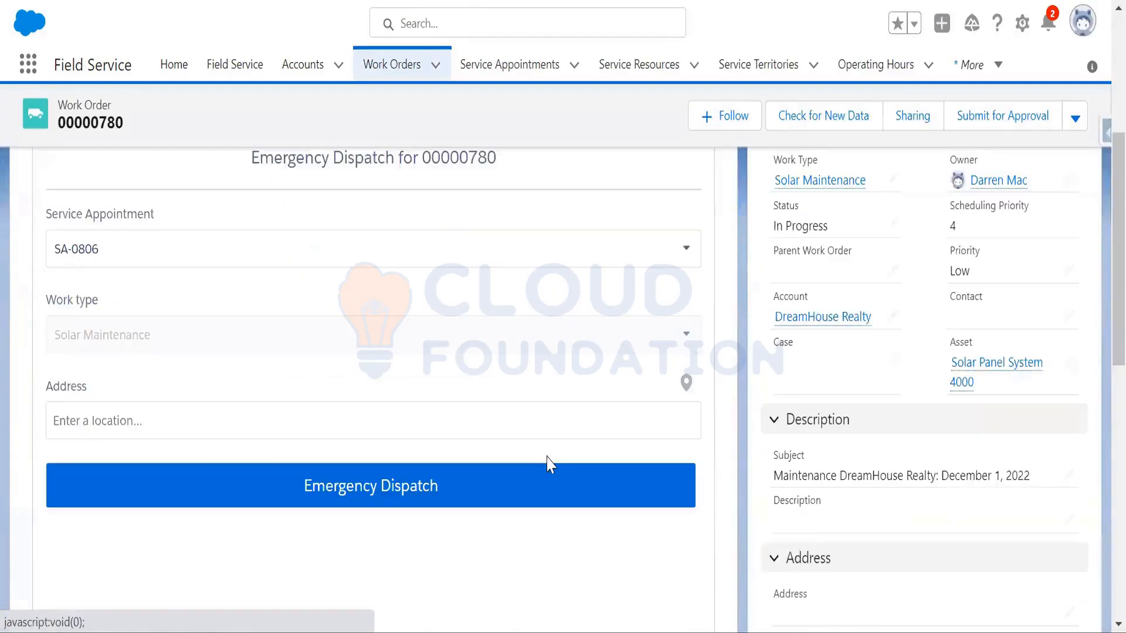
pyautogui.click(167, 423)
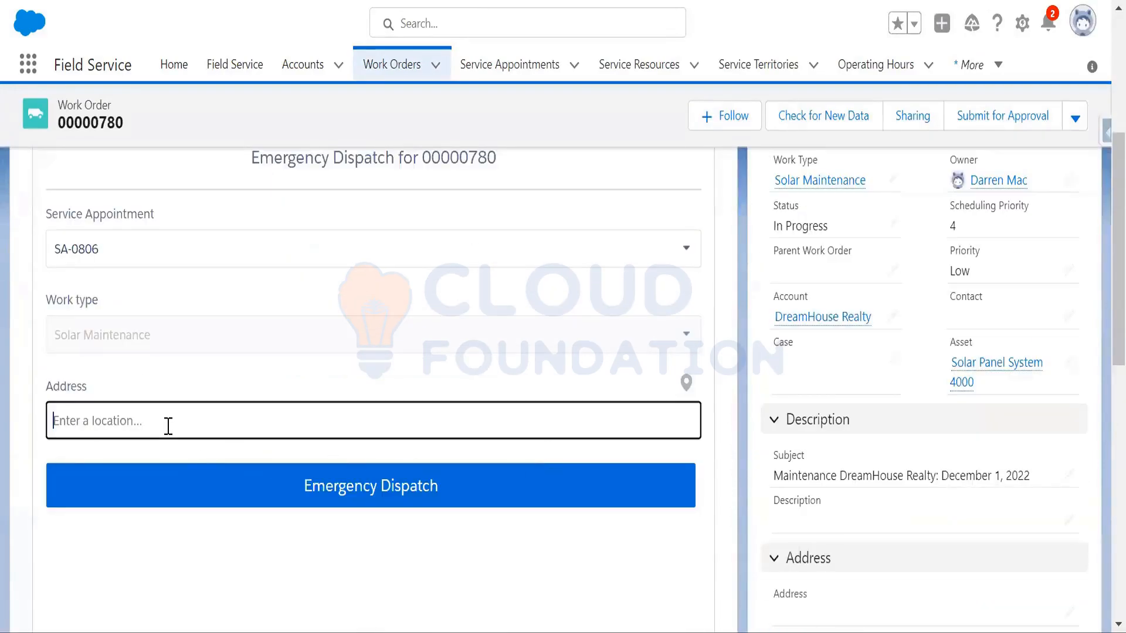
pyautogui.click(687, 384)
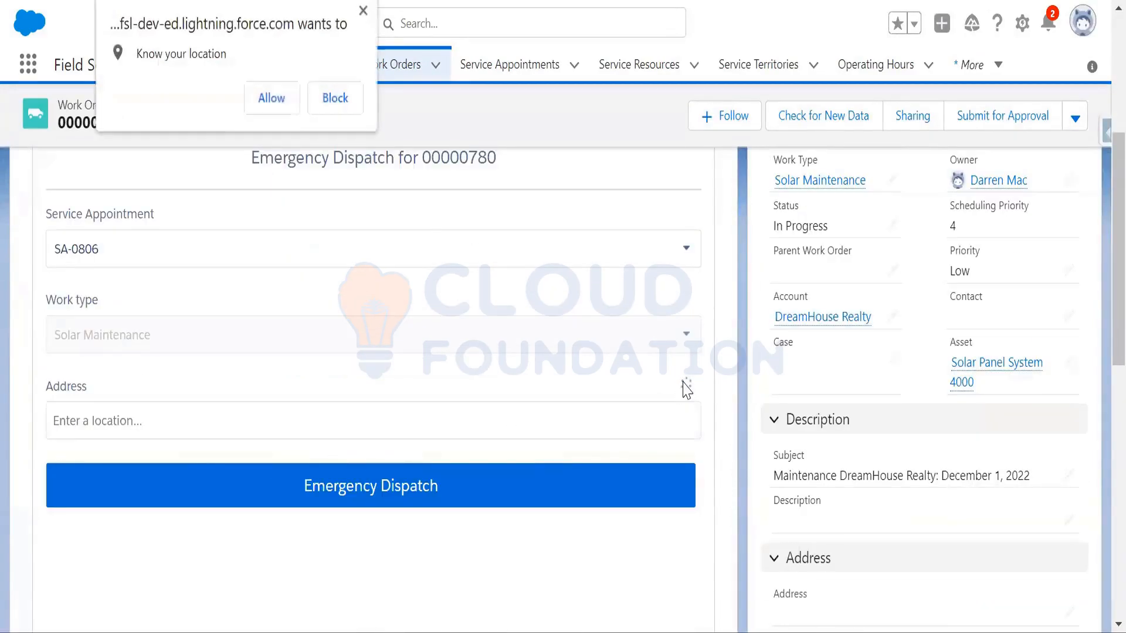
pyautogui.click(272, 98)
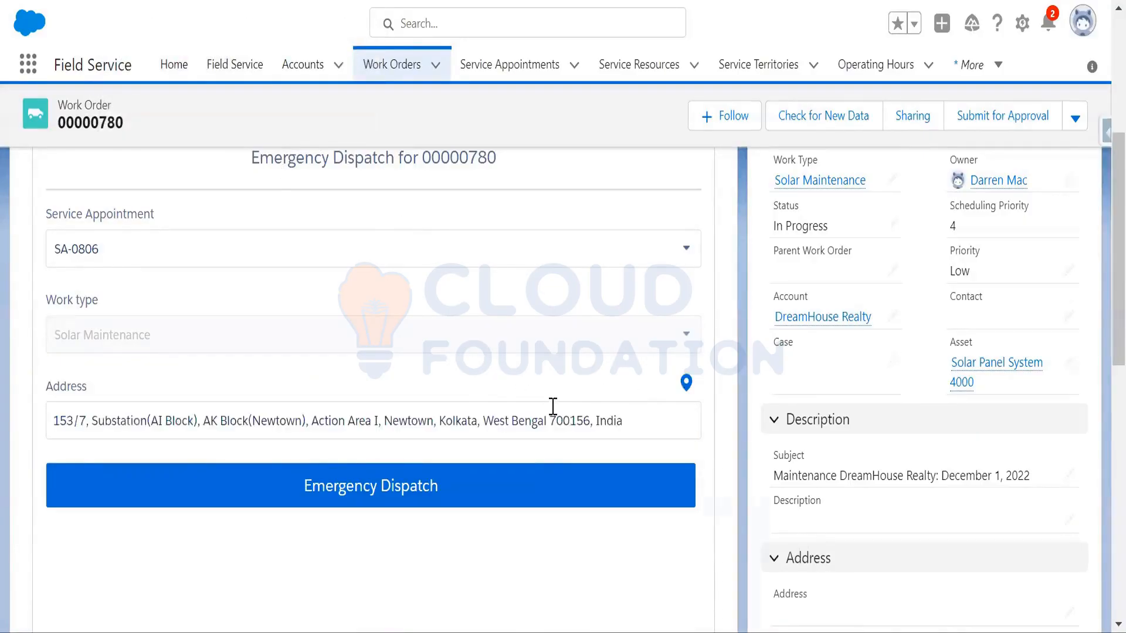
pyautogui.moveTo(633, 421); pyautogui.dragTo(5, 376)
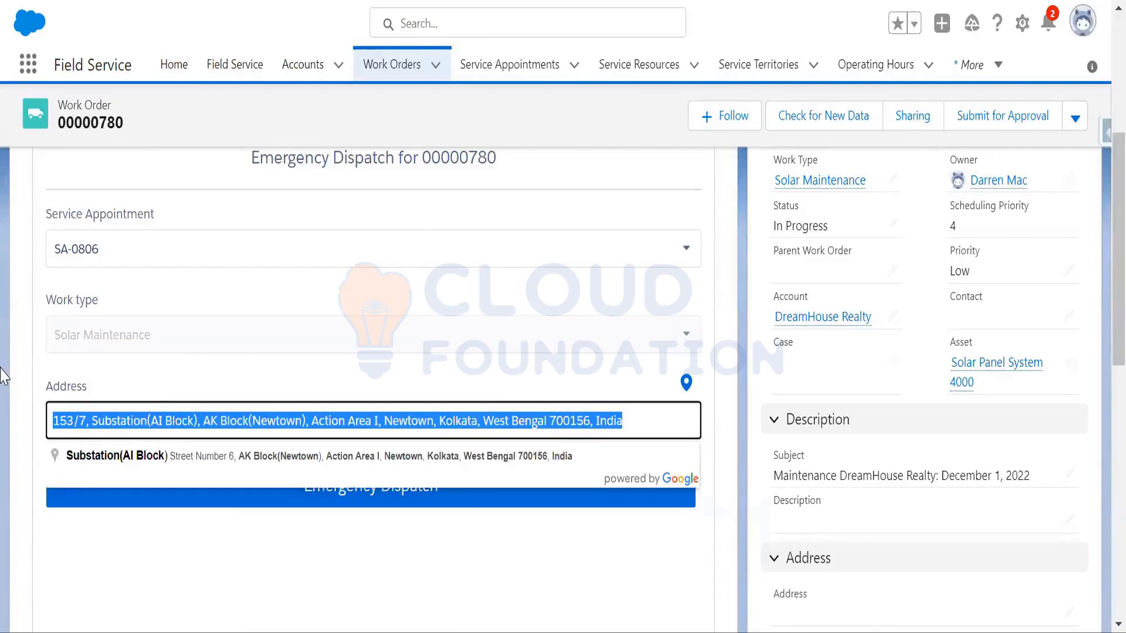
pyautogui.press('BackSpace')
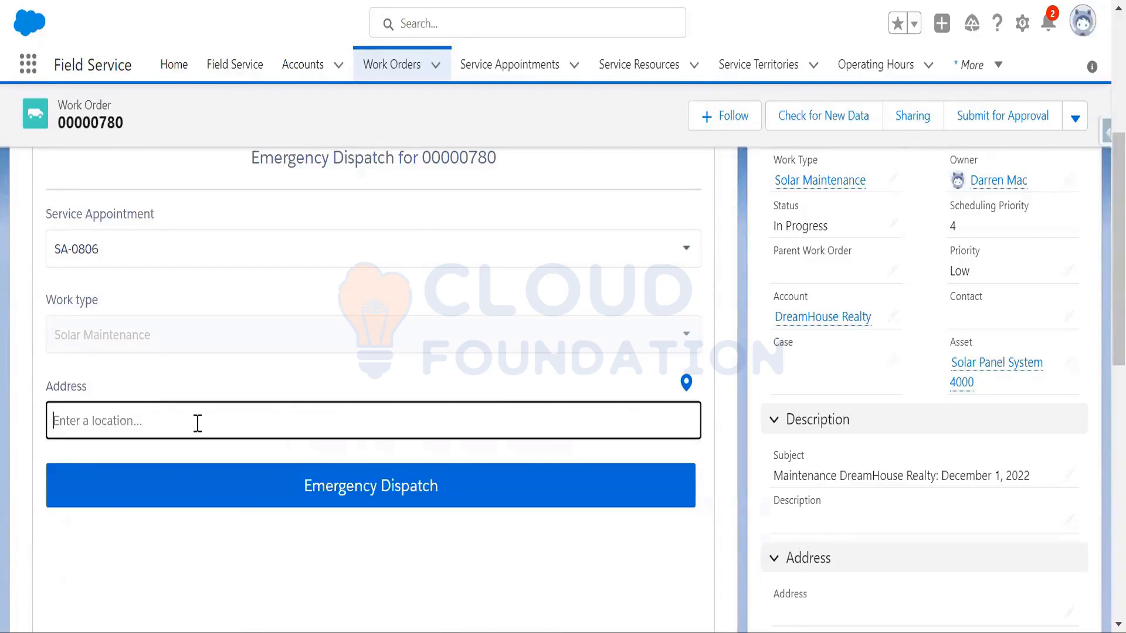
# Step: Switch to Notepad++ and copy the US street address line from FSL_Questions_Notes.txt
pyautogui.hotkey('alt', 'Tab')
pyautogui.click(761, 136)
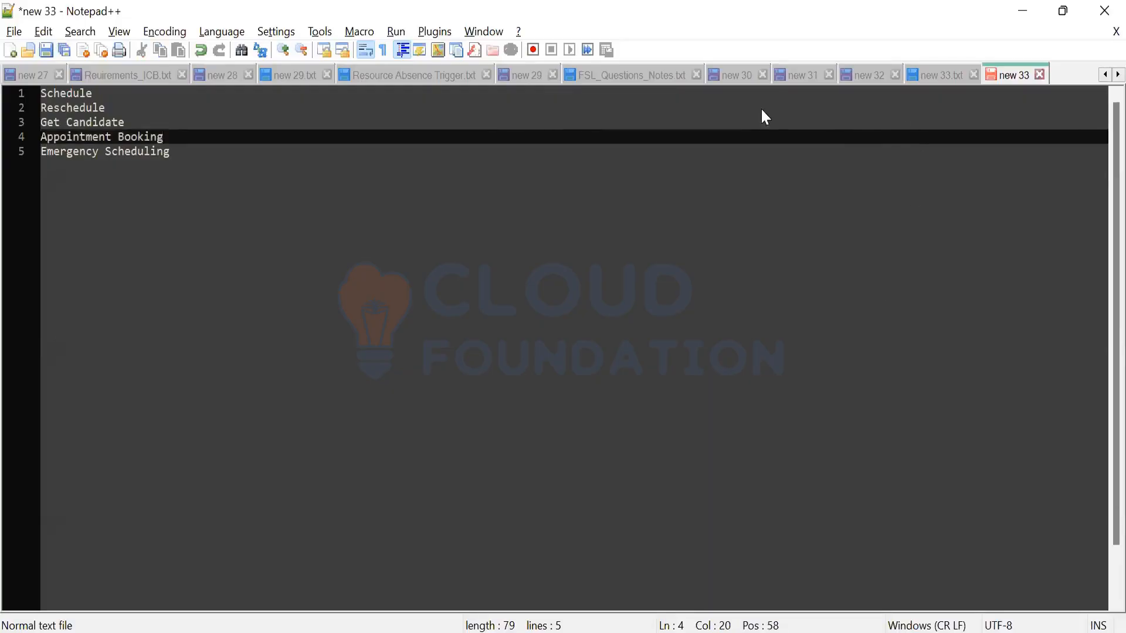
pyautogui.rightClick(836, 117)
pyautogui.click(648, 209)
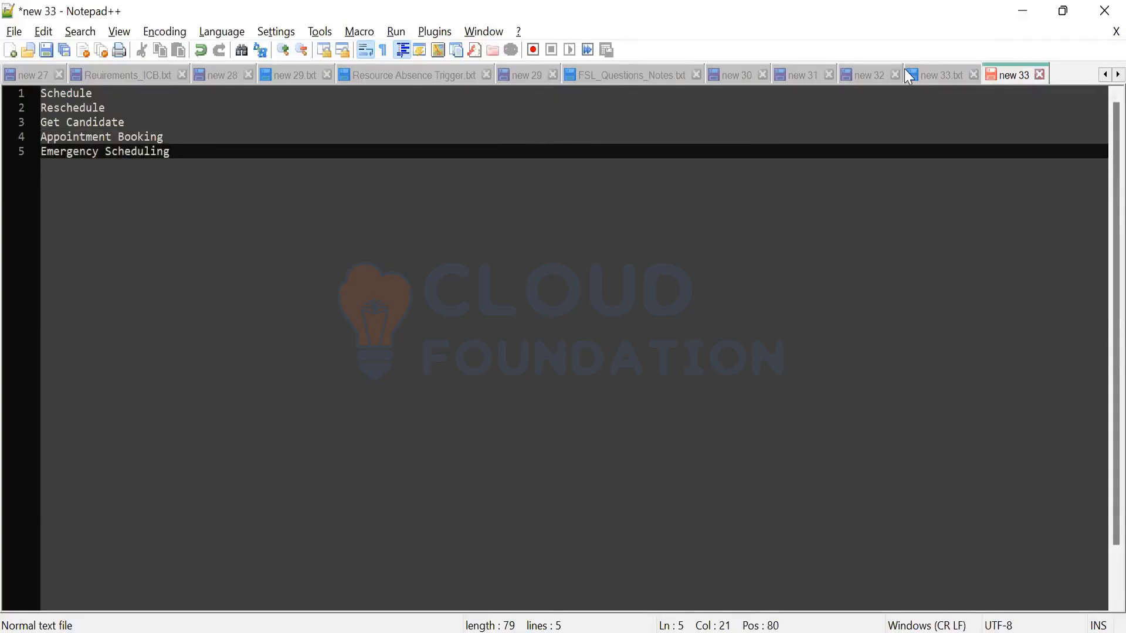
pyautogui.click(926, 75)
pyautogui.click(871, 75)
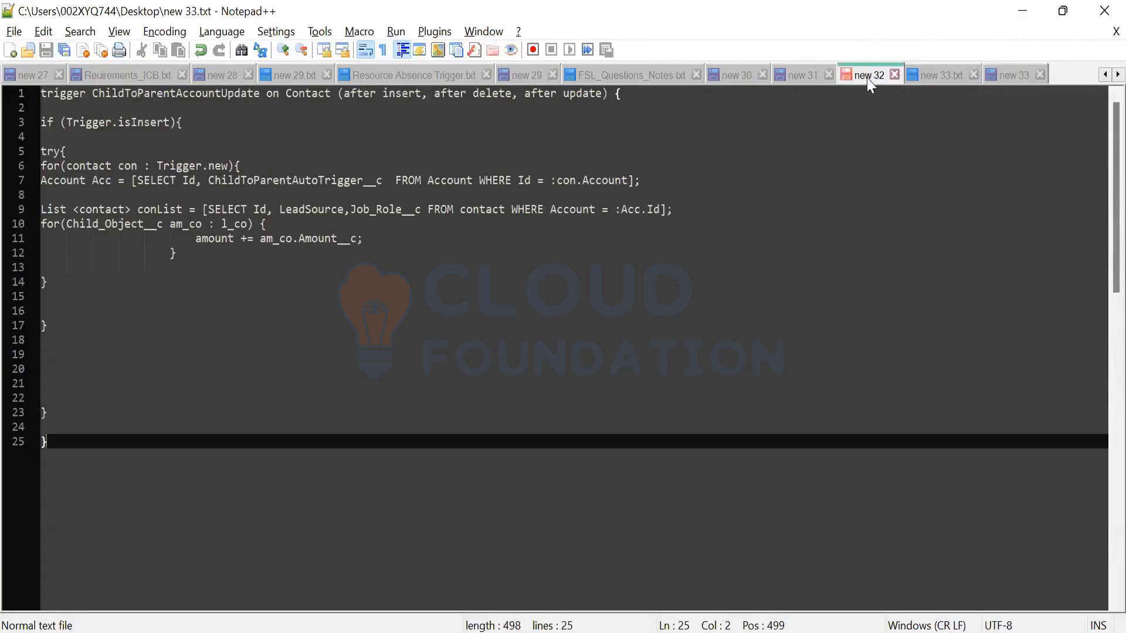
pyautogui.click(799, 73)
pyautogui.click(736, 74)
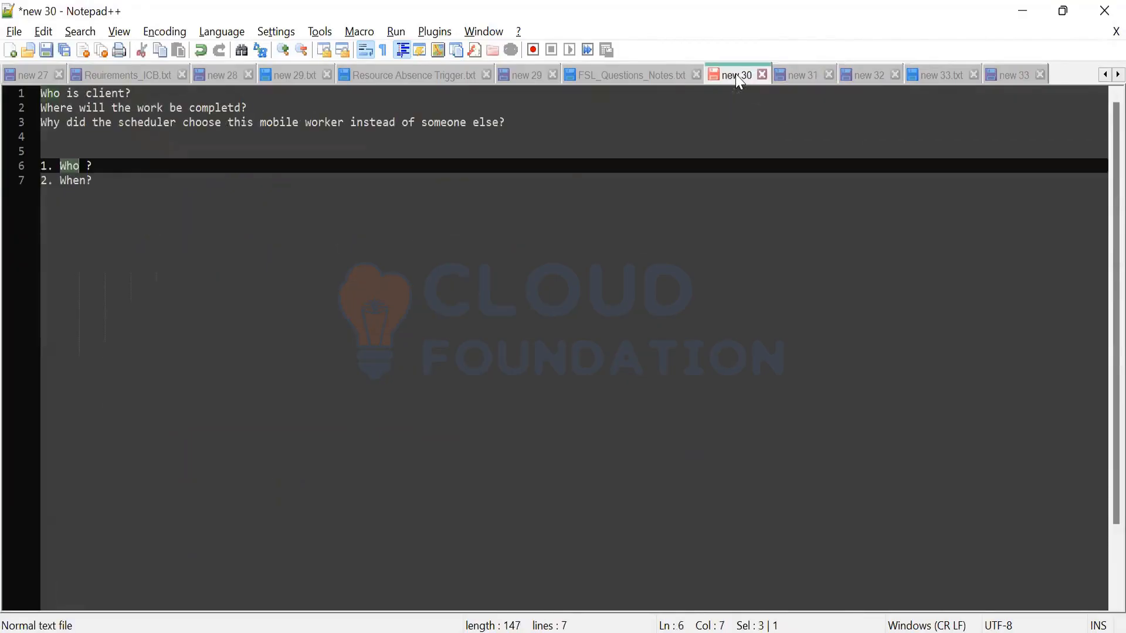
pyautogui.click(670, 72)
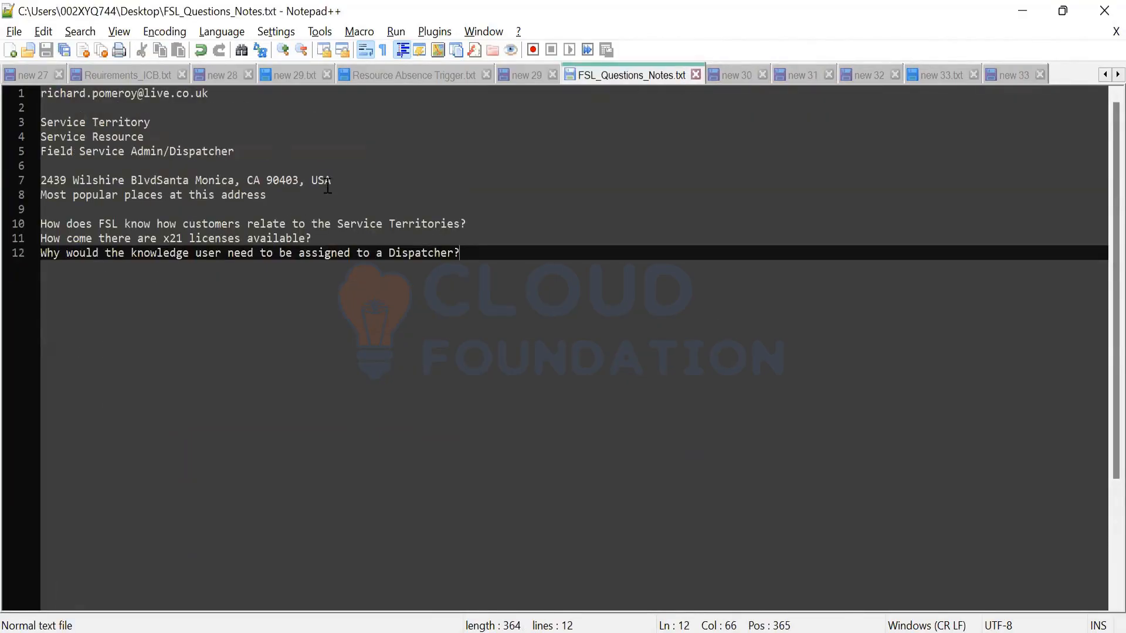
pyautogui.moveTo(330, 181); pyautogui.dragTo(26, 187)
pyautogui.hotkey('ctrl', 'c')
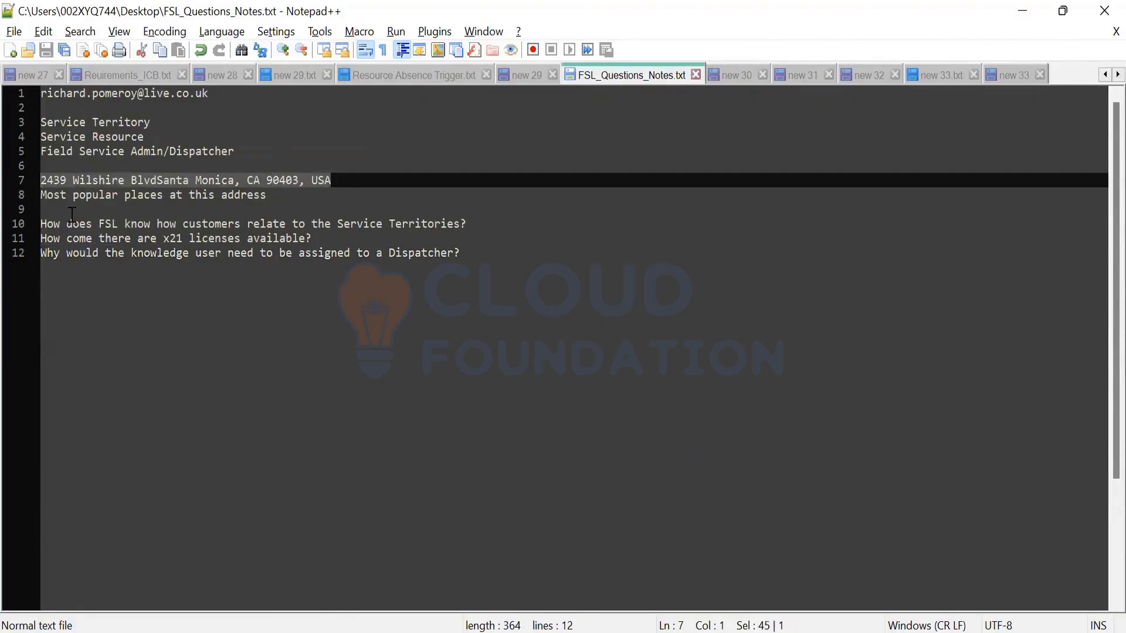
# Step: Back in Salesforce, paste the copied address into the Emergency Dispatch form, accept the first matching suggestion and run the emergency dispatch search
pyautogui.hotkey('alt', 'Tab')
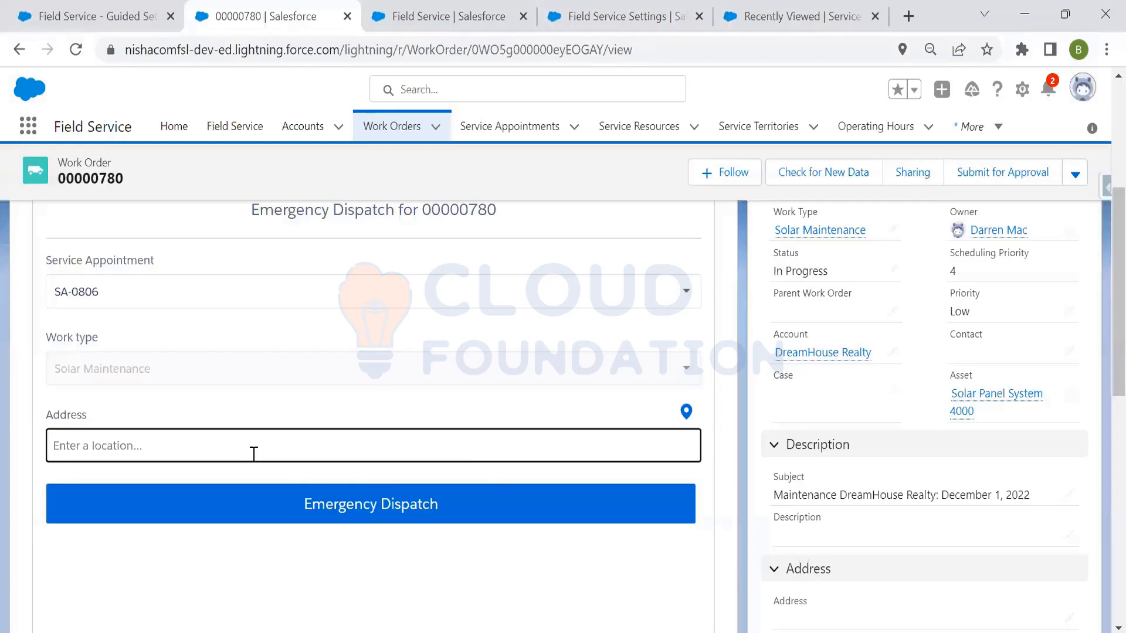
pyautogui.hotkey('ctrl', 'v')
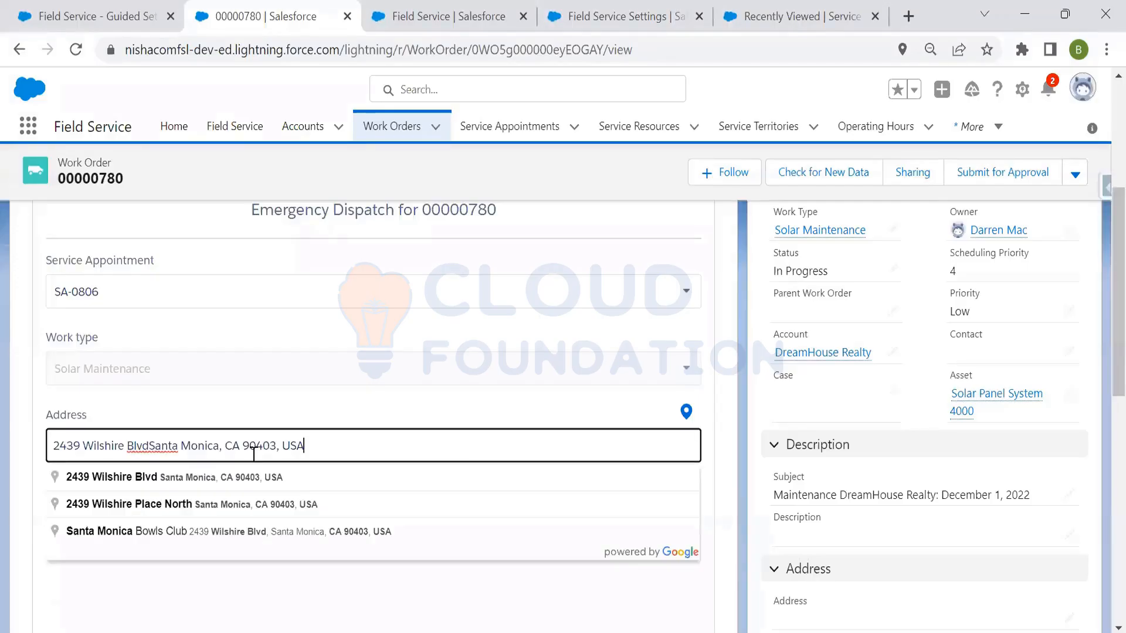
pyautogui.click(299, 480)
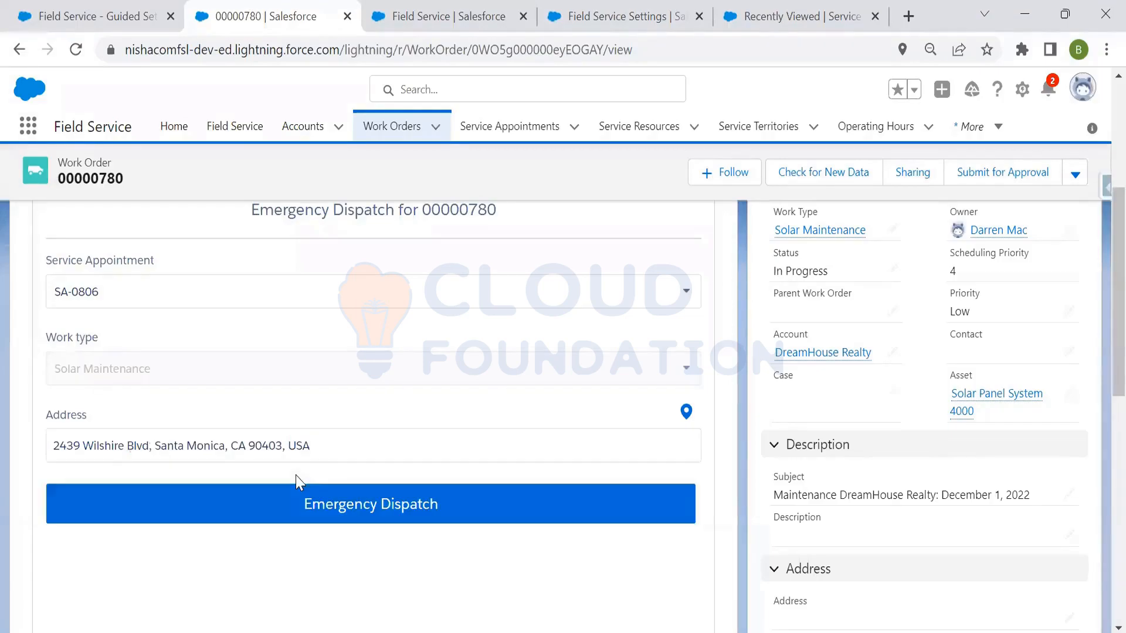
pyautogui.click(391, 506)
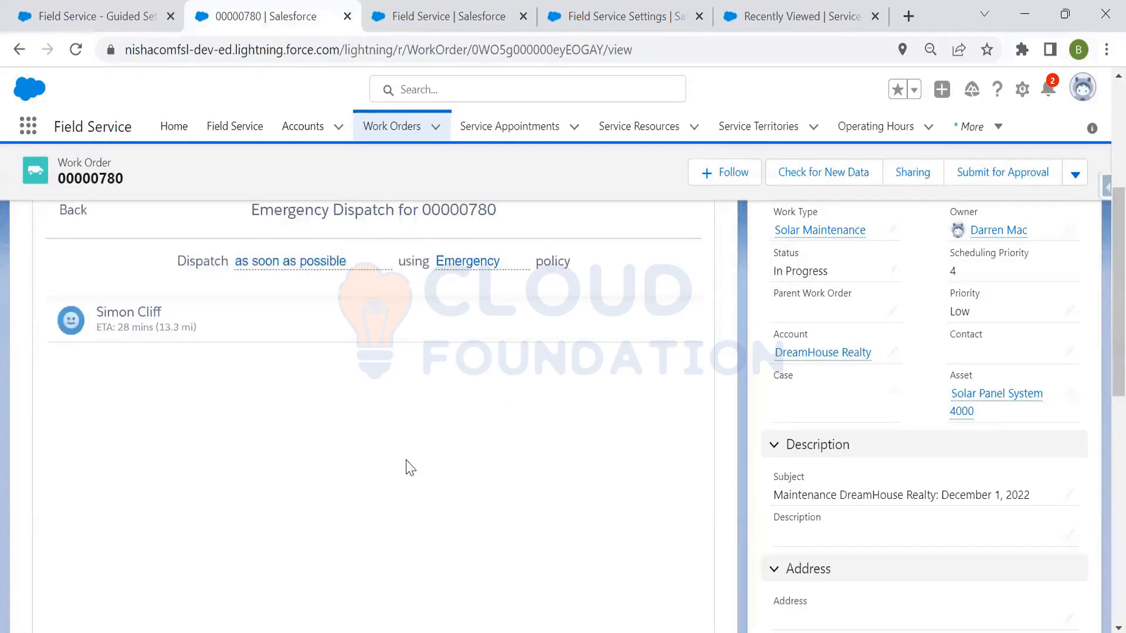
# Step: Dispatch the listed resource under the Emergency policy, keeping the Chatter feed post, and open the resulting service appointment
pyautogui.scroll(2, 445, 470)
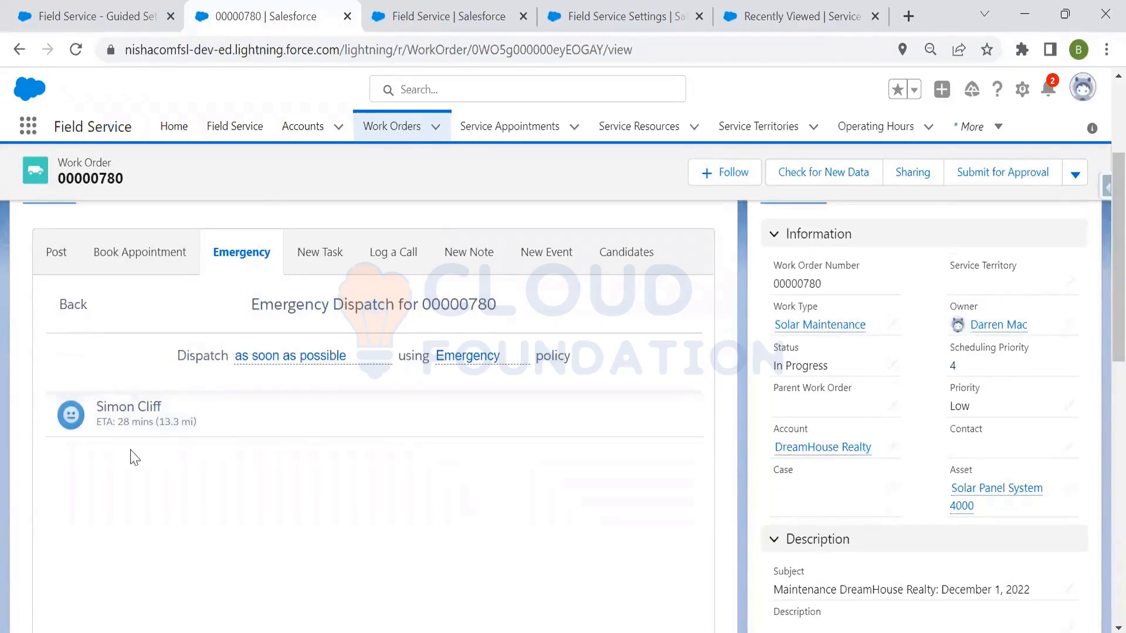
pyautogui.moveTo(127, 417)
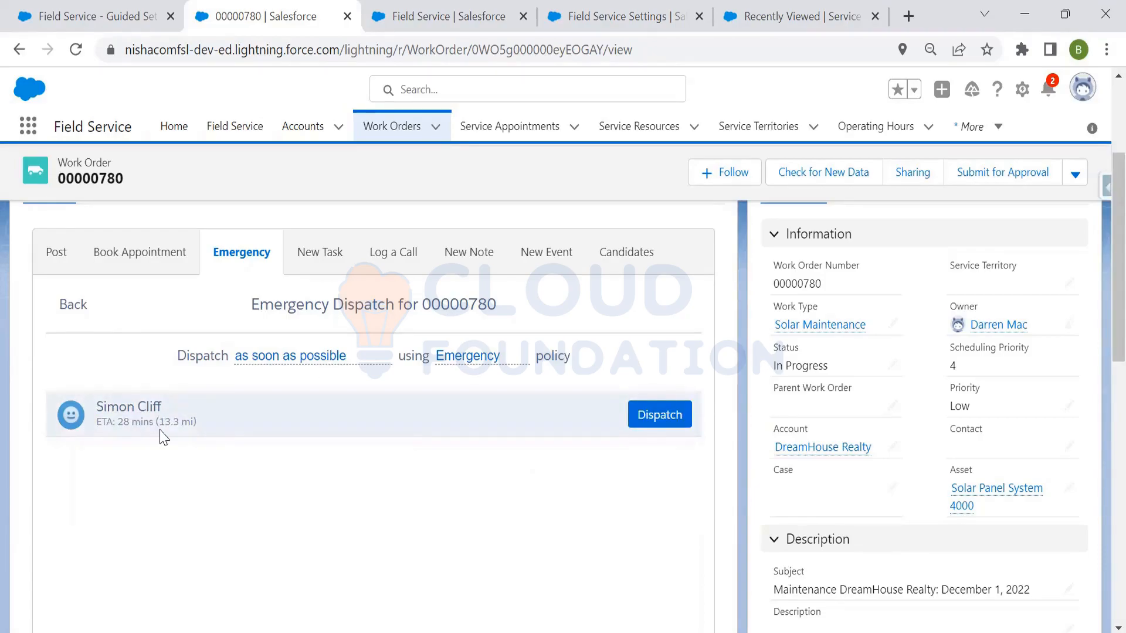
pyautogui.click(656, 417)
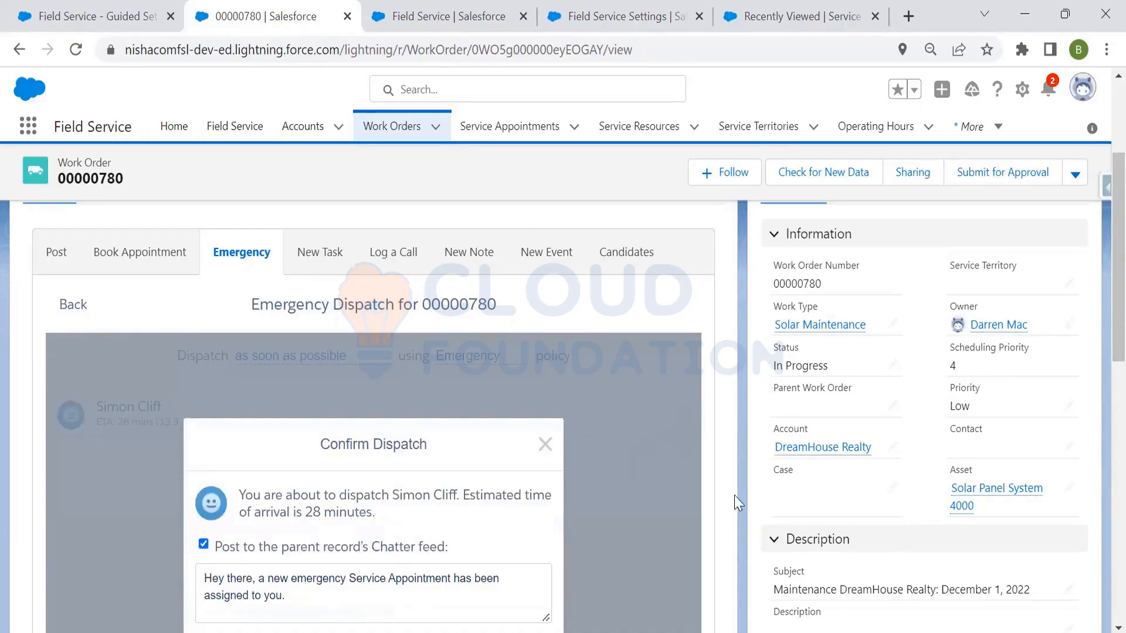
pyautogui.scroll(-3, 1099, 399)
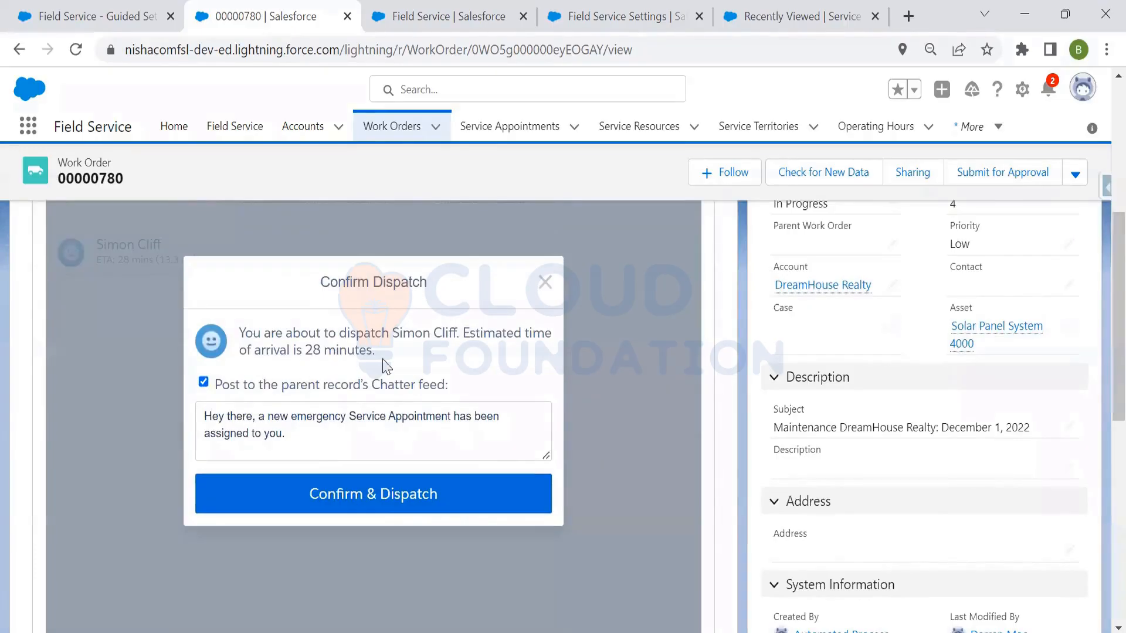
pyautogui.click(369, 505)
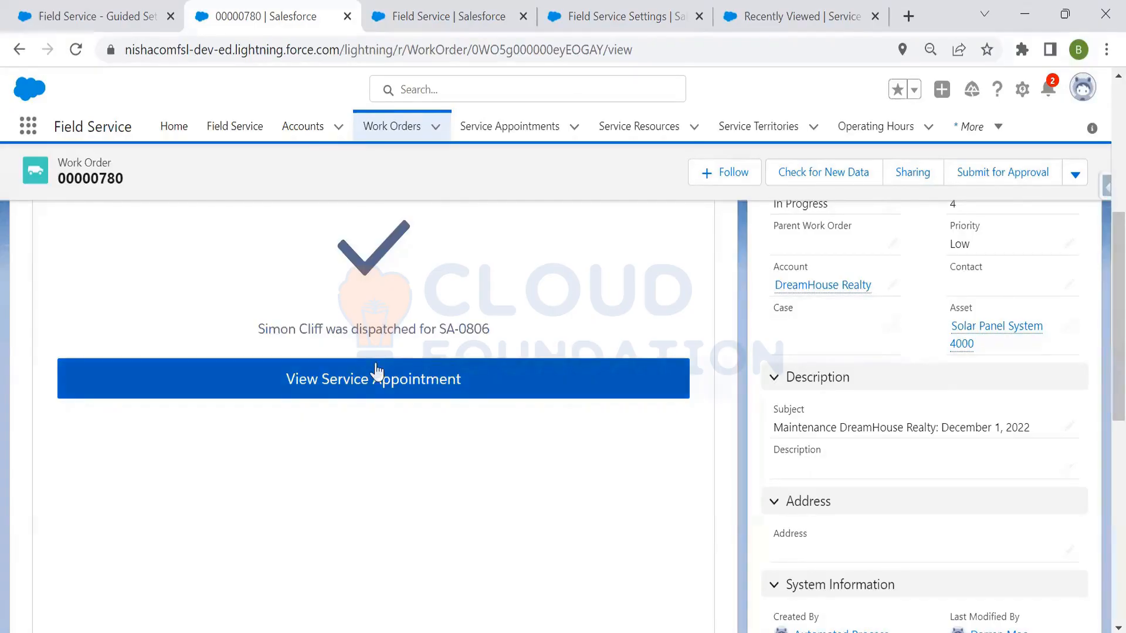
pyautogui.click(332, 384)
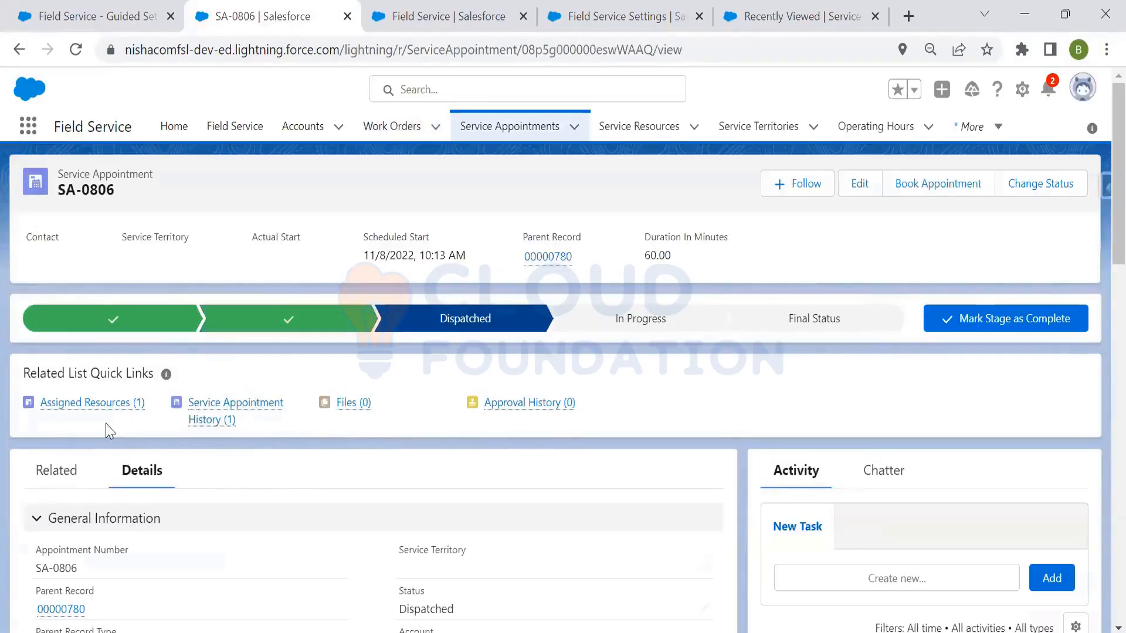
pyautogui.moveTo(95, 412)
# Step: Switch to Notepad++ and highlight the list of scheduling methods in the new 33 note for review
pyautogui.hotkey('alt', 'Tab')
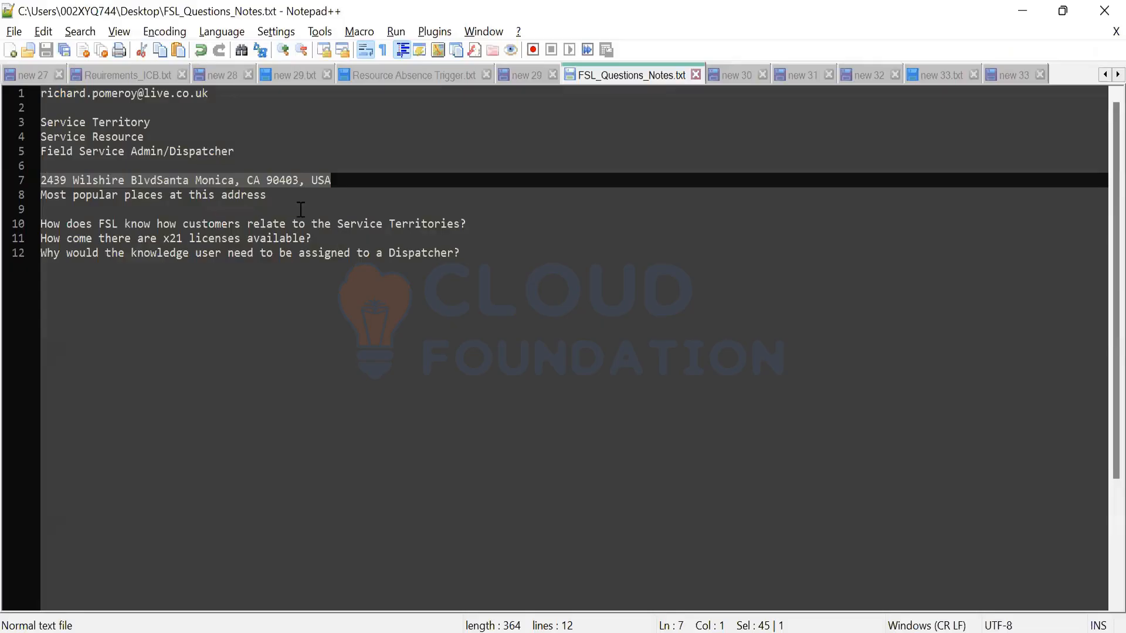
pyautogui.click(1010, 76)
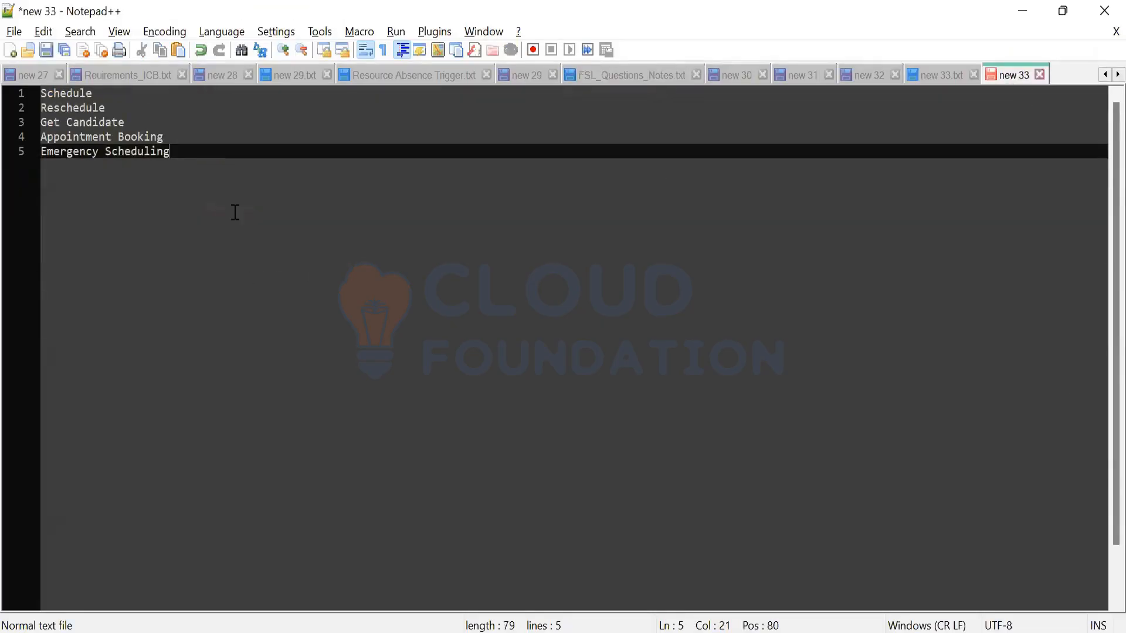
pyautogui.moveTo(231, 168); pyautogui.dragTo(42, 94)
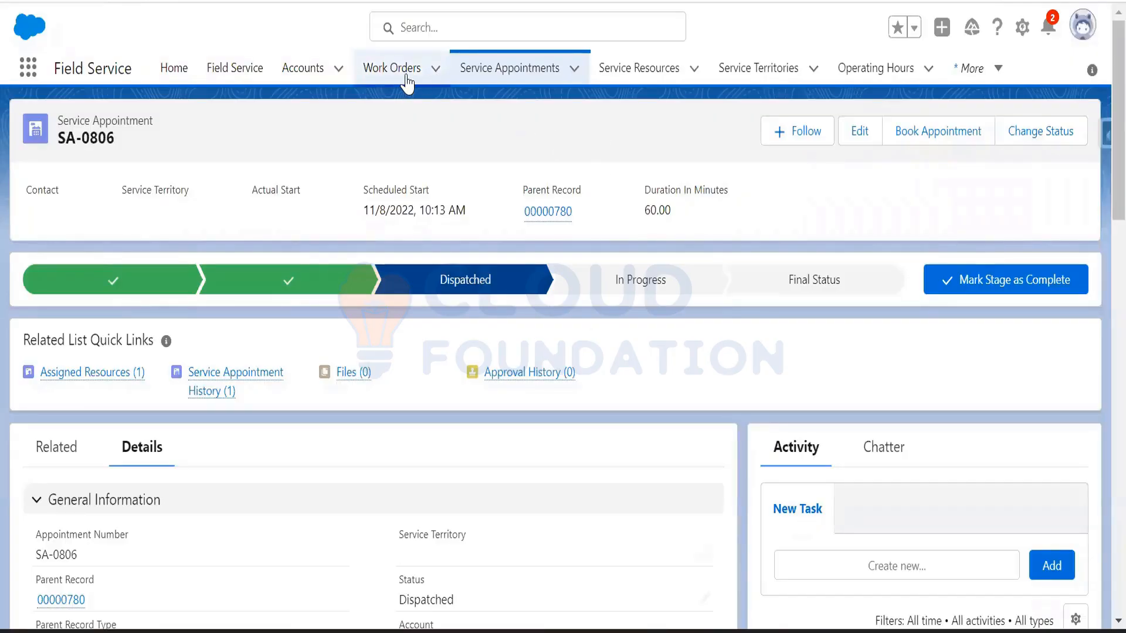
# Step: Return to Salesforce, open the emergency-dispatched work order from the recently viewed list and preview its Solar Maintenance work type
pyautogui.click(391, 69)
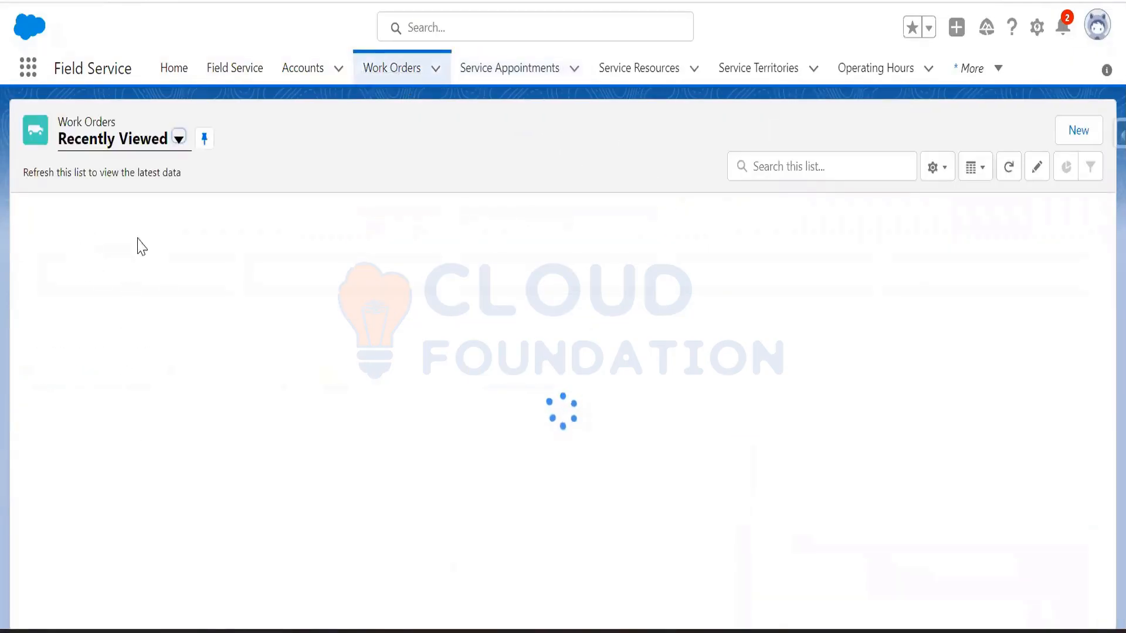
pyautogui.click(109, 239)
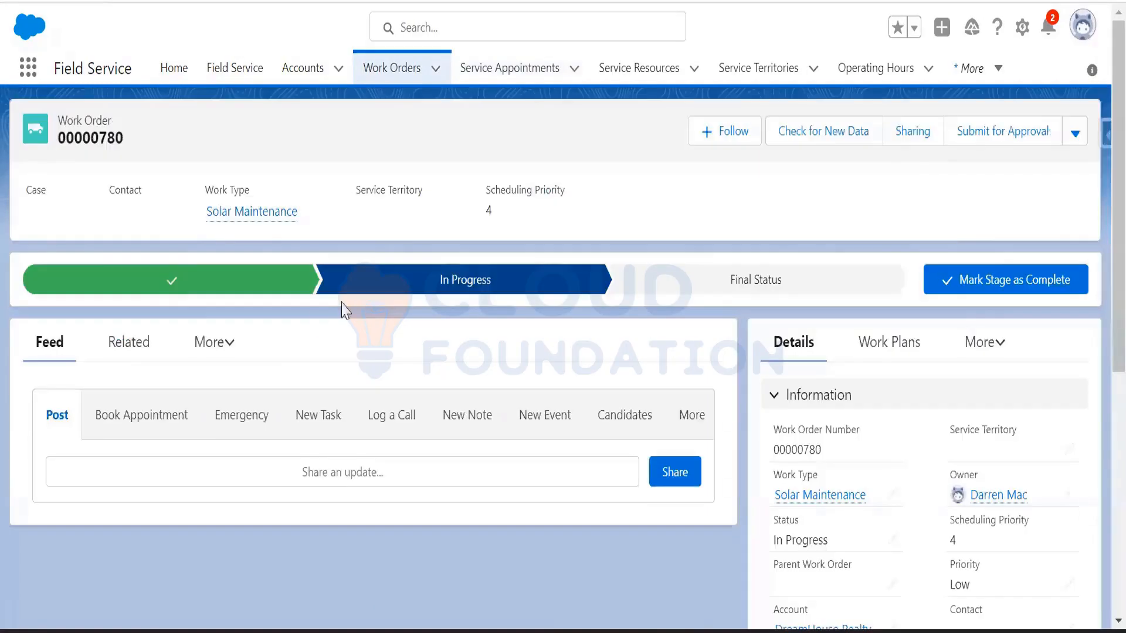
pyautogui.scroll(-2, 891, 452)
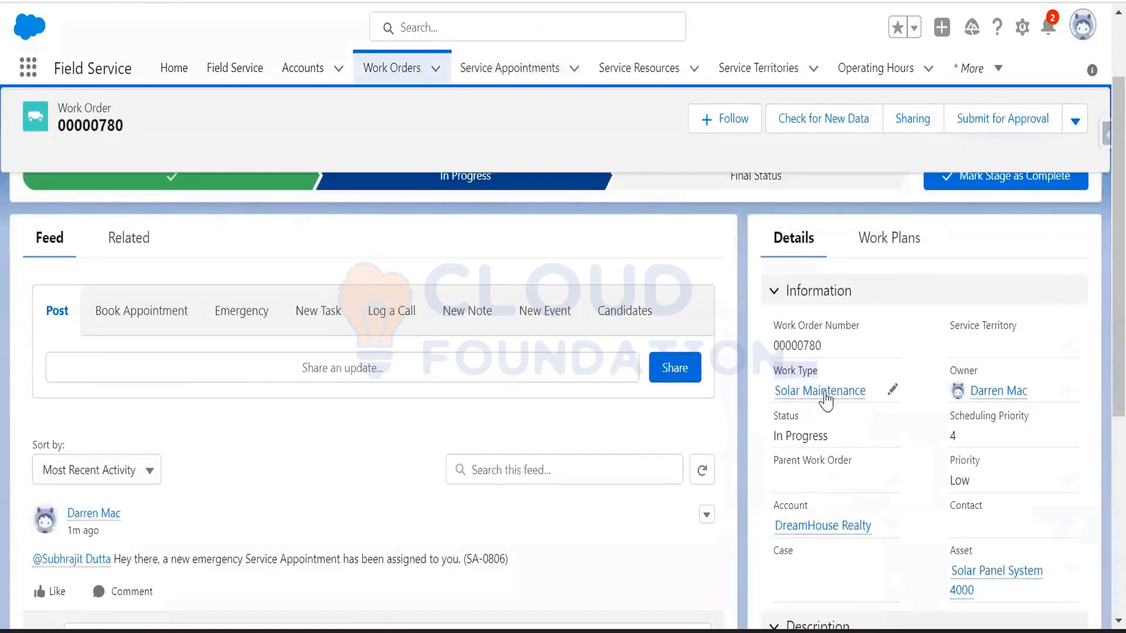
pyautogui.moveTo(819, 400)
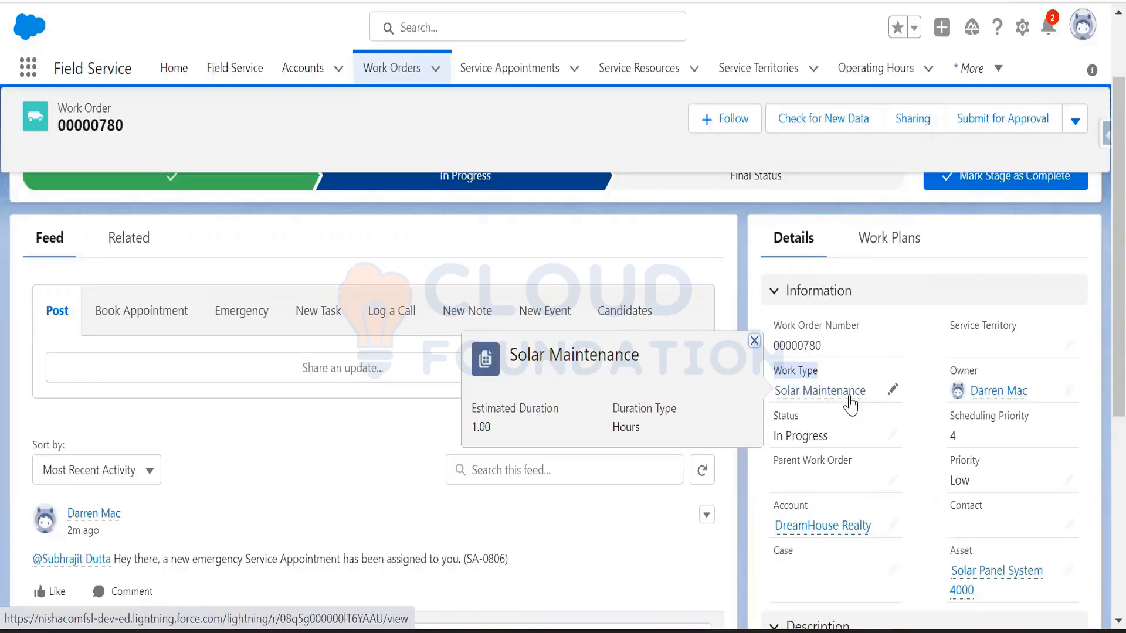
# Step: In the Notepad++ new 33 note, add a dashed separator line a few lines below Emergency Scheduling
pyautogui.hotkey('alt', 'Tab')
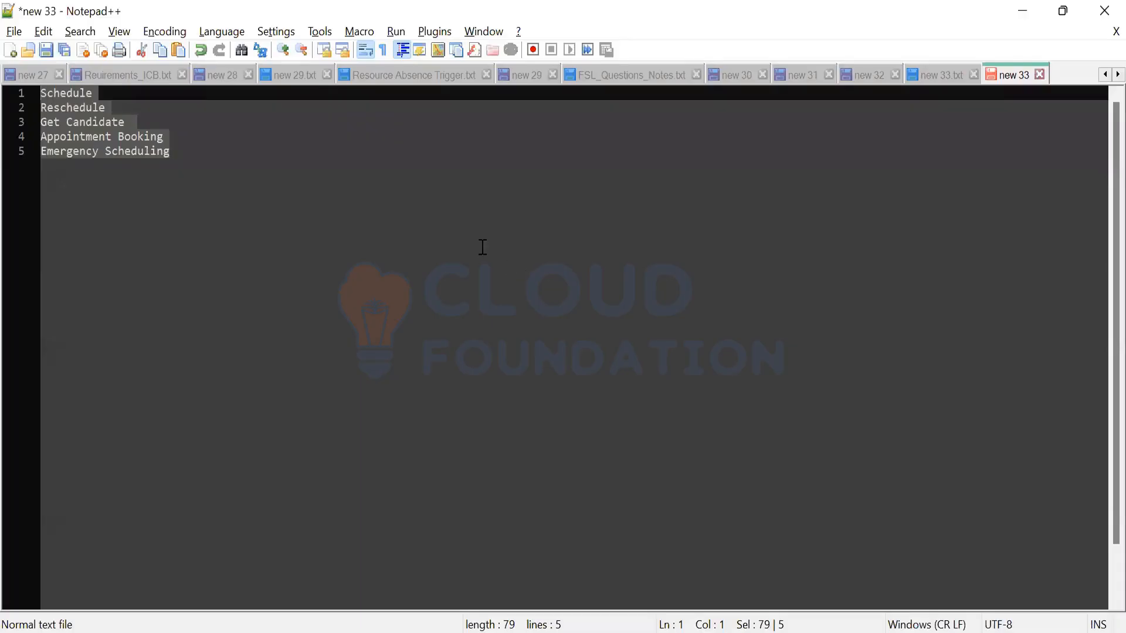
pyautogui.click(554, 281)
pyautogui.press('Return')
pyautogui.press('Return')
pyautogui.press('Return')
pyautogui.write('-')
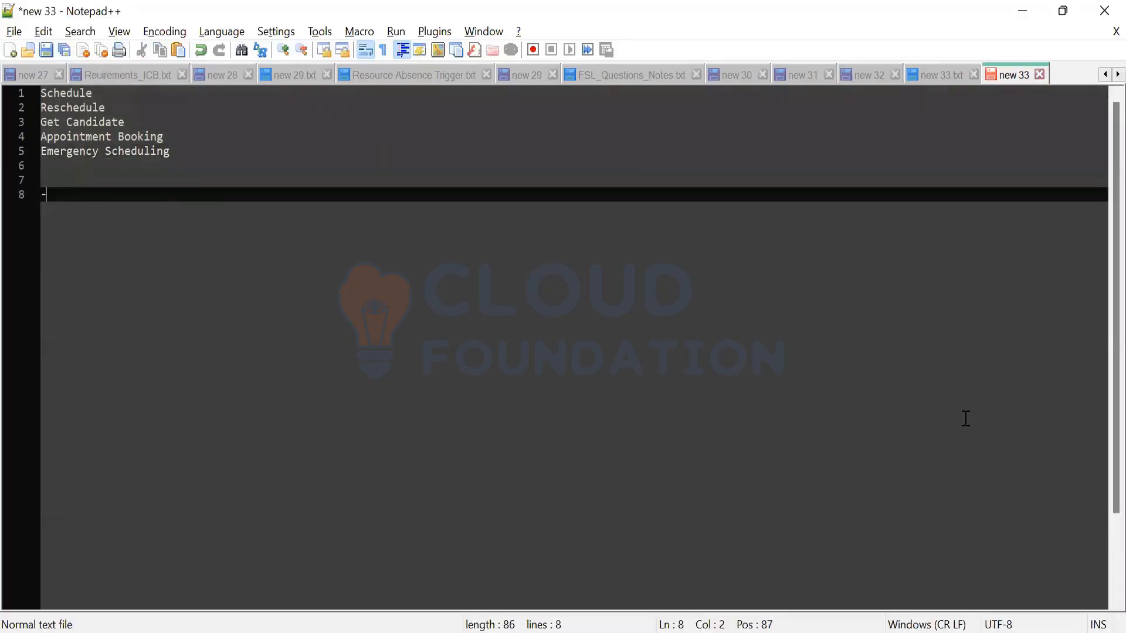
pyautogui.write('----------------------------------------')
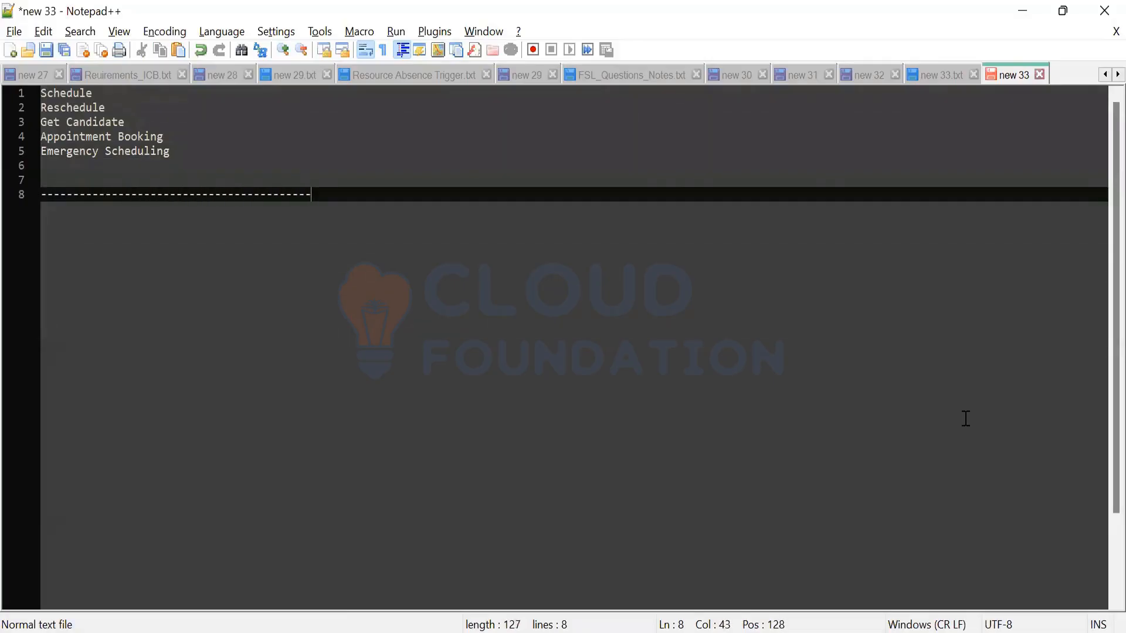
# Step: Write "Work Types: Template for Work Order" in the note, leaving a blank line below the dashed separator
pyautogui.press('Return')
pyautogui.press('Return')
pyautogui.write('Wrok')
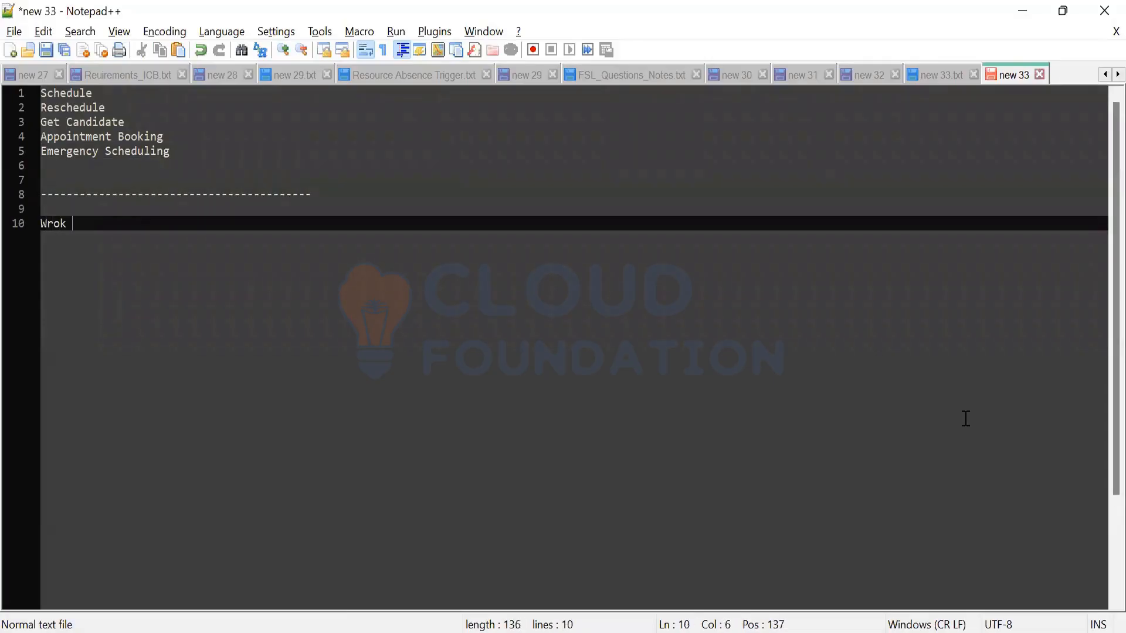
pyautogui.press('BackSpace')
pyautogui.press('BackSpace')
pyautogui.press('BackSpace')
pyautogui.press('BackSpace')
pyautogui.write('ork Tyes')
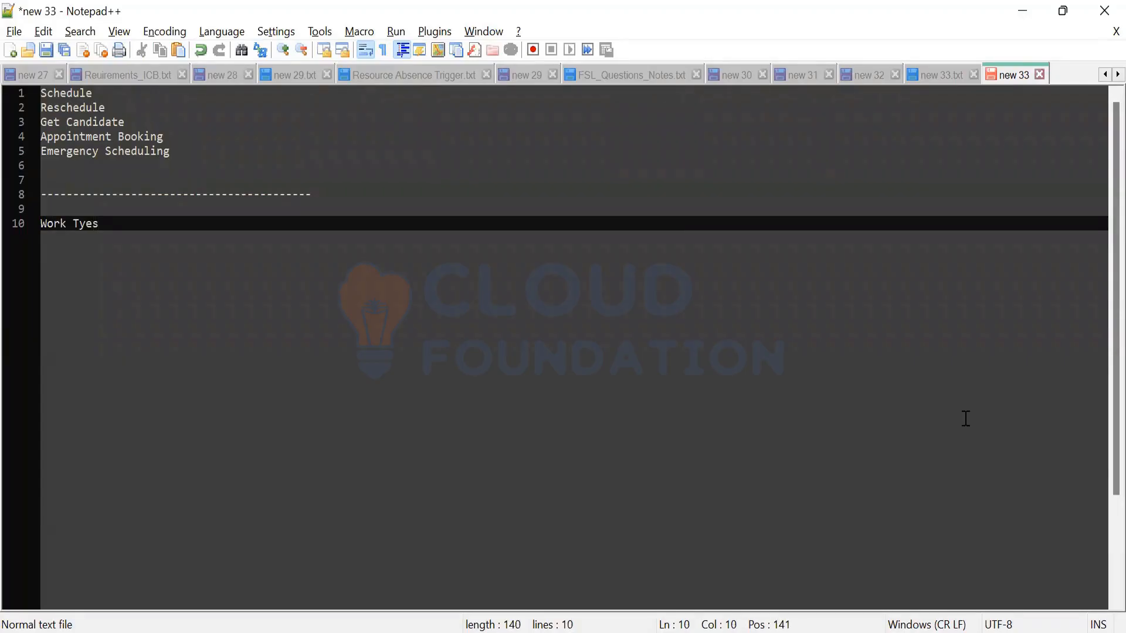
pyautogui.press('BackSpace')
pyautogui.press('BackSpace')
pyautogui.write('pes: Template for ')
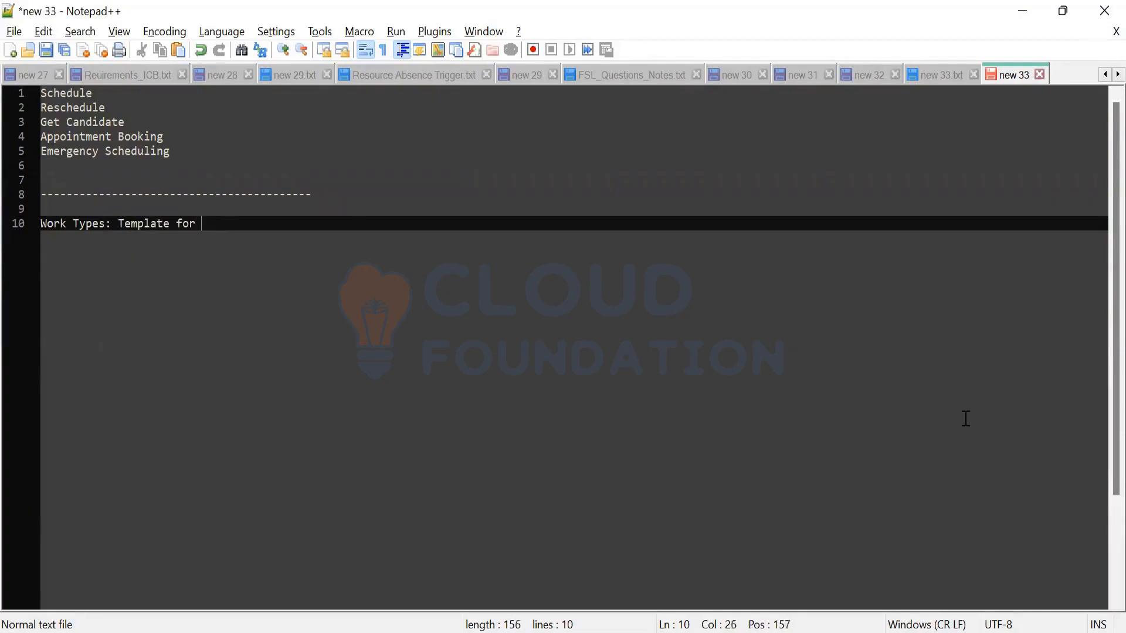
pyautogui.write('Work ')
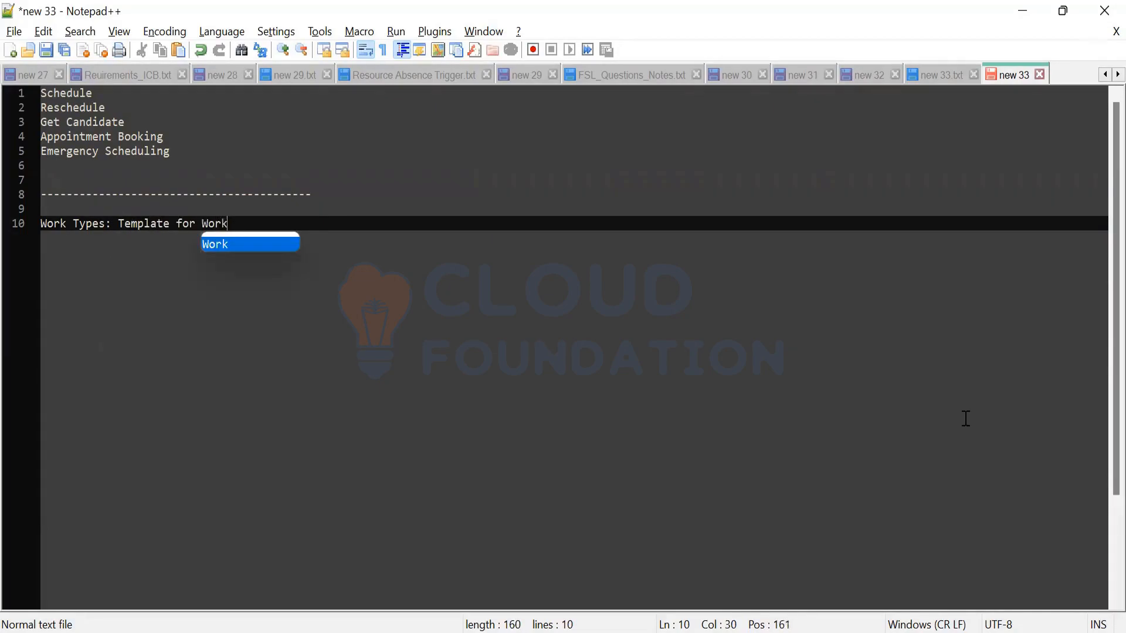
pyautogui.write('Order ')
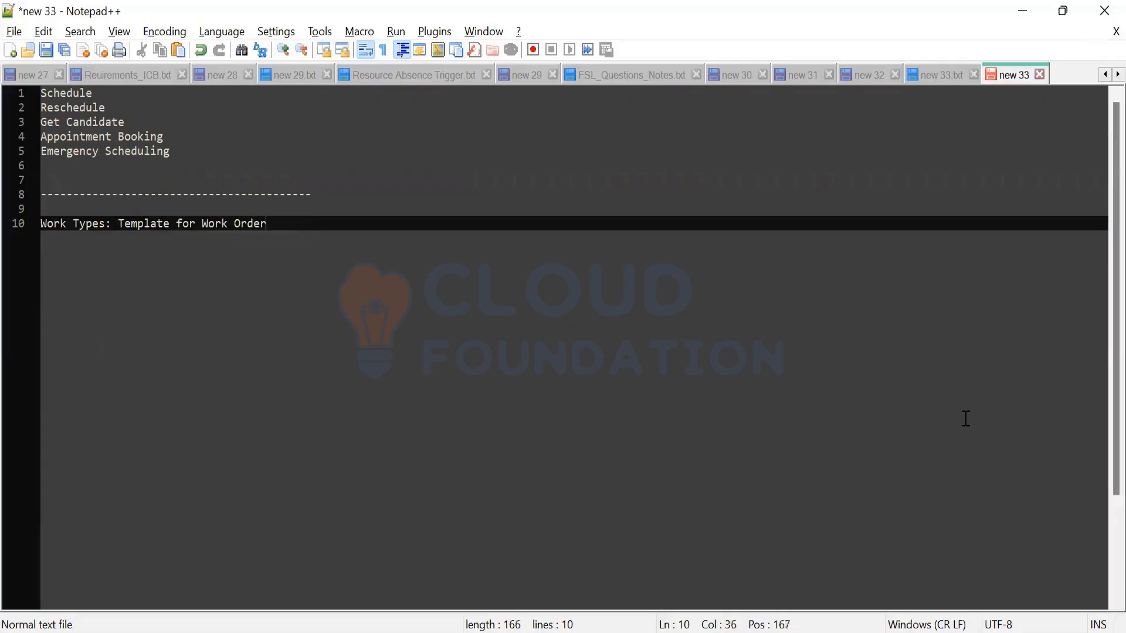
# Step: Complete the Work Types line with ", Master data setup." following Work Order
pyautogui.write(',')
pyautogui.write('M')
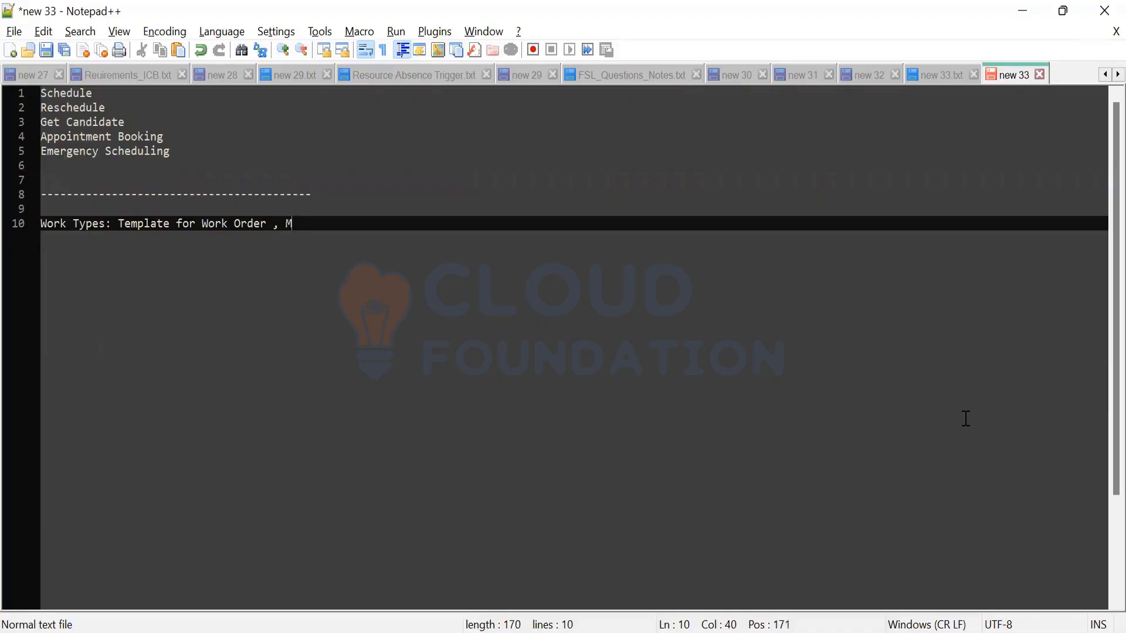
pyautogui.write('a')
pyautogui.write('ster data s')
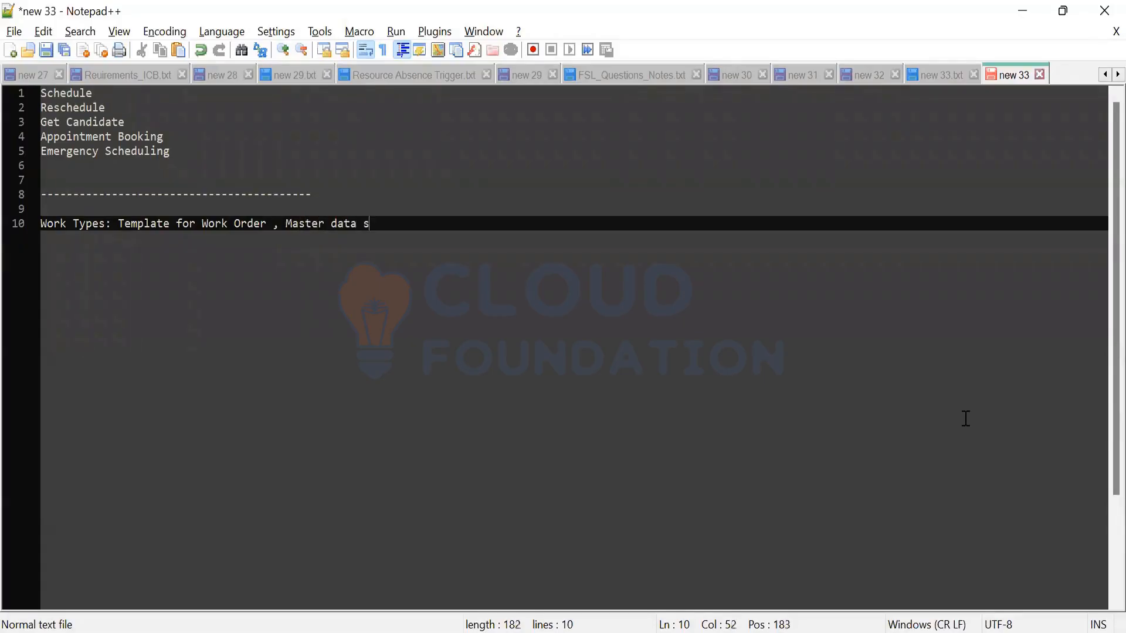
pyautogui.write('etup.')
# Step: Start a point below the Work Types line, after a blank line, reading "--> Adding Approximate time"
pyautogui.press('Return')
pyautogui.press('Return')
pyautogui.write('--')
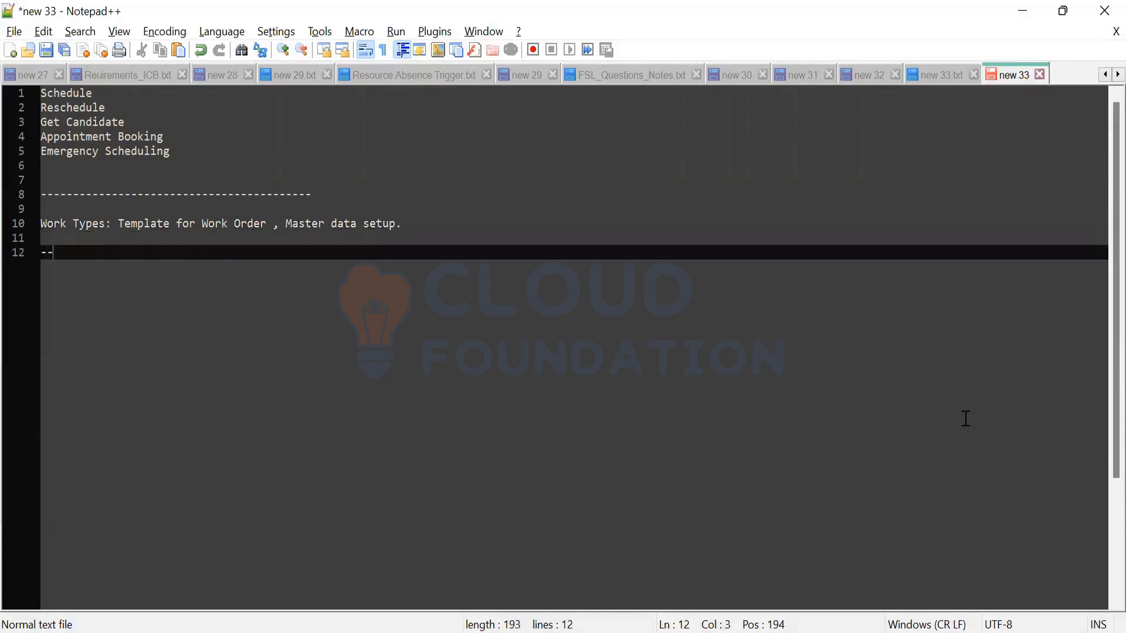
pyautogui.write('> Adding ')
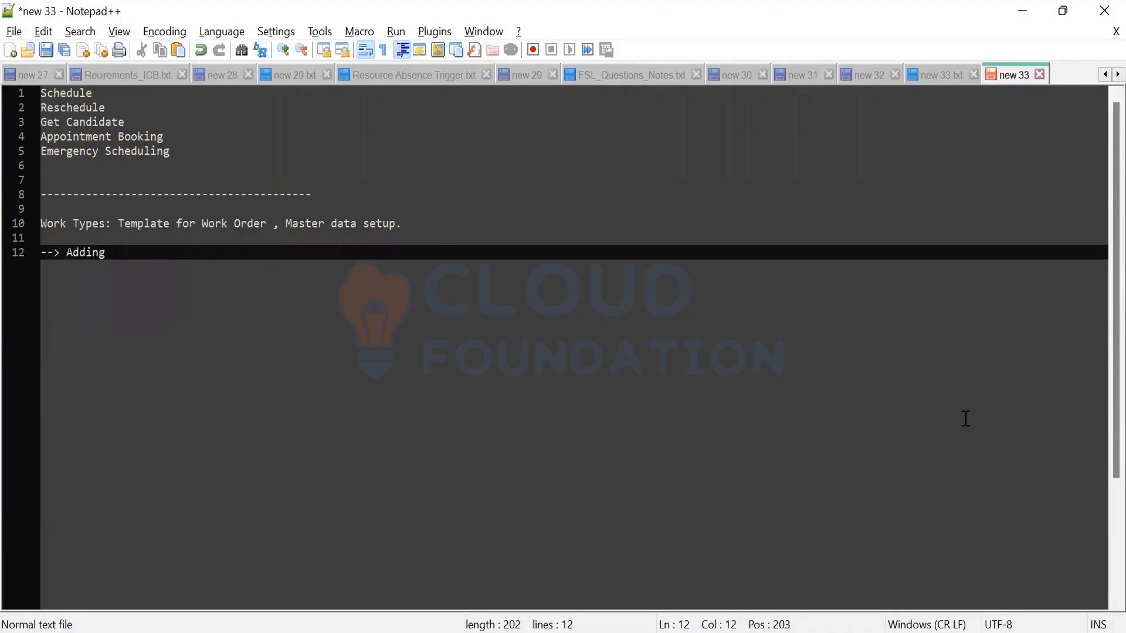
pyautogui.write('Appromi')
pyautogui.press('BackSpace')
pyautogui.press('BackSpace')
pyautogui.write('ximate time')
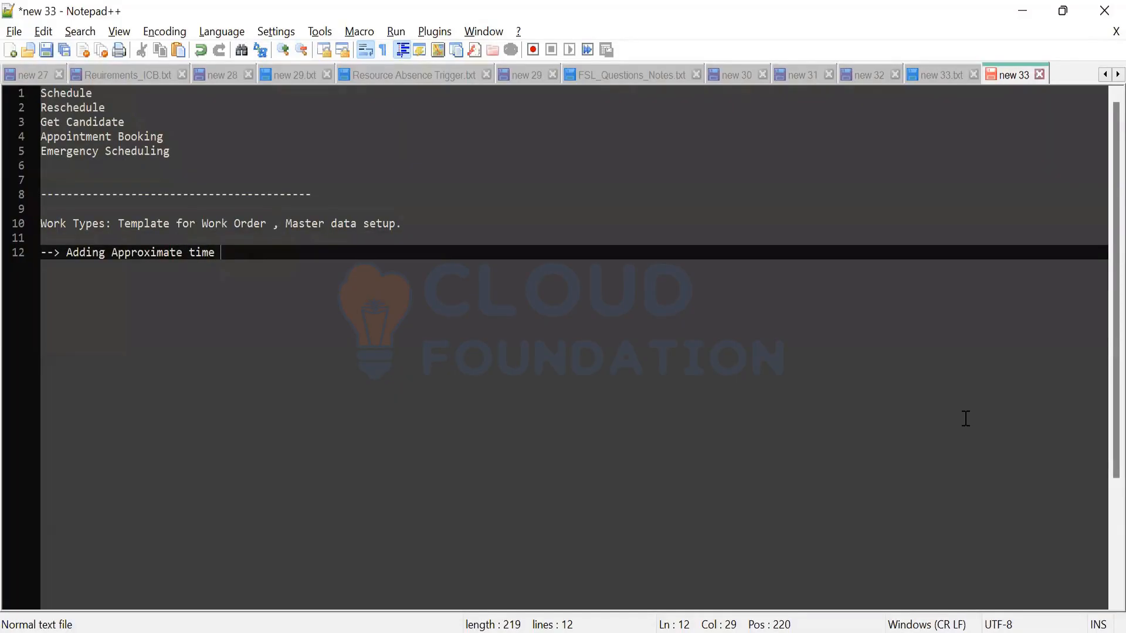
# Step: Extend the arrow point with "+ Parts and Skills which required to do the job"
pyautogui.write(' + Parts and Skil')
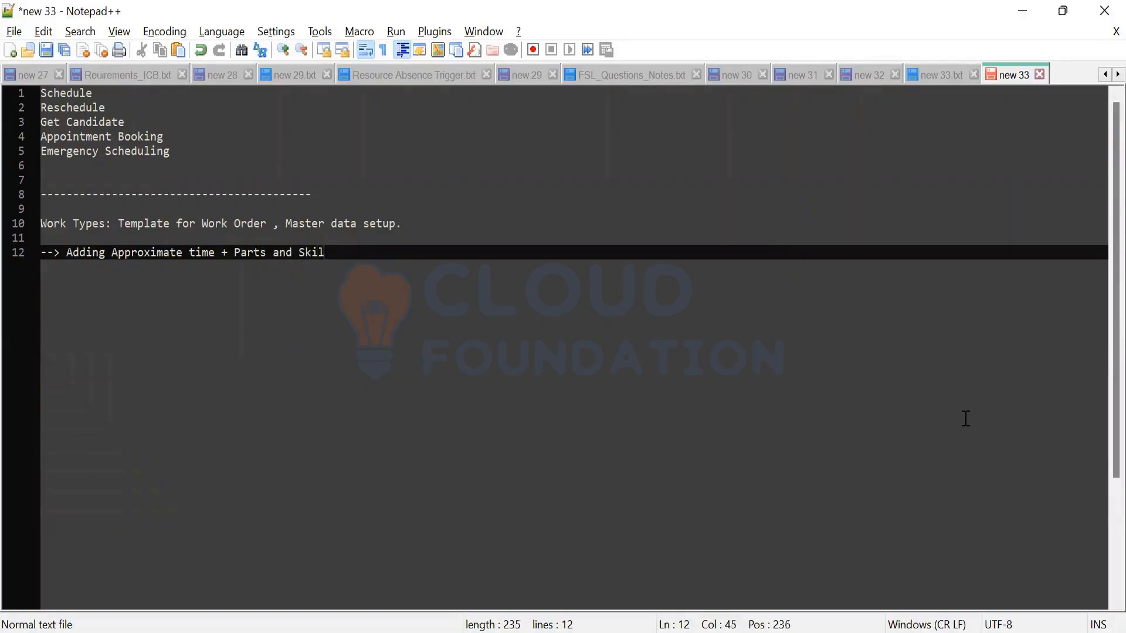
pyautogui.write('ls which')
pyautogui.write('a')
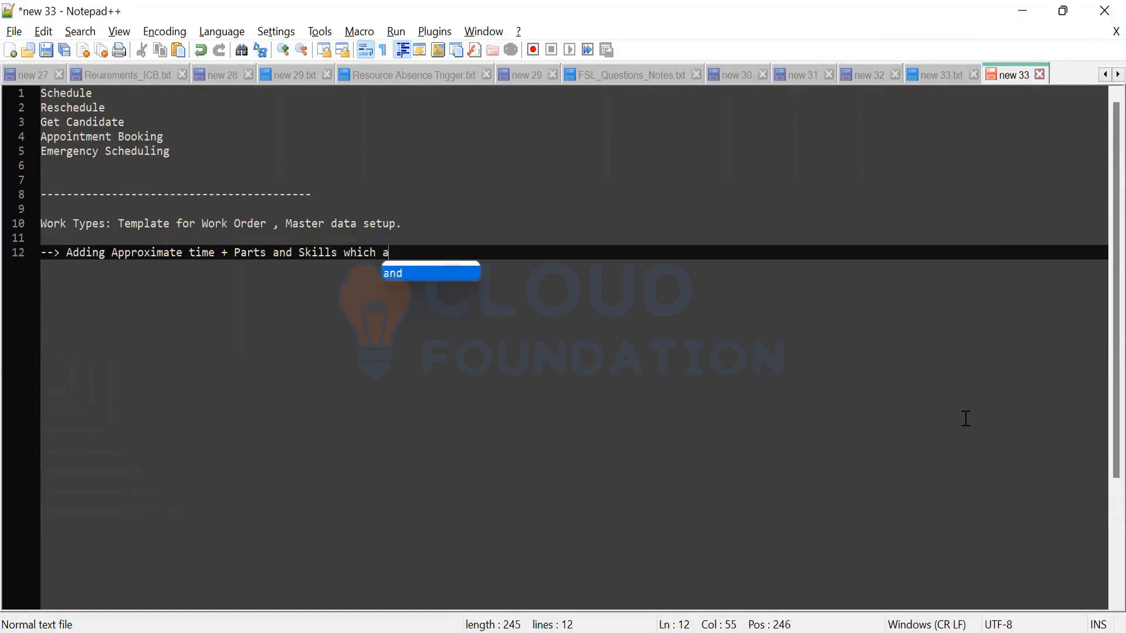
pyautogui.press('BackSpace')
pyautogui.write('requ')
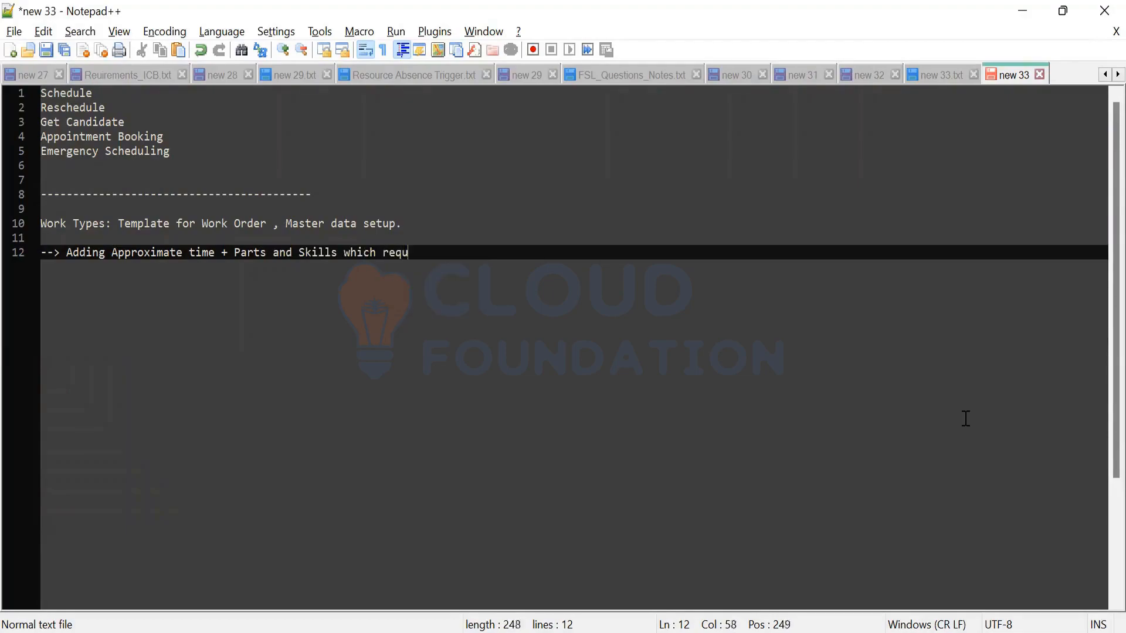
pyautogui.write('ired to do jon')
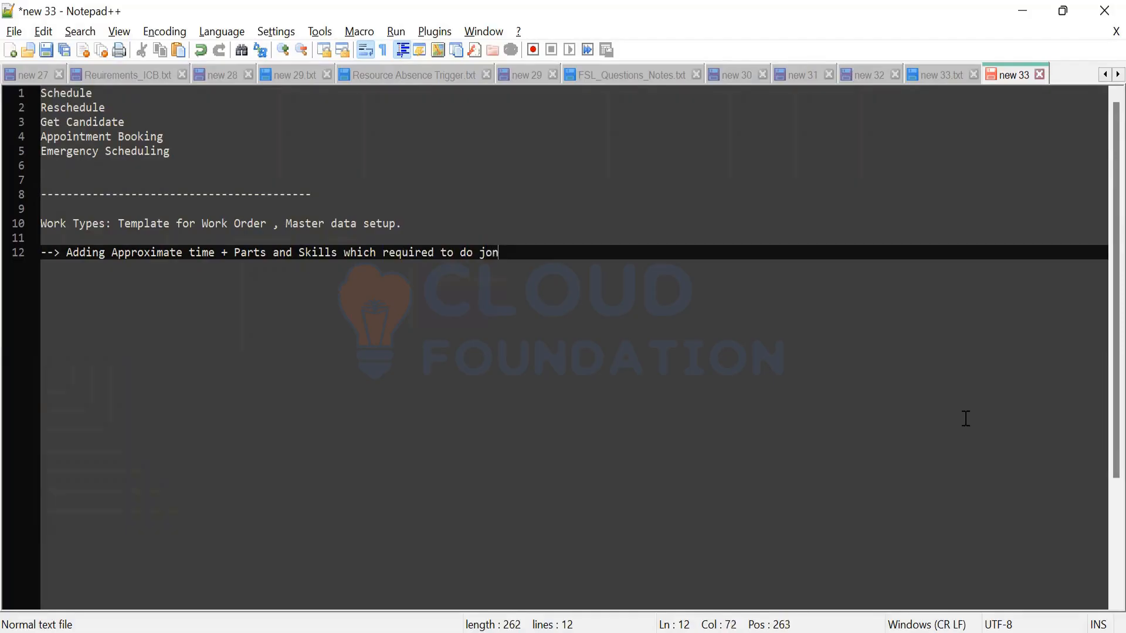
pyautogui.press('BackSpace')
pyautogui.press('BackSpace')
pyautogui.press('BackSpace')
pyautogui.write('the job')
# Step: Highlight the words Skills, job and Approximate in the arrow point for review
pyautogui.doubleClick(317, 252)
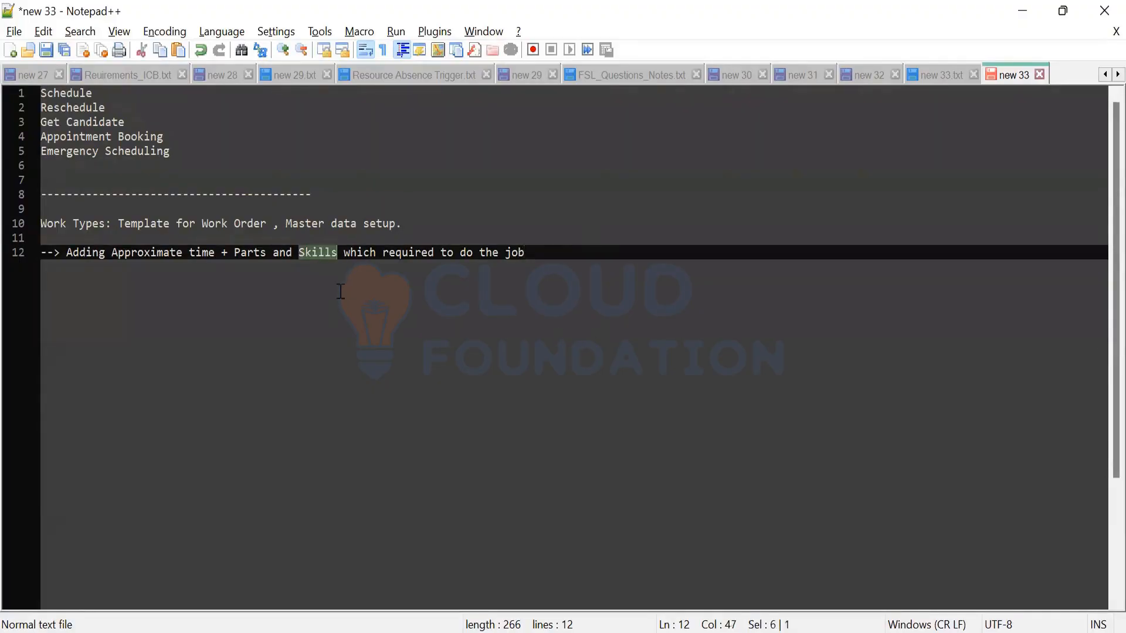
pyautogui.doubleClick(515, 253)
pyautogui.doubleClick(176, 252)
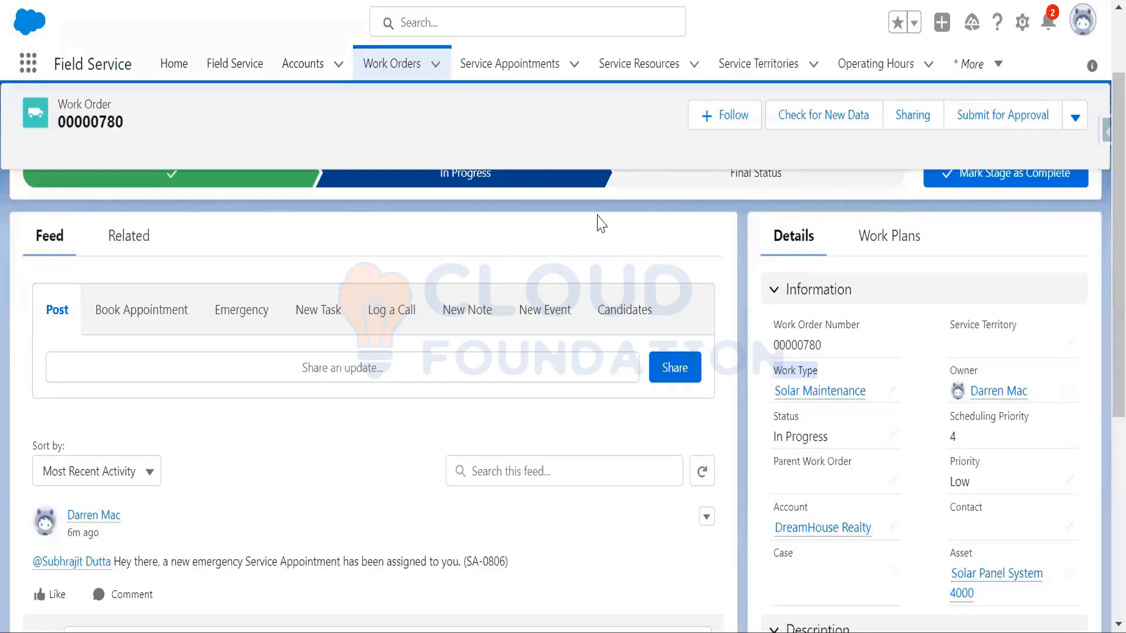
# Step: Switch to Salesforce, find Work Types among the app items and show the All Work Types list view
pyautogui.scroll(3, 645, 205)
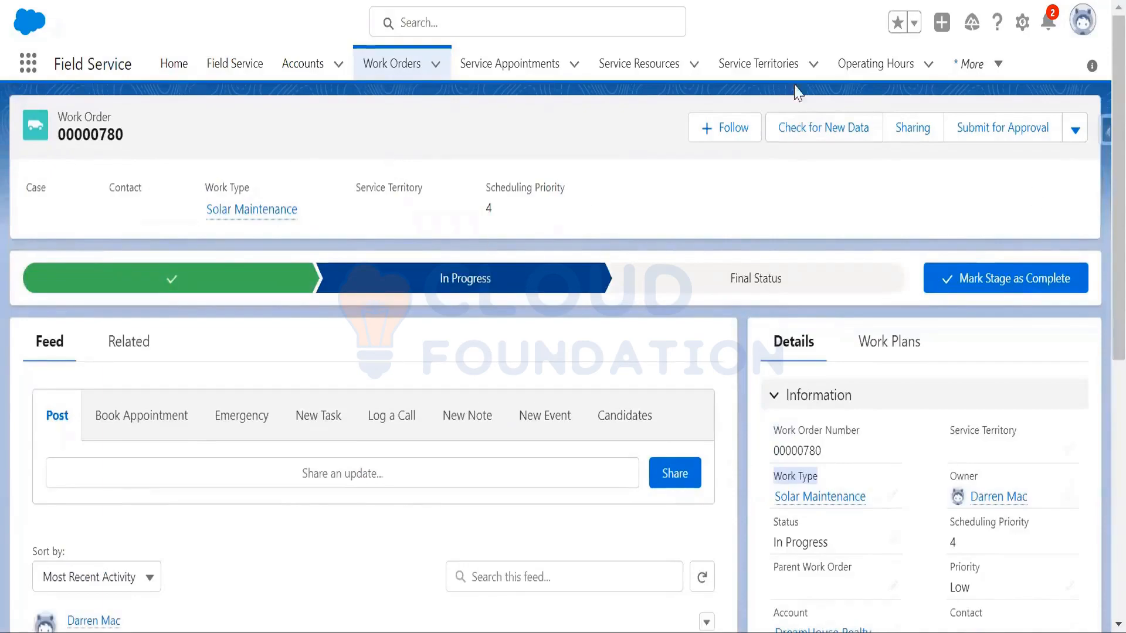
pyautogui.click(28, 68)
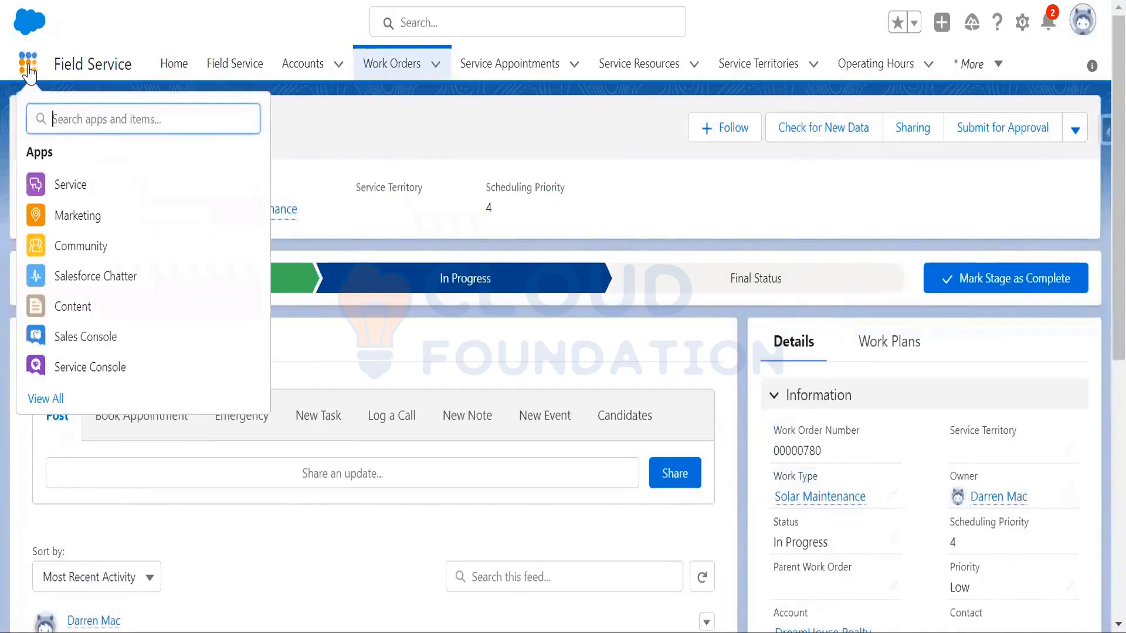
pyautogui.write('wor')
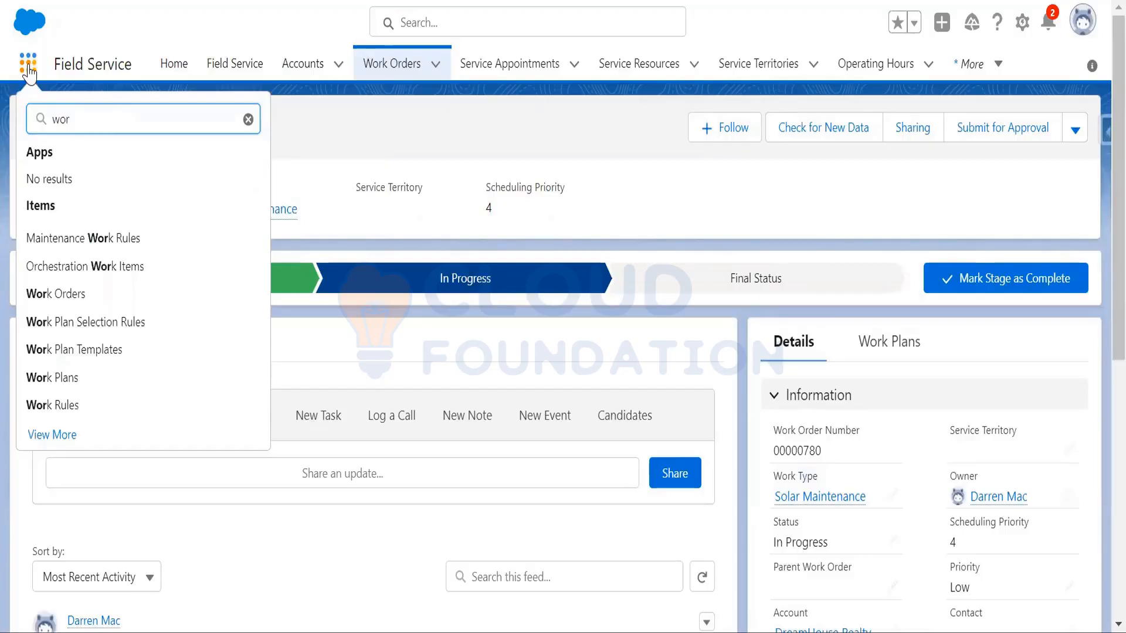
pyautogui.write('k t')
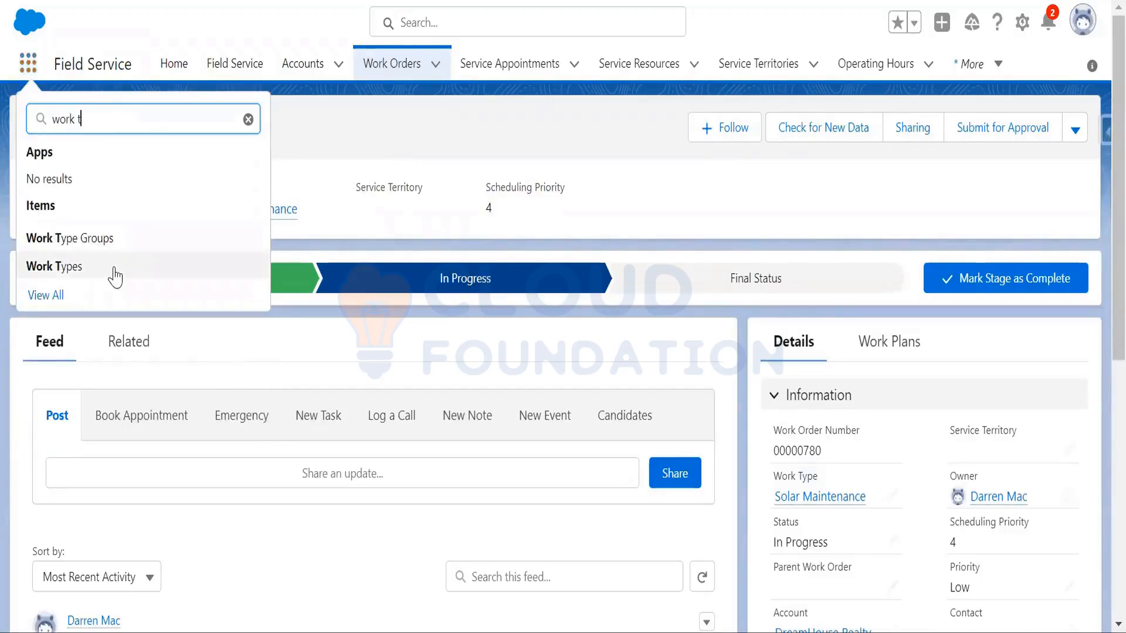
pyautogui.click(115, 266)
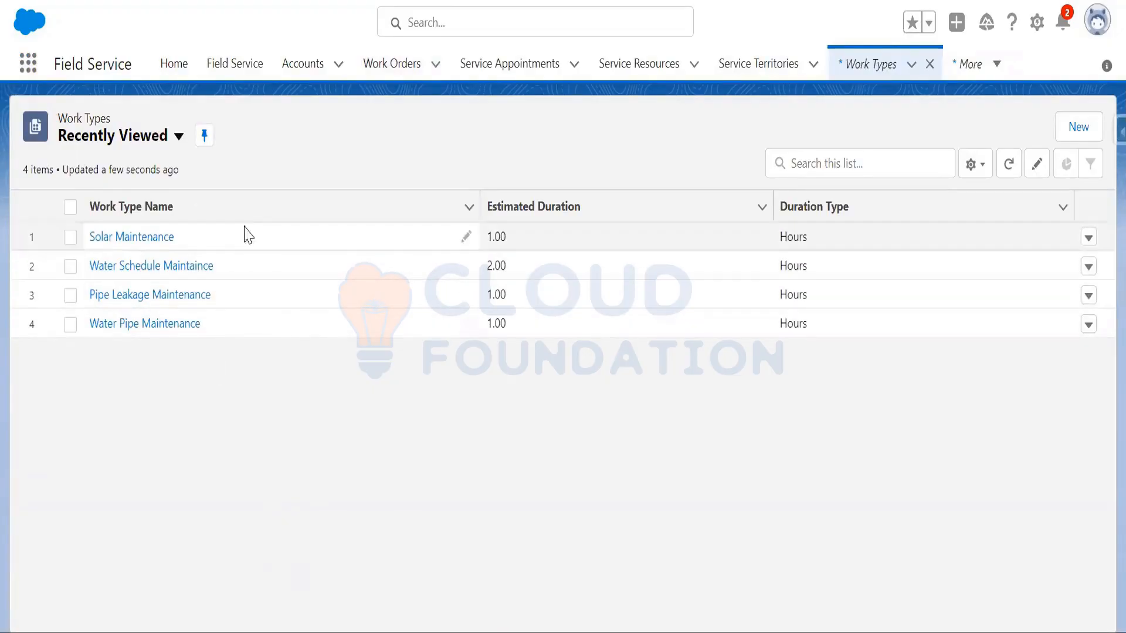
pyautogui.click(156, 141)
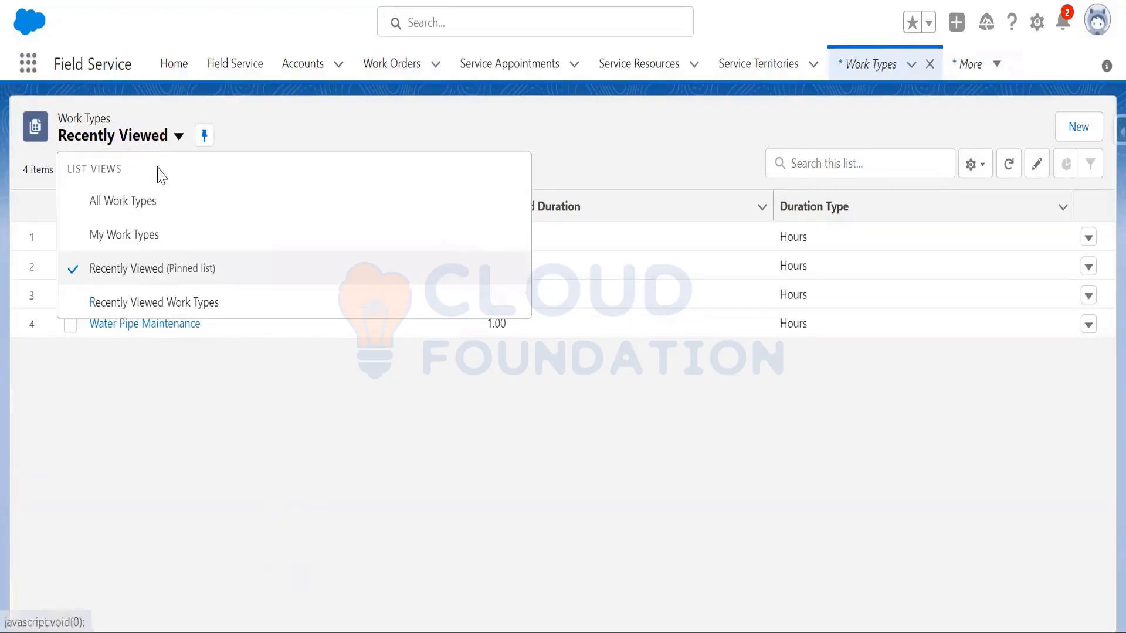
pyautogui.click(134, 202)
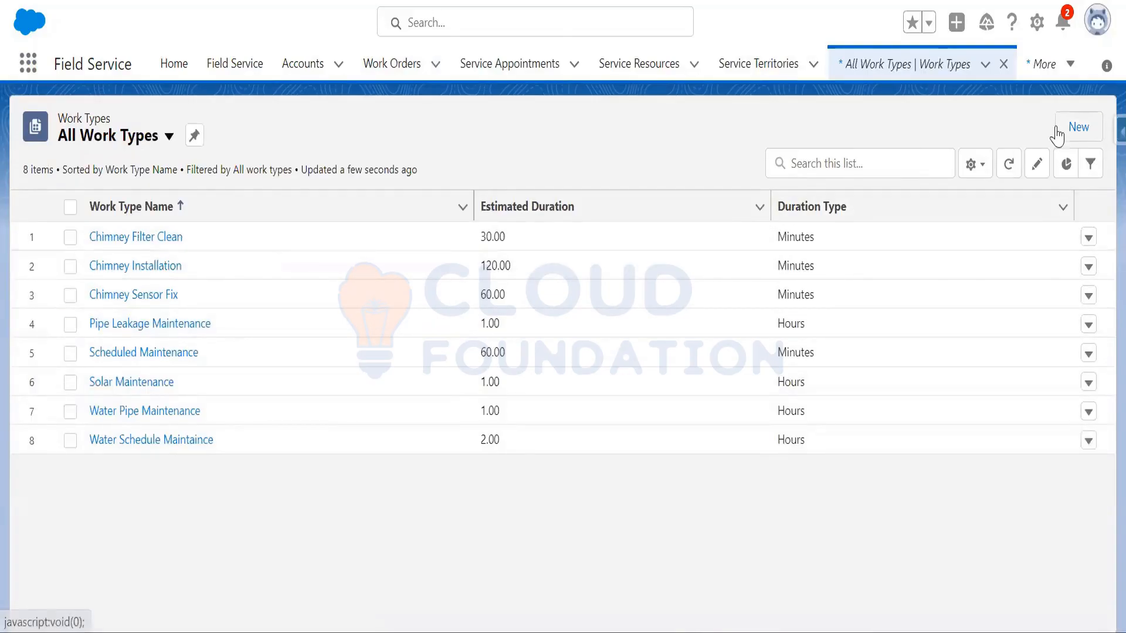
# Step: Start a new work type named Installation of Cables with the description "Install Cable Connection"
pyautogui.click(1076, 139)
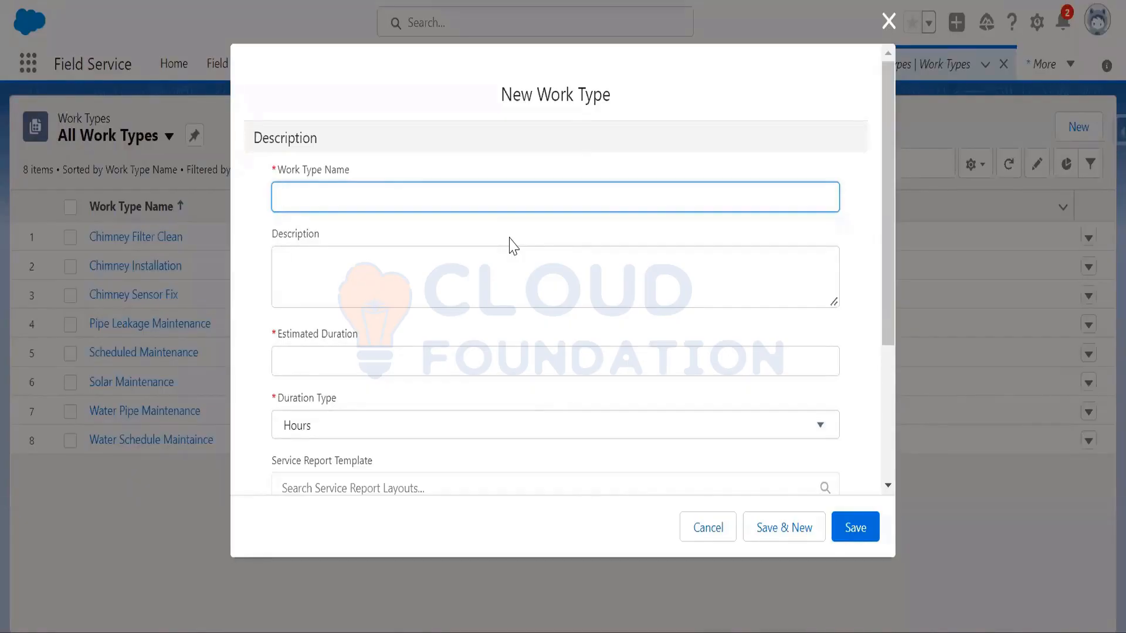
pyautogui.write('Installation ')
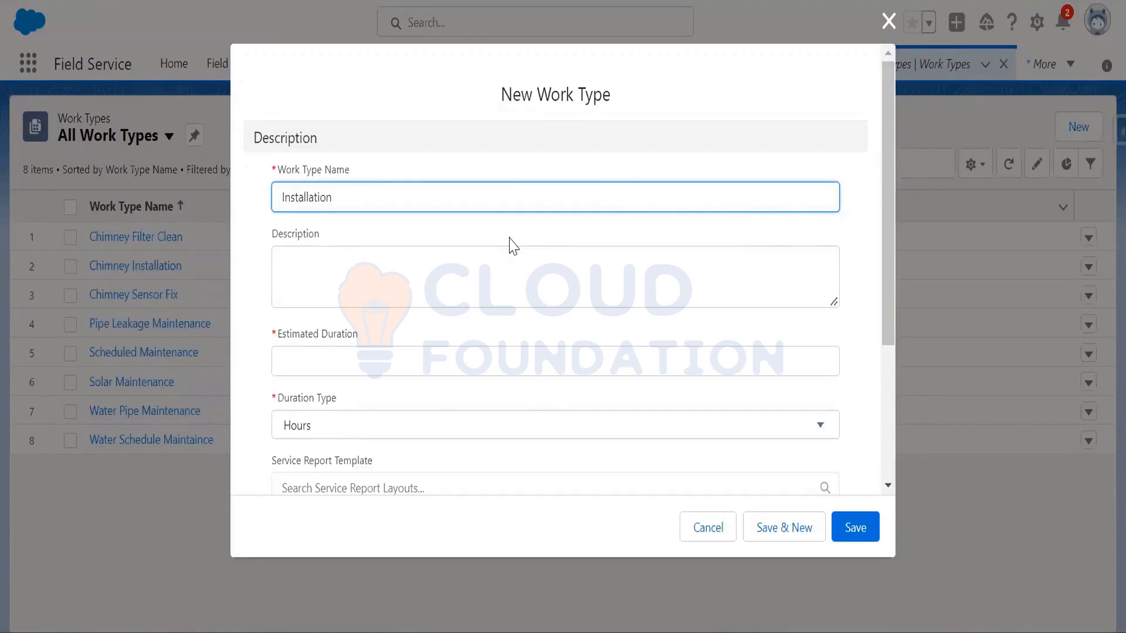
pyautogui.write('of Cables')
pyautogui.click(387, 288)
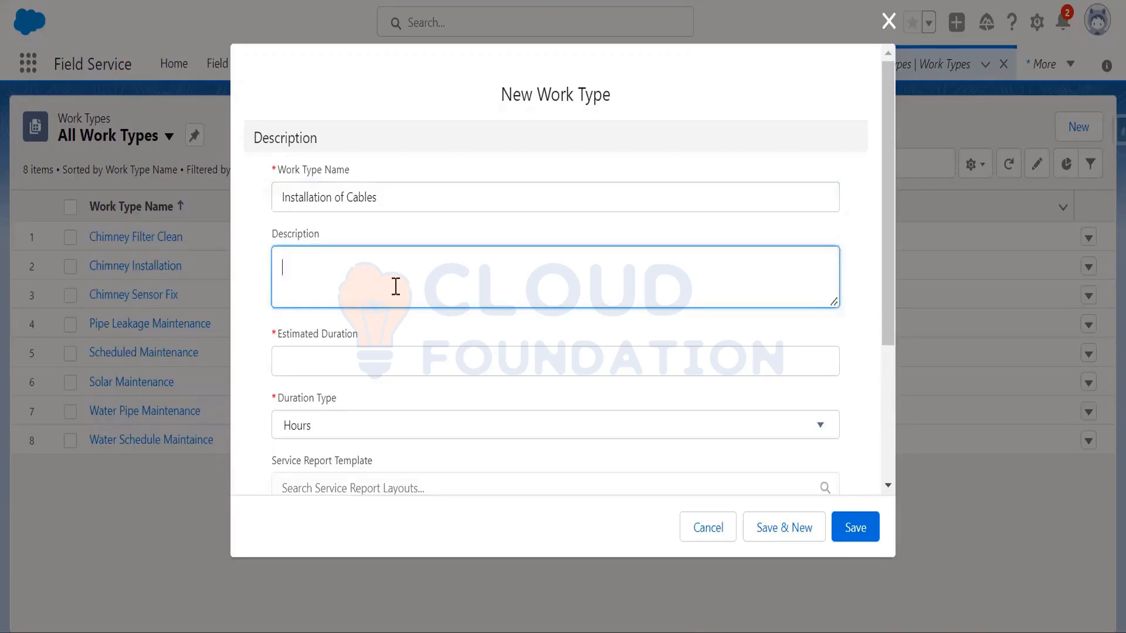
pyautogui.write('Install Cable Connection')
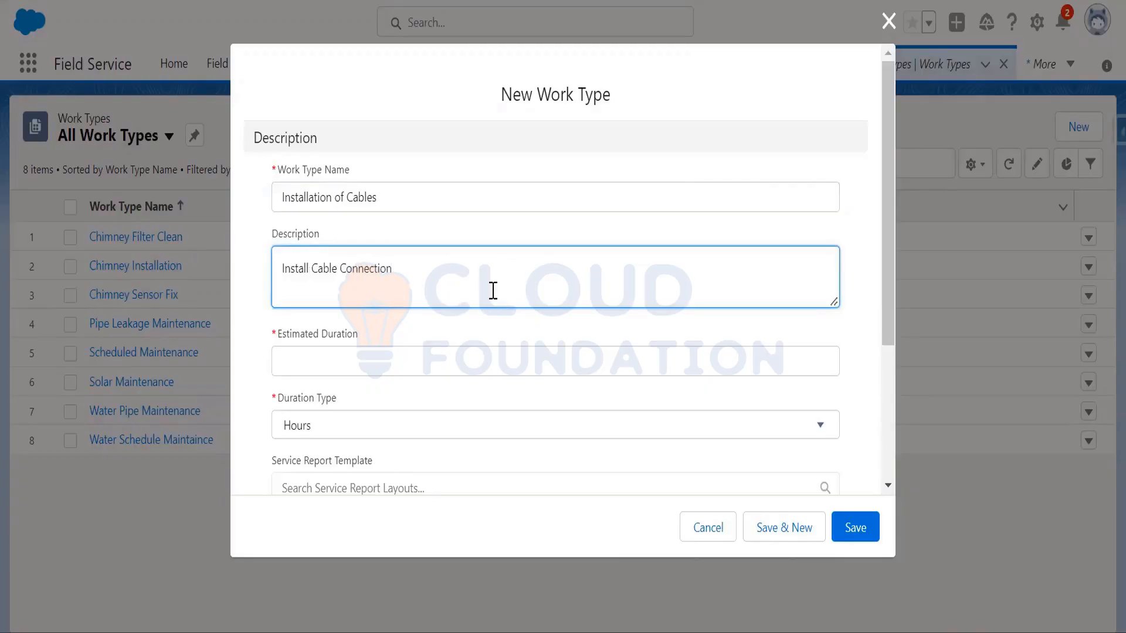
# Step: Set the new work type's estimated duration to 2, keeping Hours as the duration type
pyautogui.scroll(-2, 516, 302)
pyautogui.click(425, 259)
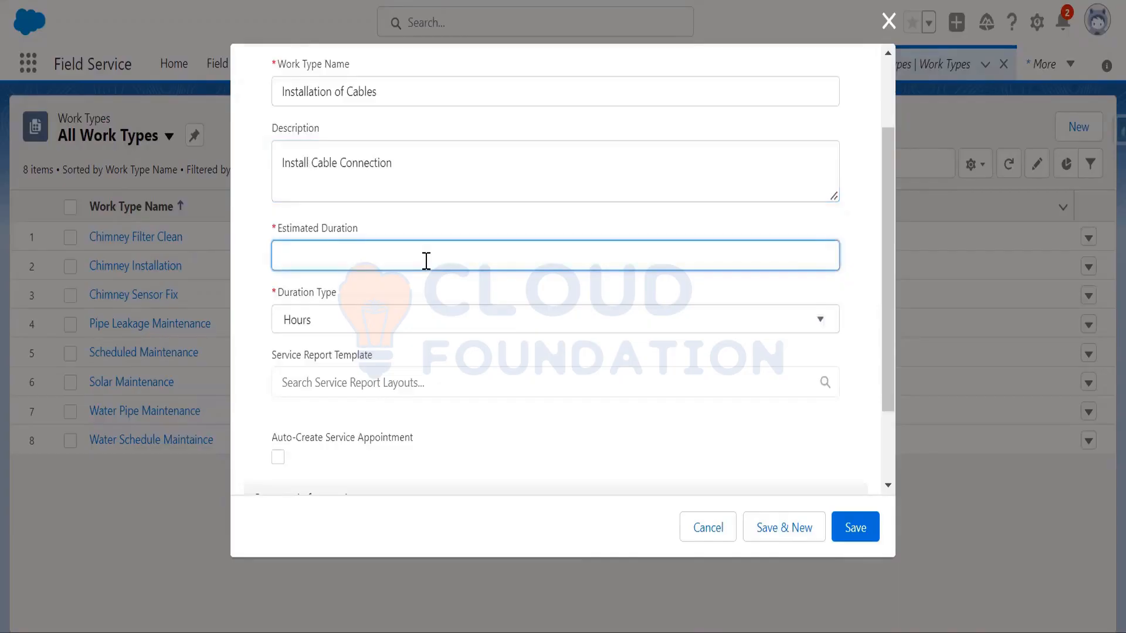
pyautogui.write('2')
pyautogui.click(344, 329)
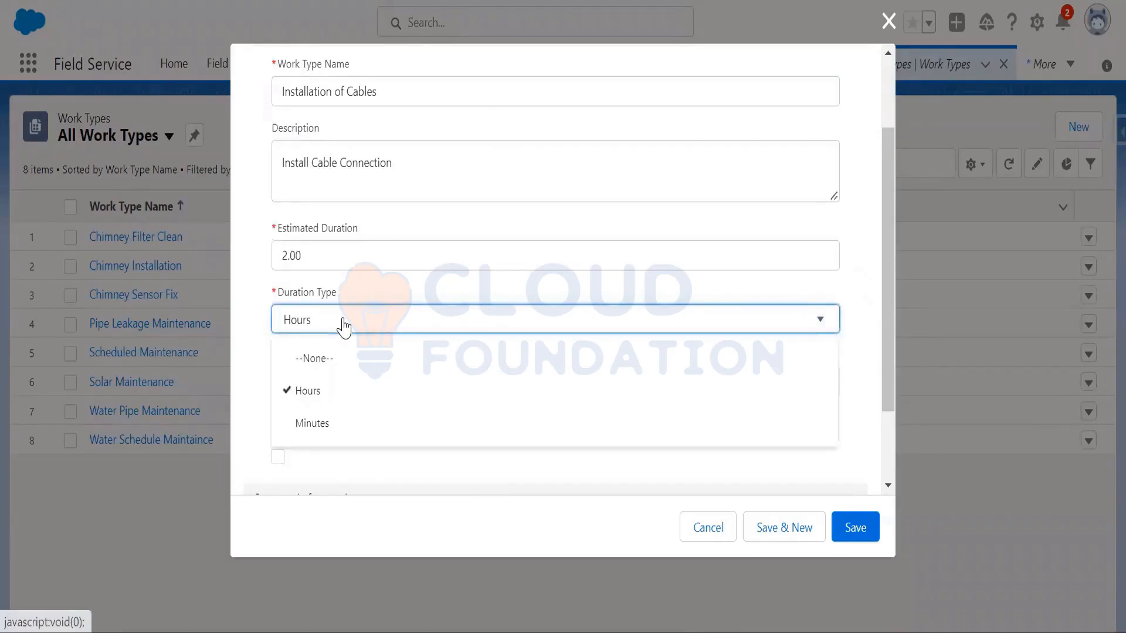
pyautogui.click(503, 289)
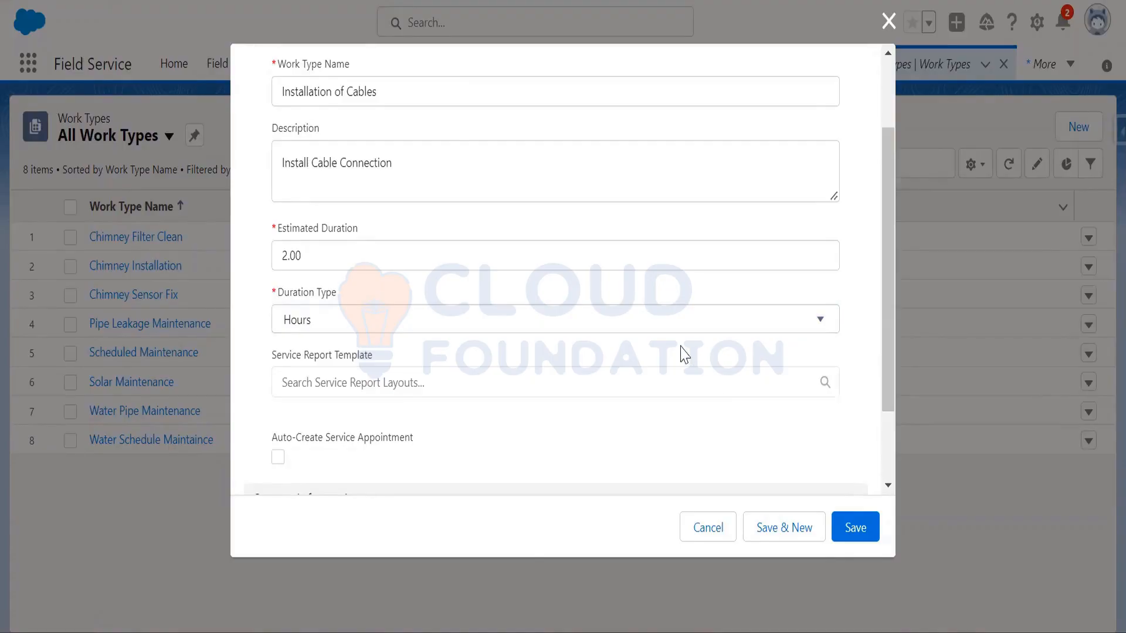
# Step: Enable Auto-Create Service Appointment for the new work type and save the record
pyautogui.scroll(-2, 674, 355)
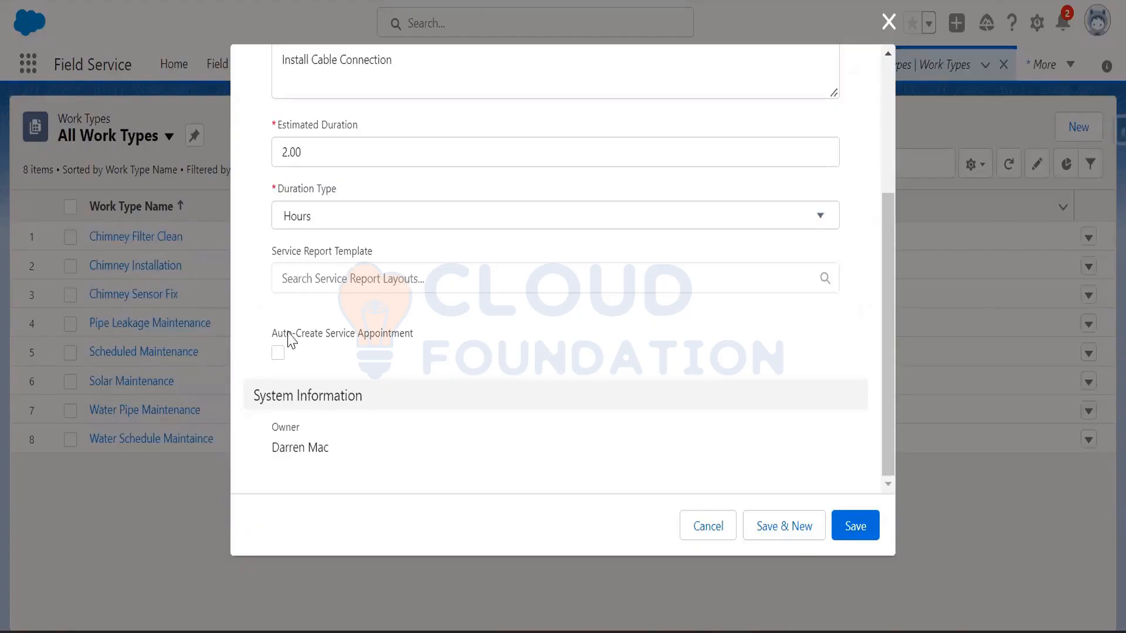
pyautogui.moveTo(269, 331); pyautogui.dragTo(415, 334)
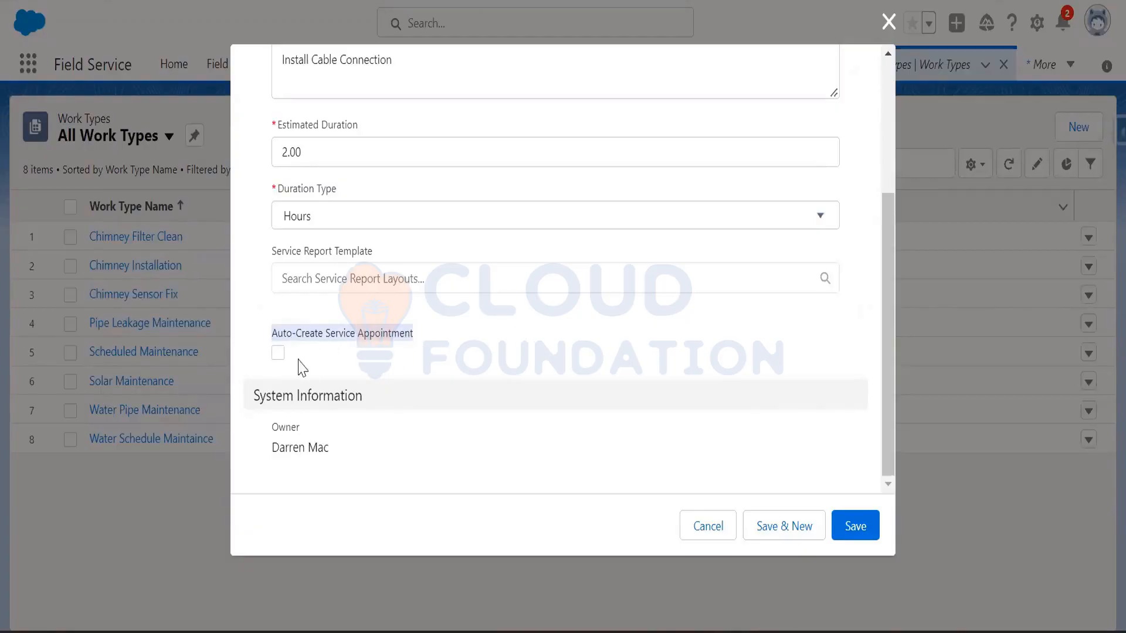
pyautogui.click(278, 353)
pyautogui.click(859, 523)
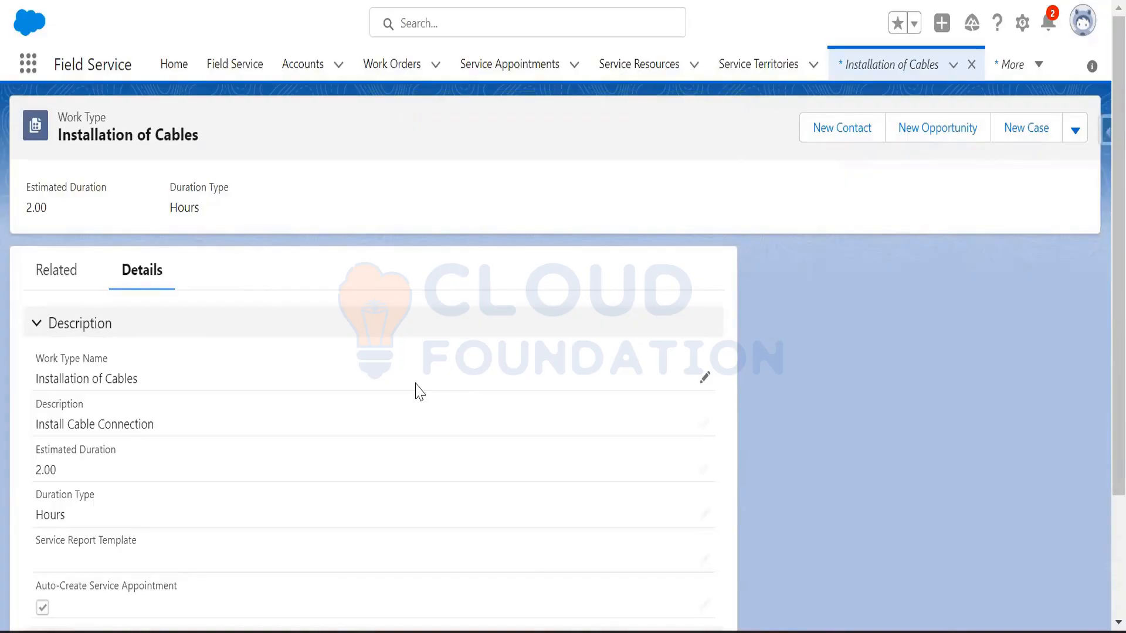
# Step: Review the Installation of Cables work type's details and display its related lists
pyautogui.scroll(-3, 244, 428)
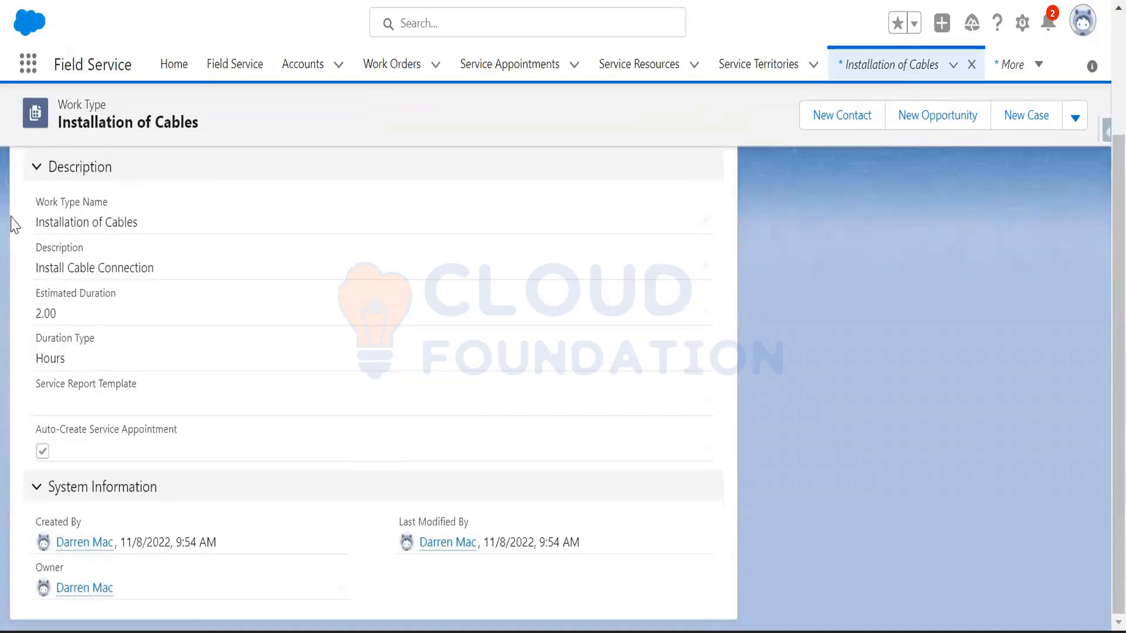
pyautogui.scroll(5, 272, 269)
pyautogui.click(58, 270)
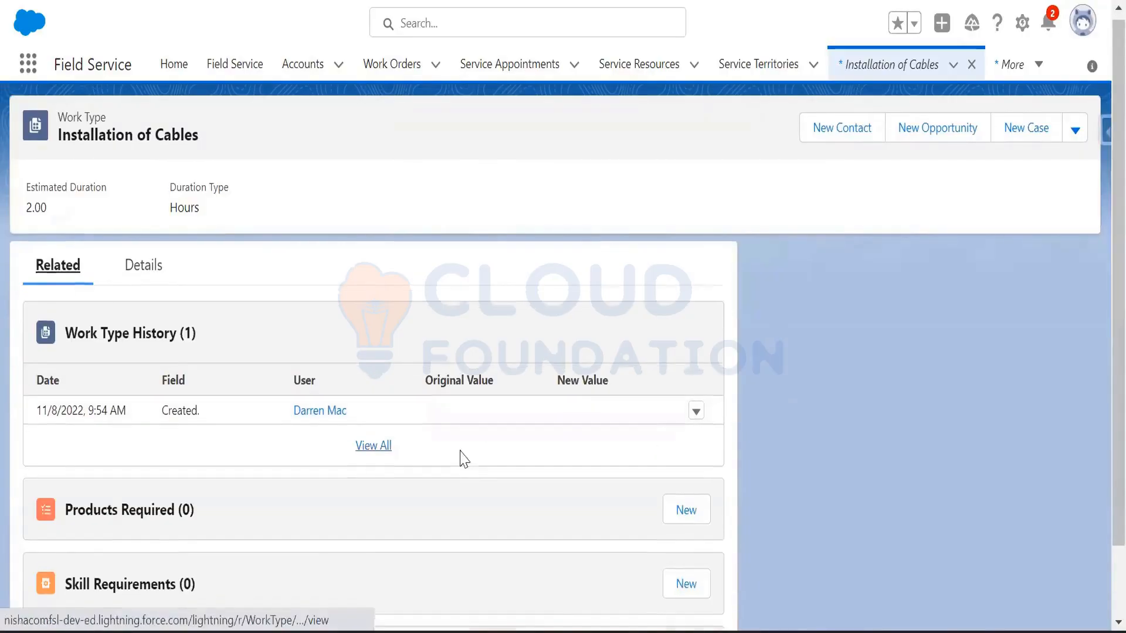
pyautogui.scroll(-2, 464, 459)
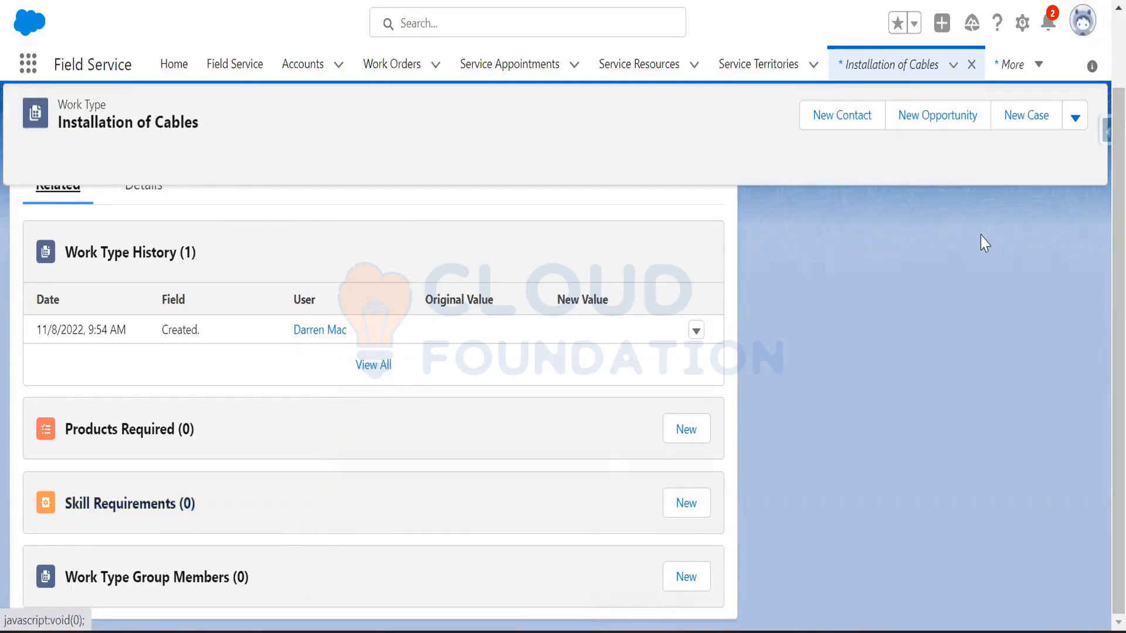
pyautogui.click(668, 514)
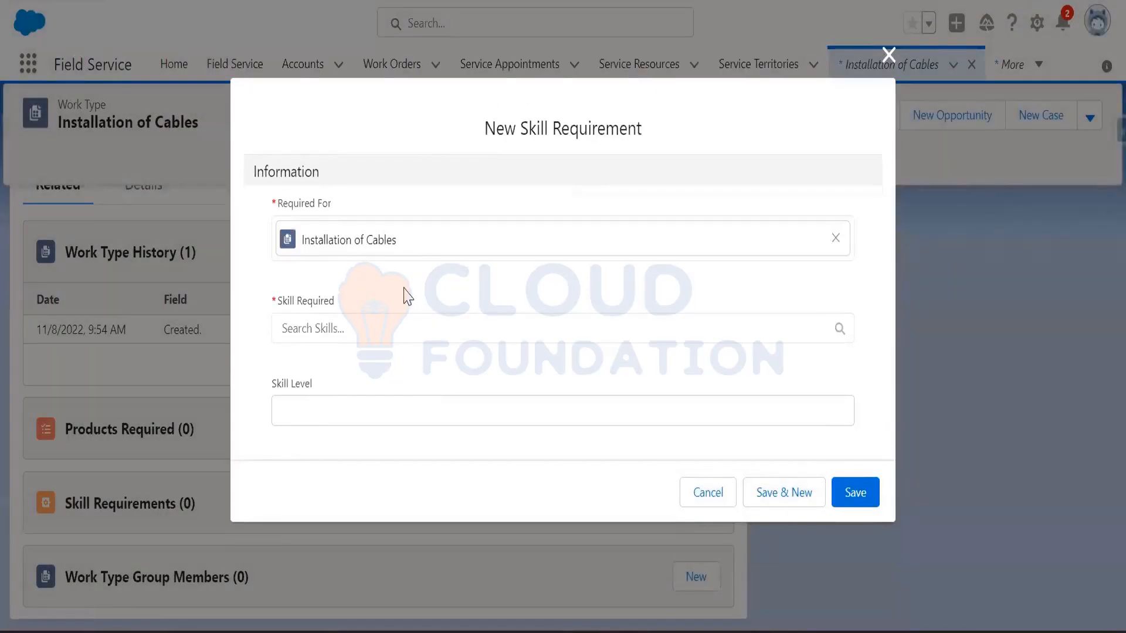
pyautogui.click(295, 330)
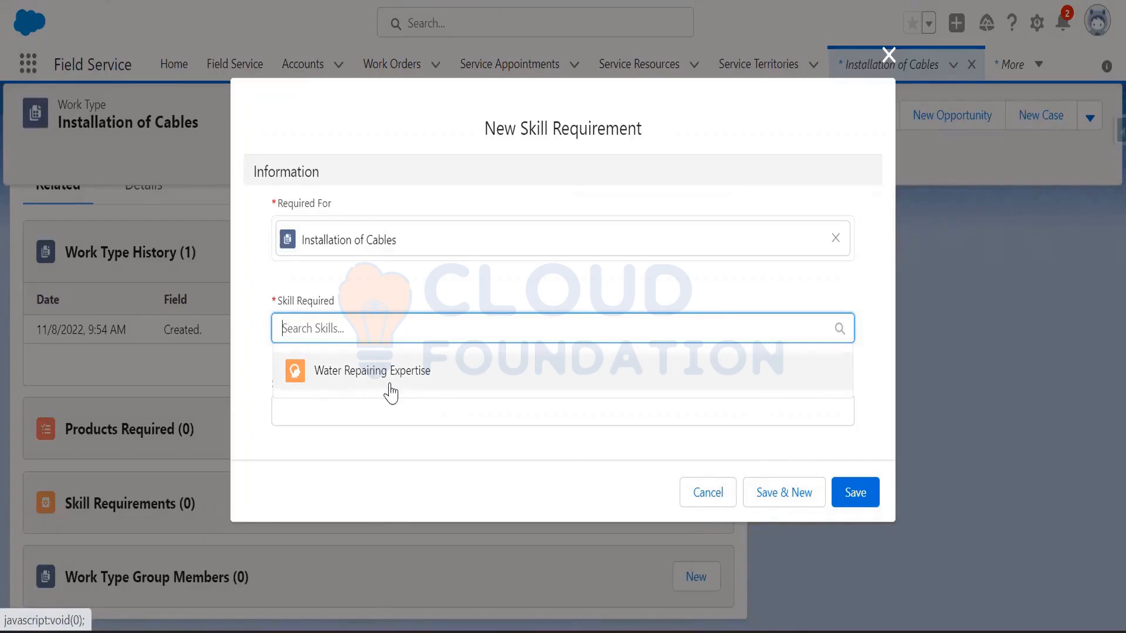
pyautogui.click(708, 495)
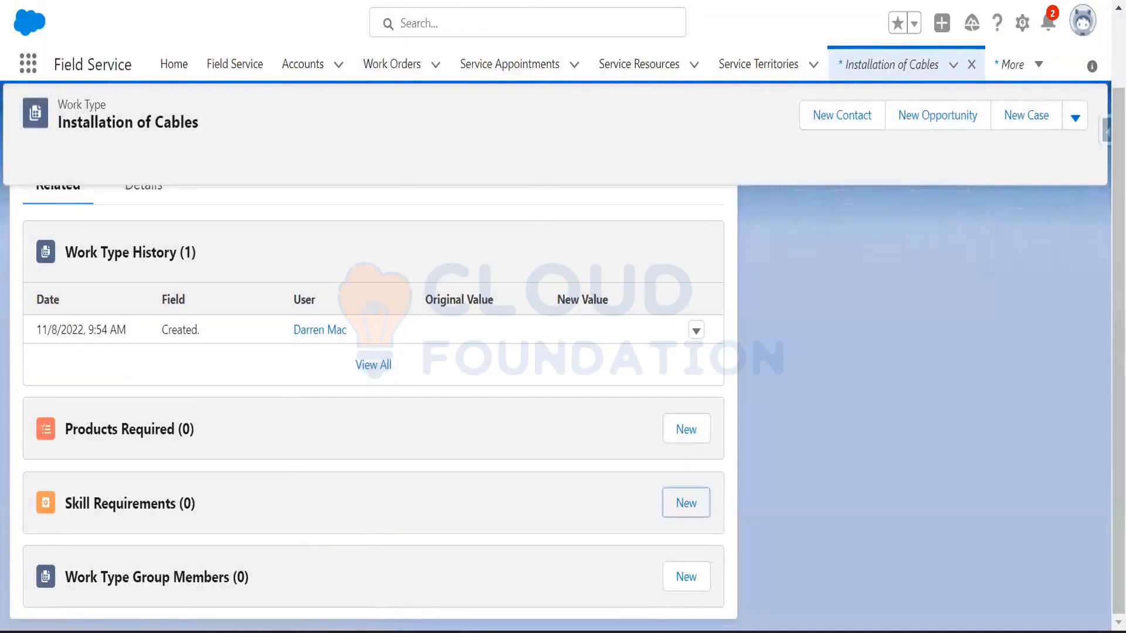
# Step: Duplicate the browser tab showing the Installation of Cables work type and open Setup for the current app from the copy
pyautogui.rightClick(307, 0)
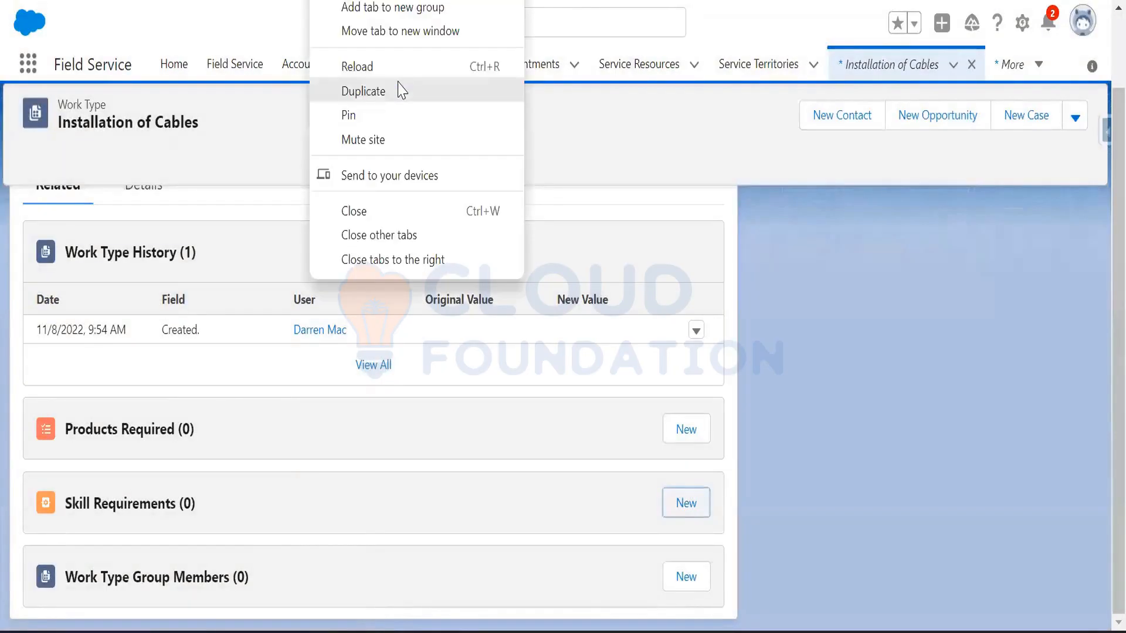
pyautogui.click(403, 88)
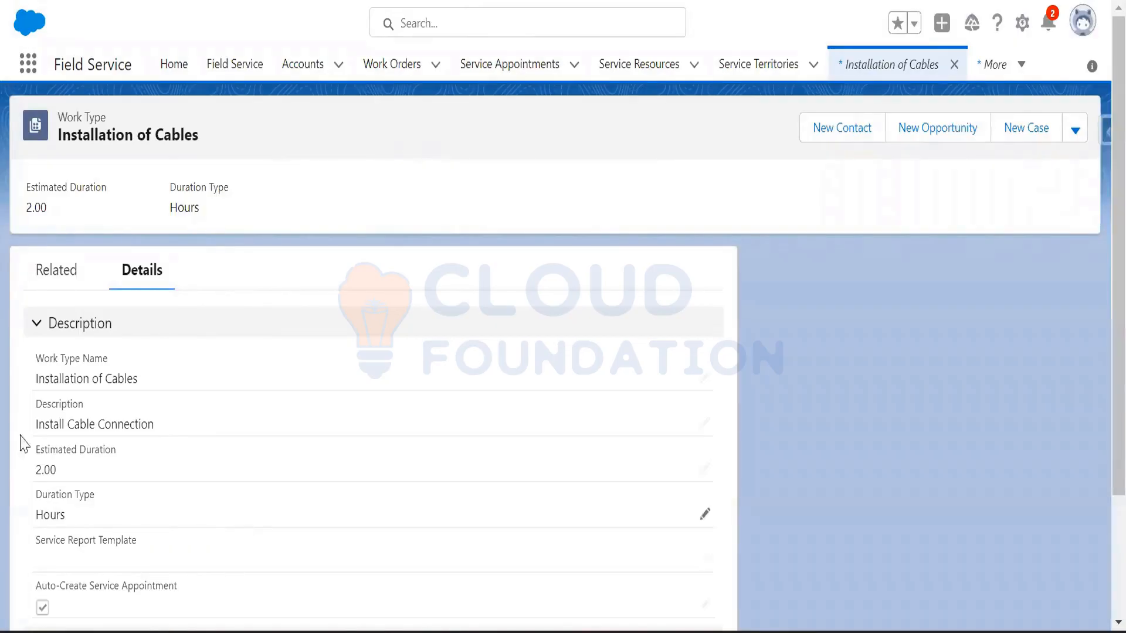
pyautogui.click(1022, 23)
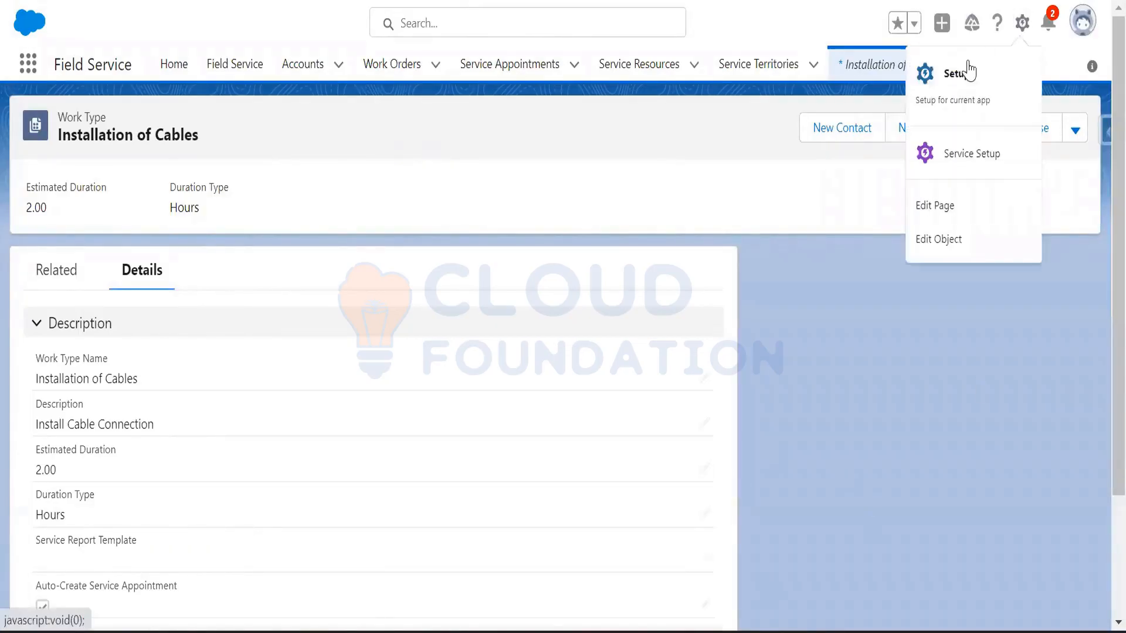
pyautogui.click(958, 73)
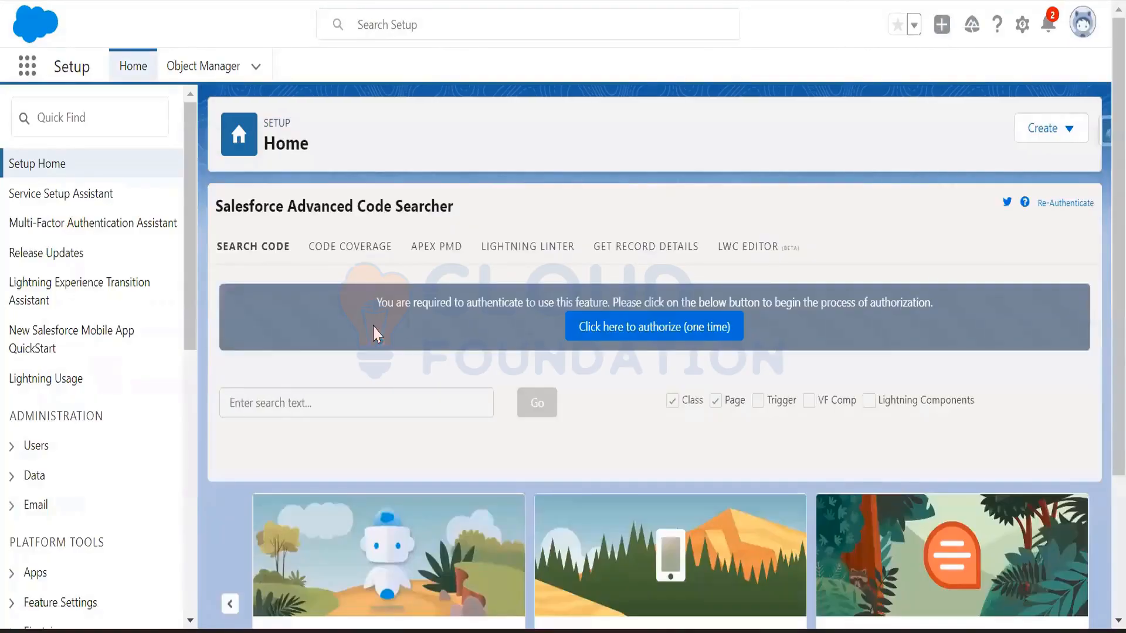
# Step: Try to find the skills settings in Lightning Setup by searching for "skill", dismissing the walkthrough tips and clearing the search
pyautogui.click(91, 122)
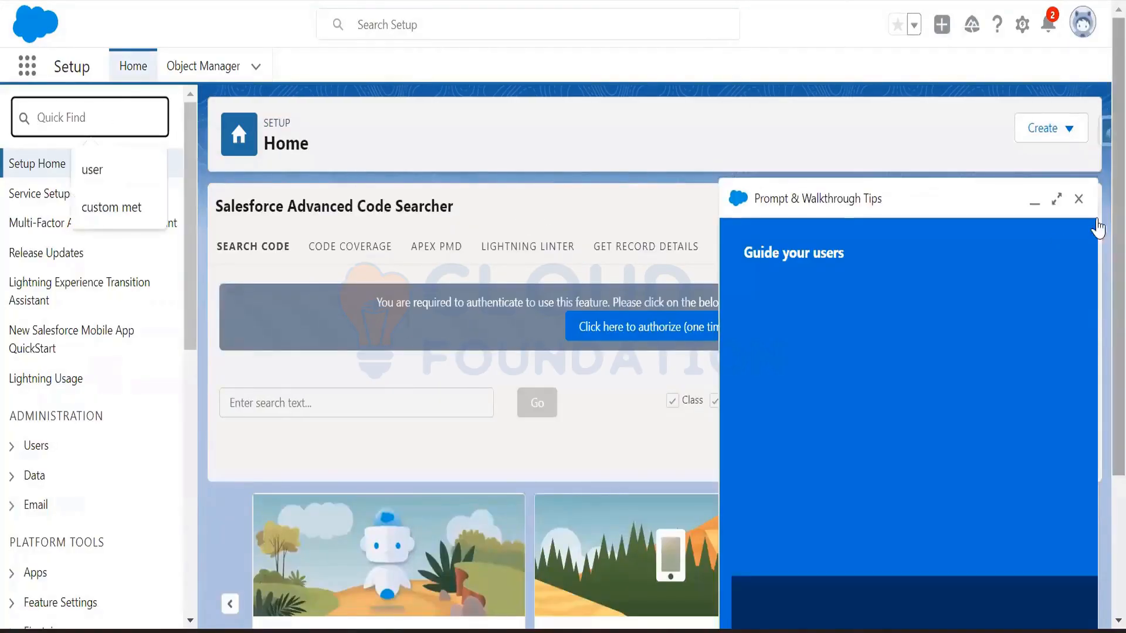
pyautogui.click(1080, 200)
pyautogui.click(117, 119)
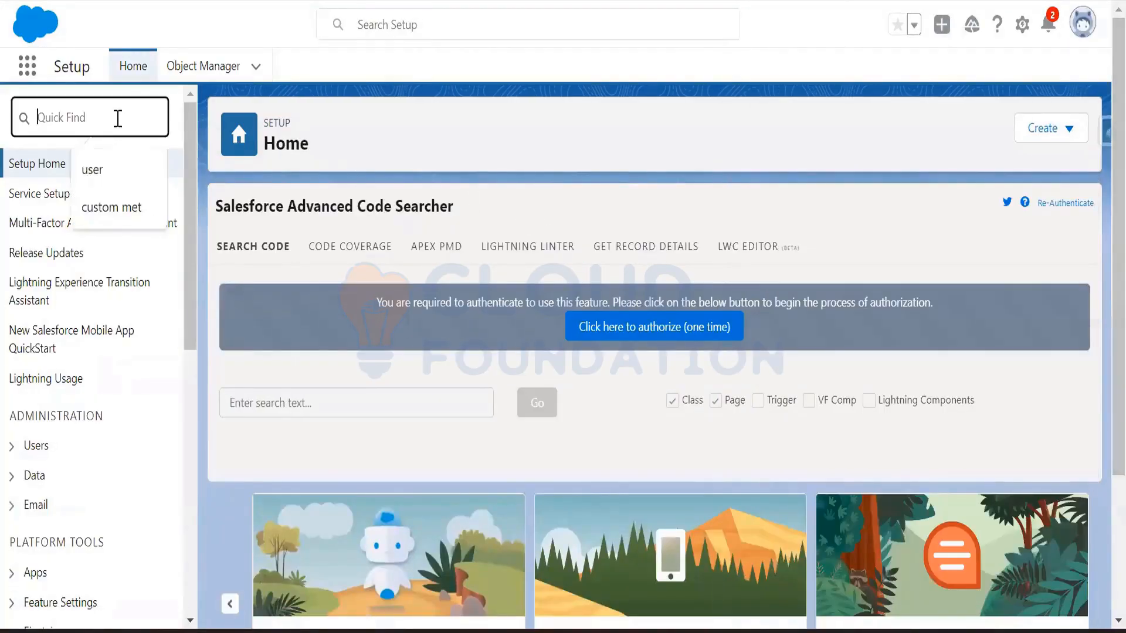
pyautogui.write('skill')
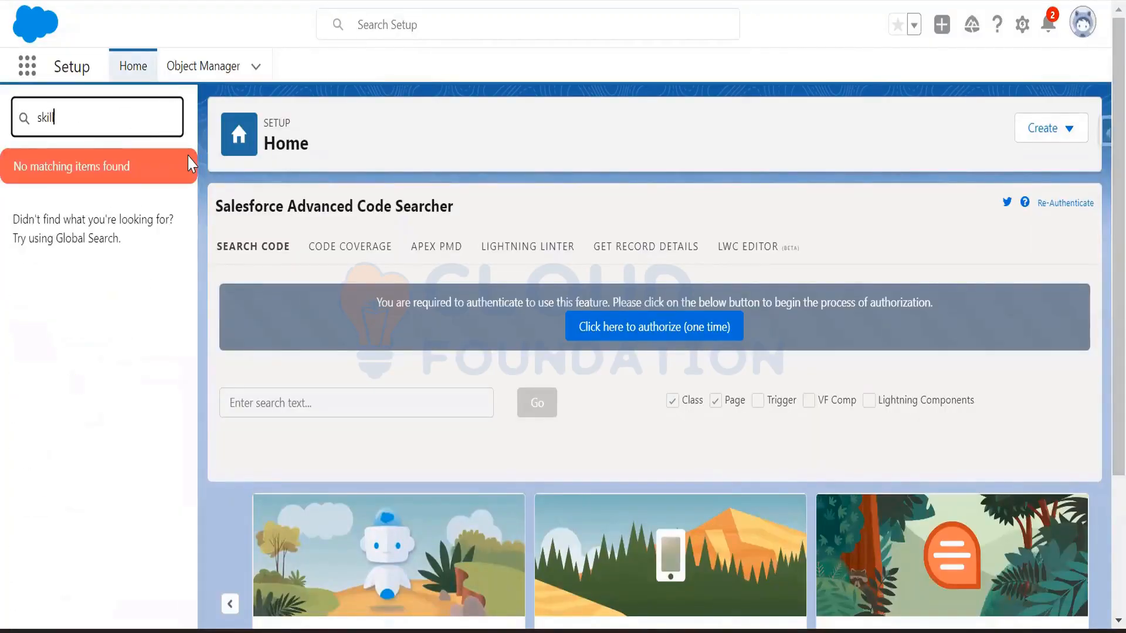
pyautogui.press('BackSpace')
pyautogui.press('BackSpace')
pyautogui.press('BackSpace')
pyautogui.press('BackSpace')
pyautogui.press('BackSpace')
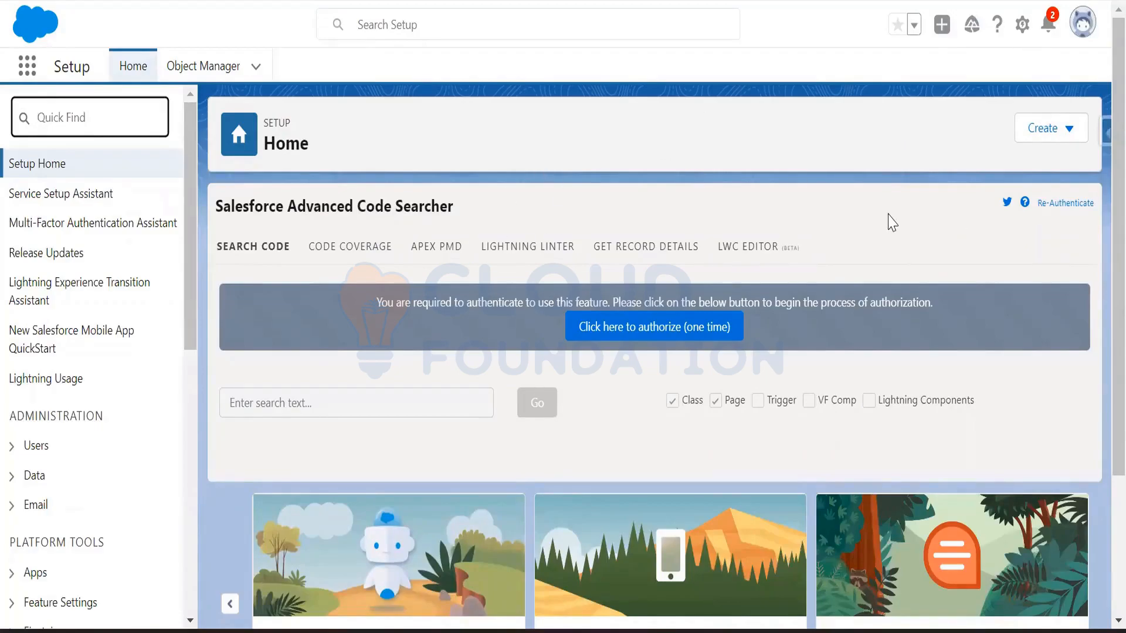
# Step: Switch from Lightning Experience to Salesforce Classic and open Setup there
pyautogui.click(1083, 24)
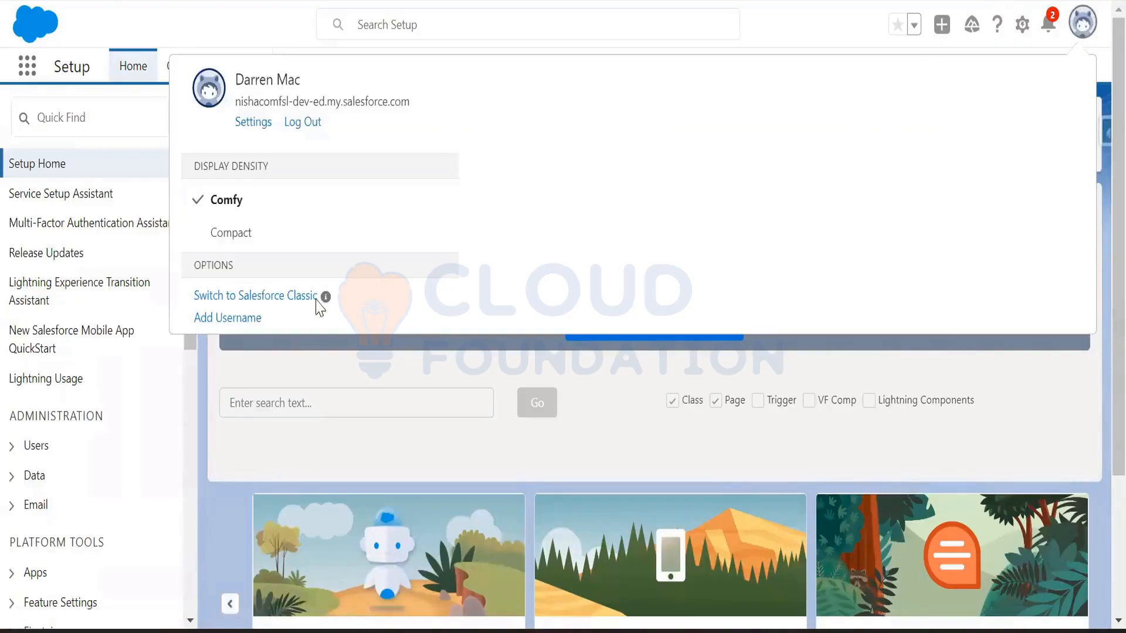
pyautogui.click(285, 305)
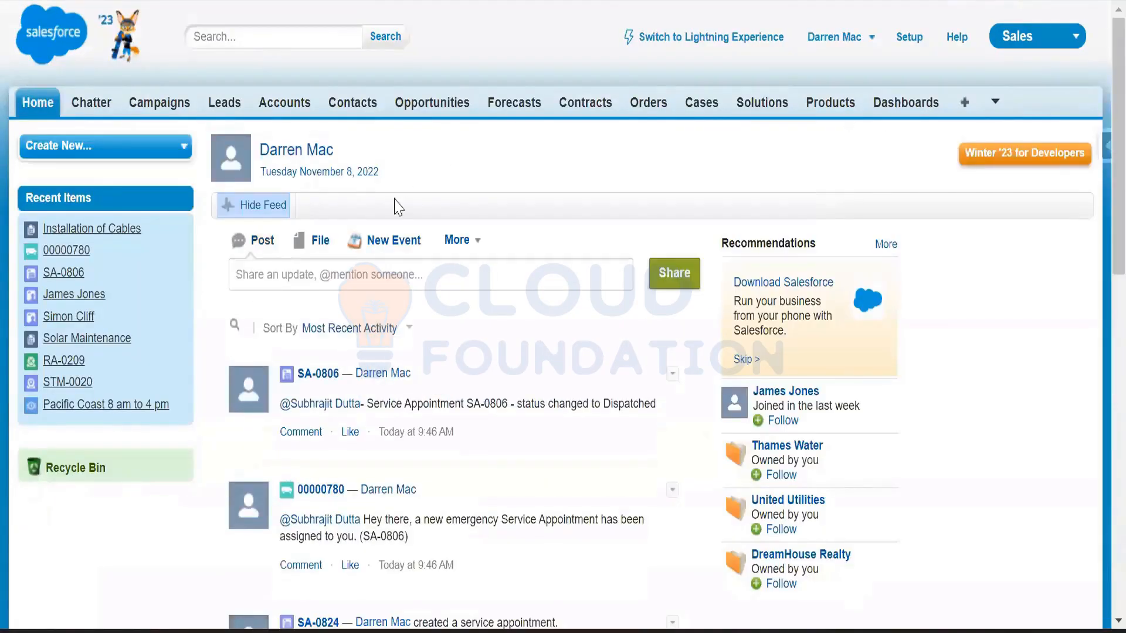
pyautogui.click(908, 38)
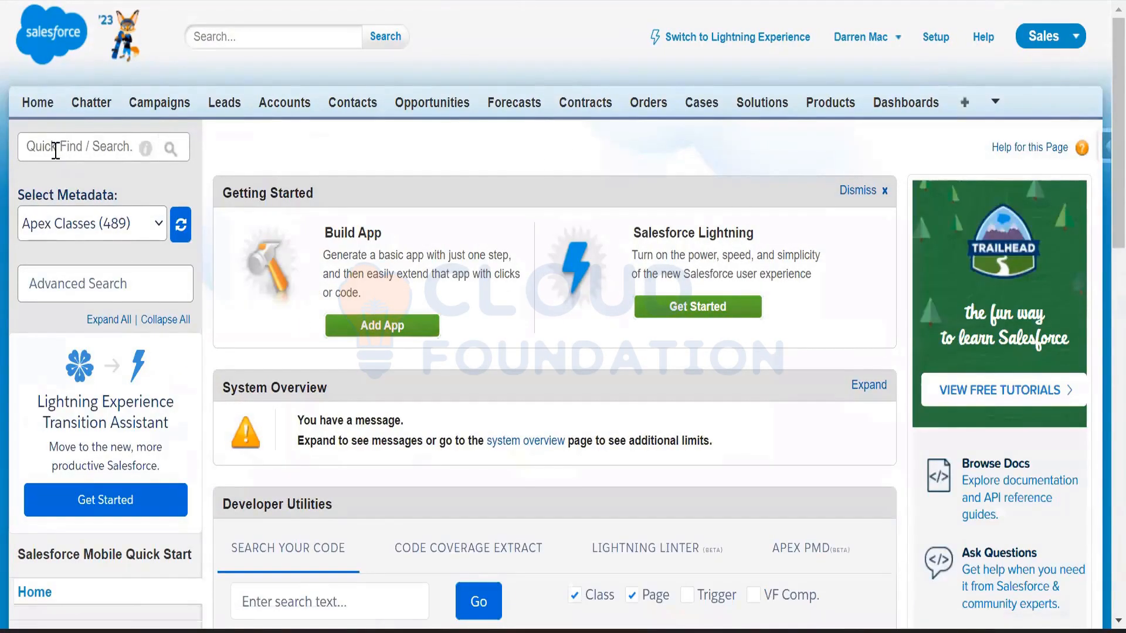
# Step: Find "skills" in the Classic Setup navigation and open the Skills page under Field Service
pyautogui.click(56, 150)
pyautogui.write('ski')
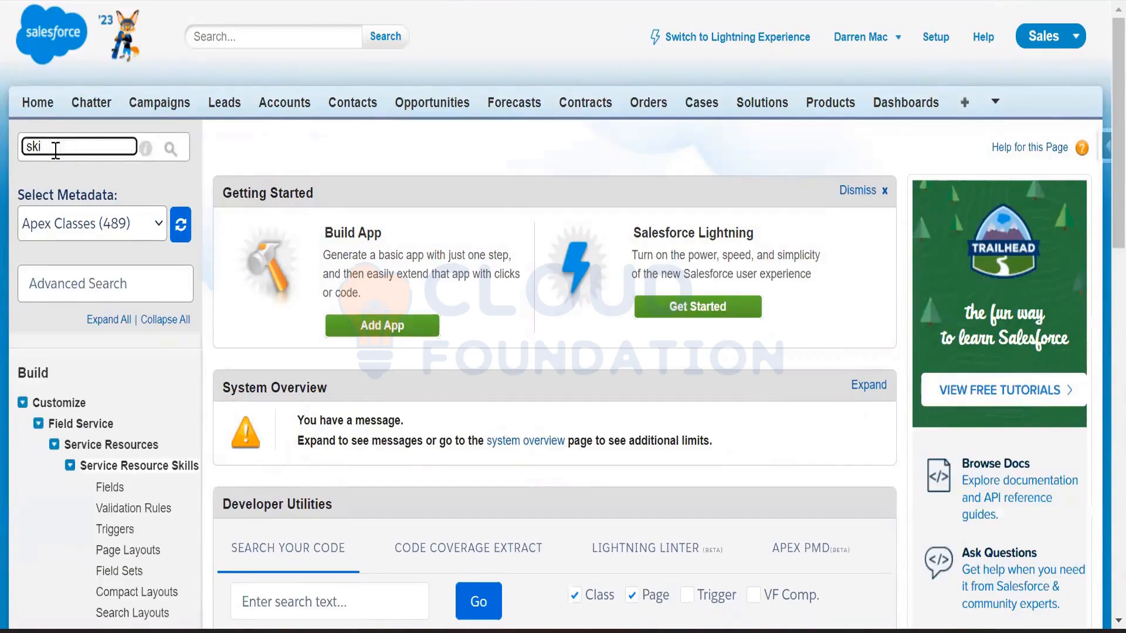
pyautogui.write('lls')
pyautogui.scroll(-4, 62, 452)
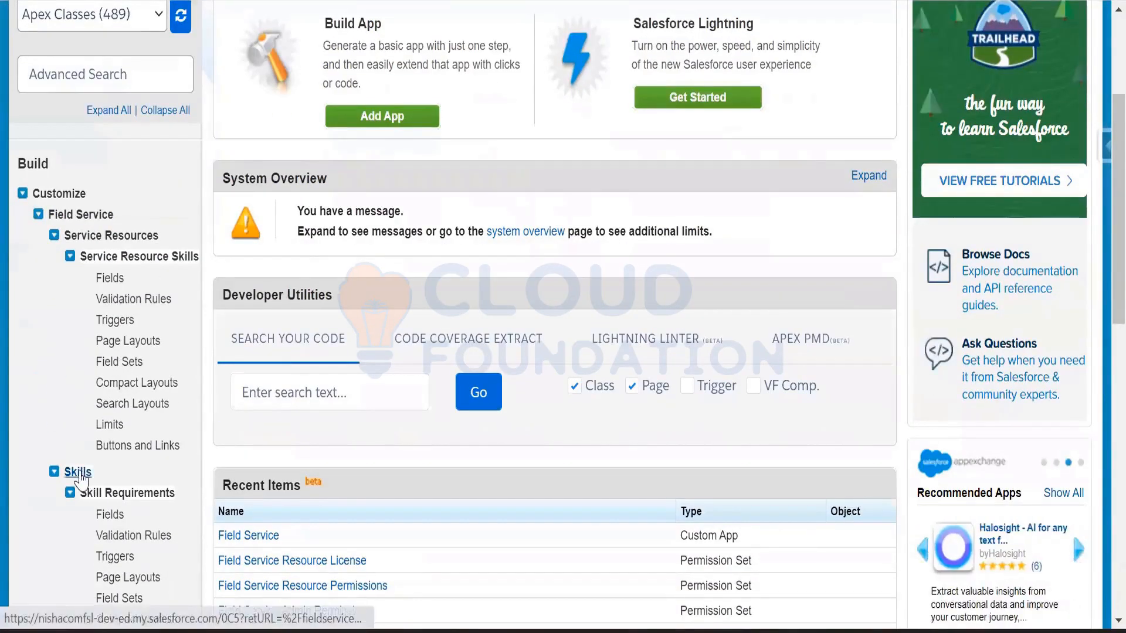
pyautogui.click(77, 472)
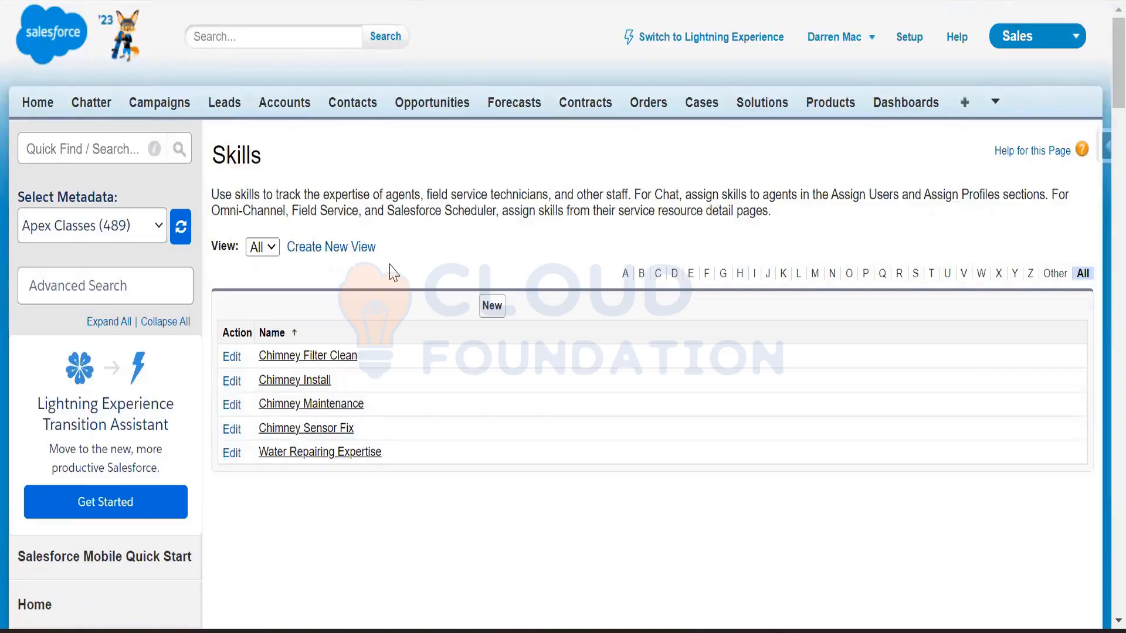
# Step: Start a new skill named Cable Installation Expertise, correcting the spelling, and let its developer name fill in as Cable_Installation_Expertise
pyautogui.click(491, 308)
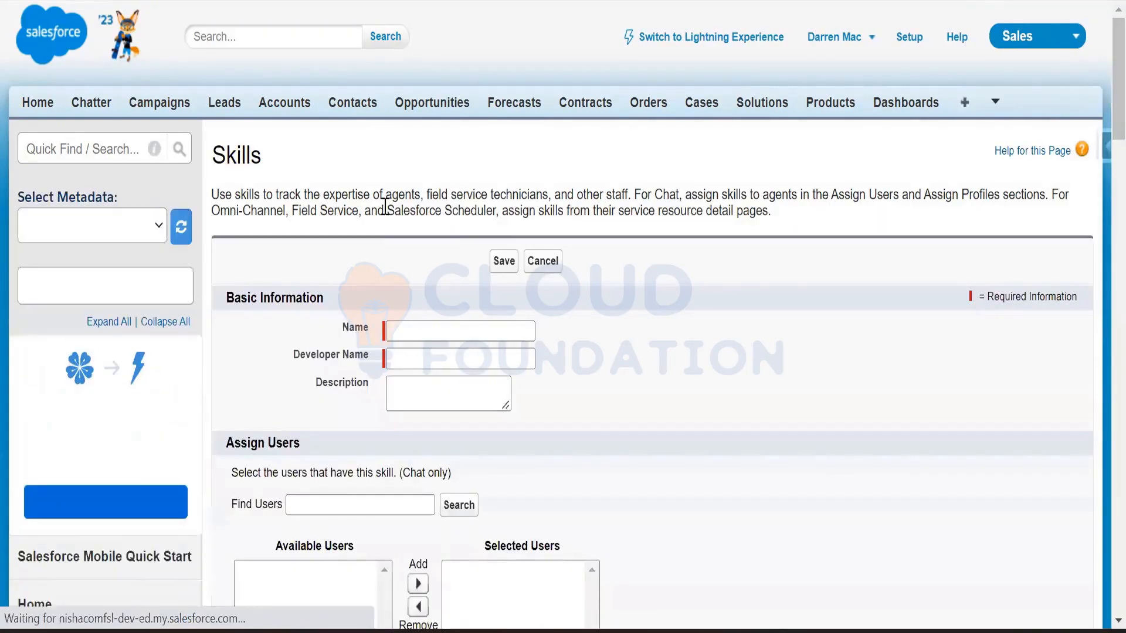
pyautogui.scroll(-2, 440, 264)
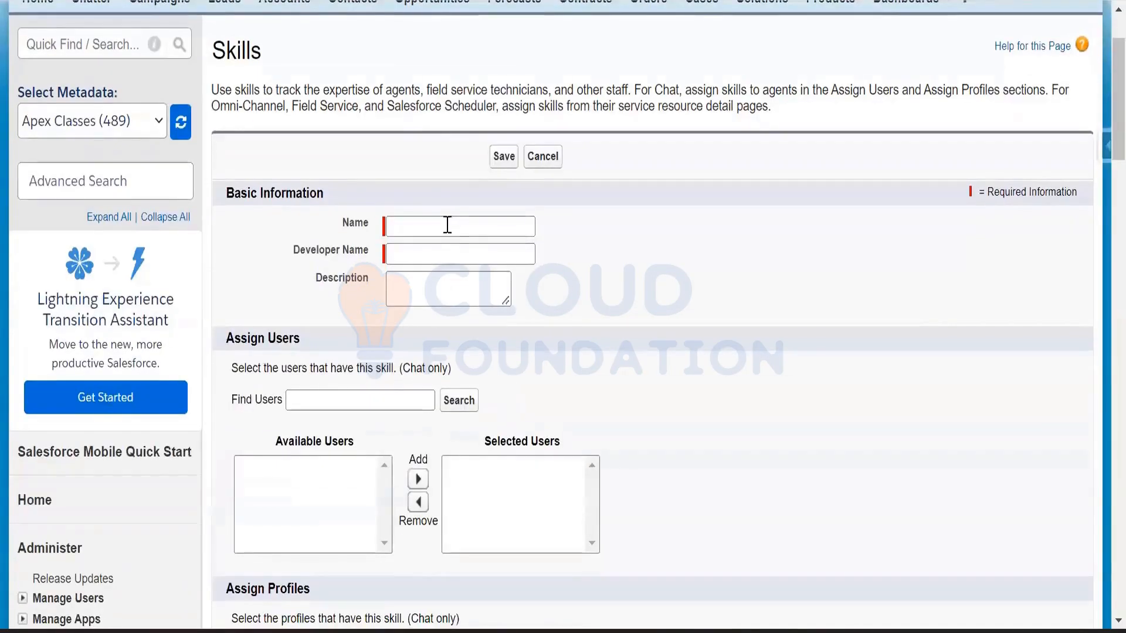
pyautogui.click(446, 221)
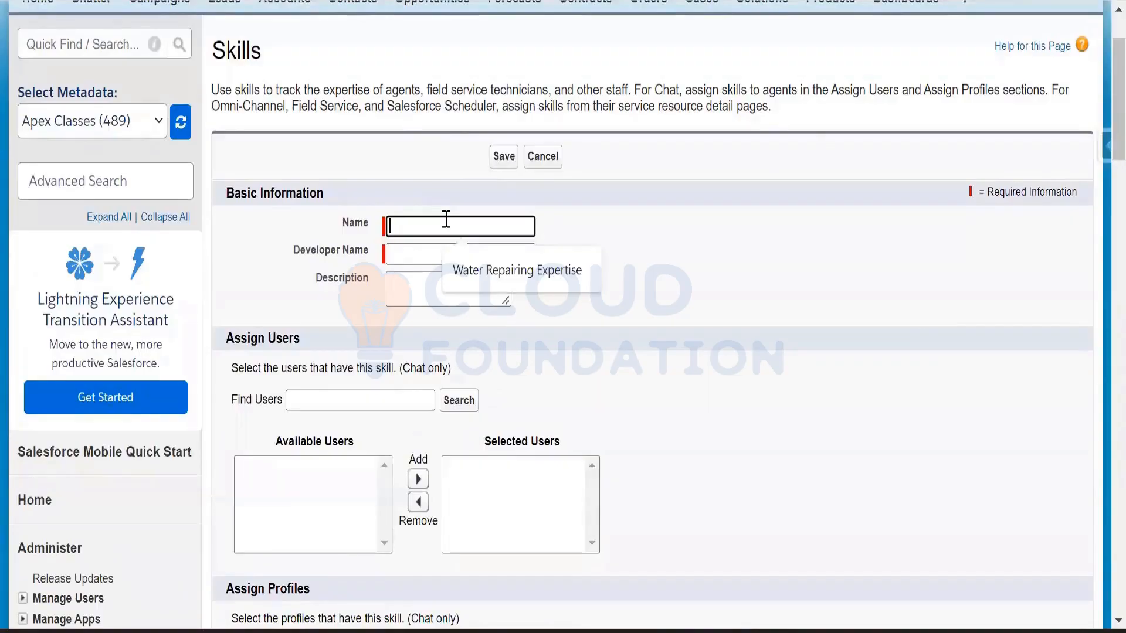
pyautogui.write('Cable ')
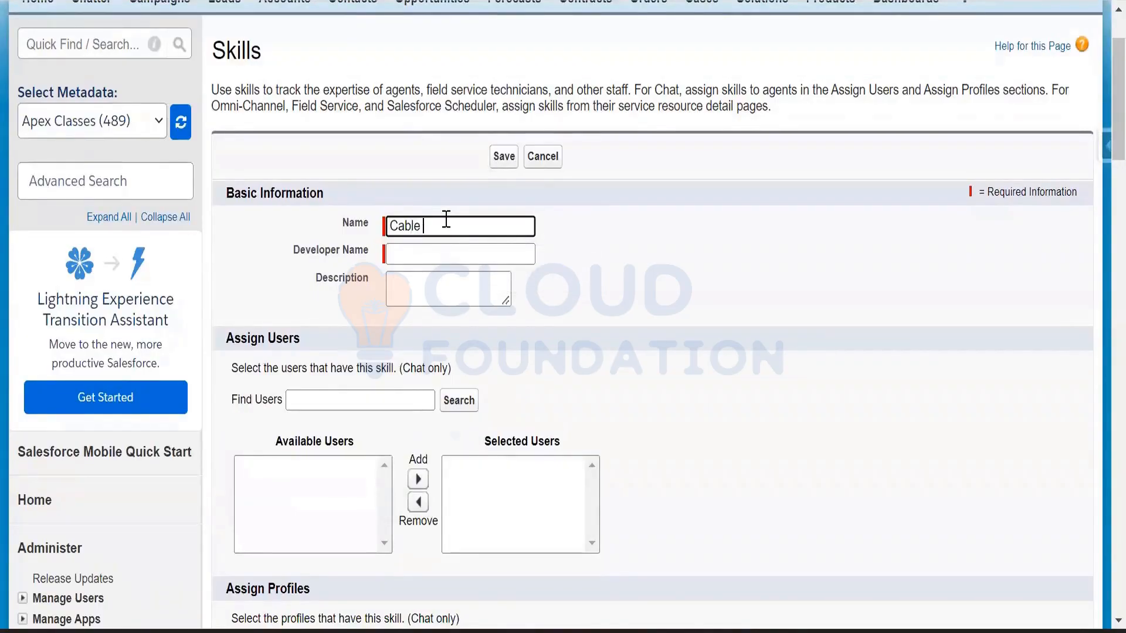
pyautogui.write('Installation Experise')
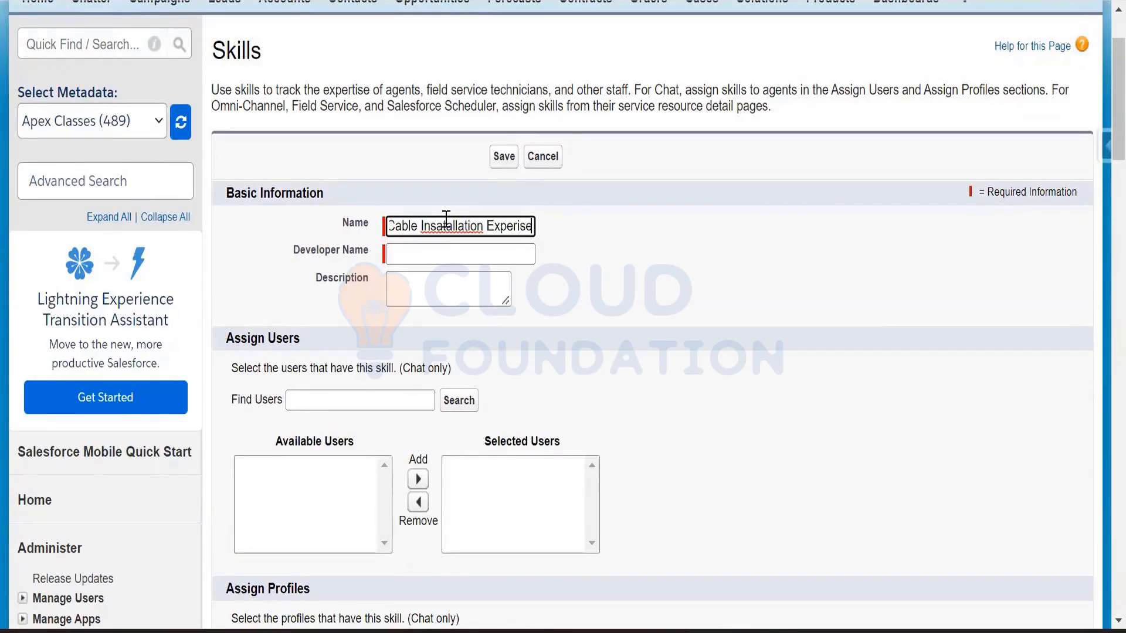
pyautogui.press('BackSpace')
pyautogui.press('BackSpace')
pyautogui.press('BackSpace')
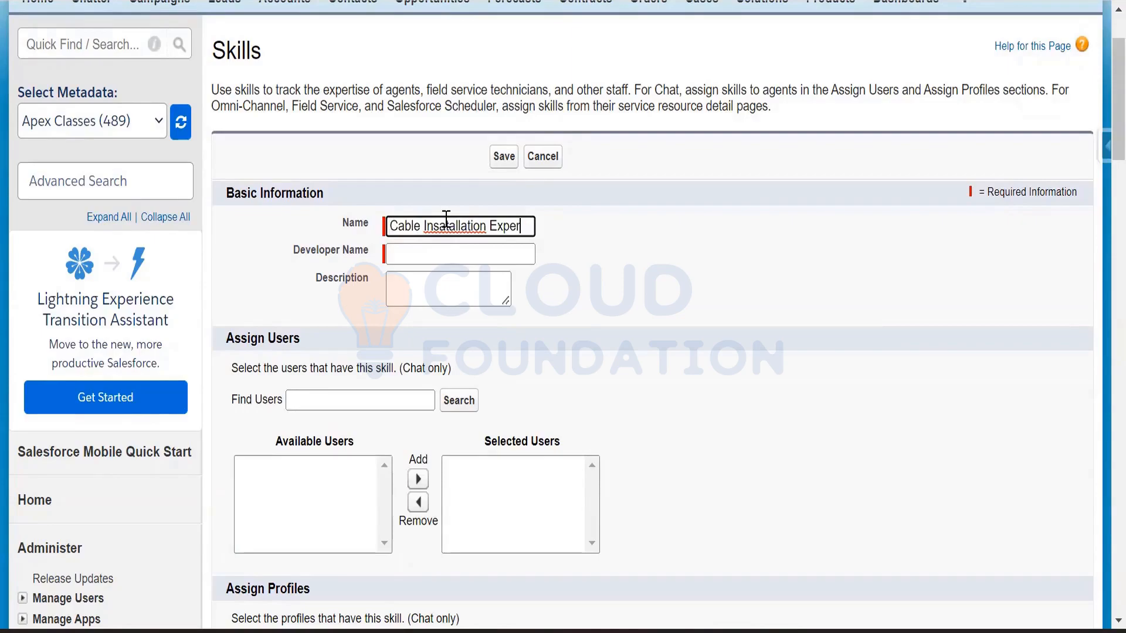
pyautogui.write('tise')
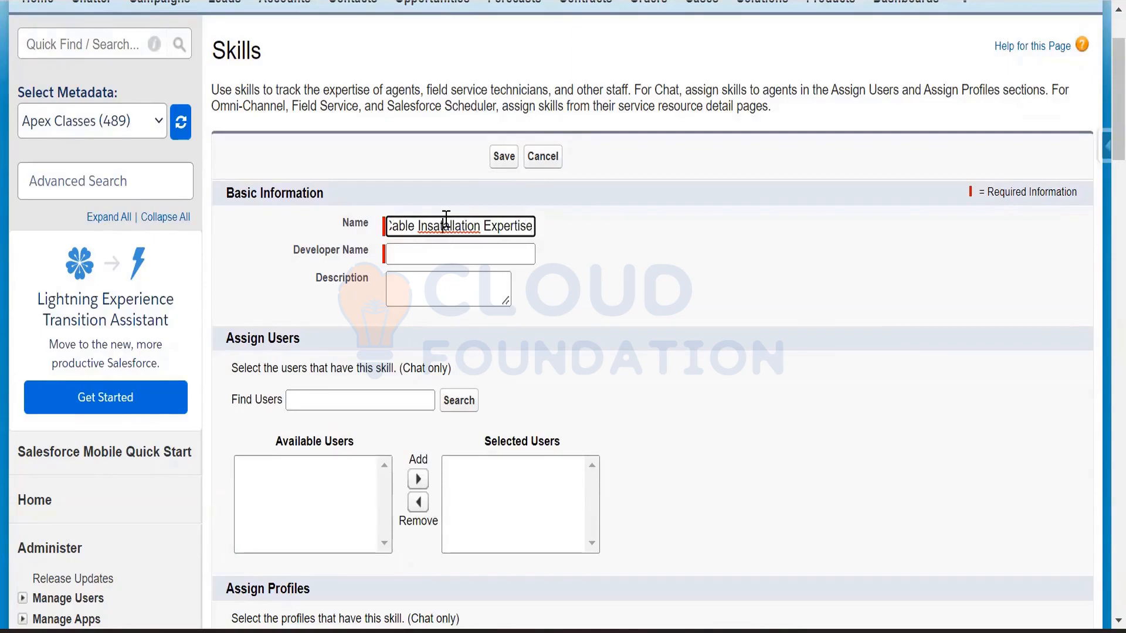
pyautogui.rightClick(446, 222)
pyautogui.click(491, 241)
pyautogui.click(526, 255)
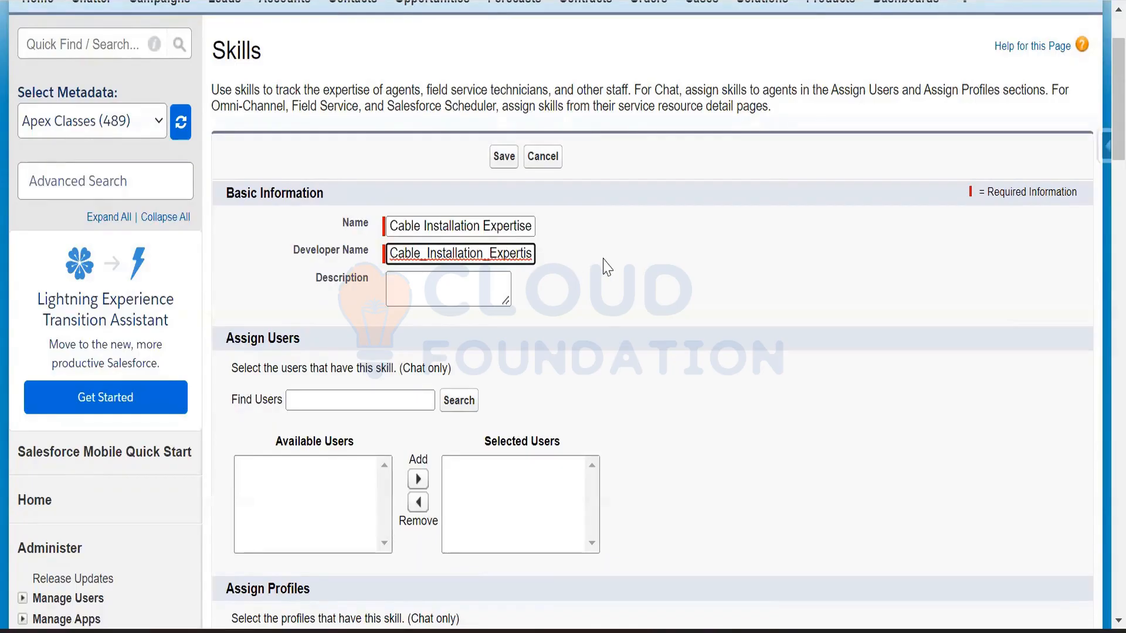
# Step: Review the new skill's Assign Users and Assign Profiles sections, leave both selections empty, and save the skill
pyautogui.scroll(-2, 645, 440)
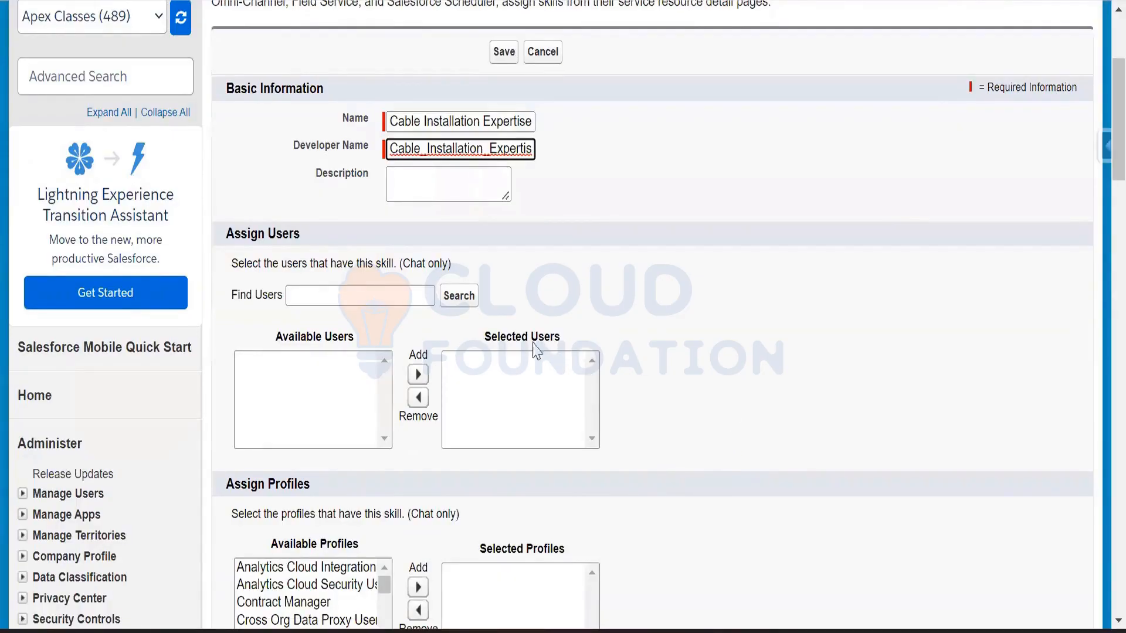
pyautogui.moveTo(303, 236); pyautogui.dragTo(226, 237)
pyautogui.scroll(-4, 444, 419)
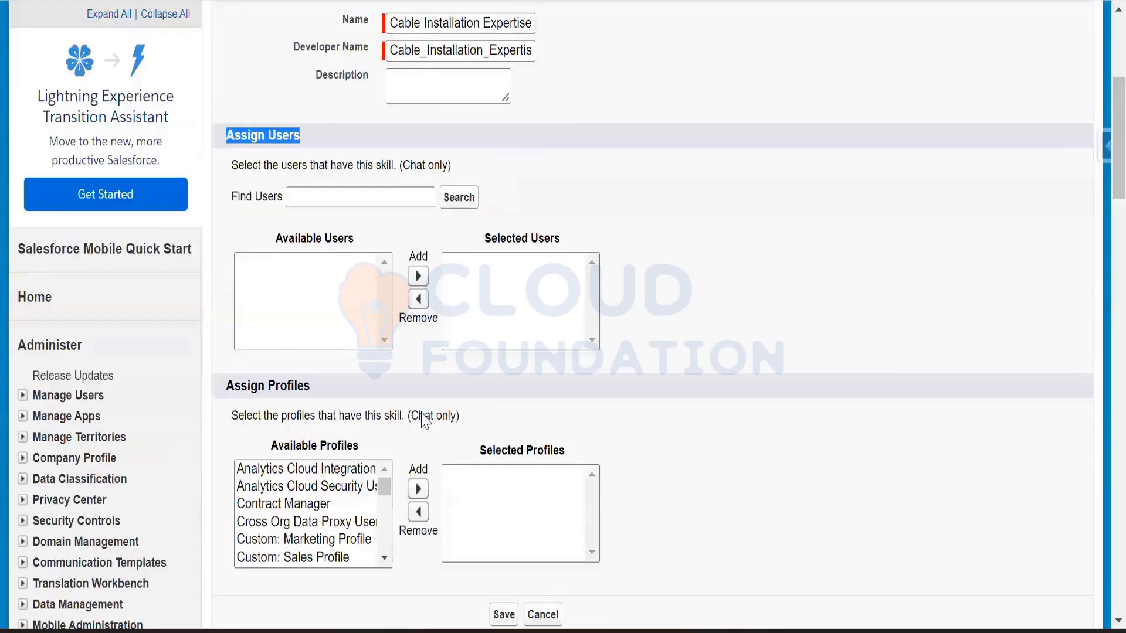
pyautogui.moveTo(311, 276); pyautogui.dragTo(224, 279)
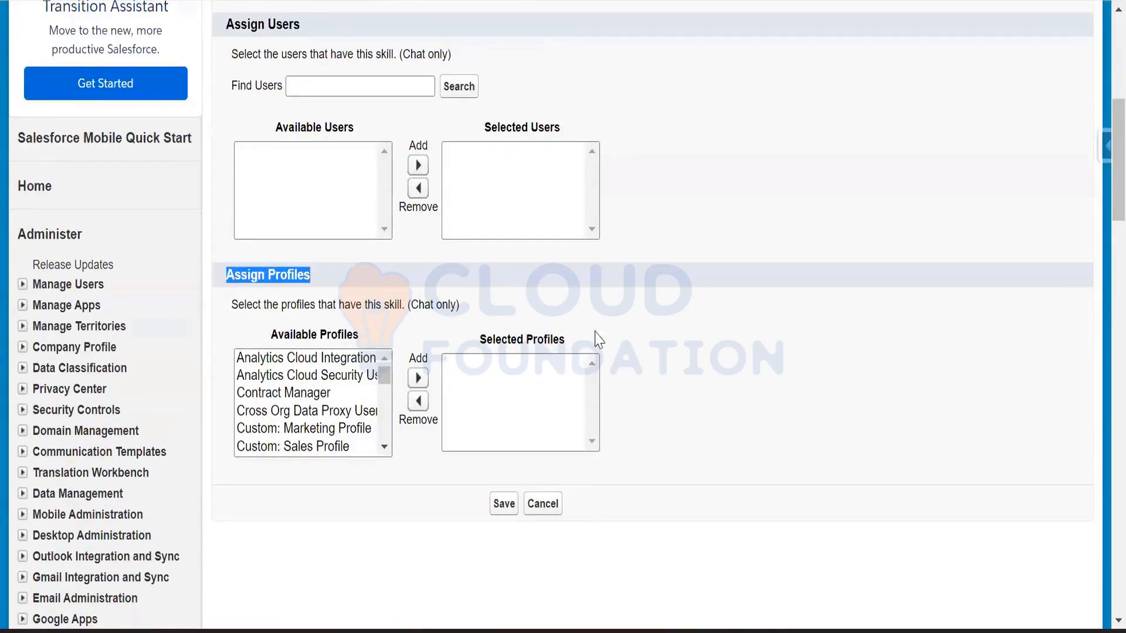
pyautogui.click(669, 335)
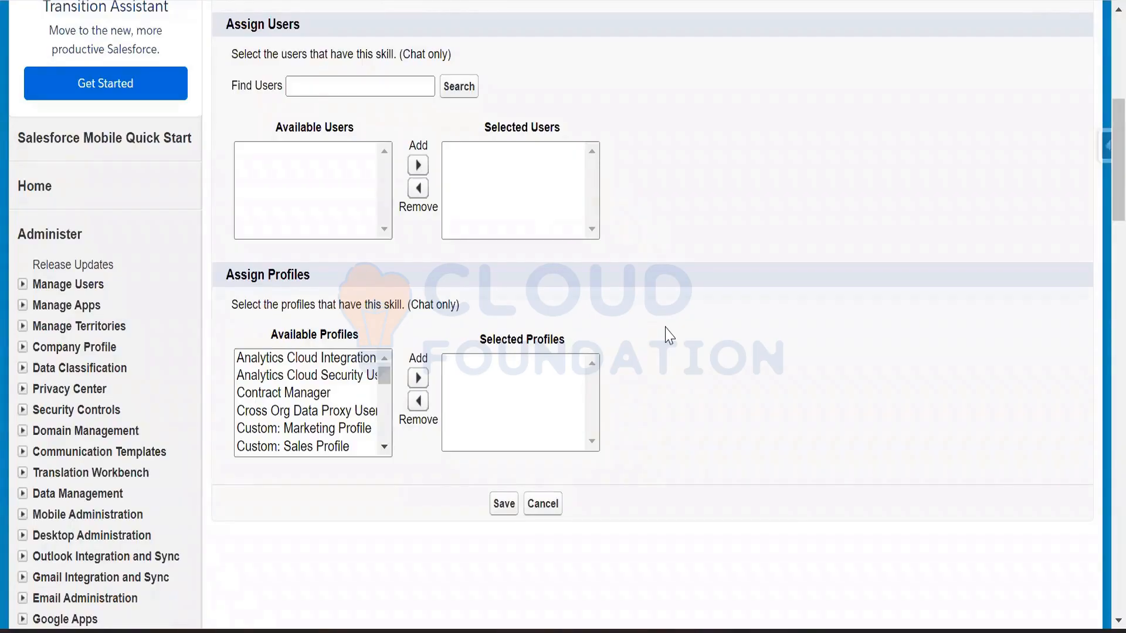
pyautogui.click(504, 505)
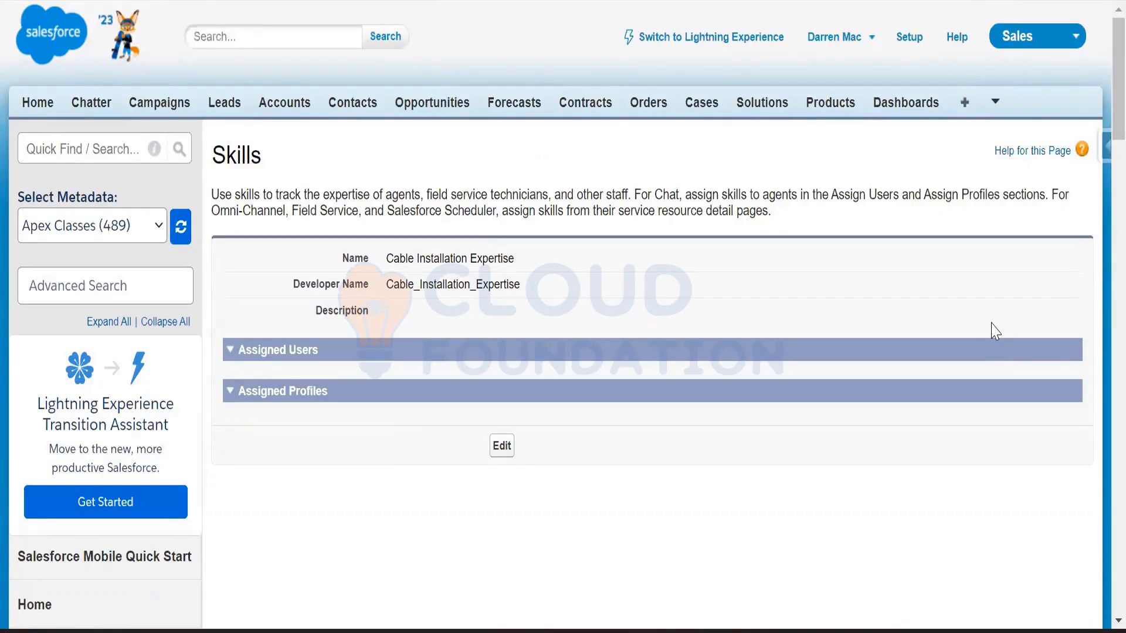
# Step: Switch back to Lightning Experience and open the Operating Hours list in Field Service
pyautogui.click(711, 39)
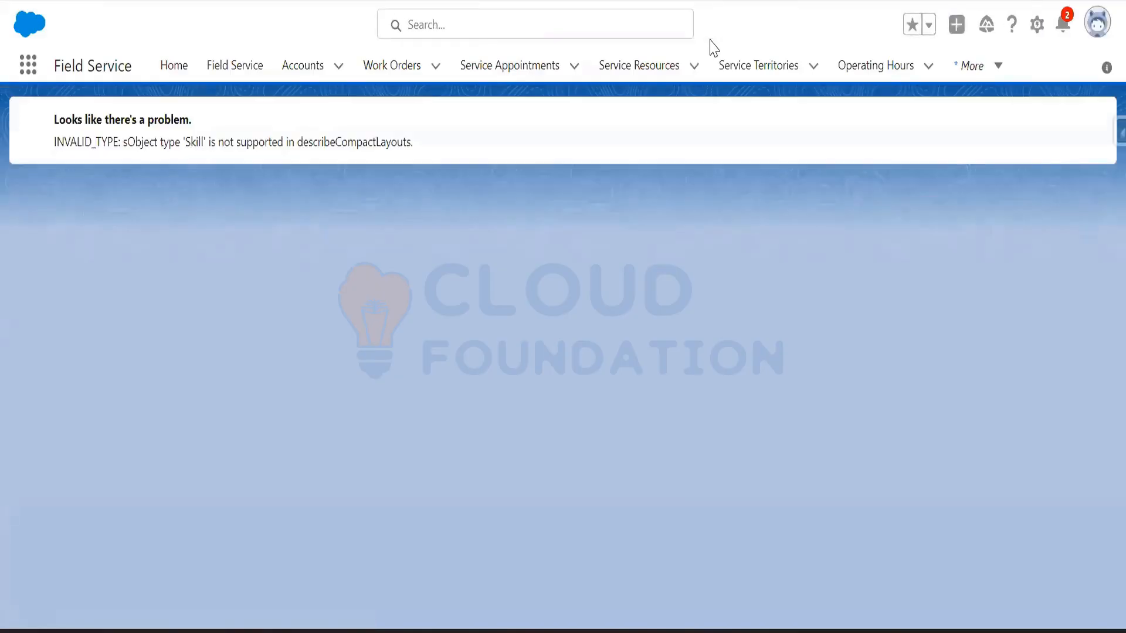
pyautogui.click(209, 69)
pyautogui.click(883, 74)
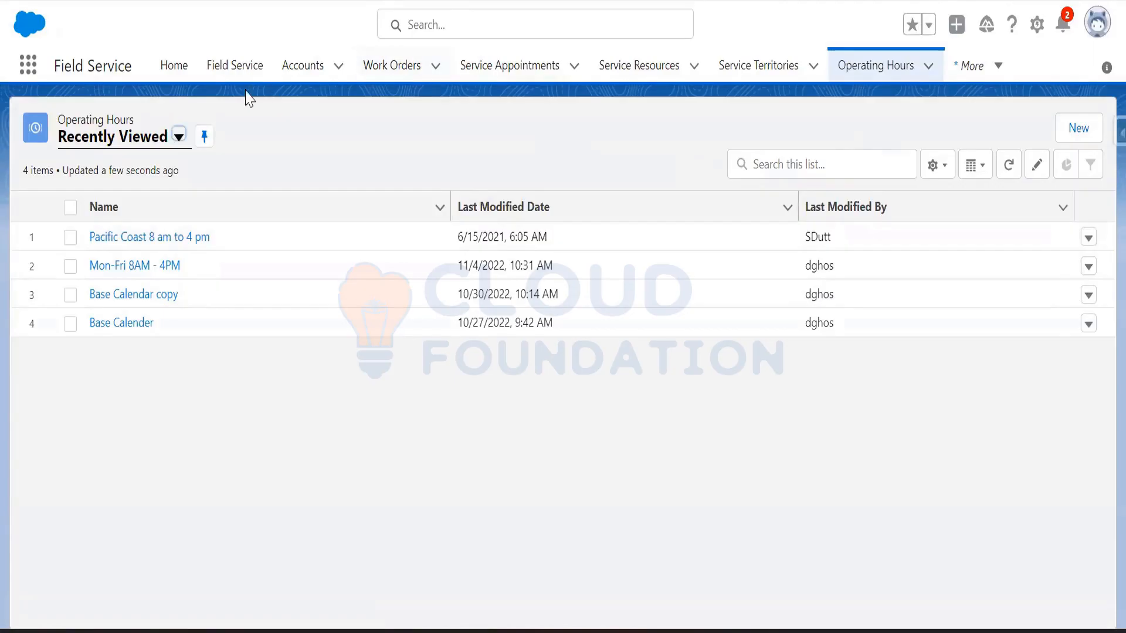
# Step: Find the Work Types list by searching for "work ty" and open the related records of Installation of Cables
pyautogui.click(21, 71)
pyautogui.write('wo')
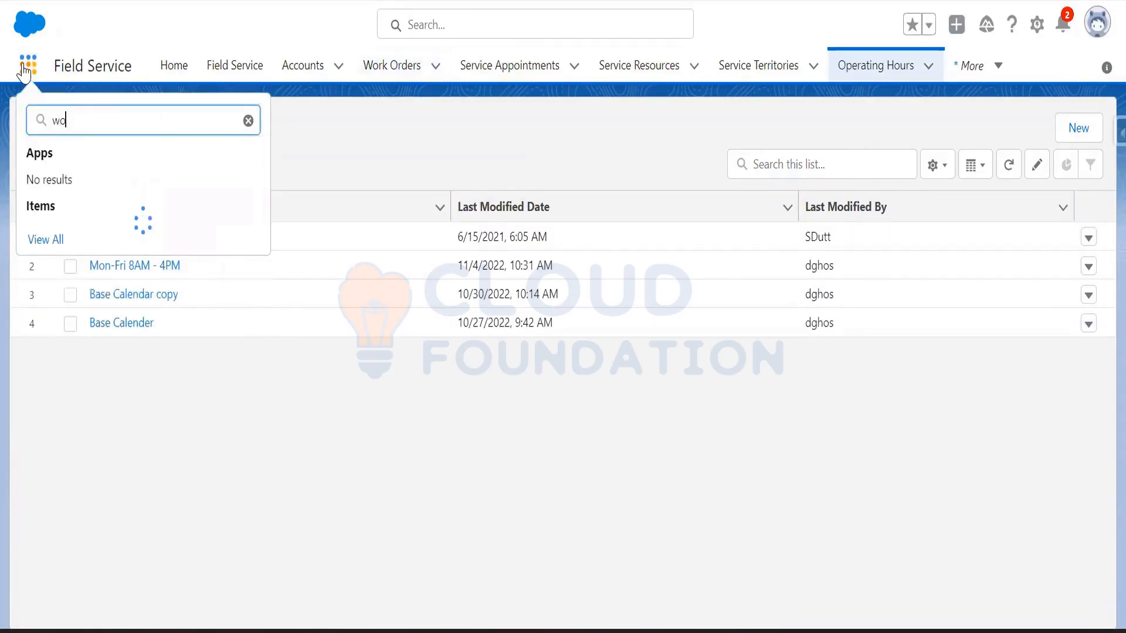
pyautogui.write('rk')
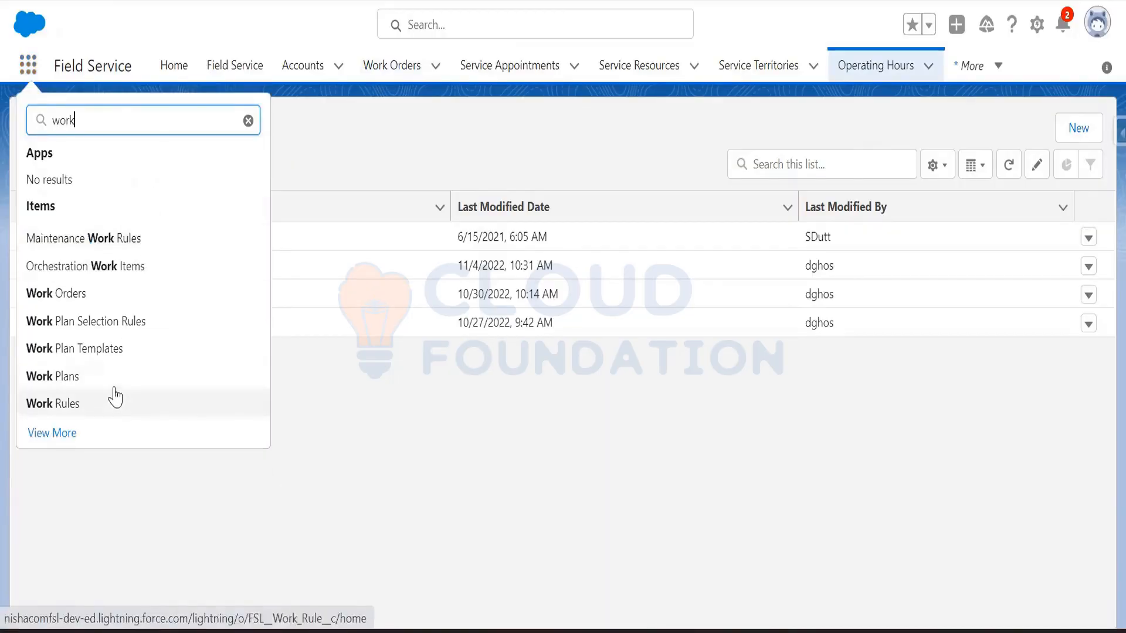
pyautogui.write(' ty')
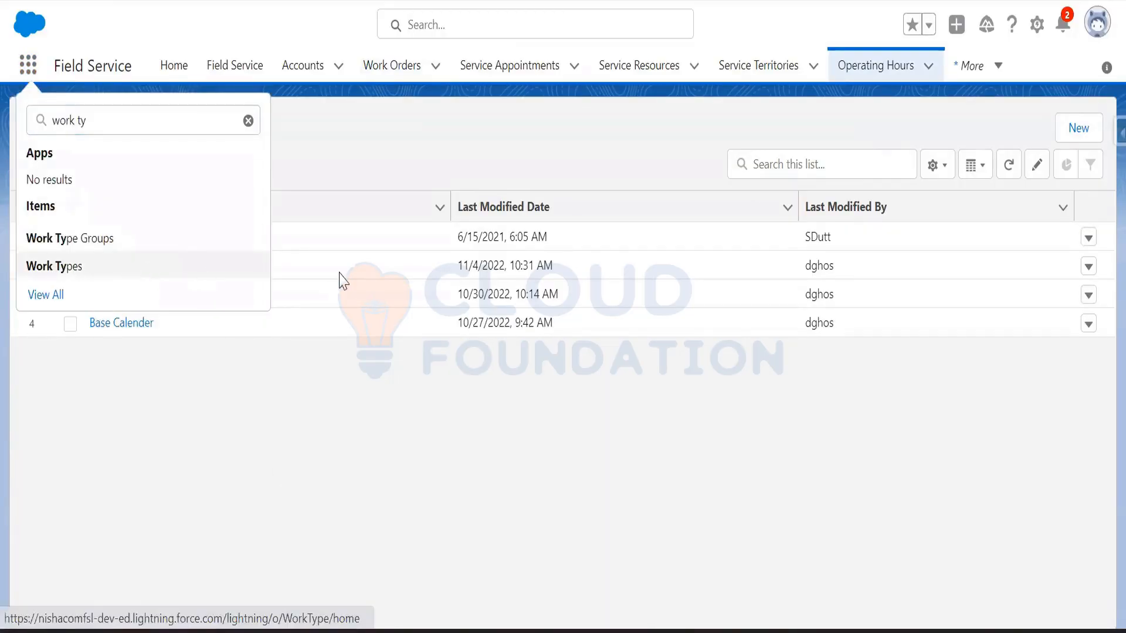
pyautogui.press('Return')
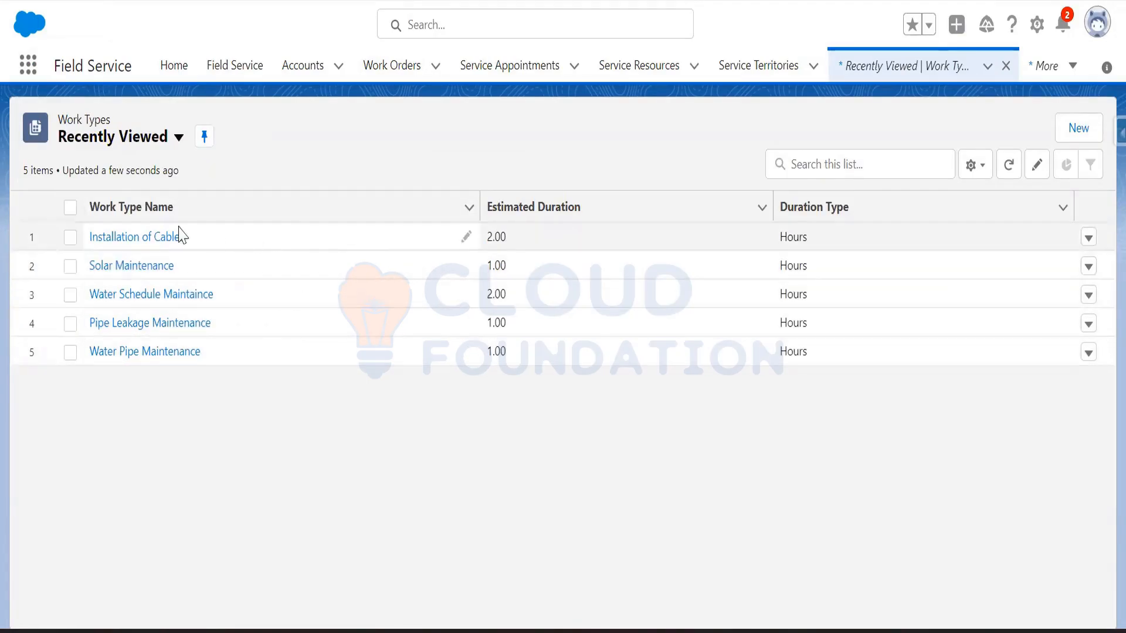
pyautogui.click(151, 237)
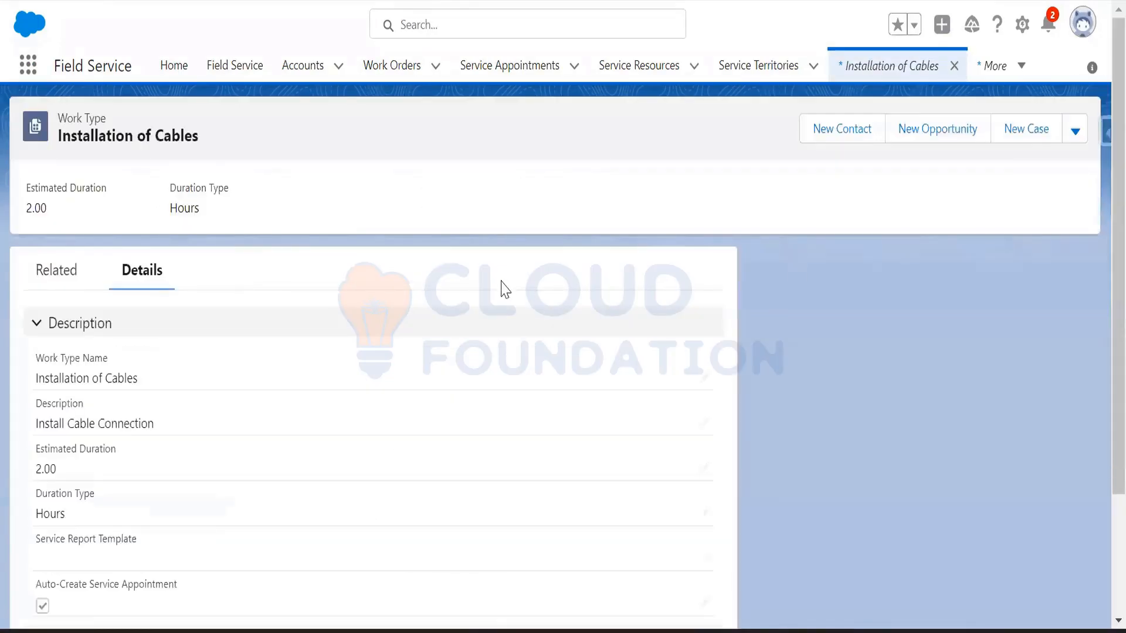
pyautogui.click(57, 270)
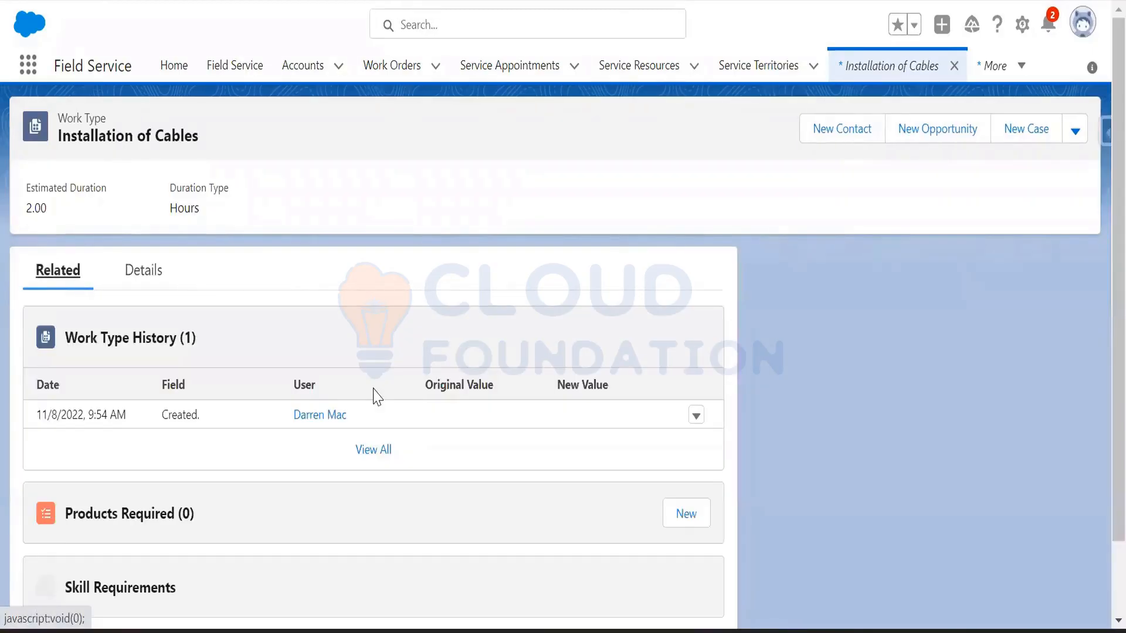
# Step: Add a skill requirement to Installation of Cables for Cable Installation Expertise with skill level 95 and save it
pyautogui.scroll(-1, 374, 396)
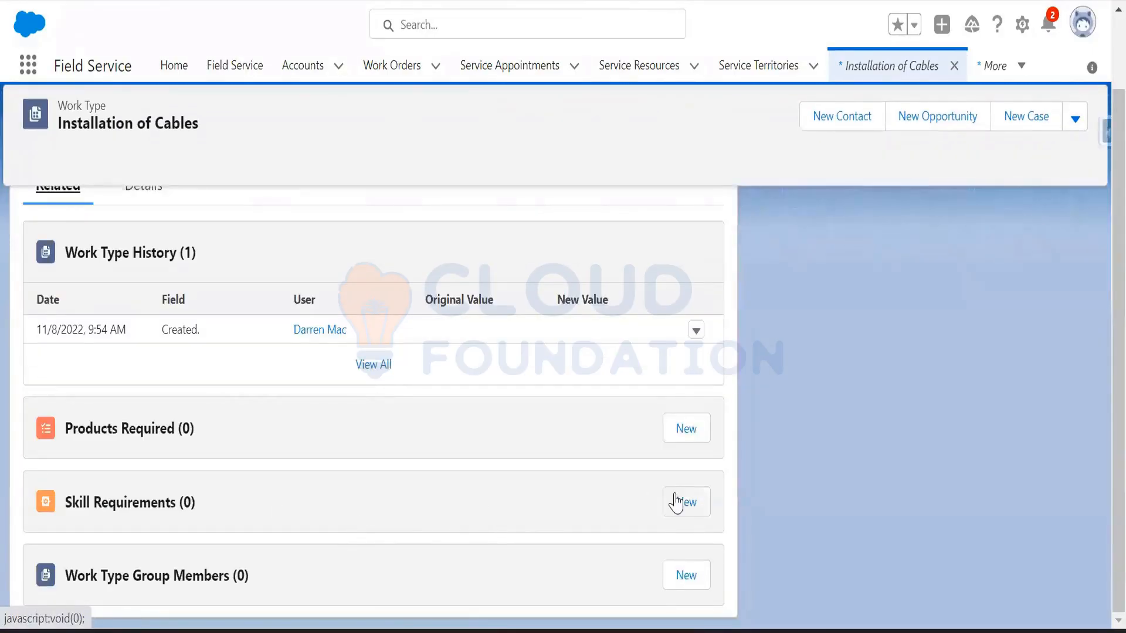
pyautogui.click(694, 495)
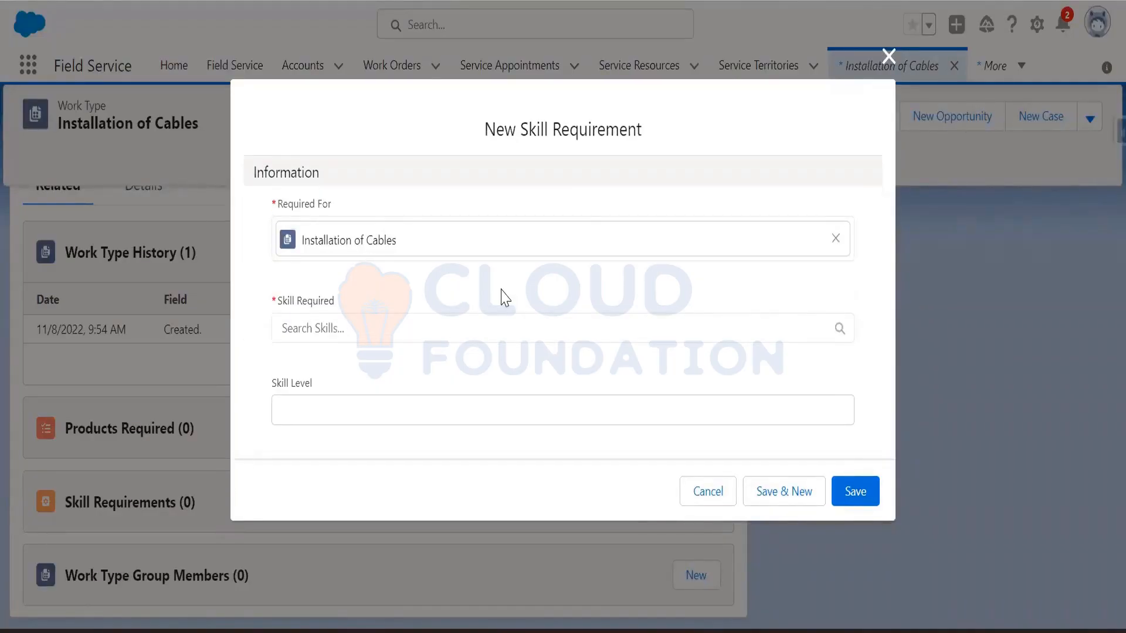
pyautogui.click(362, 314)
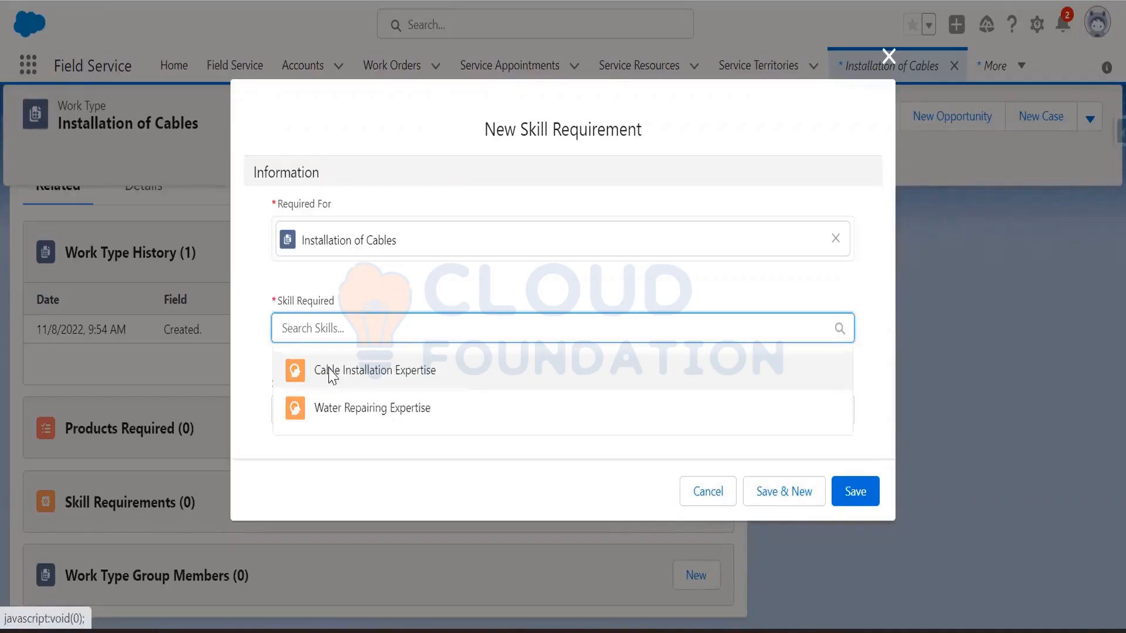
pyautogui.click(329, 373)
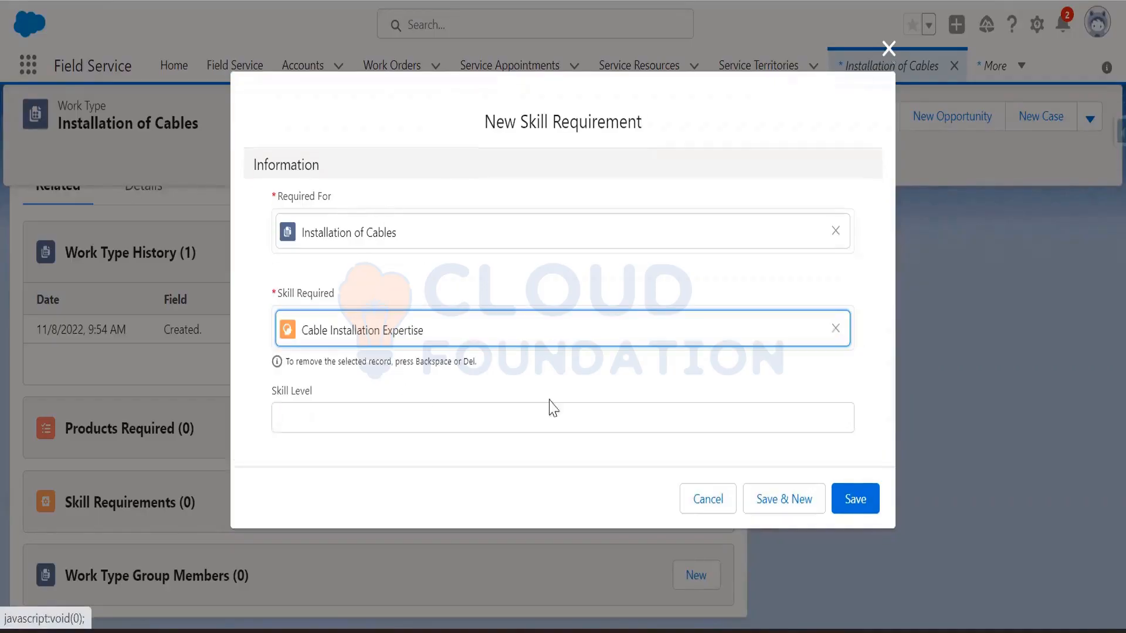
pyautogui.click(378, 416)
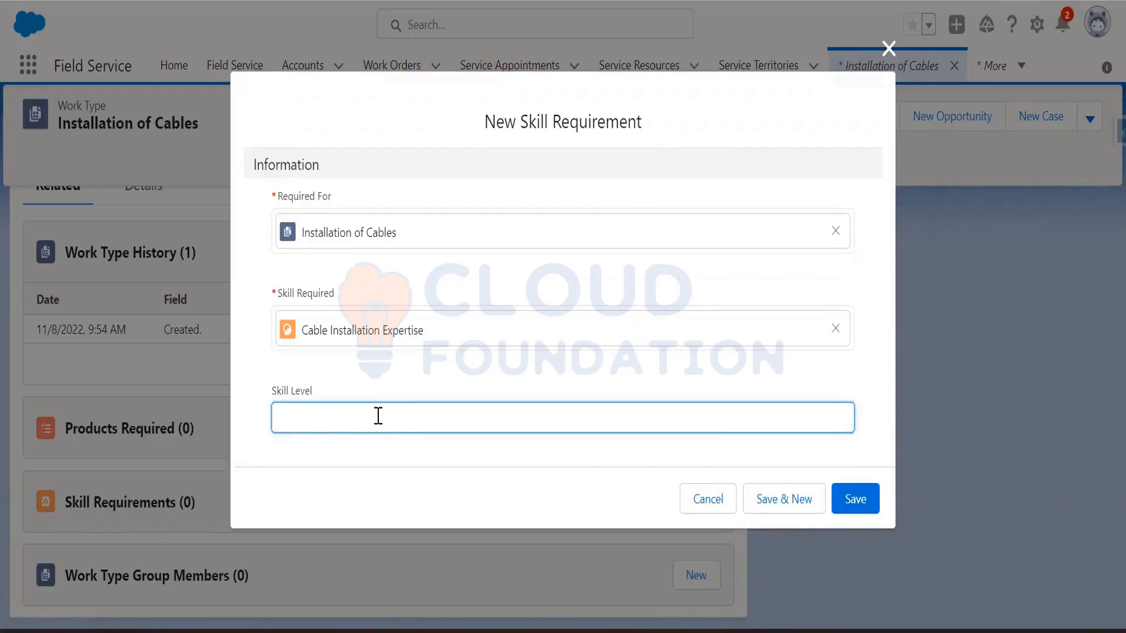
pyautogui.write('95')
pyautogui.click(865, 504)
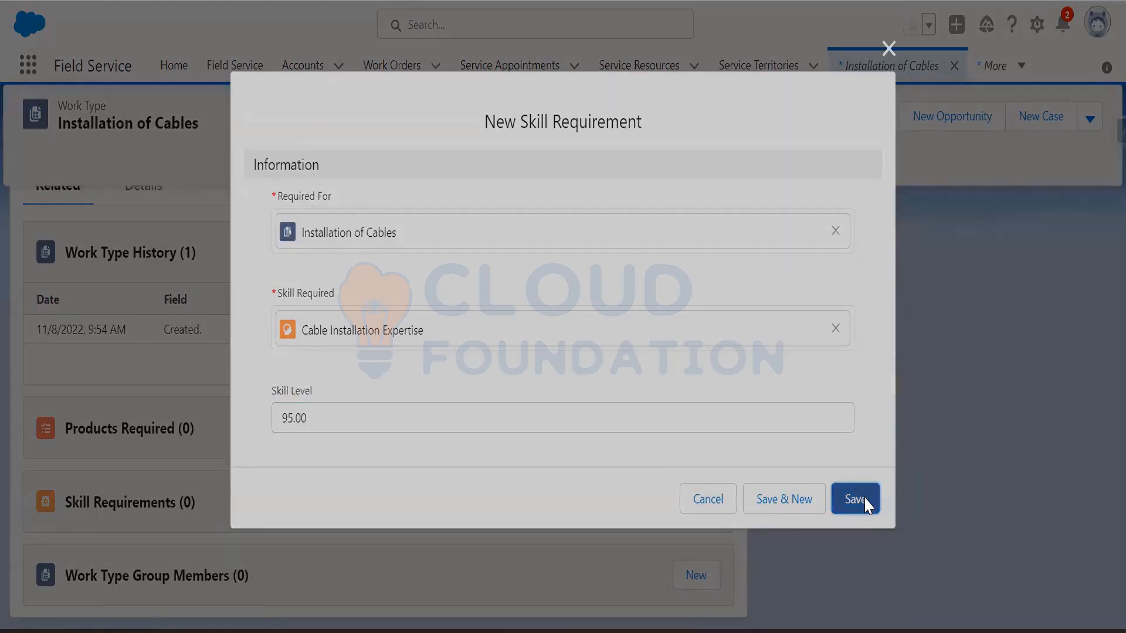
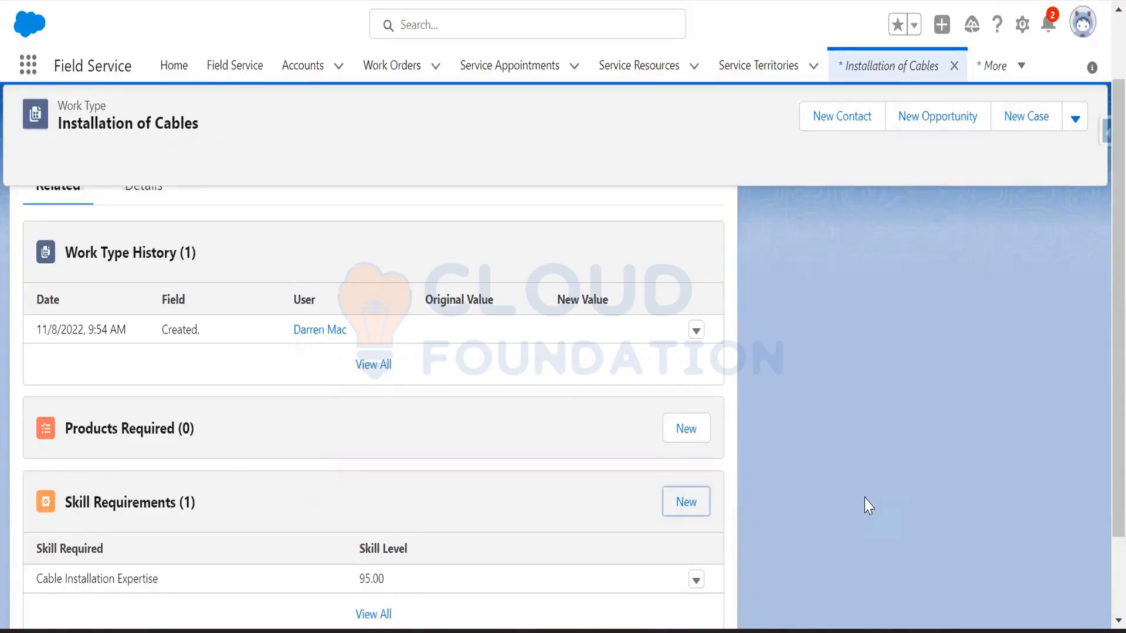
# Step: Check the work type's related lists, including Skill Requirements, and open the related records of the first listed service resource
pyautogui.scroll(2, 431, 341)
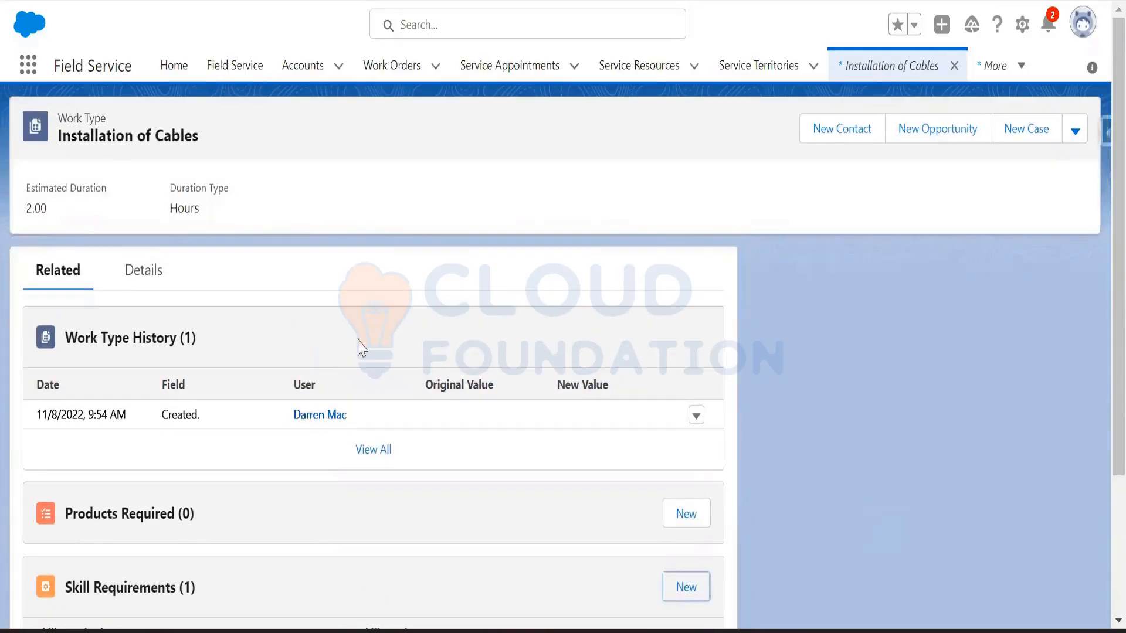
pyautogui.scroll(-2, 370, 420)
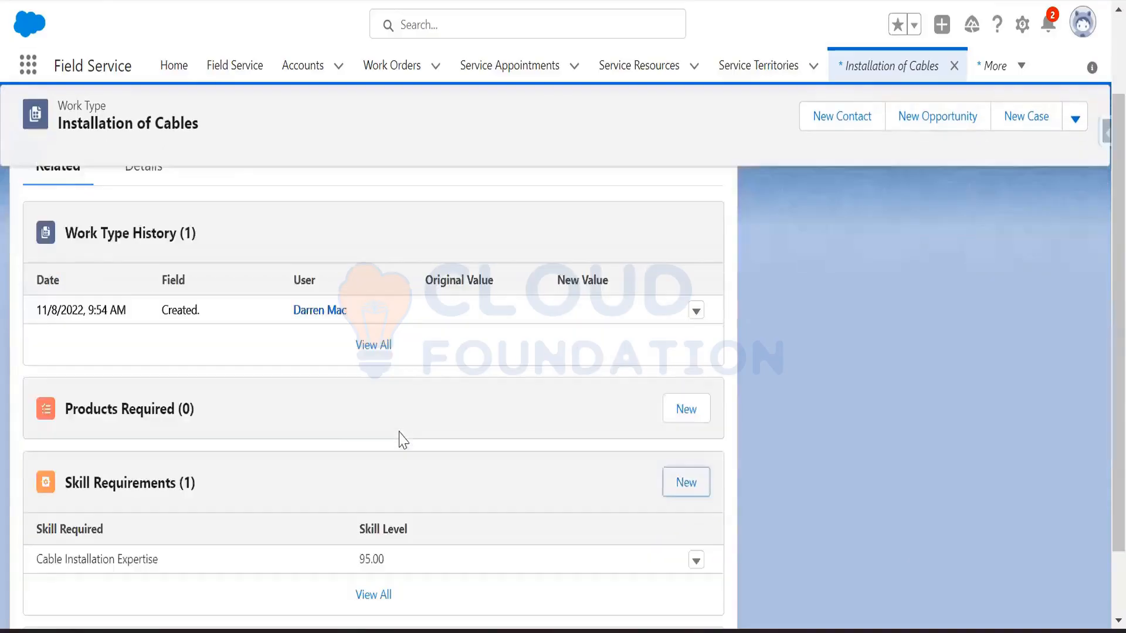
pyautogui.scroll(-1, 316, 440)
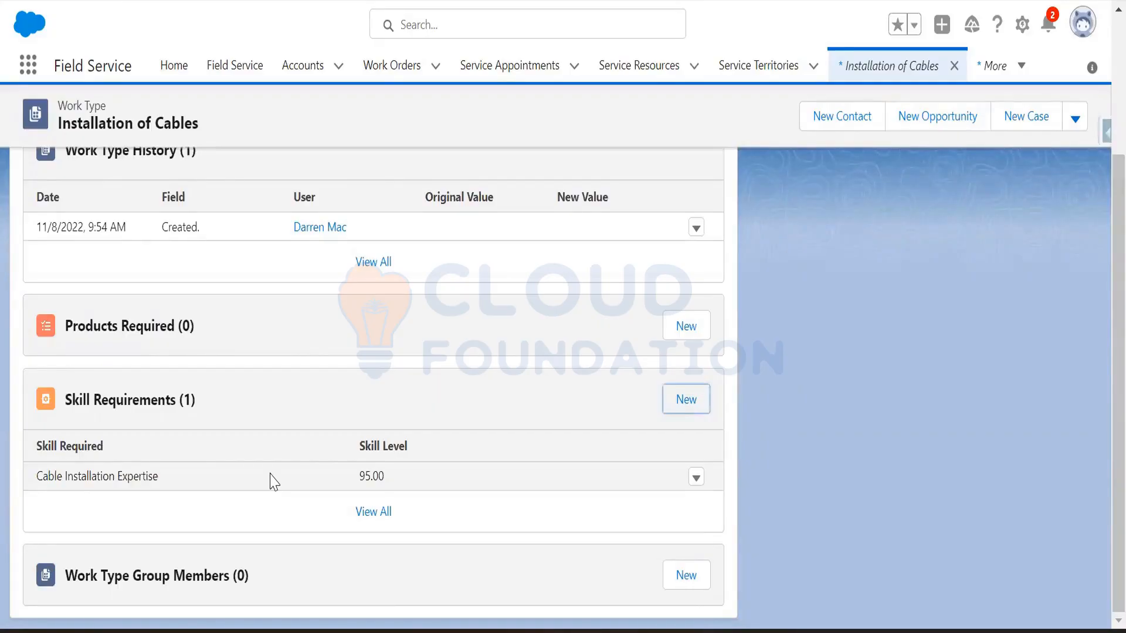
pyautogui.click(639, 66)
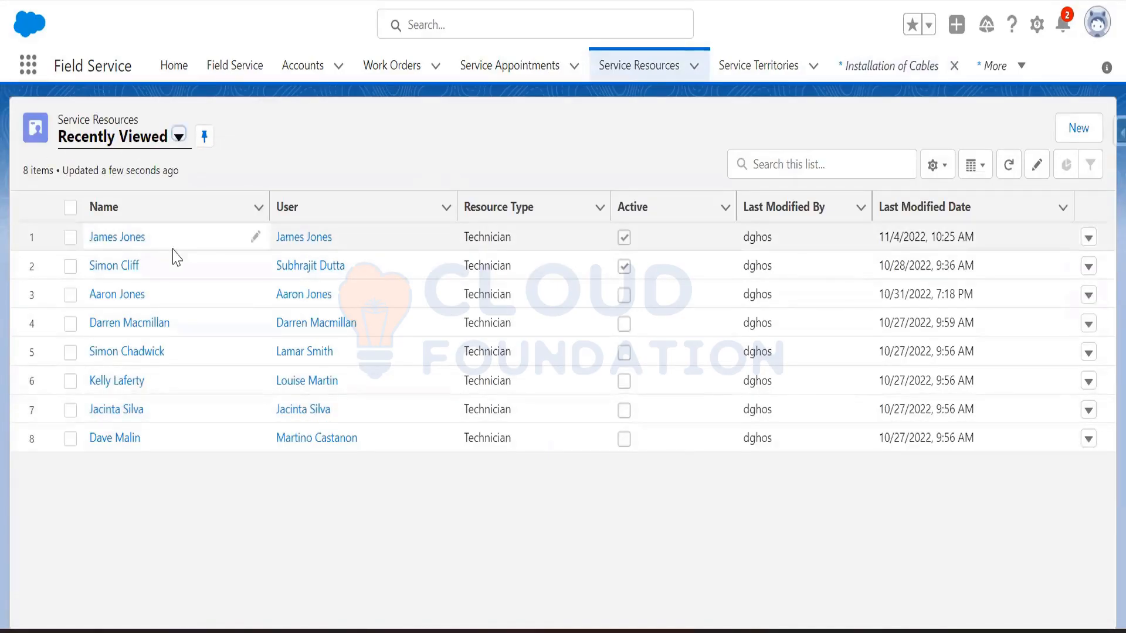
pyautogui.click(121, 239)
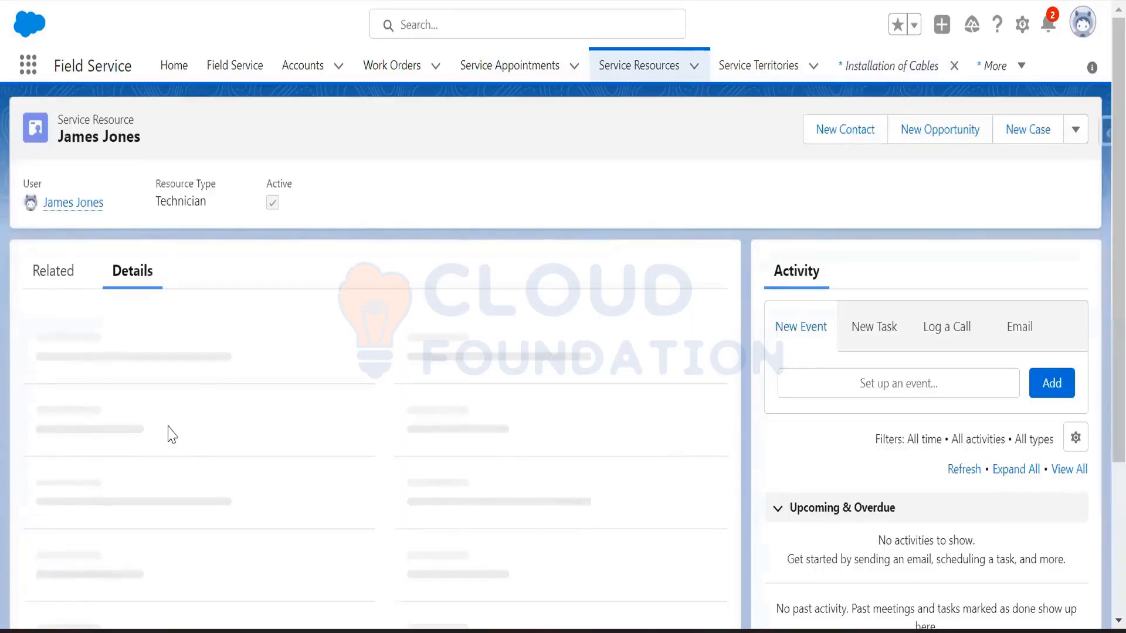
pyautogui.click(68, 281)
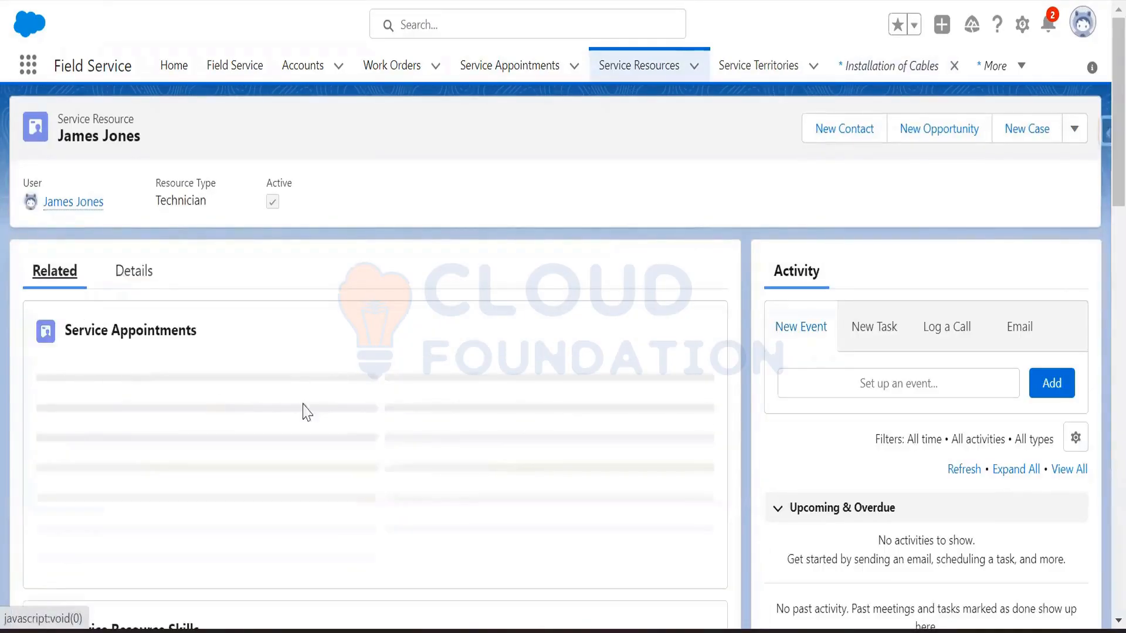
# Step: Start a new service resource skill for the technician, choosing Cable Installation Expertise with a skill level of 95
pyautogui.scroll(-5, 402, 422)
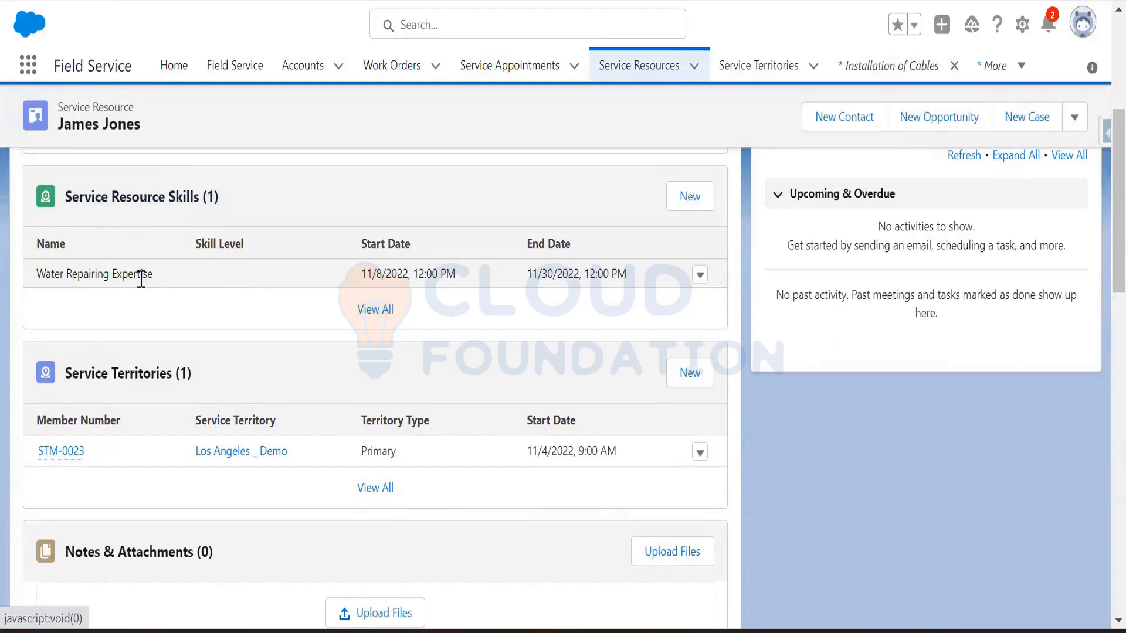
pyautogui.click(694, 197)
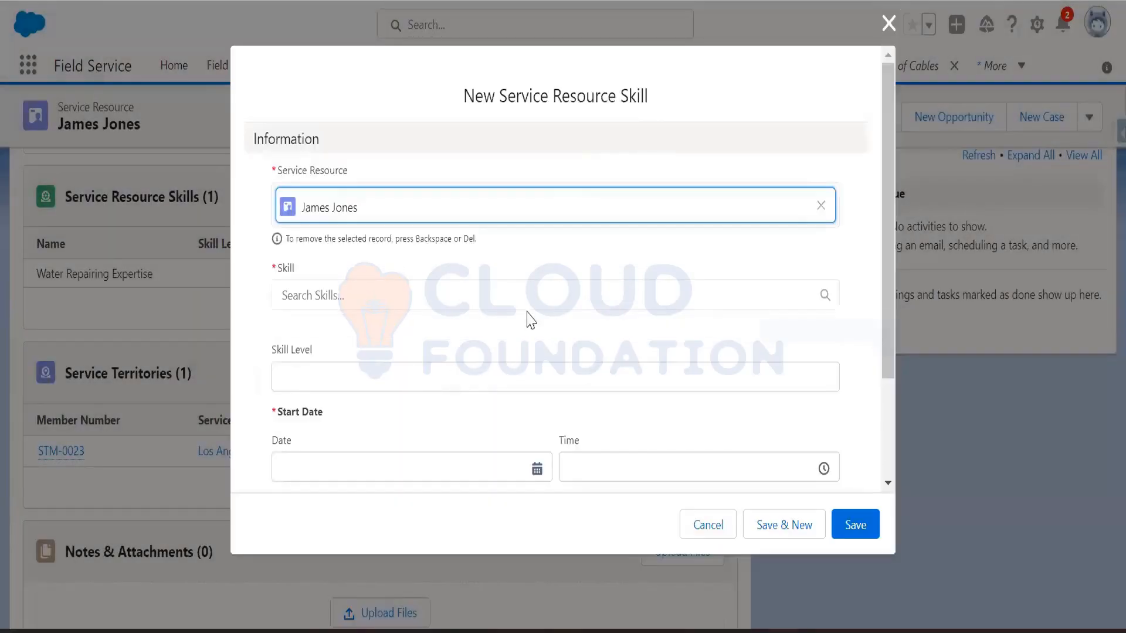
pyautogui.click(387, 296)
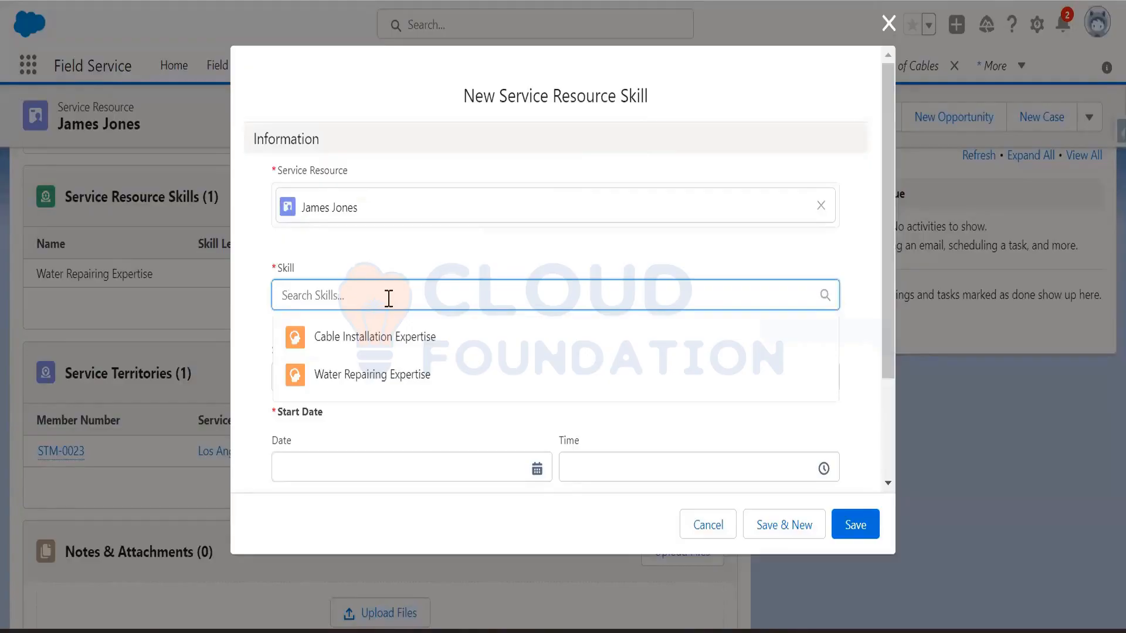
pyautogui.click(397, 340)
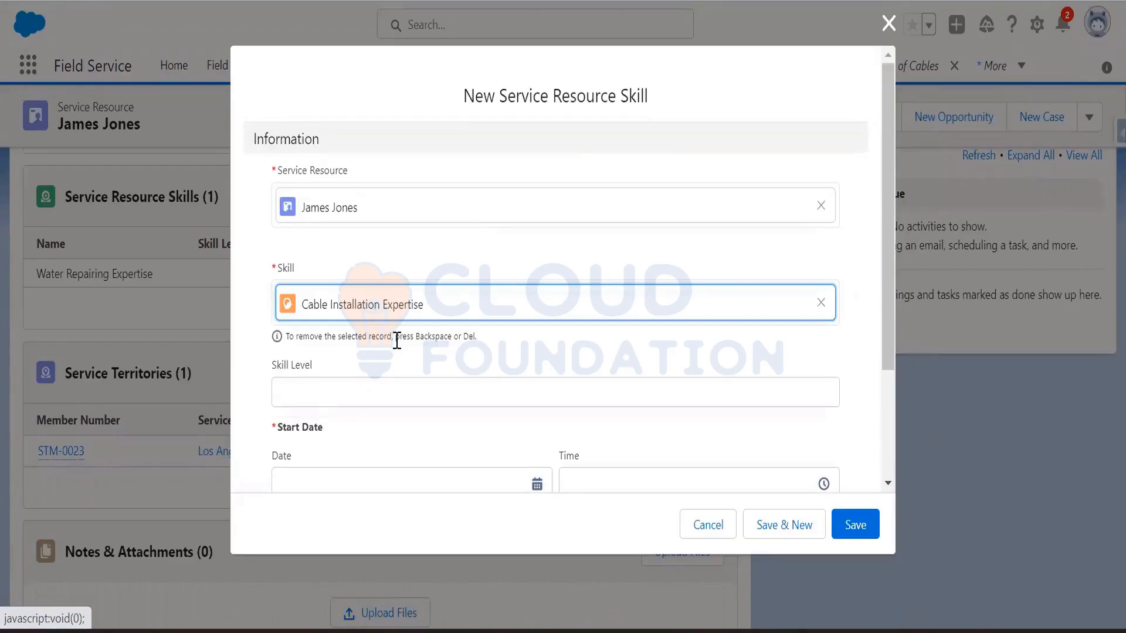
pyautogui.scroll(-2, 397, 340)
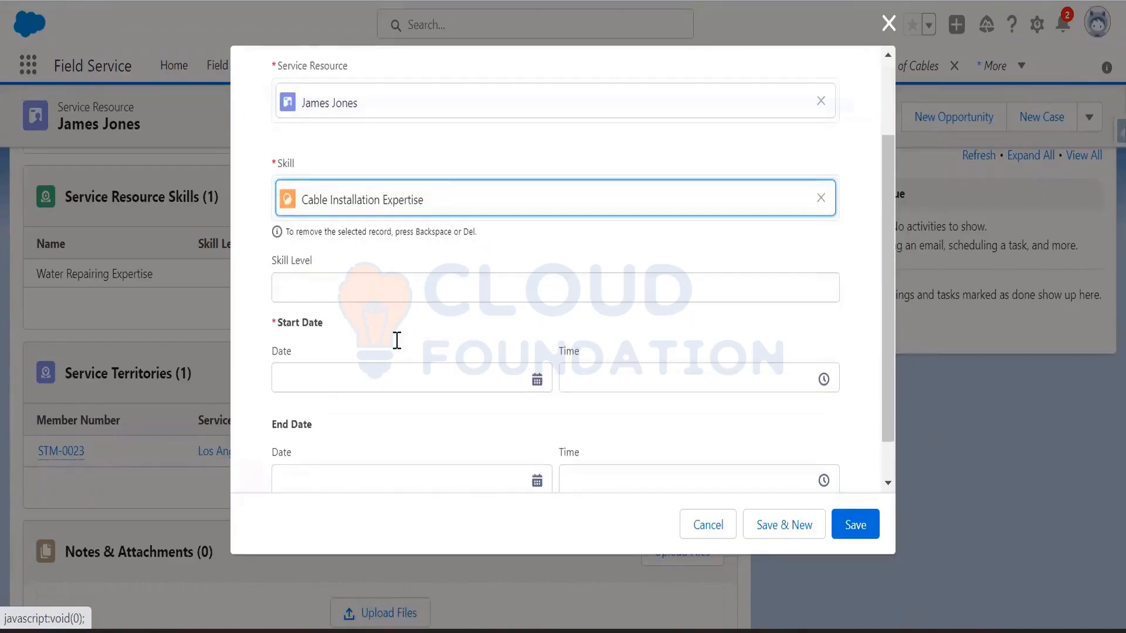
pyautogui.click(357, 294)
pyautogui.write('9')
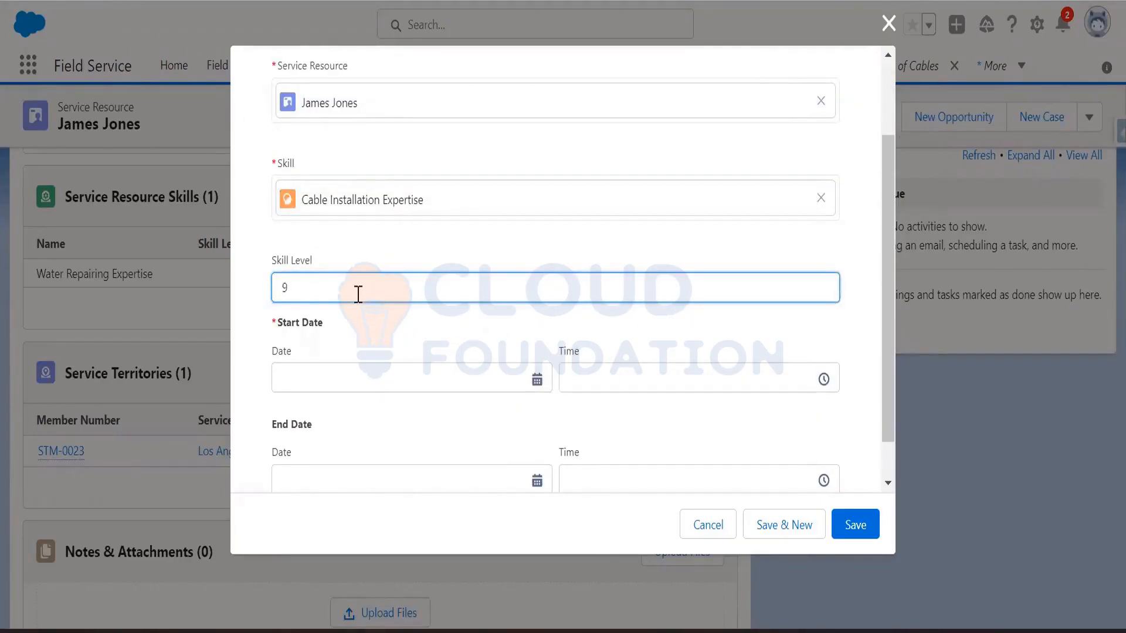
pyautogui.write('5')
# Step: Set the new resource skill's start to 11/8/2022 at 12:00 AM
pyautogui.click(537, 381)
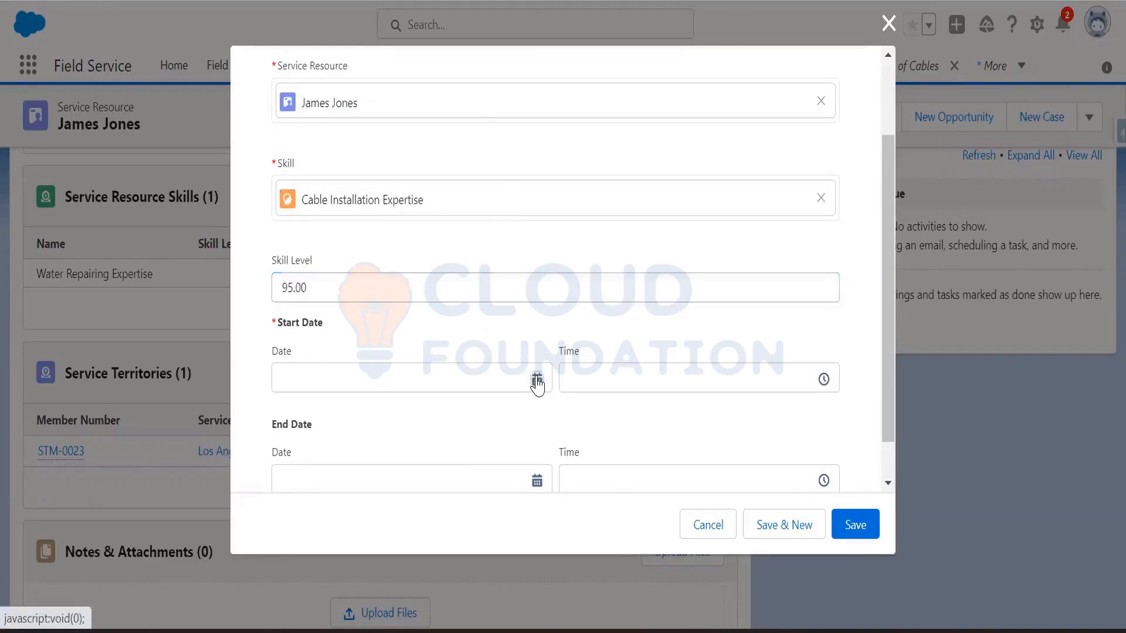
pyautogui.click(351, 173)
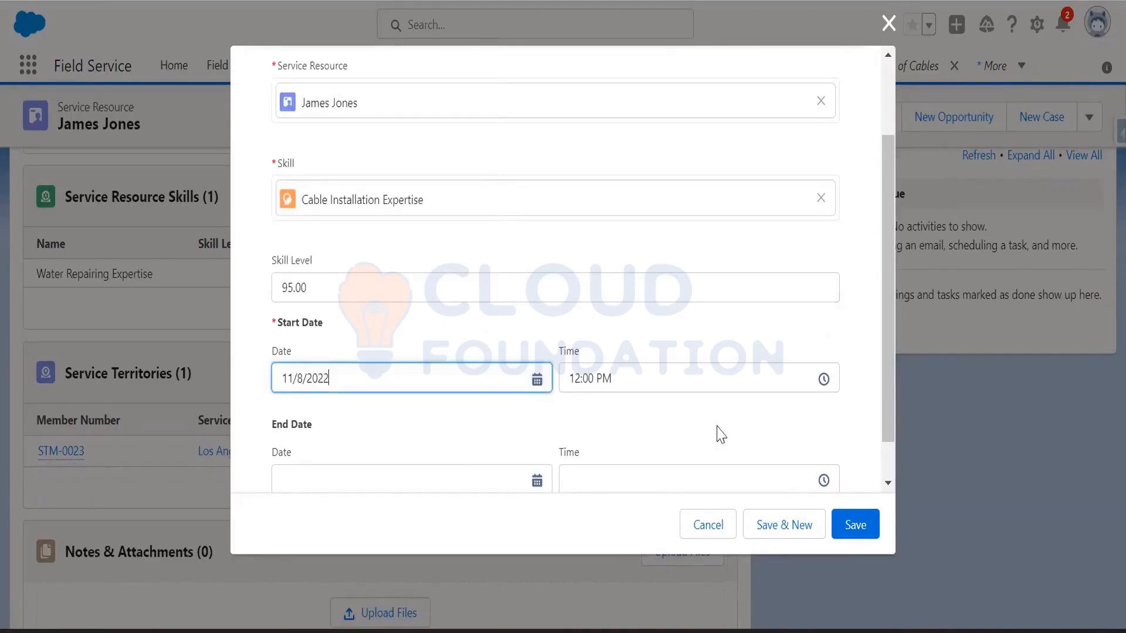
pyautogui.scroll(-1, 744, 407)
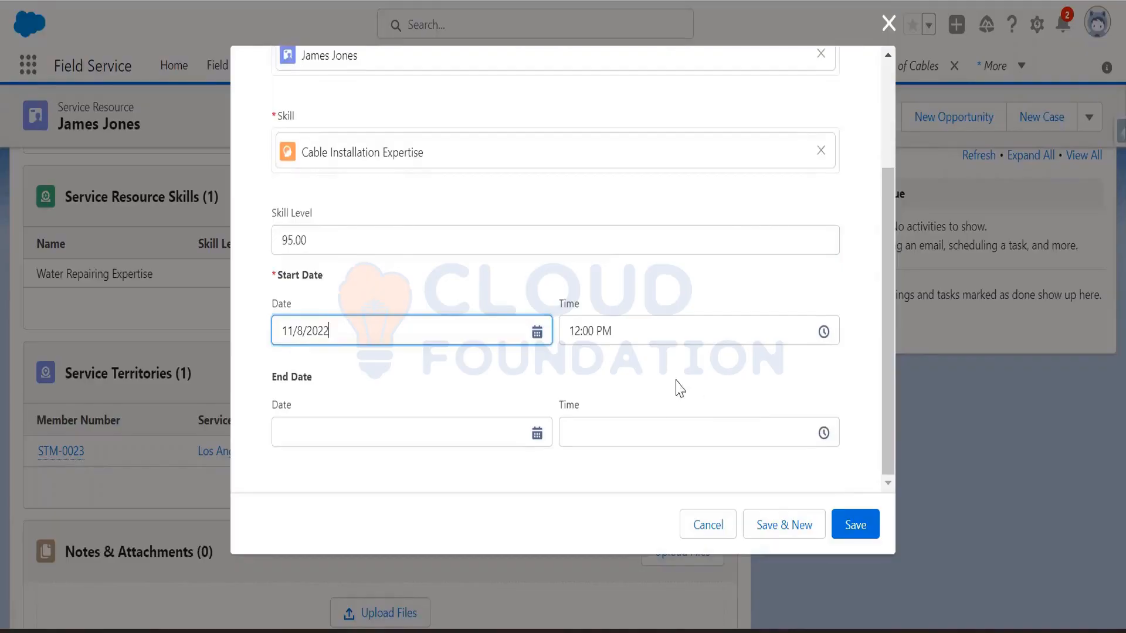
pyautogui.click(780, 330)
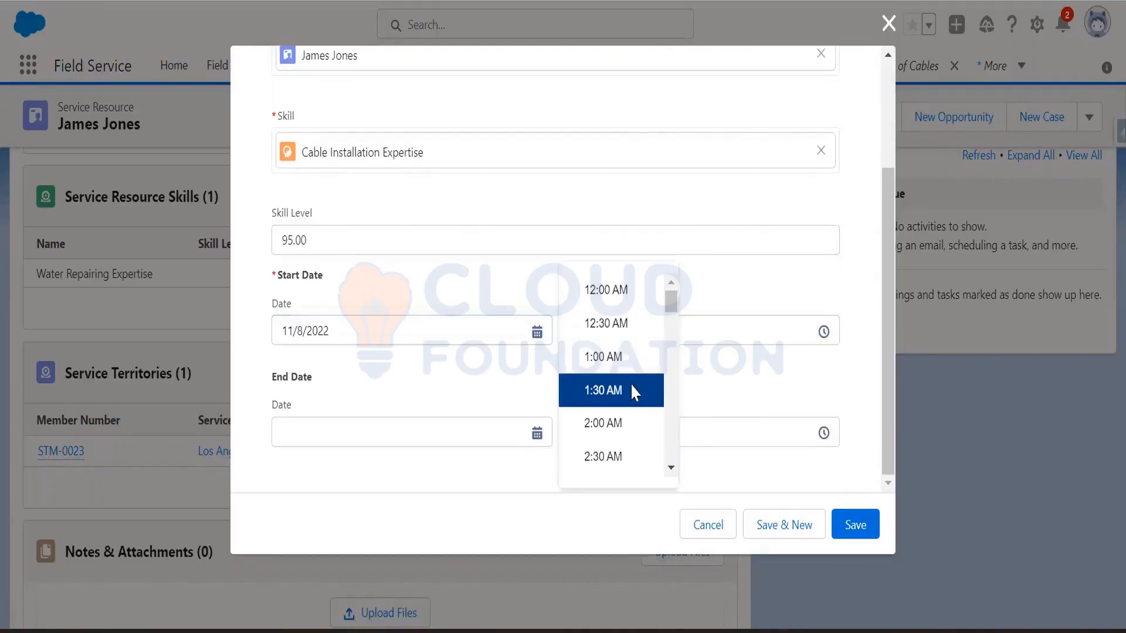
pyautogui.click(638, 293)
# Step: Set the resource skill's end date to 12/31/2022, save it, and check the technician's listed skills
pyautogui.click(390, 430)
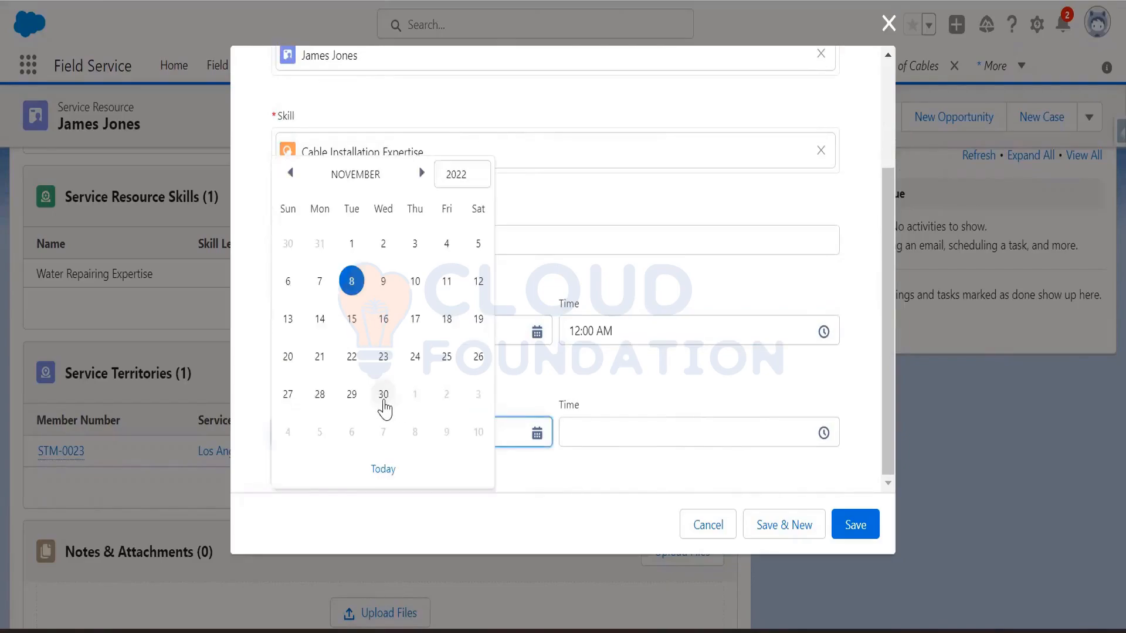
pyautogui.click(383, 404)
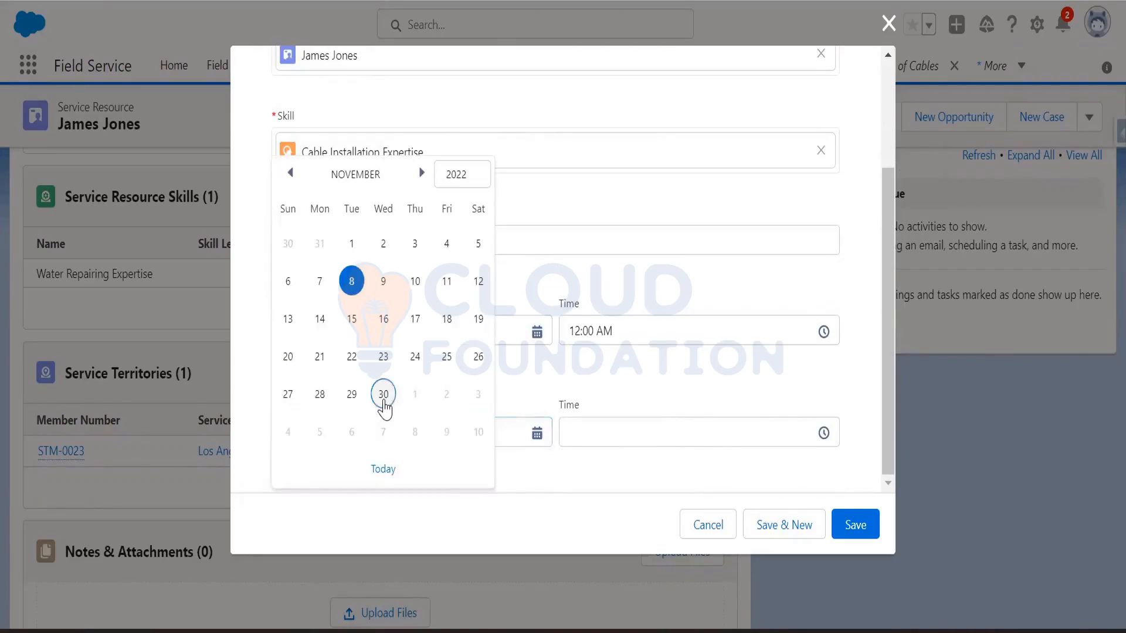
pyautogui.click(423, 177)
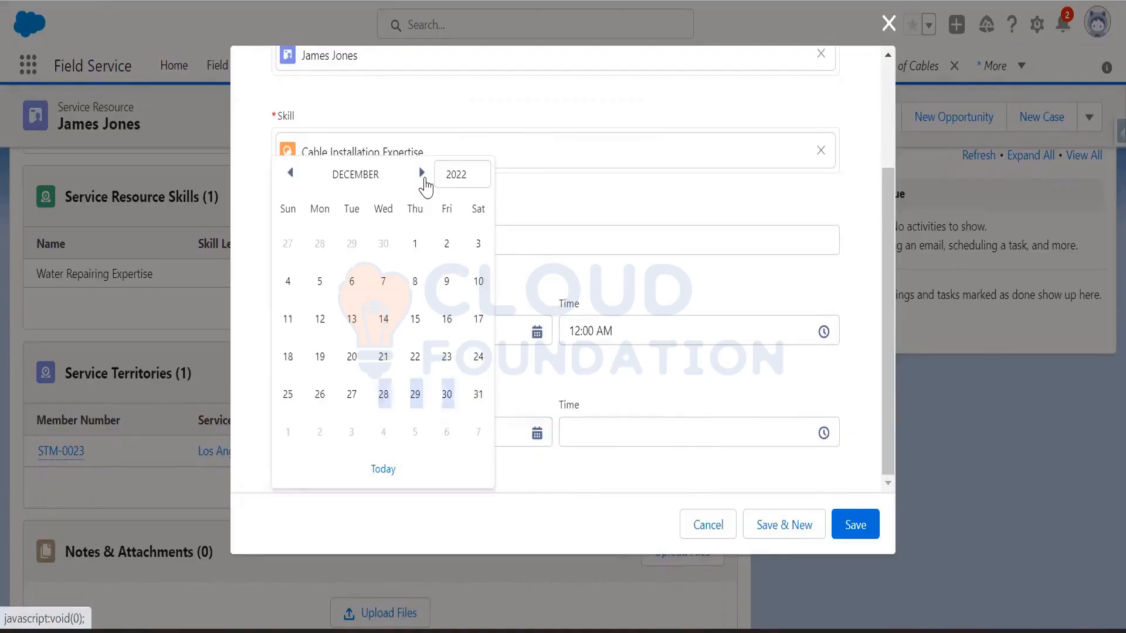
pyautogui.click(478, 394)
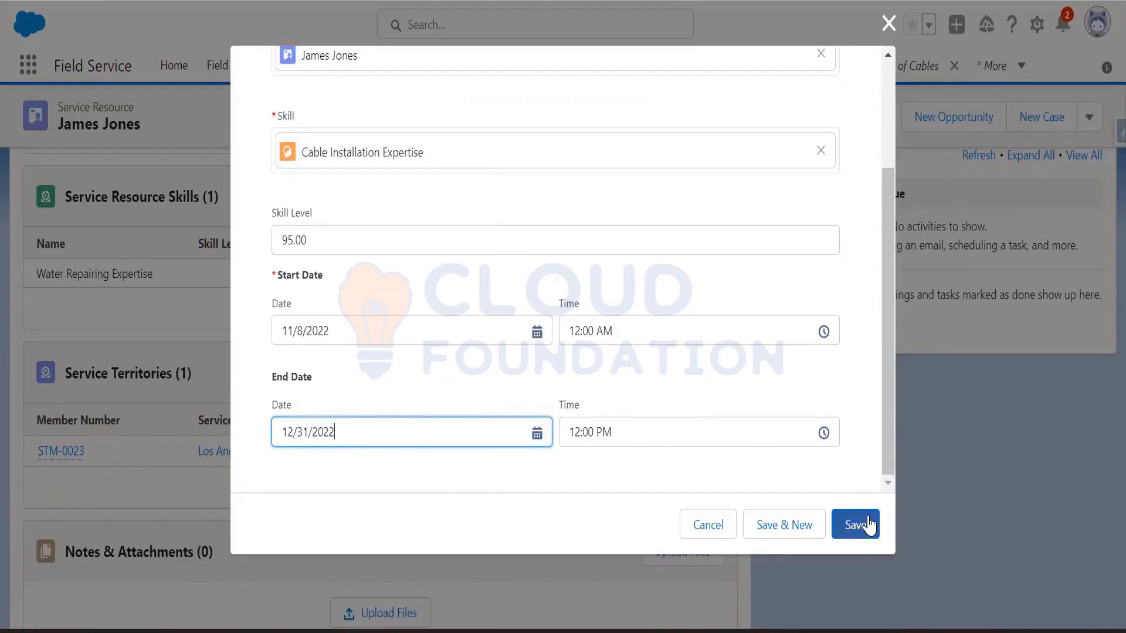
pyautogui.click(855, 525)
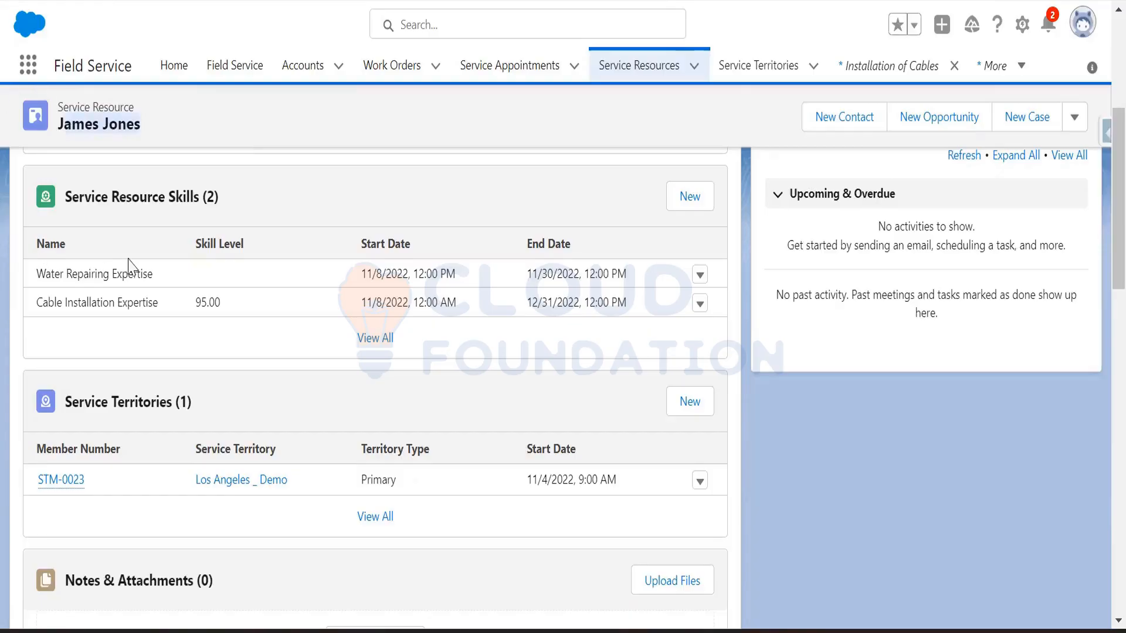
pyautogui.moveTo(161, 277); pyautogui.dragTo(165, 314)
pyautogui.click(165, 313)
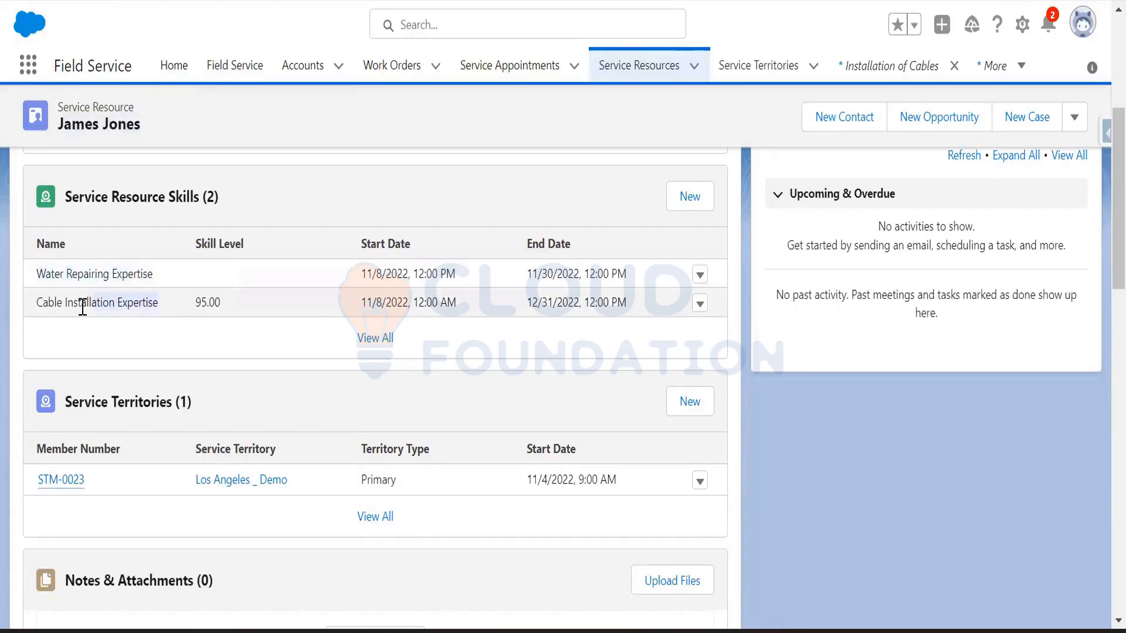
# Step: Highlight the technician's Cable Installation Expertise skill, switch to Notepad++, and review the words Skills and Parts in the work types note
pyautogui.moveTo(83, 307); pyautogui.dragTo(38, 305)
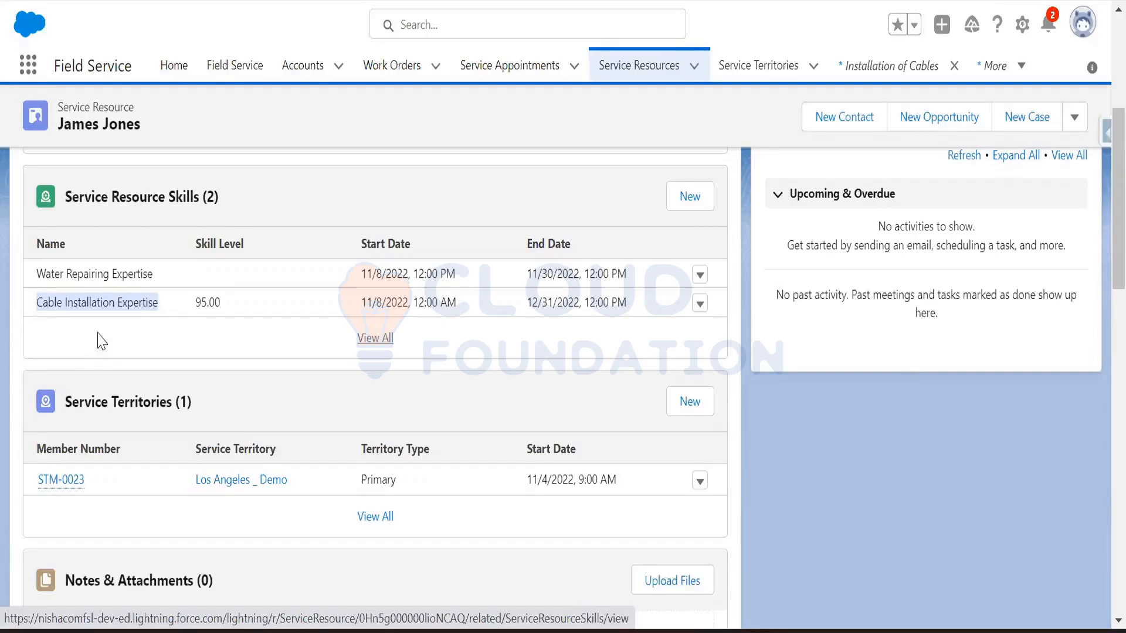
pyautogui.click(552, 631)
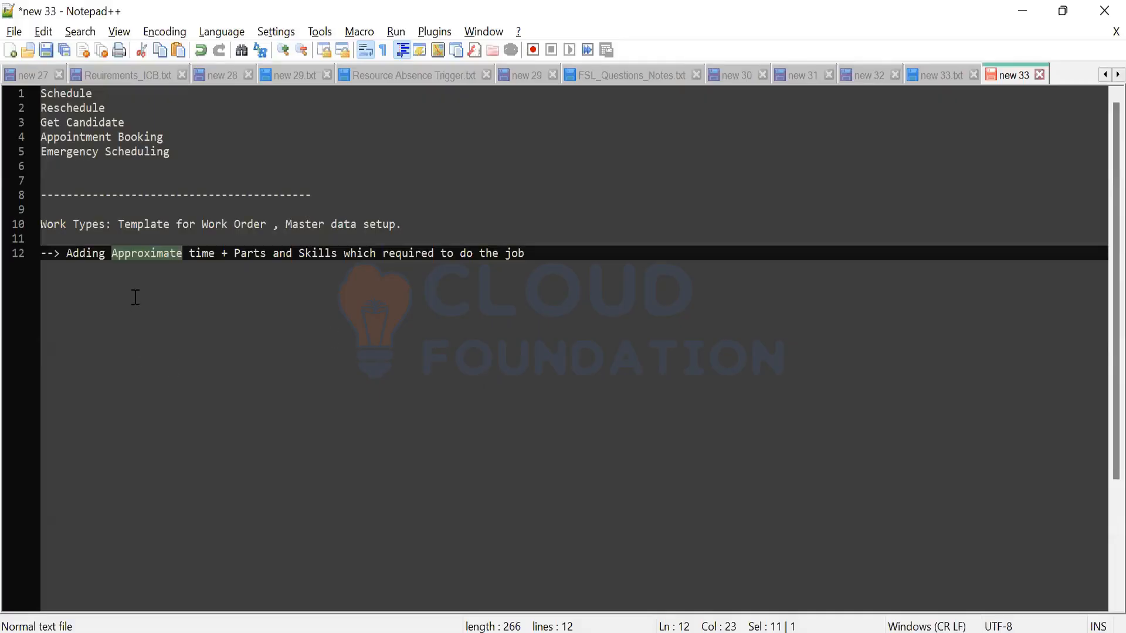
pyautogui.click(294, 271)
pyautogui.doubleClick(318, 252)
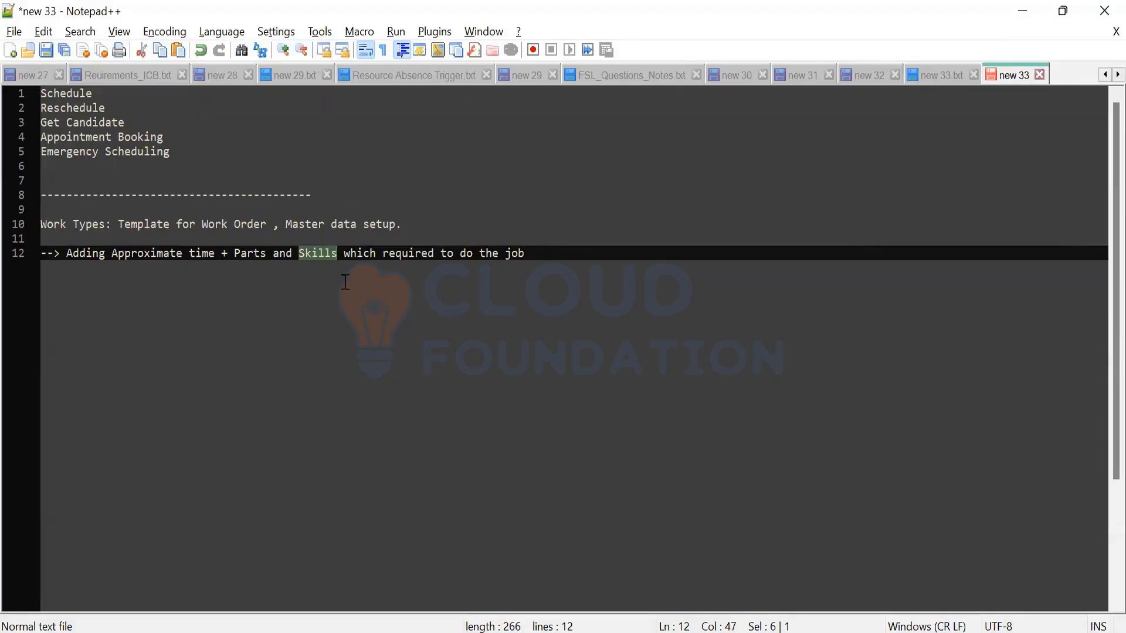
pyautogui.doubleClick(251, 258)
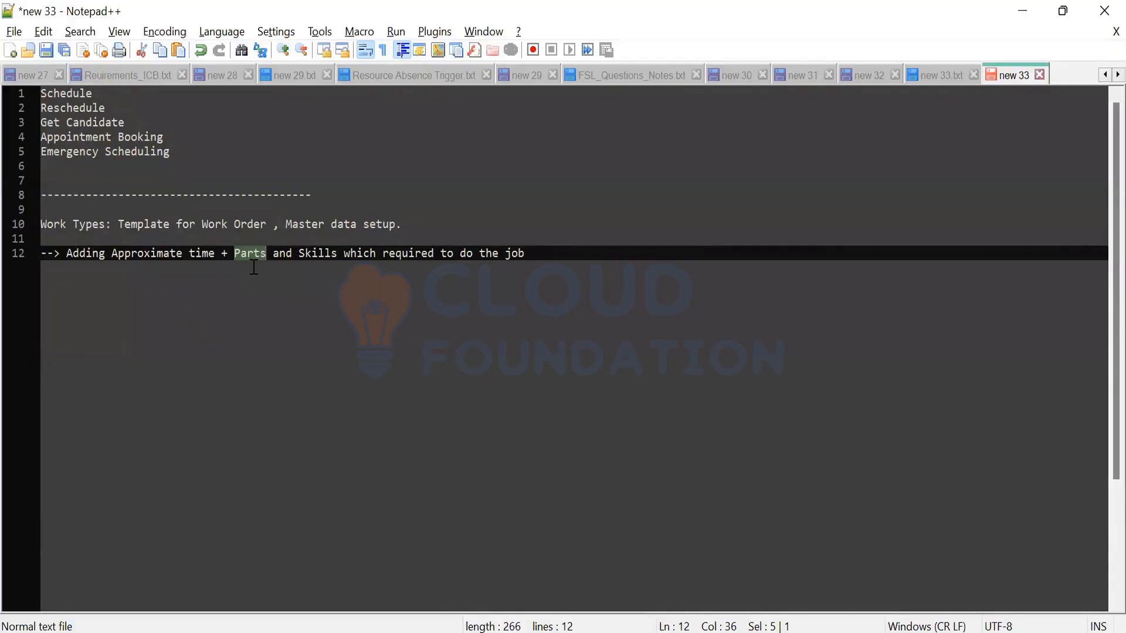
# Step: Switch back to Salesforce and find and open the Products list
pyautogui.hotkey('alt', 'Tab')
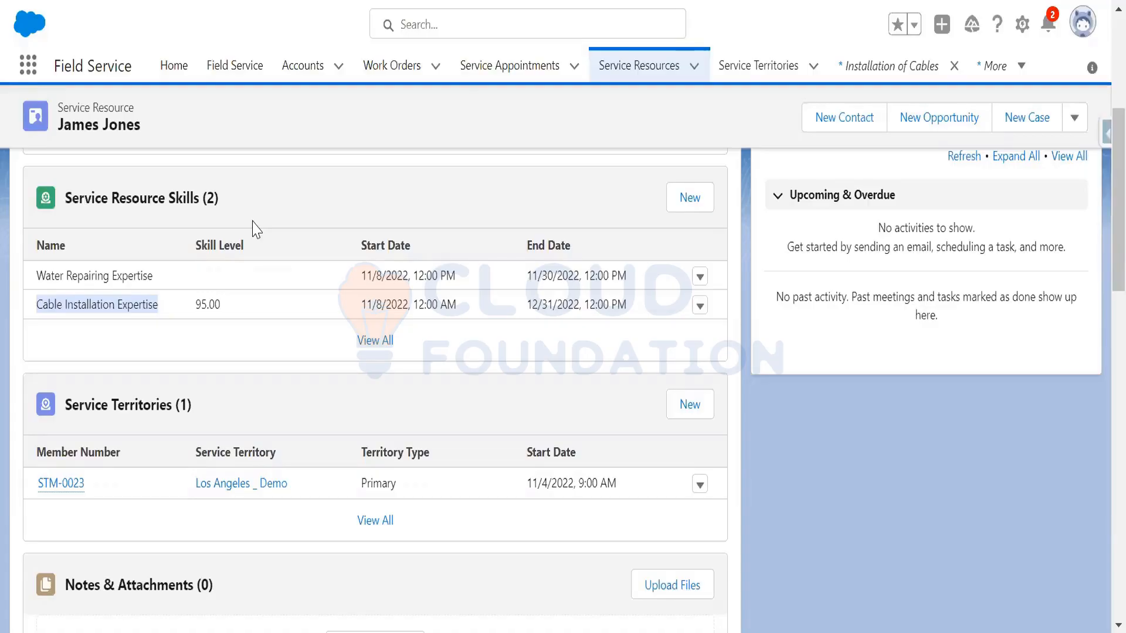
pyautogui.click(29, 66)
pyautogui.write('prod')
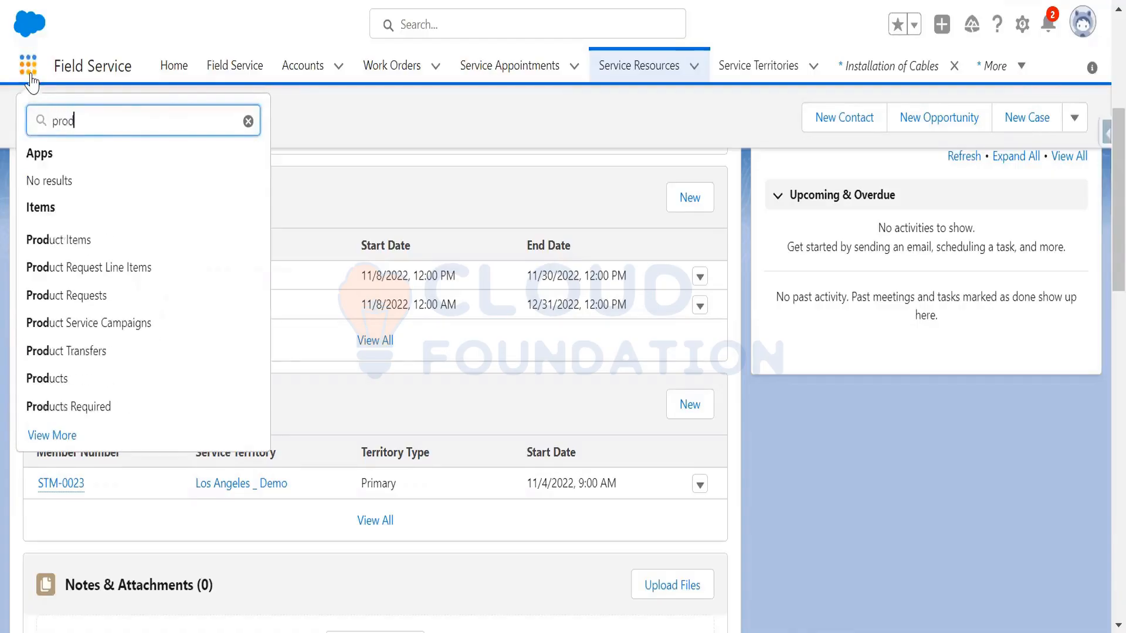
pyautogui.write('uct')
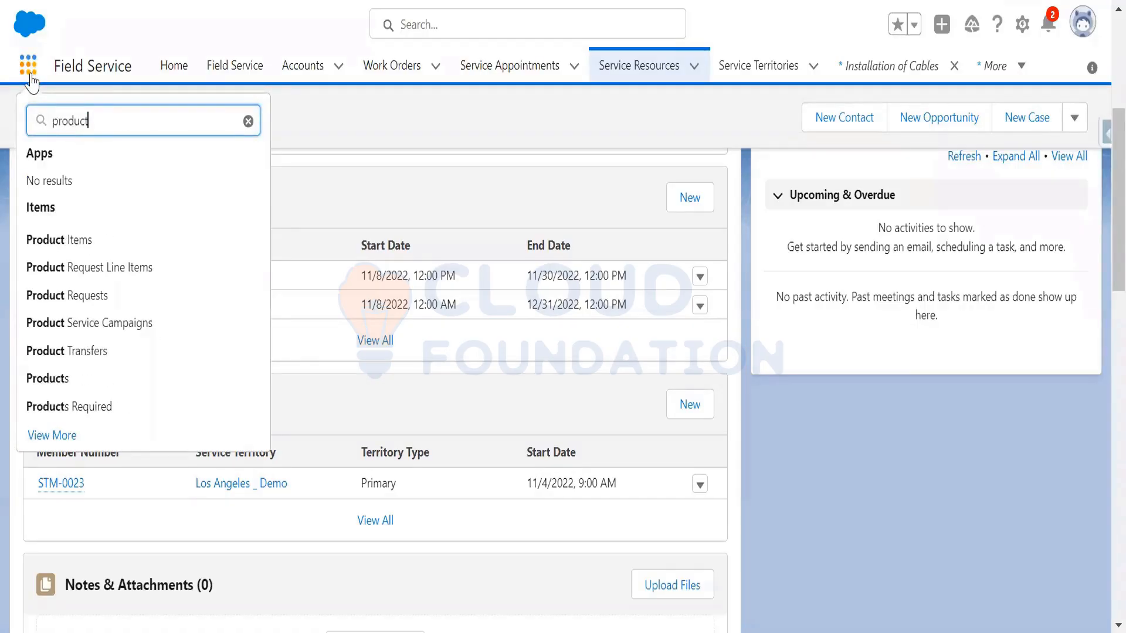
pyautogui.click(51, 382)
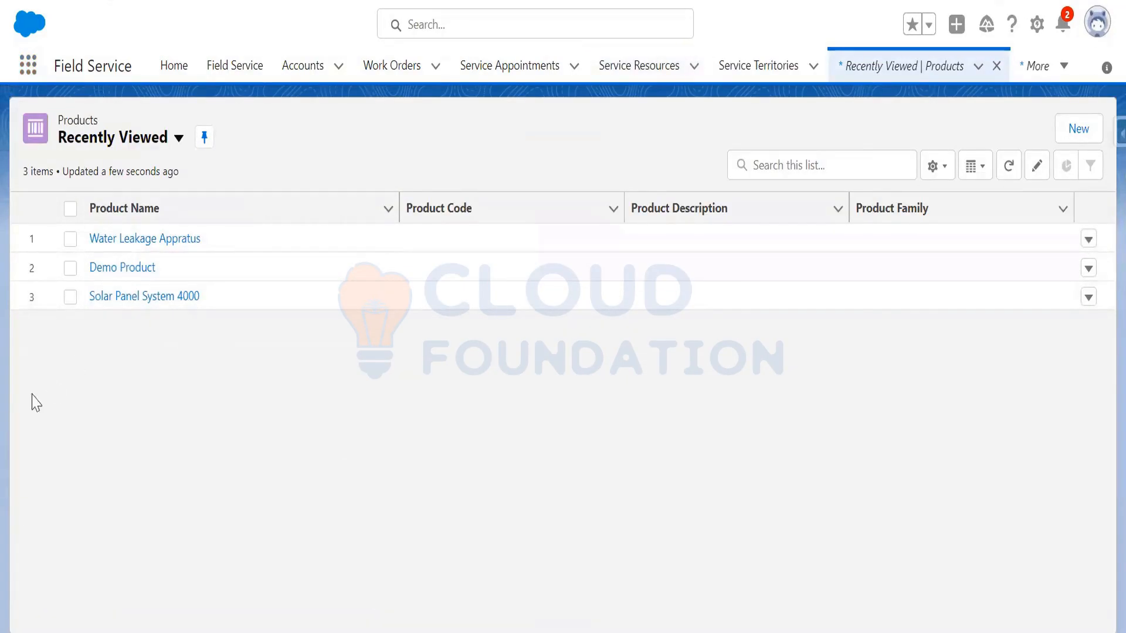
# Step: Create and save an active product named Cable (150 ft), leaving its product family as None
pyautogui.click(1084, 134)
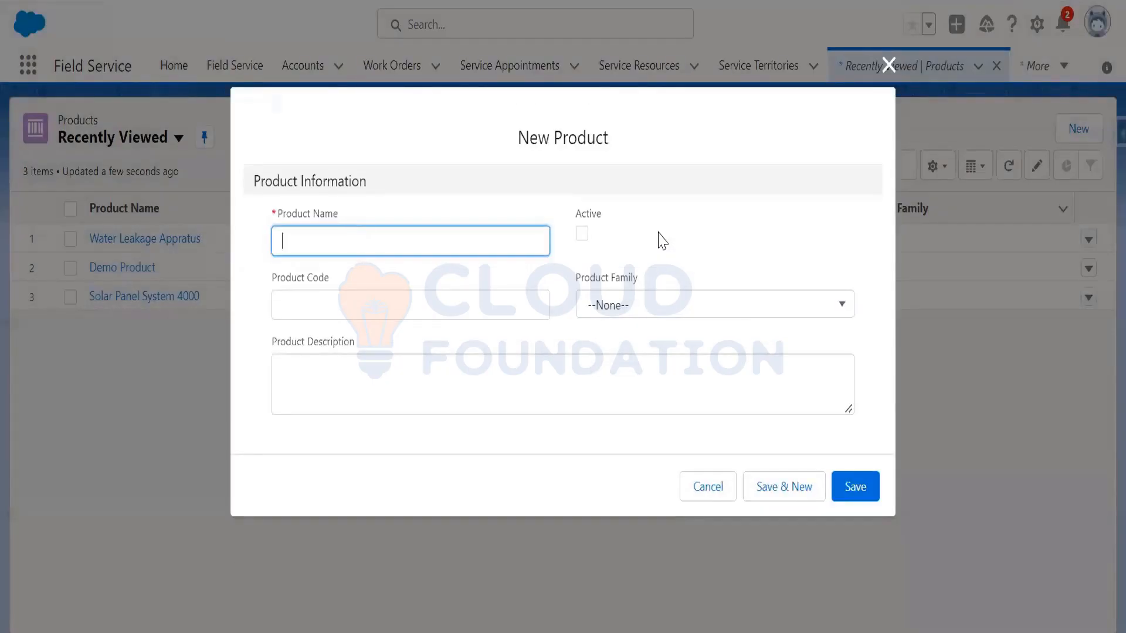
pyautogui.write('Cable (150 ft)')
pyautogui.click(583, 243)
pyautogui.click(582, 235)
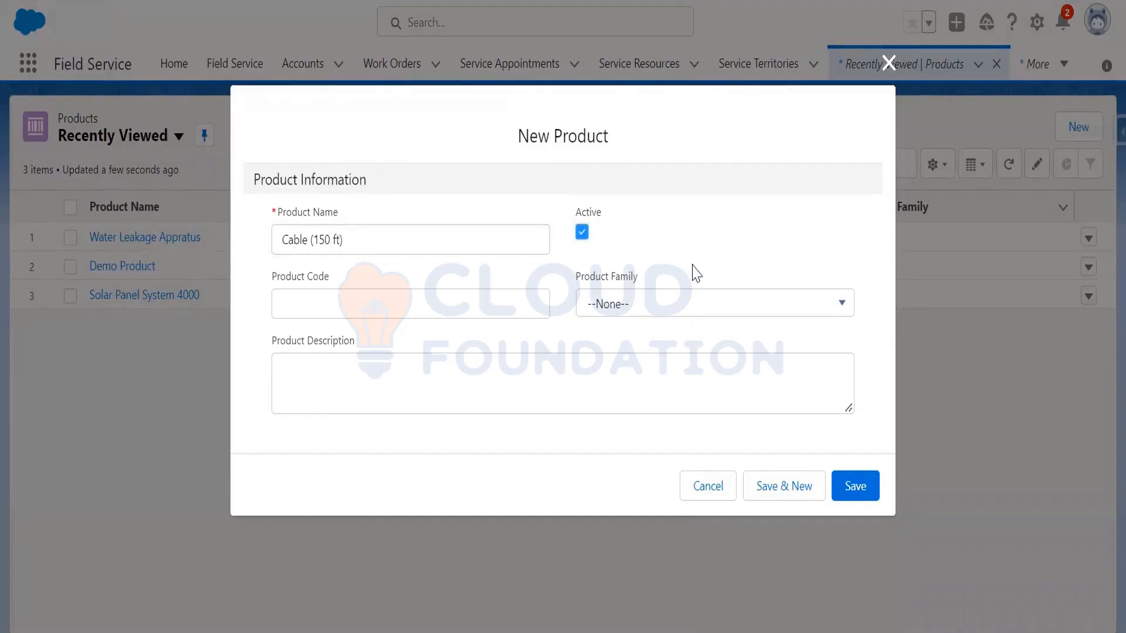
pyautogui.click(663, 315)
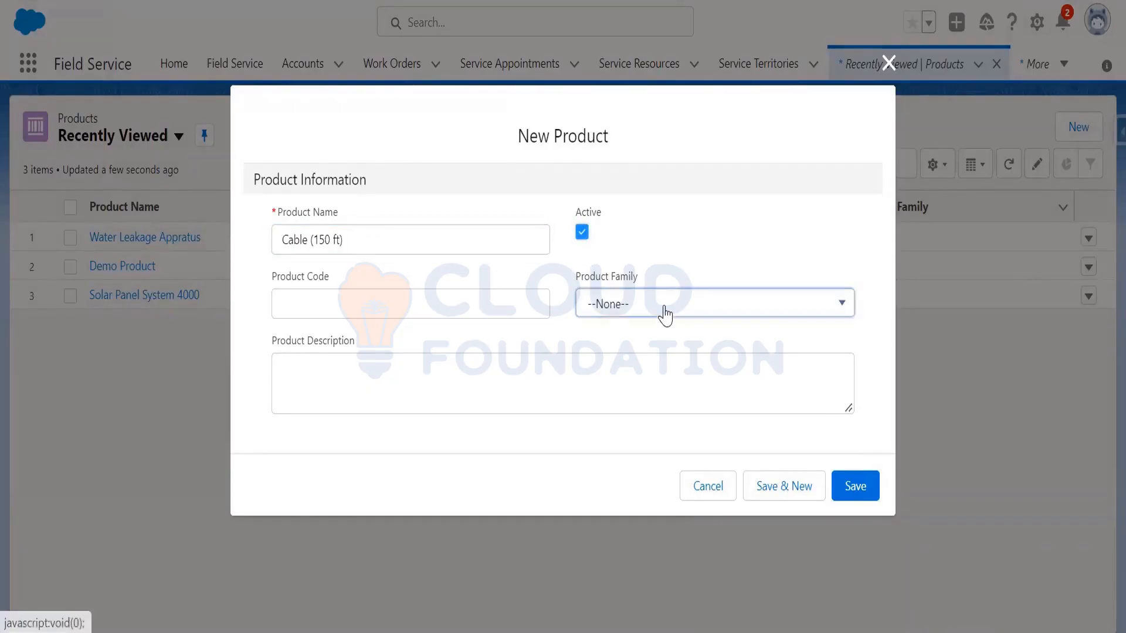
pyautogui.click(733, 258)
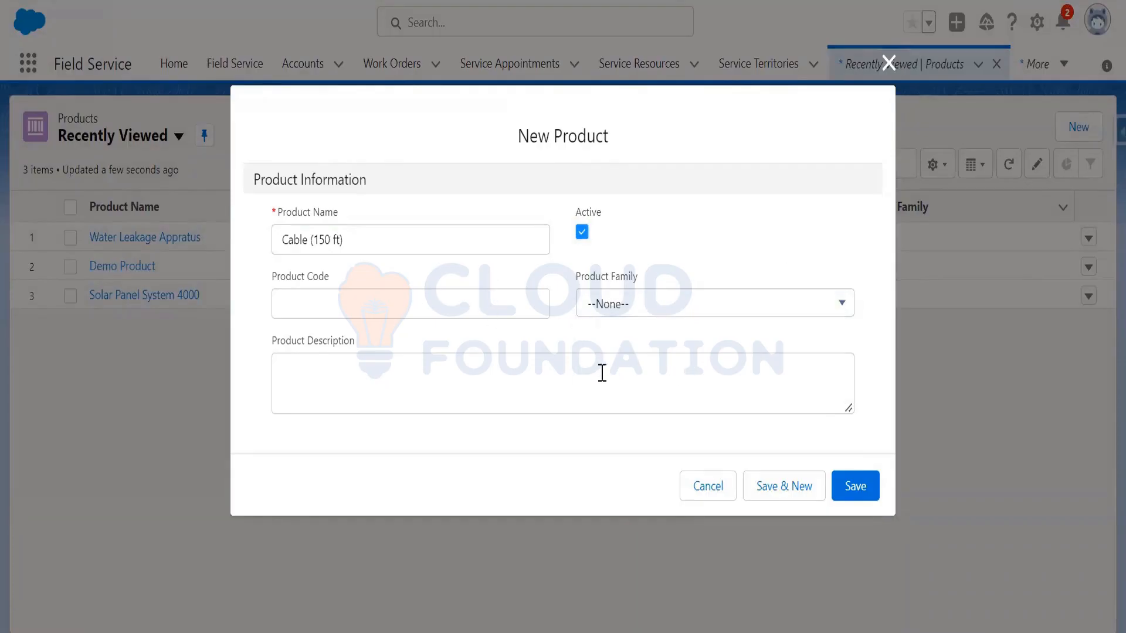
pyautogui.click(856, 487)
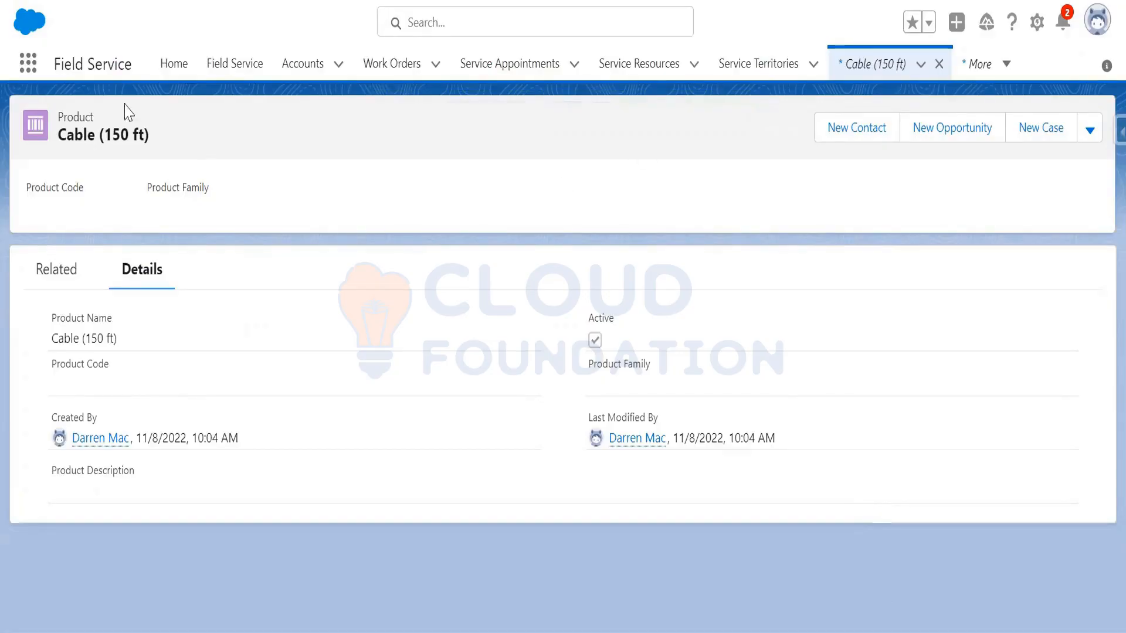
# Step: Open the Salesforce Setup home page
pyautogui.click(28, 64)
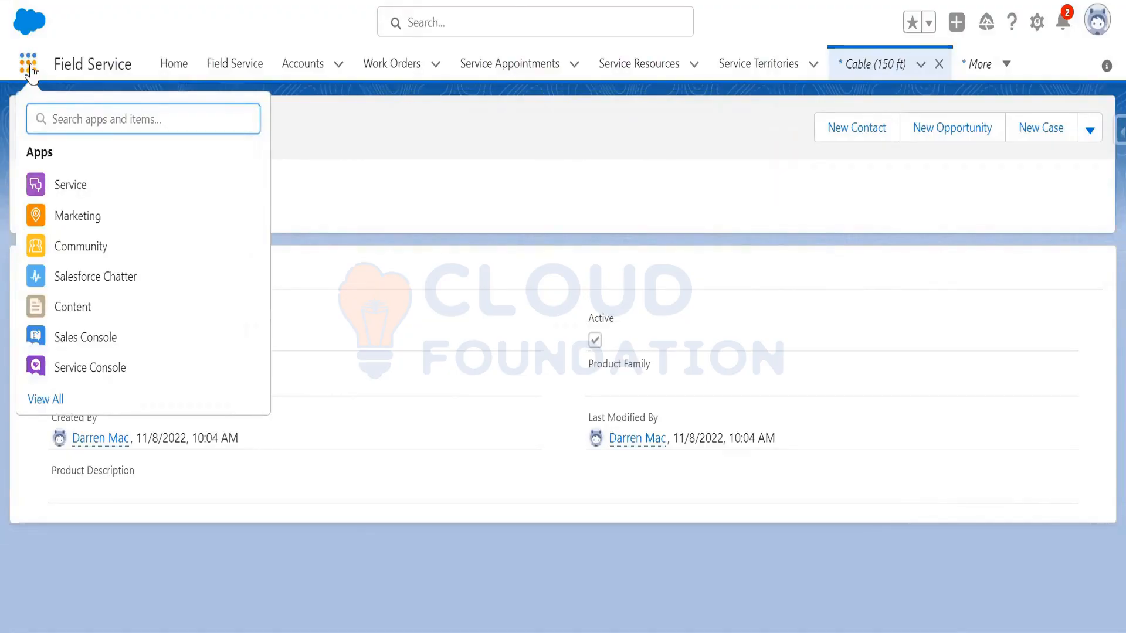
pyautogui.click(1037, 25)
pyautogui.click(978, 76)
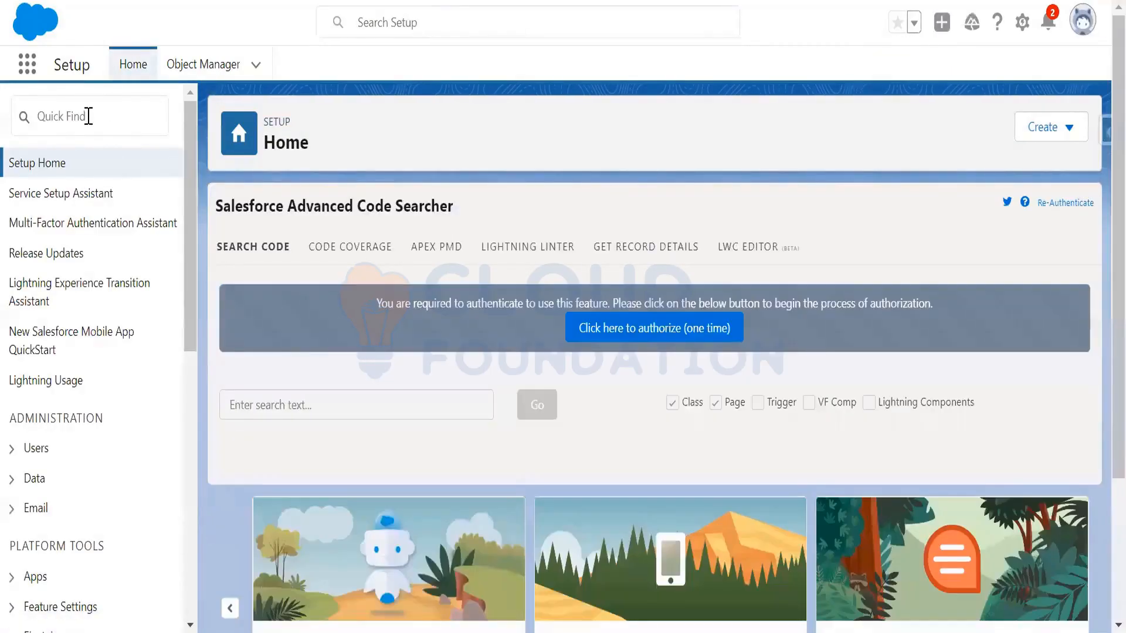
pyautogui.click(88, 116)
pyautogui.write('locatio')
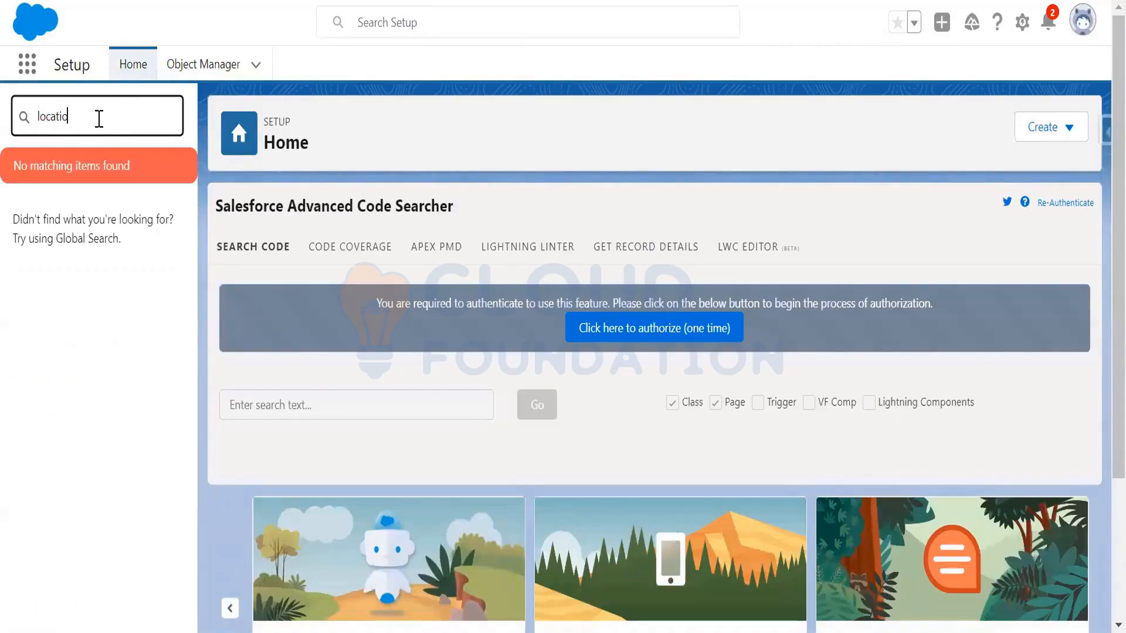
pyautogui.press('BackSpace')
pyautogui.press('BackSpace')
pyautogui.press('BackSpace')
pyautogui.press('BackSpace')
pyautogui.press('BackSpace')
pyautogui.press('BackSpace')
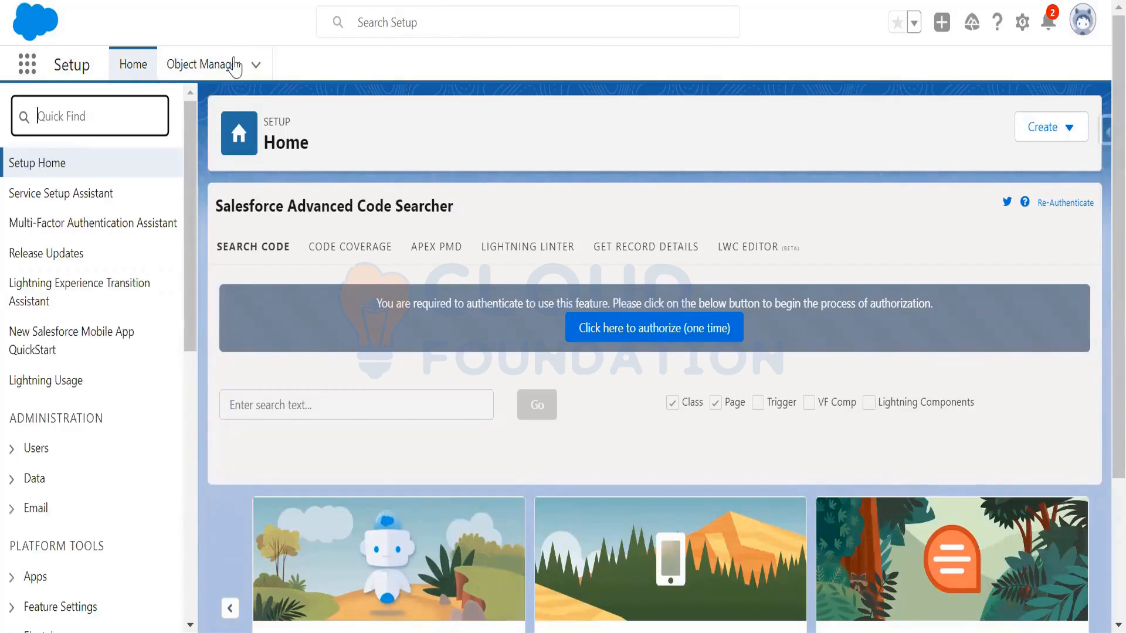
# Step: Find the Location object in Object Manager and open its Location Layout page layout for editing
pyautogui.click(236, 67)
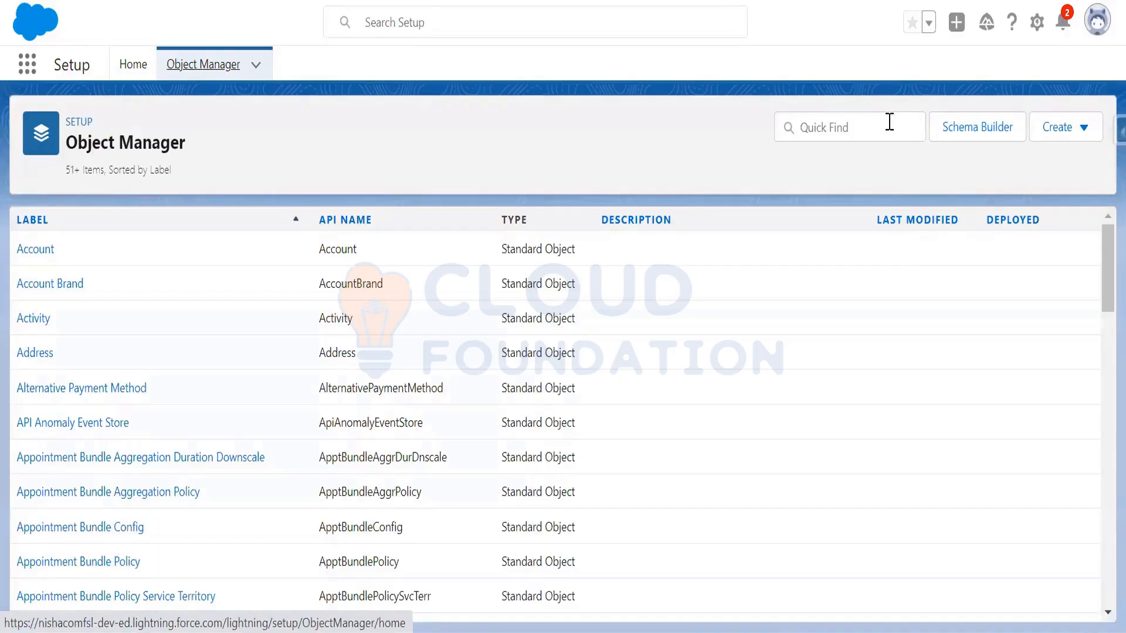
pyautogui.click(890, 122)
pyautogui.write('locat')
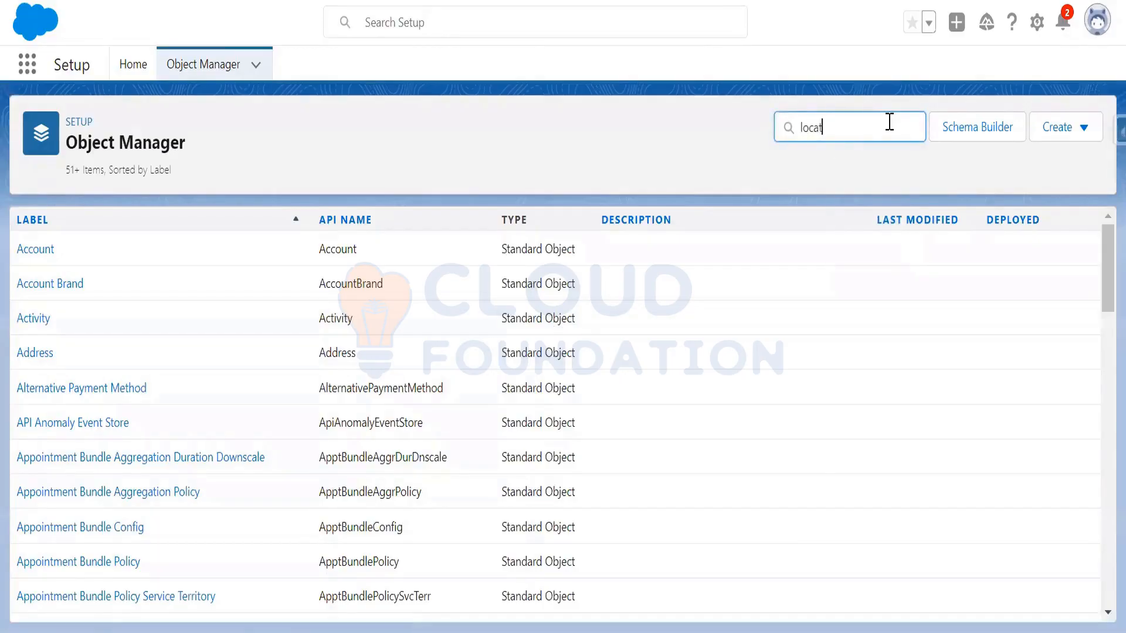
pyautogui.write('ion')
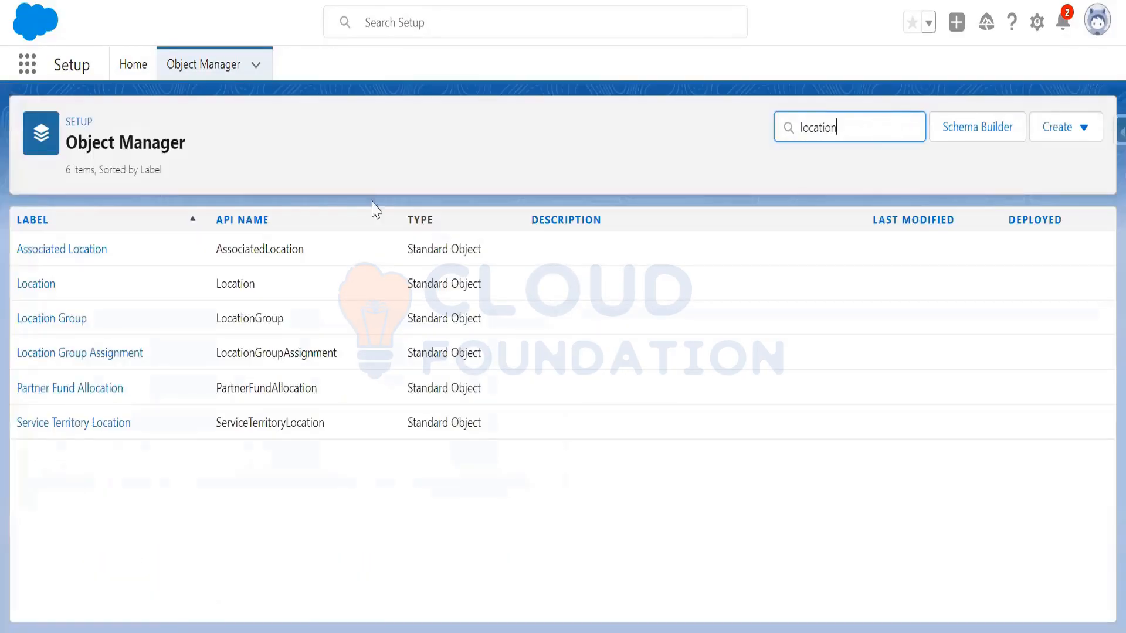
pyautogui.click(40, 286)
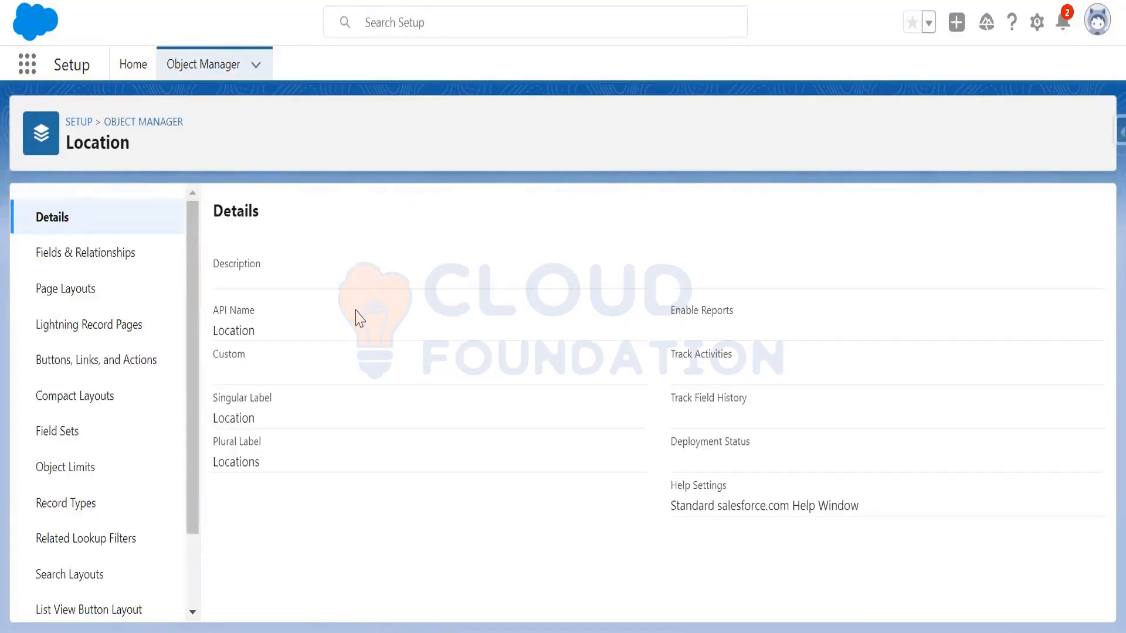
pyautogui.click(83, 301)
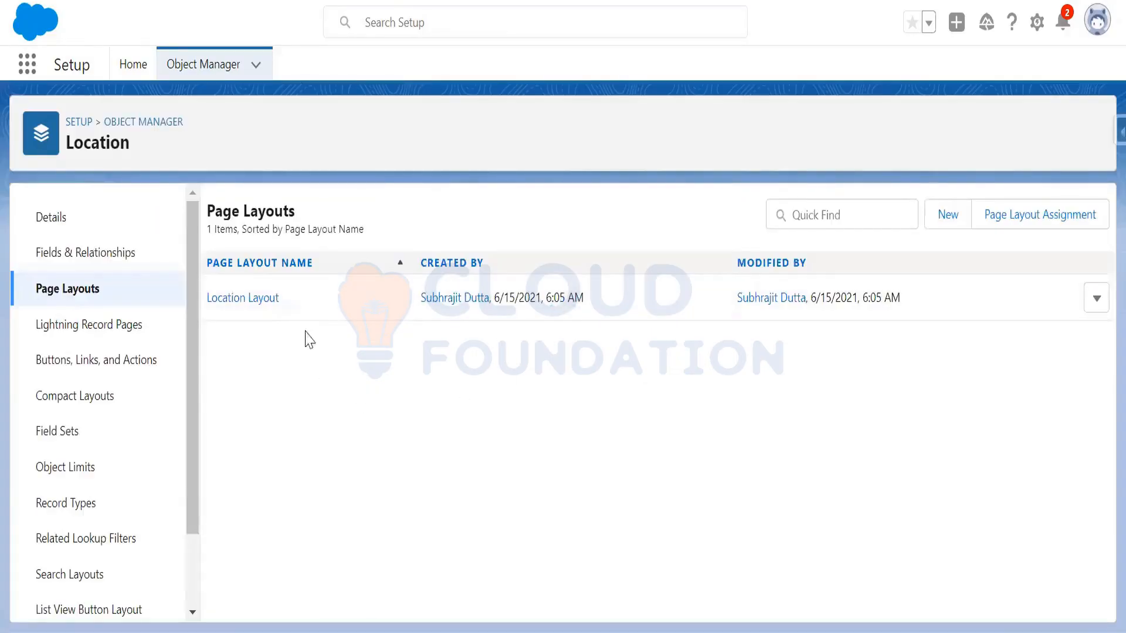
pyautogui.click(239, 299)
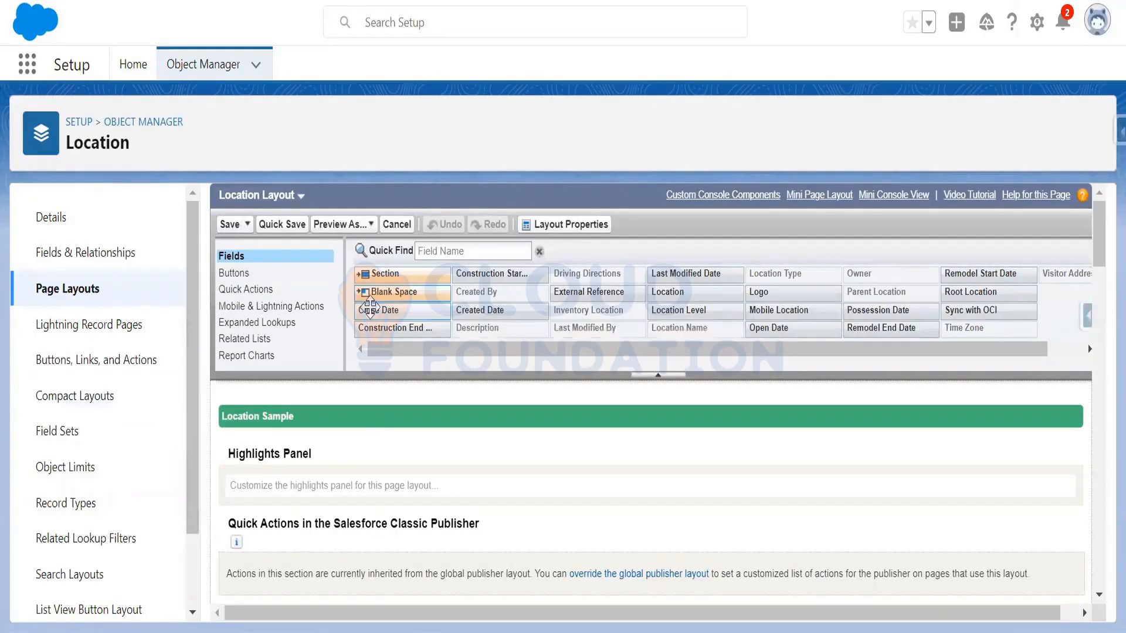
# Step: Check the Location Layout for the Inventory Location field and save the layout
pyautogui.scroll(-10, 568, 472)
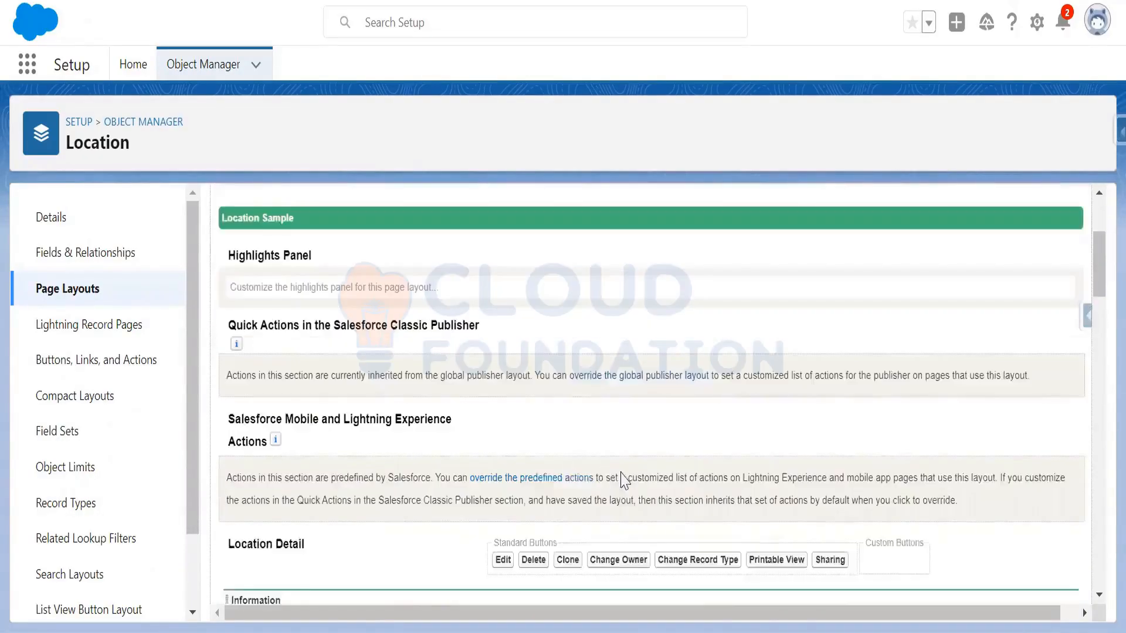
pyautogui.scroll(3, 604, 485)
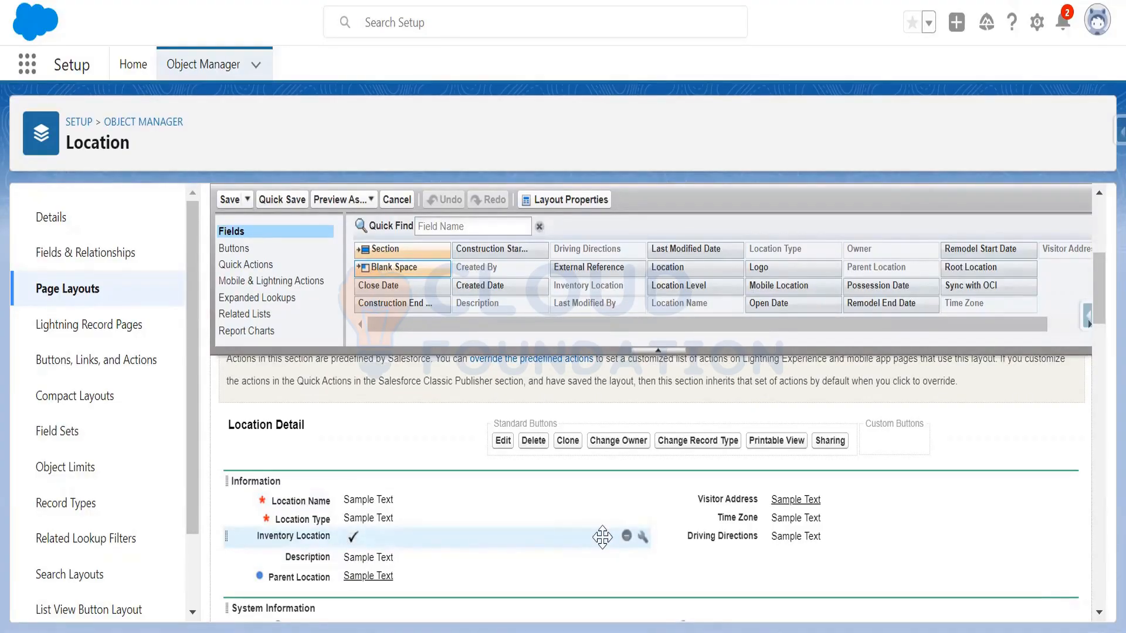
pyautogui.click(457, 228)
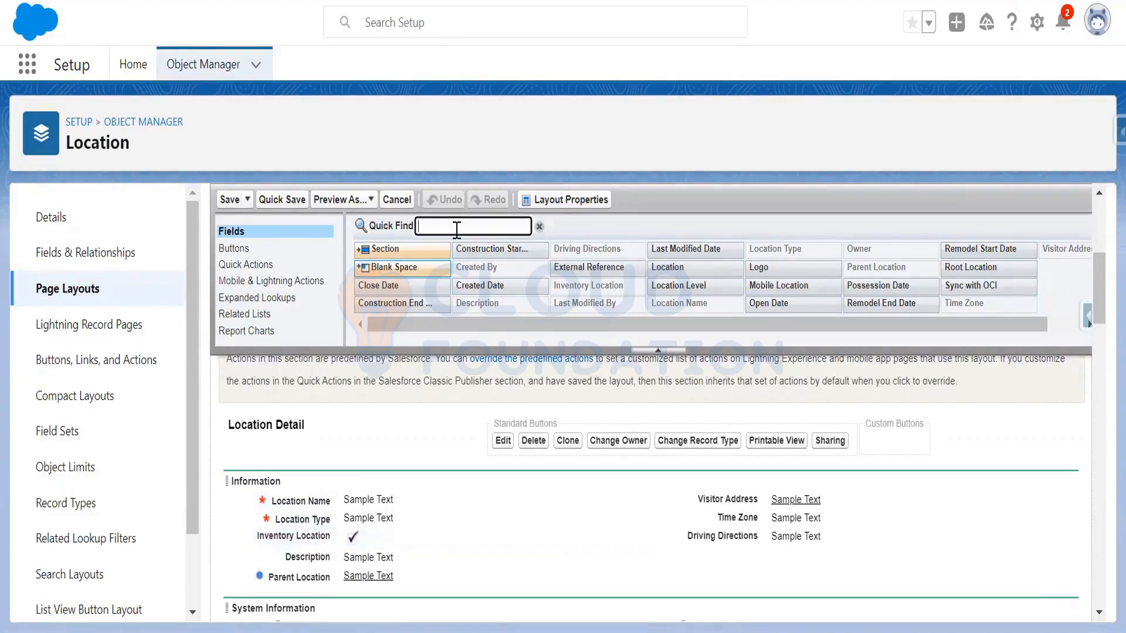
pyautogui.write('inve')
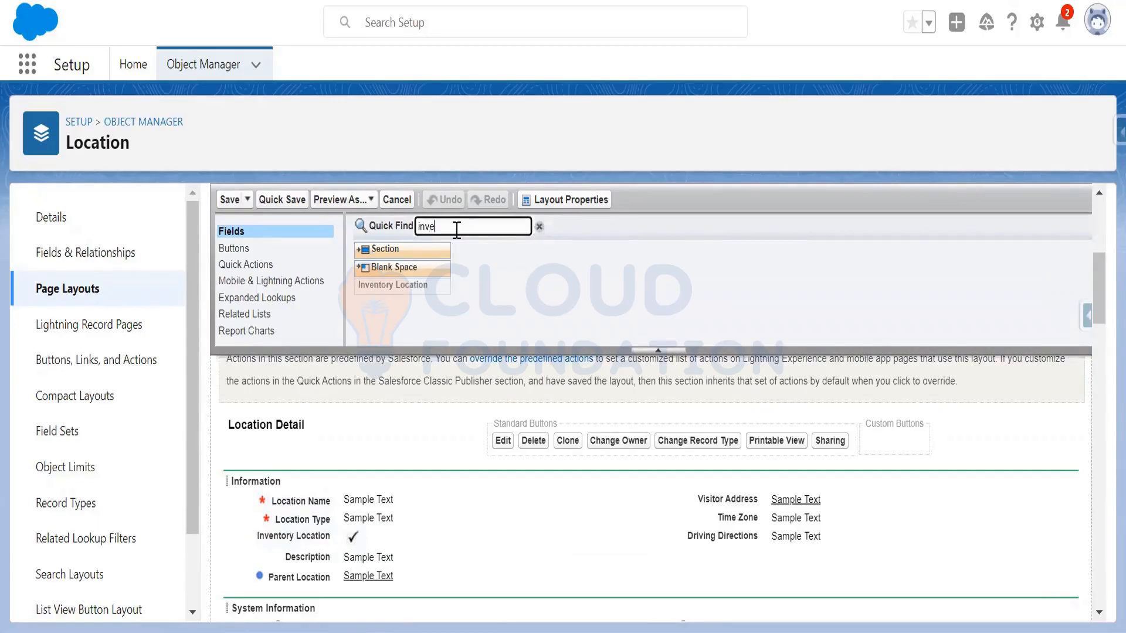
pyautogui.click(539, 226)
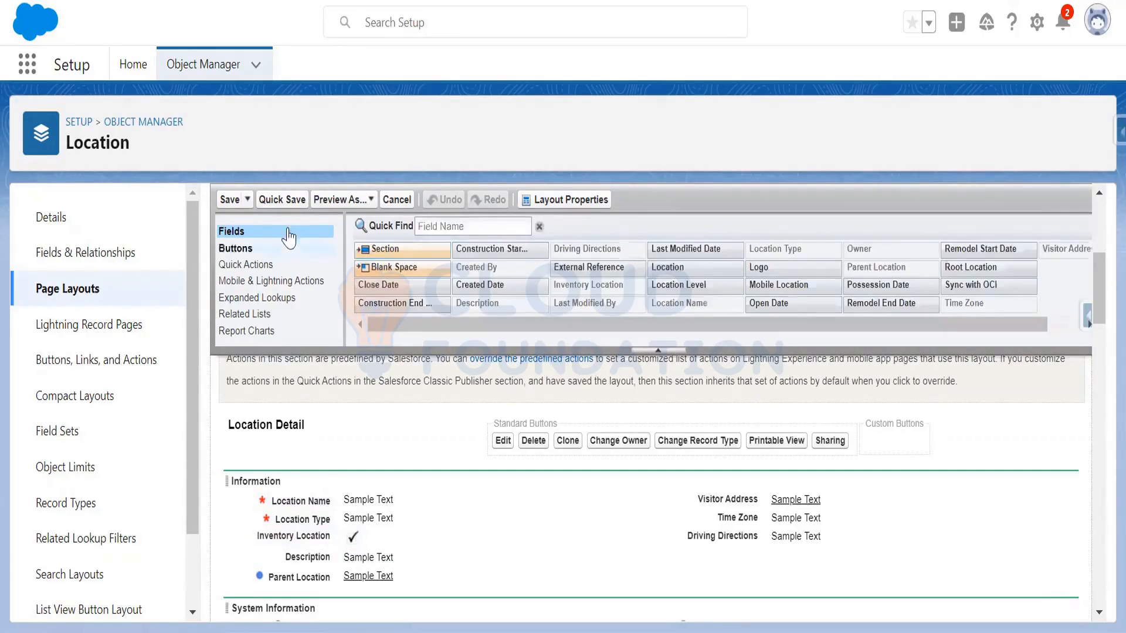
pyautogui.click(231, 204)
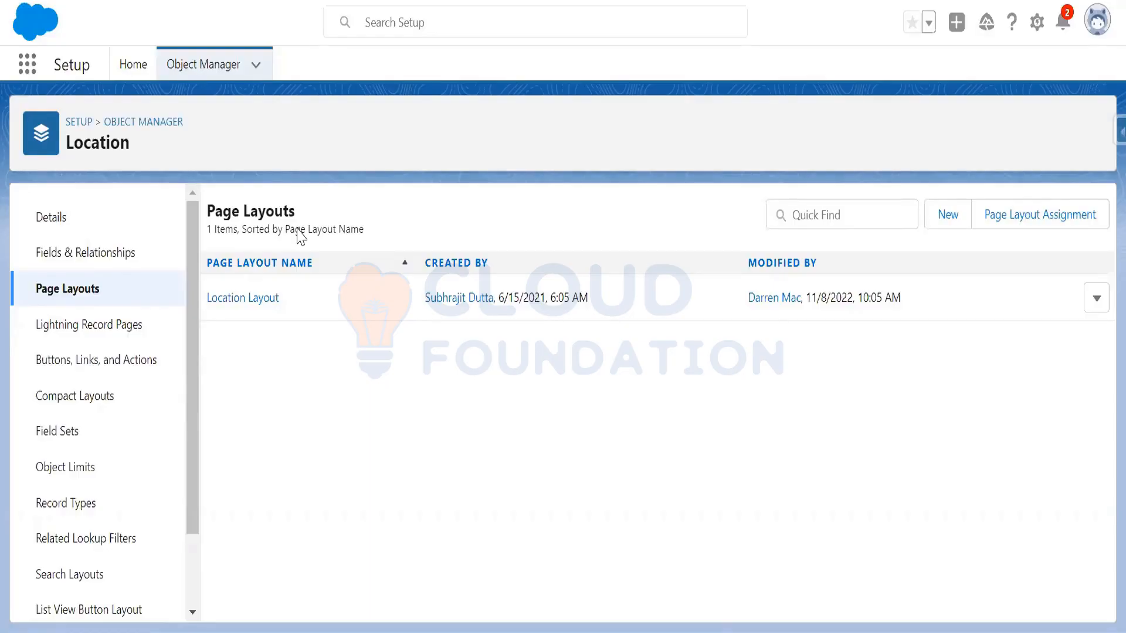
# Step: Find and open the Locations list in the Field Service app
pyautogui.click(28, 66)
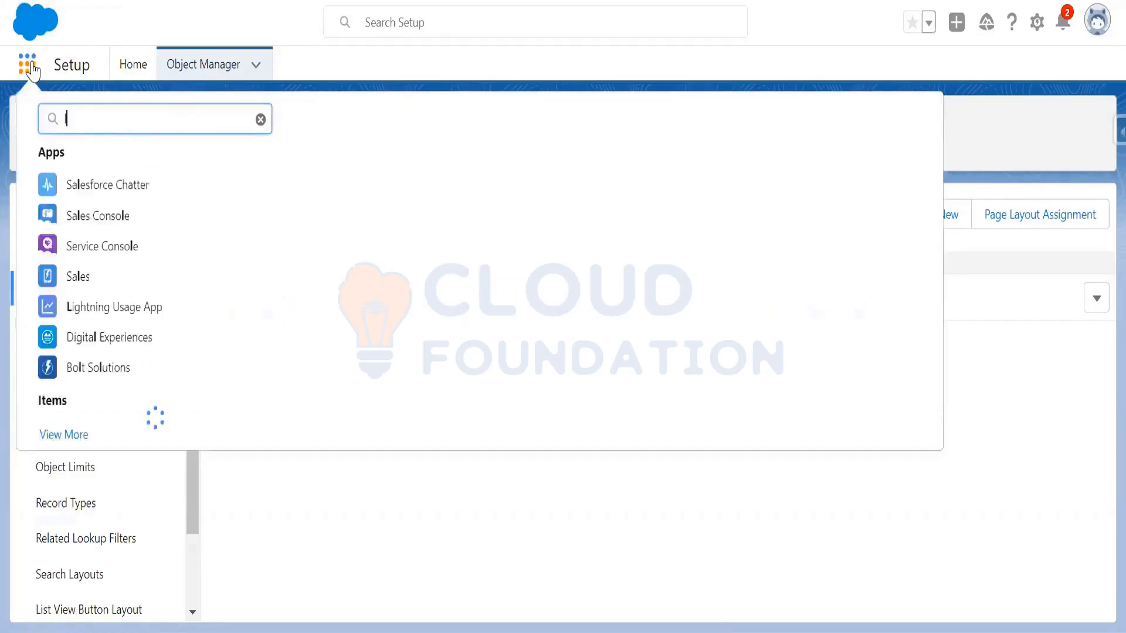
pyautogui.write('locations')
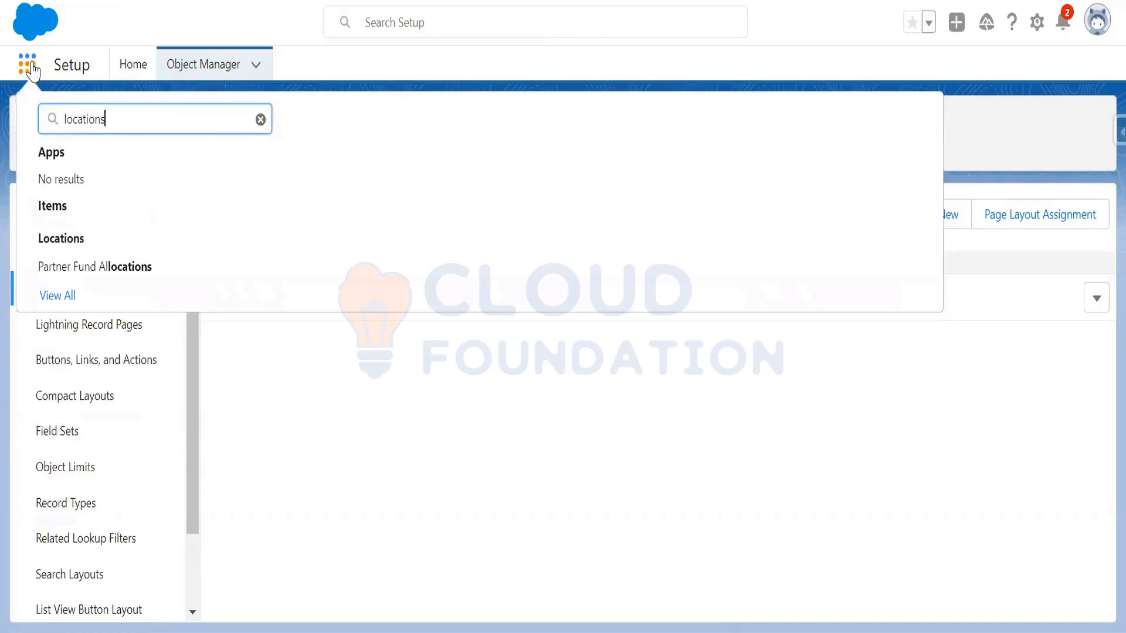
pyautogui.click(108, 240)
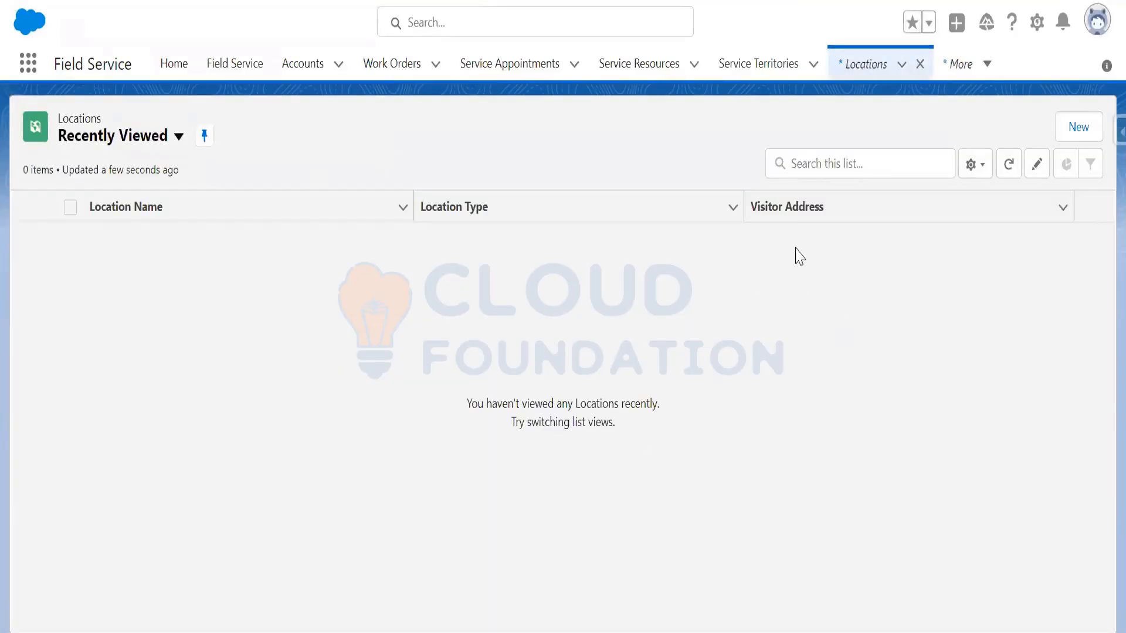
# Step: Start a new location named for the technician's wagon, keeping Warehouse as the location type
pyautogui.click(1077, 128)
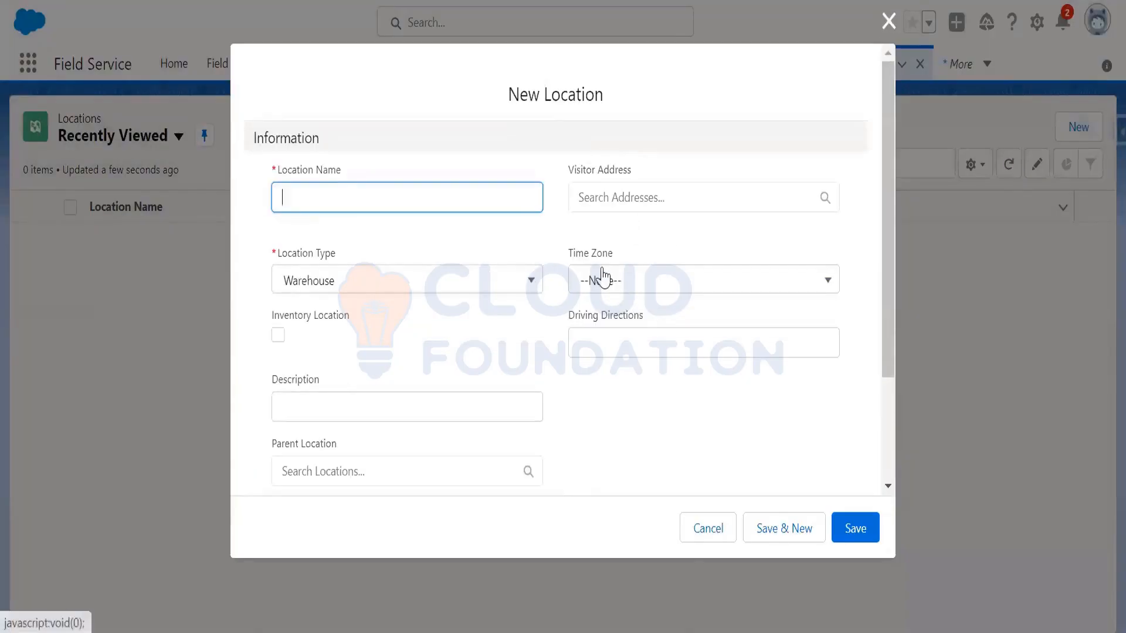
pyautogui.write("James's Wagon")
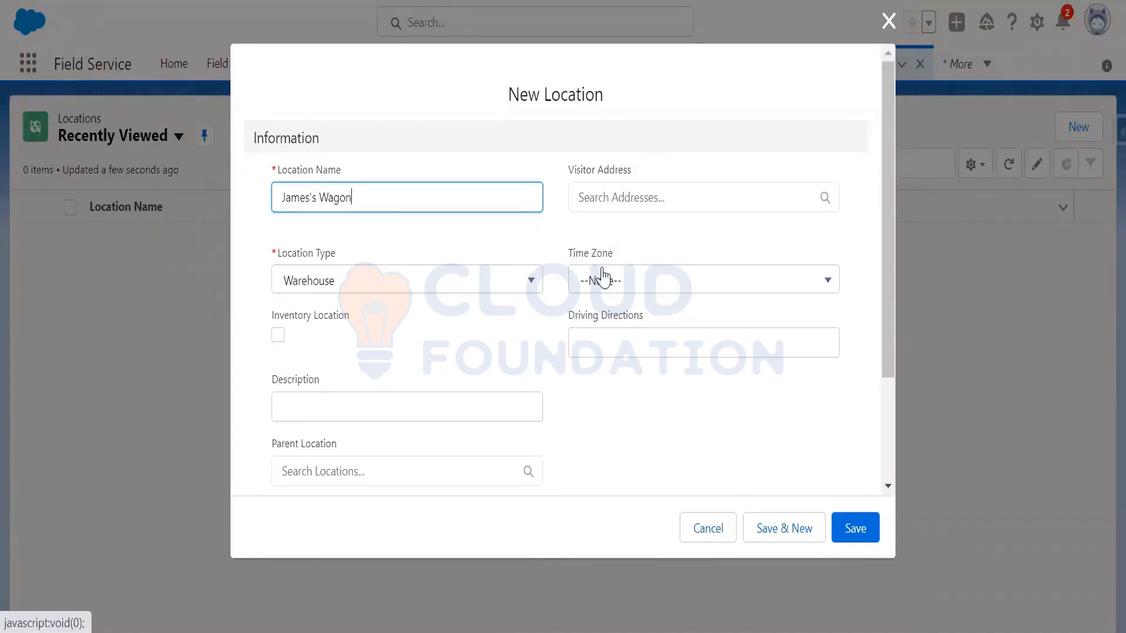
pyautogui.click(418, 284)
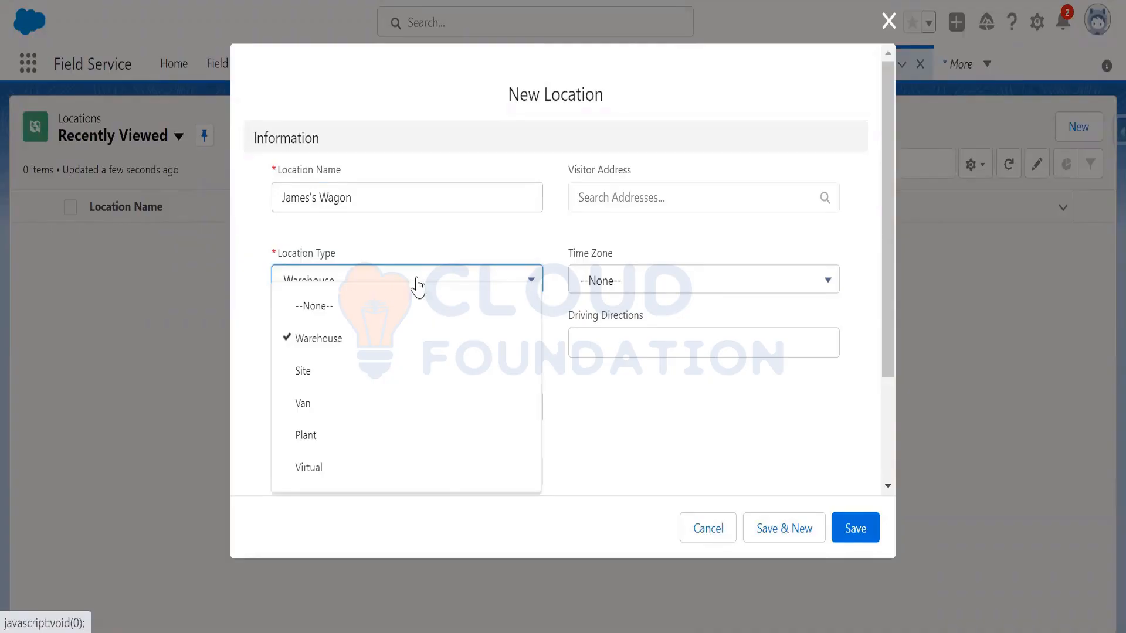
pyautogui.scroll(-3, 392, 416)
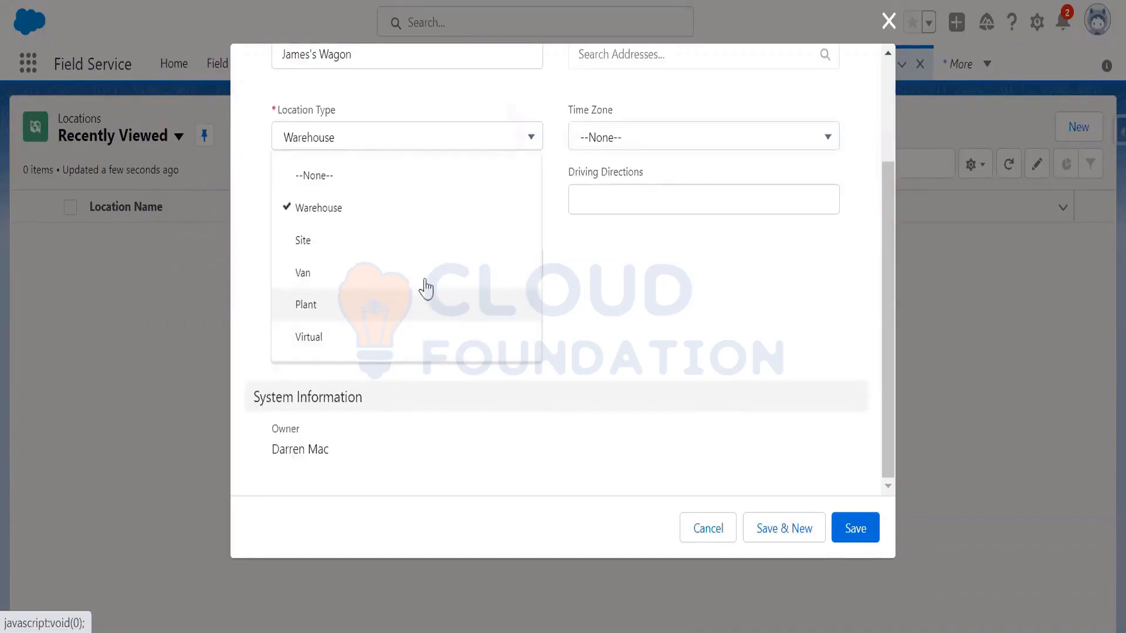
pyautogui.click(672, 282)
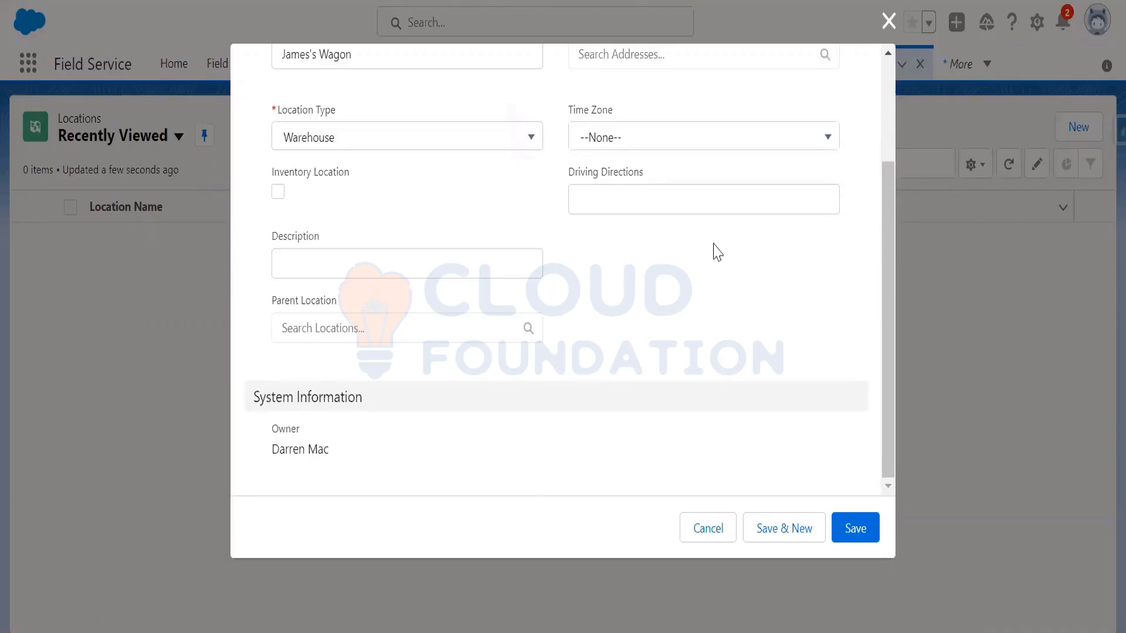
# Step: Set the new location's time zone to (GMT-08:00) Pacific Standard Time (America/Los_Angeles)
pyautogui.click(655, 141)
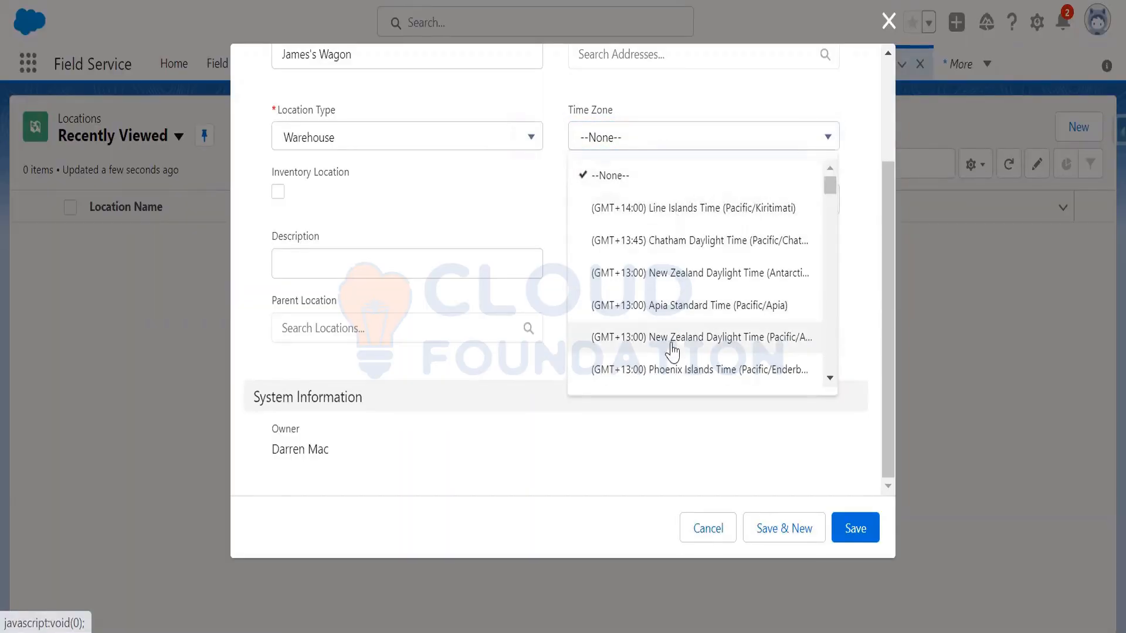
pyautogui.scroll(-2, 675, 352)
pyautogui.scroll(-5, 689, 358)
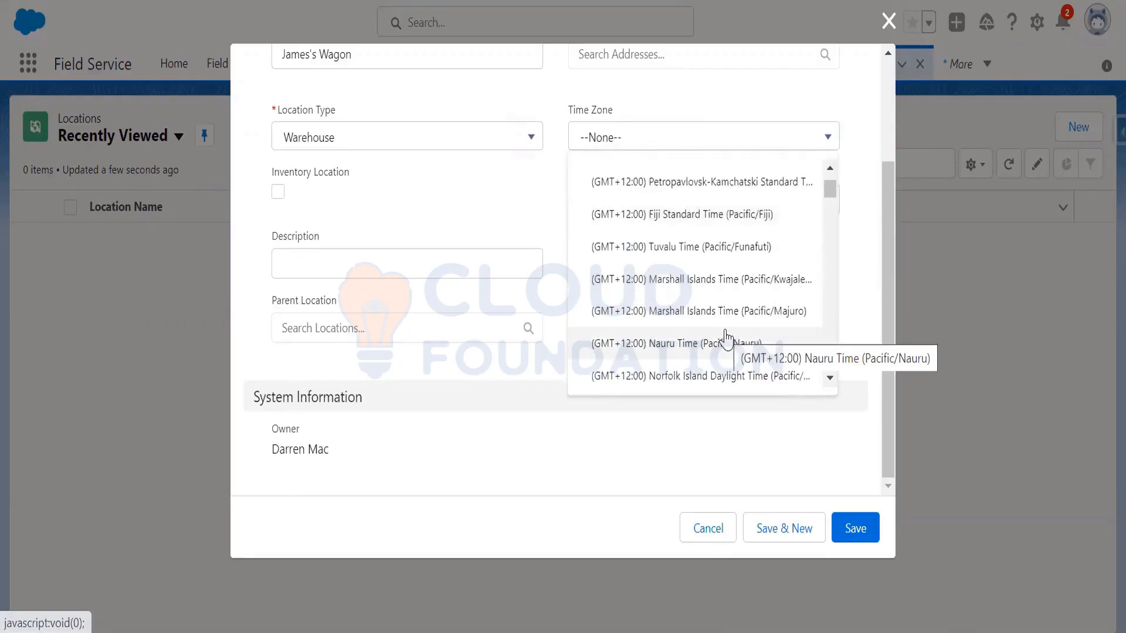
pyautogui.scroll(-2, 727, 339)
pyautogui.scroll(-7, 724, 369)
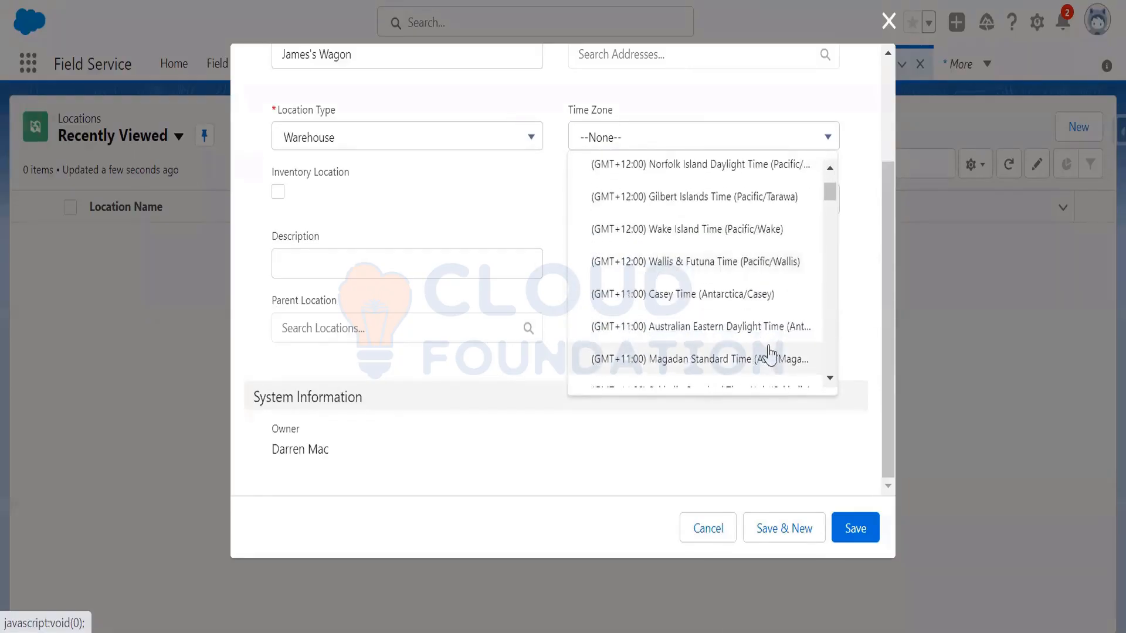
pyautogui.scroll(-12, 764, 359)
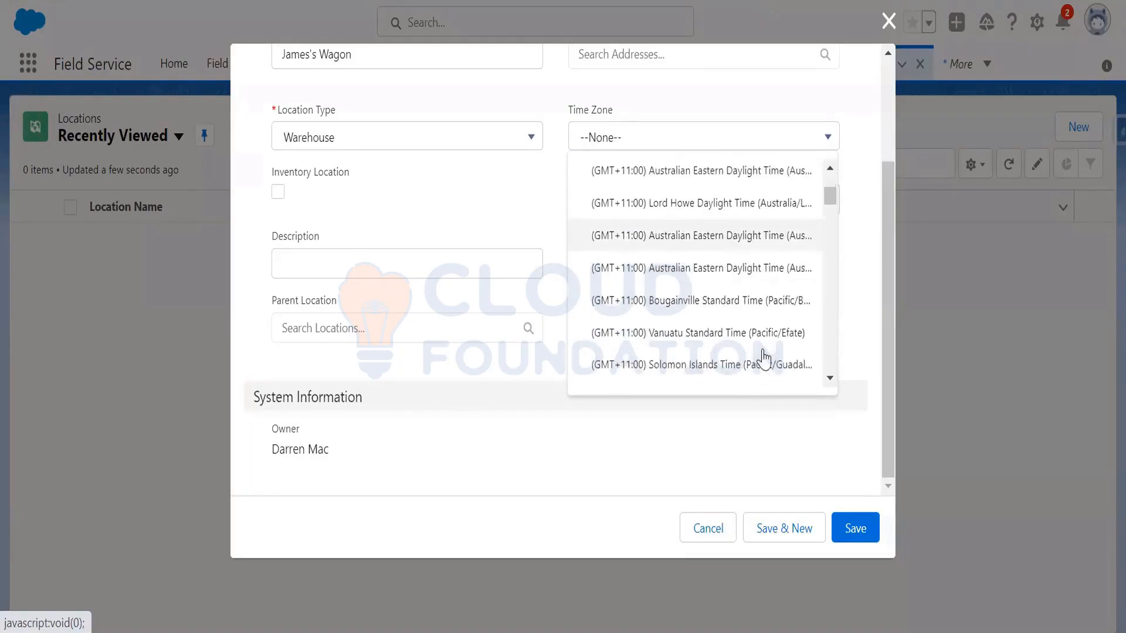
pyautogui.scroll(-12, 764, 359)
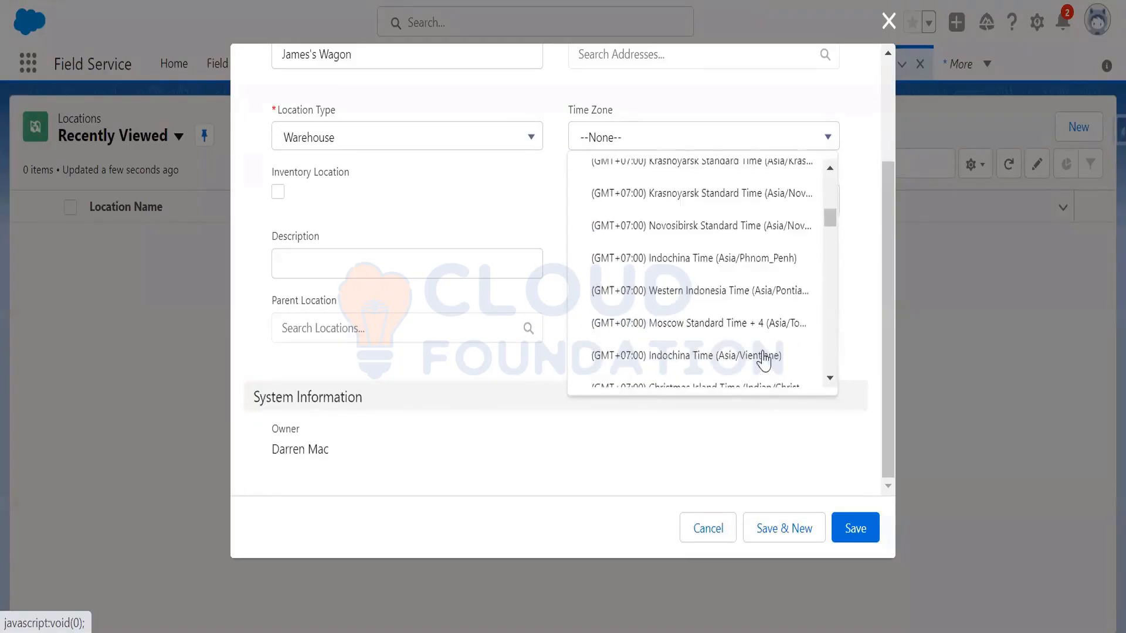
pyautogui.scroll(-15, 759, 355)
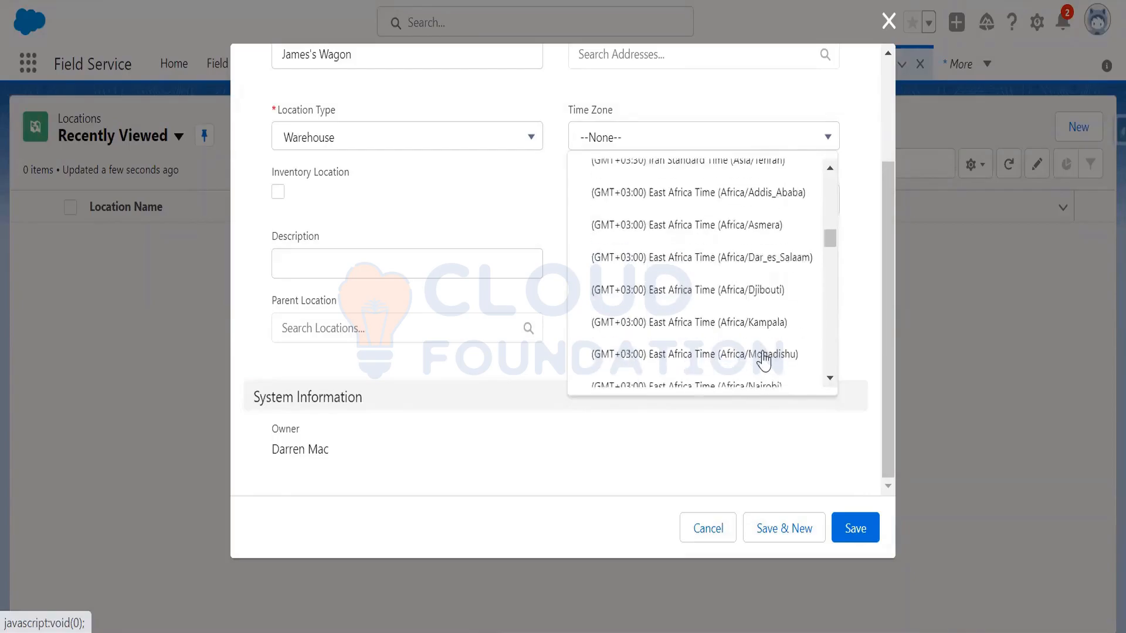
pyautogui.moveTo(833, 276); pyautogui.dragTo(833, 369)
pyautogui.scroll(10, 680, 323)
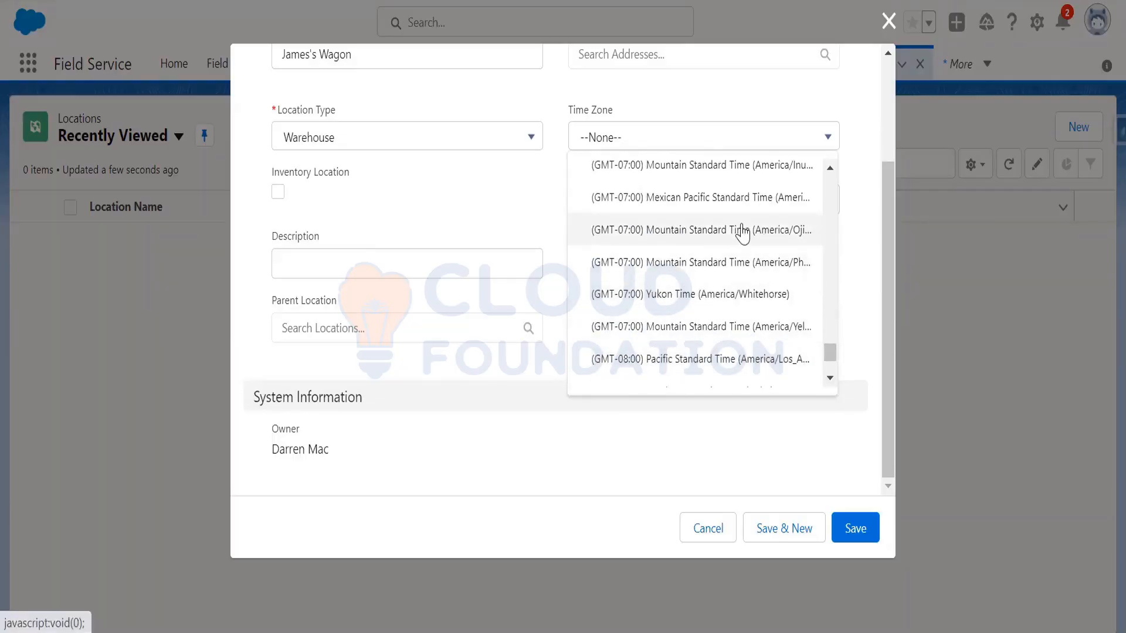
pyautogui.scroll(2, 751, 269)
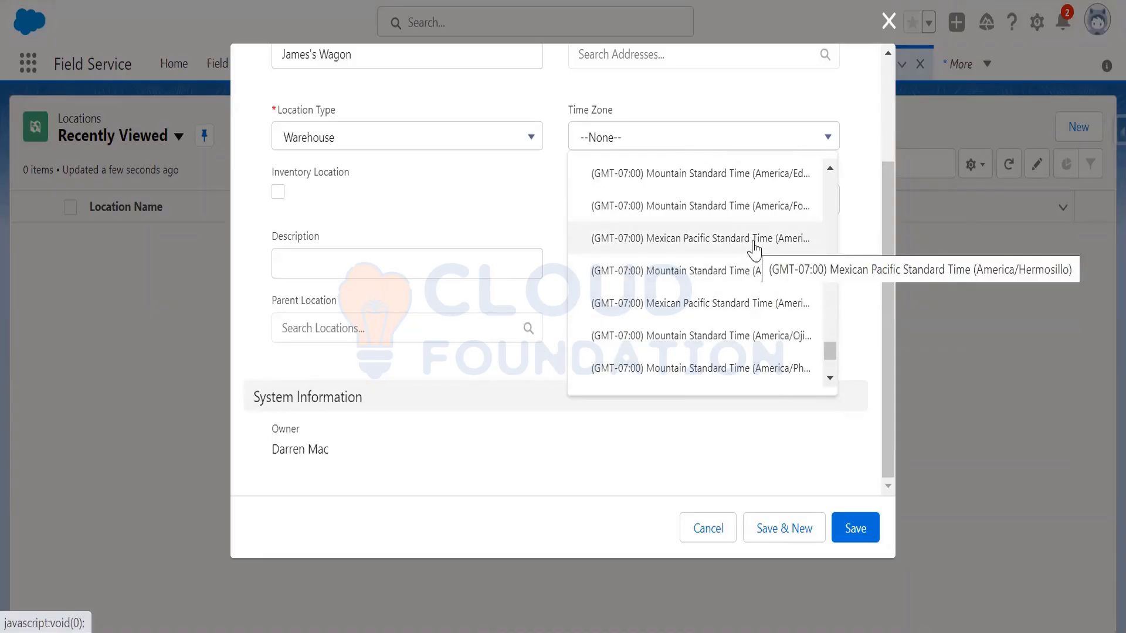
pyautogui.scroll(2, 742, 235)
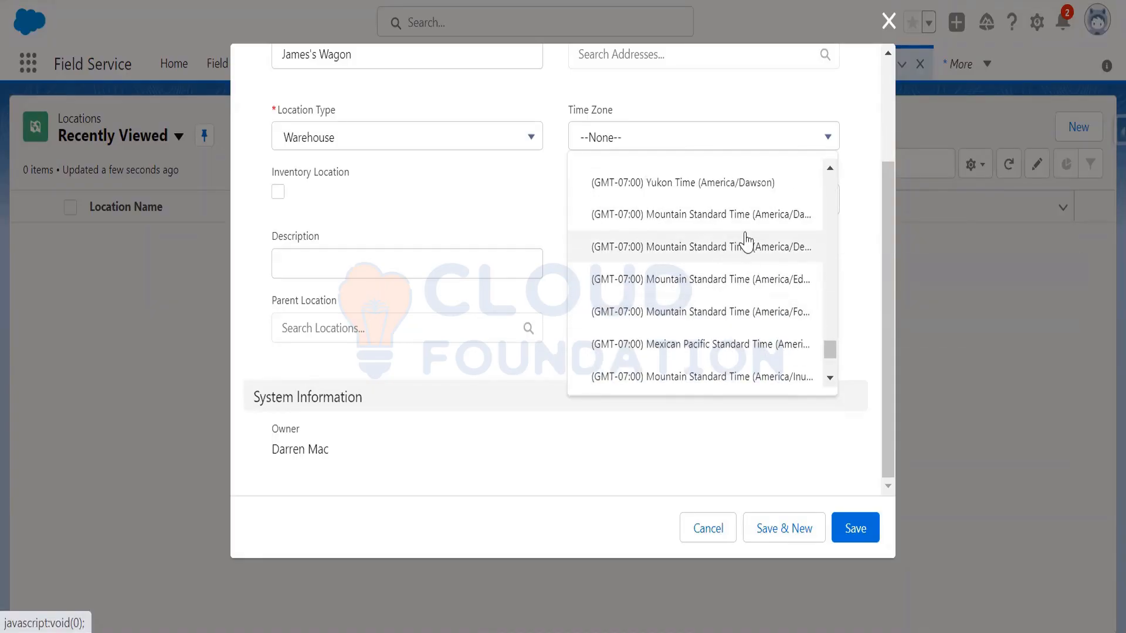
pyautogui.scroll(1, 738, 247)
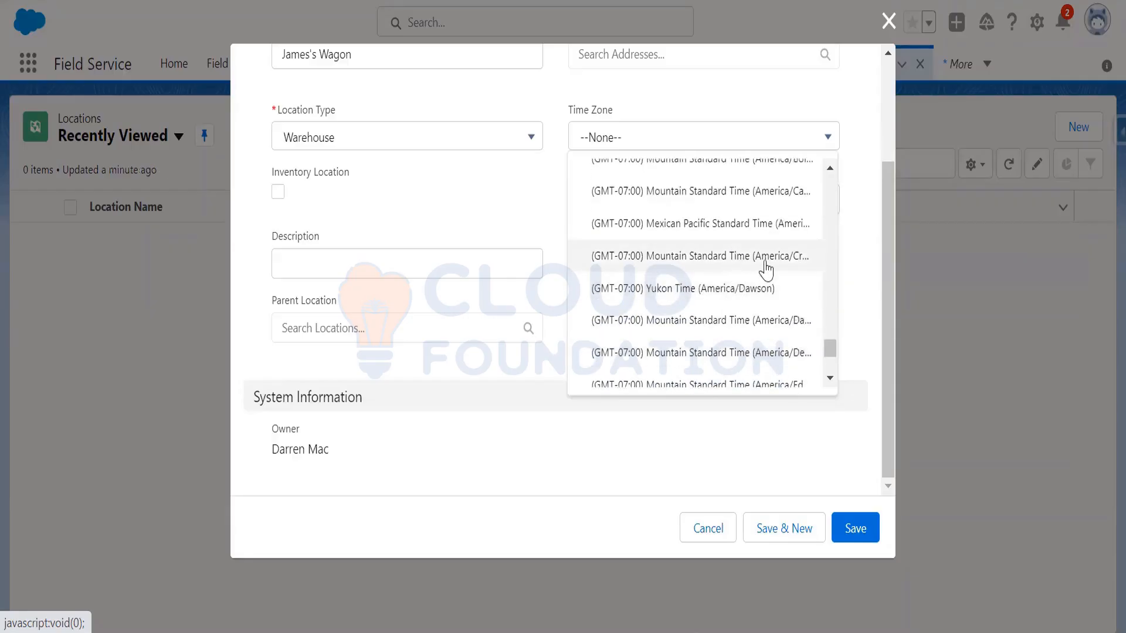
pyautogui.click(830, 169)
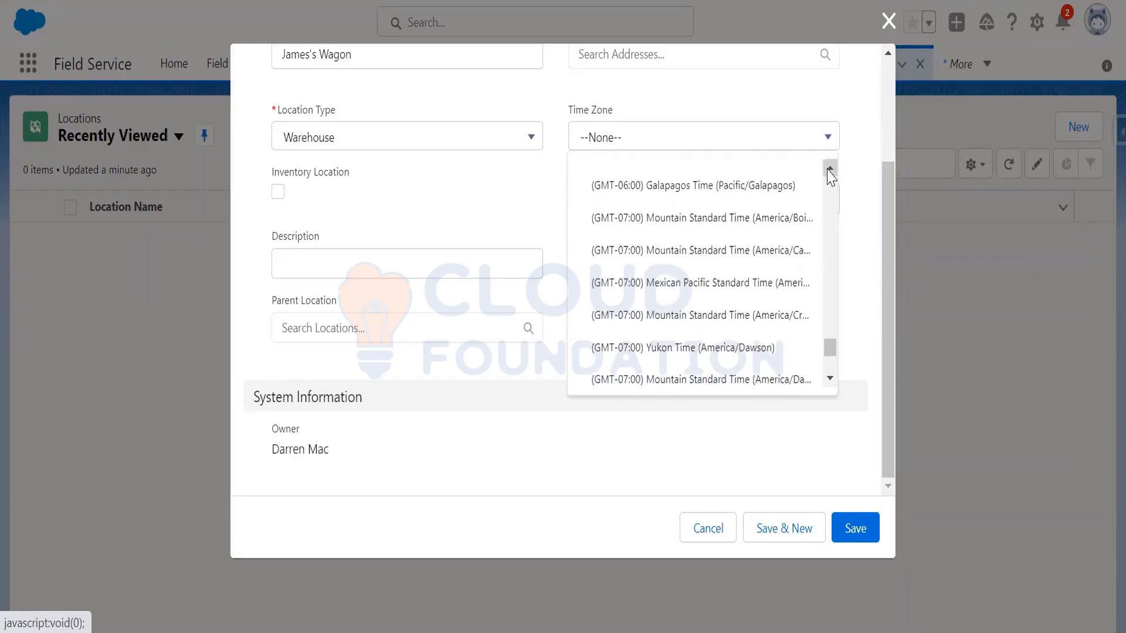
pyautogui.click(830, 168)
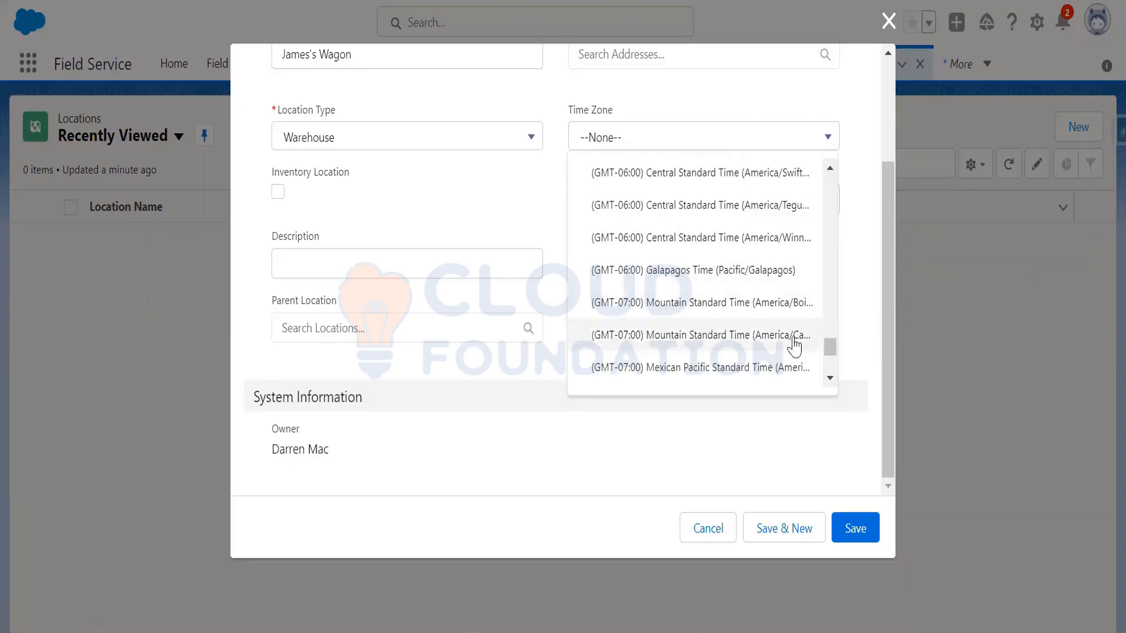
pyautogui.click(829, 168)
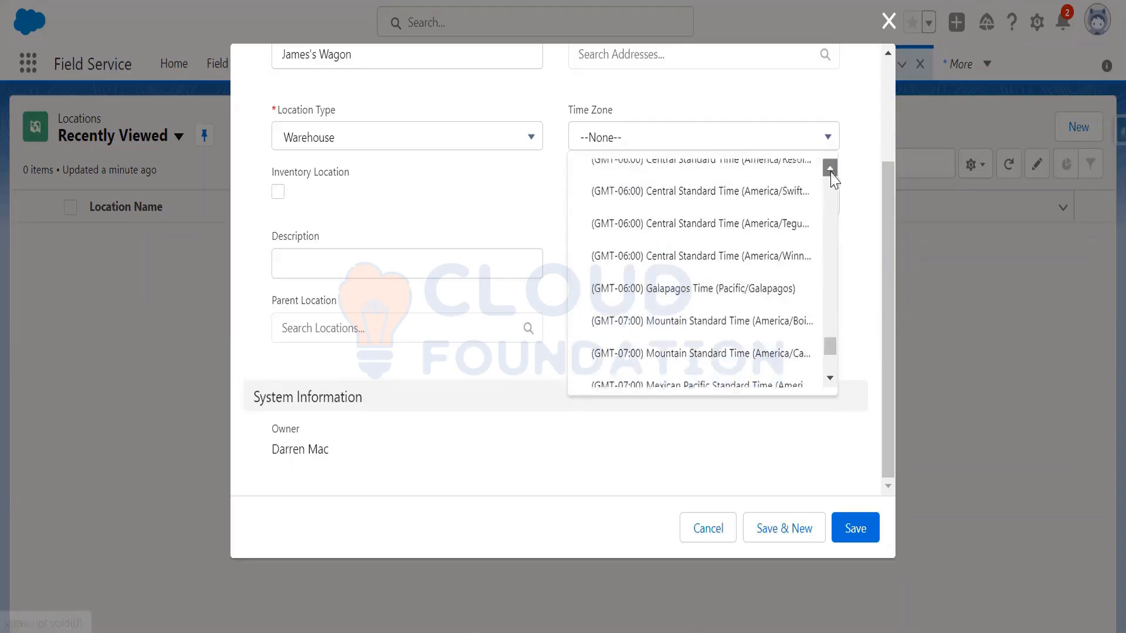
pyautogui.click(830, 172)
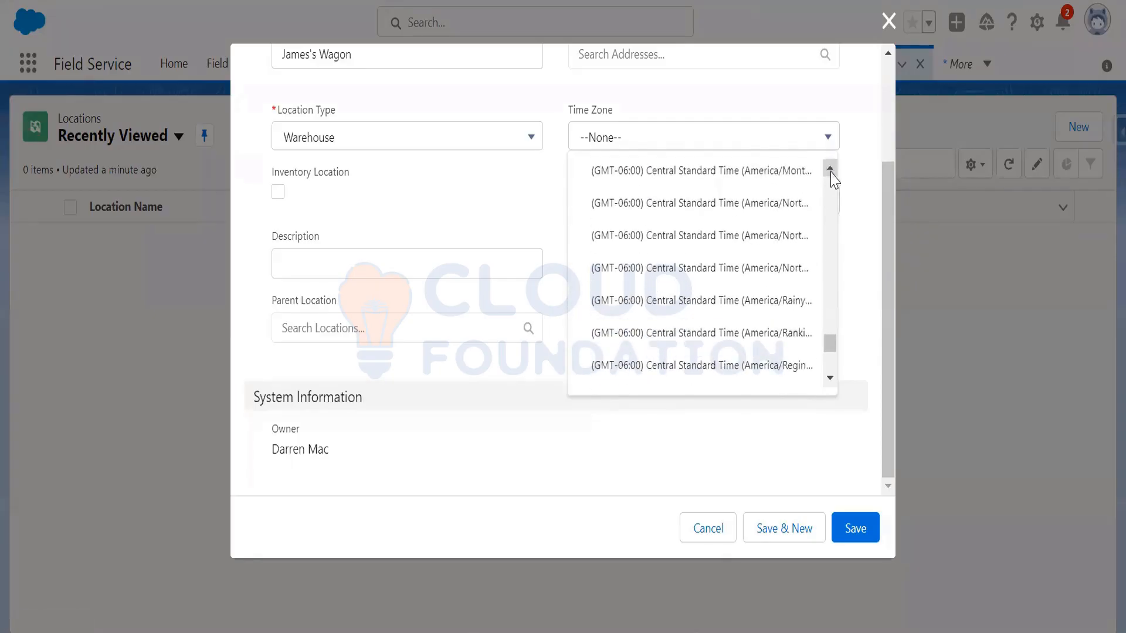
pyautogui.click(830, 172)
pyautogui.click(830, 171)
pyautogui.click(830, 172)
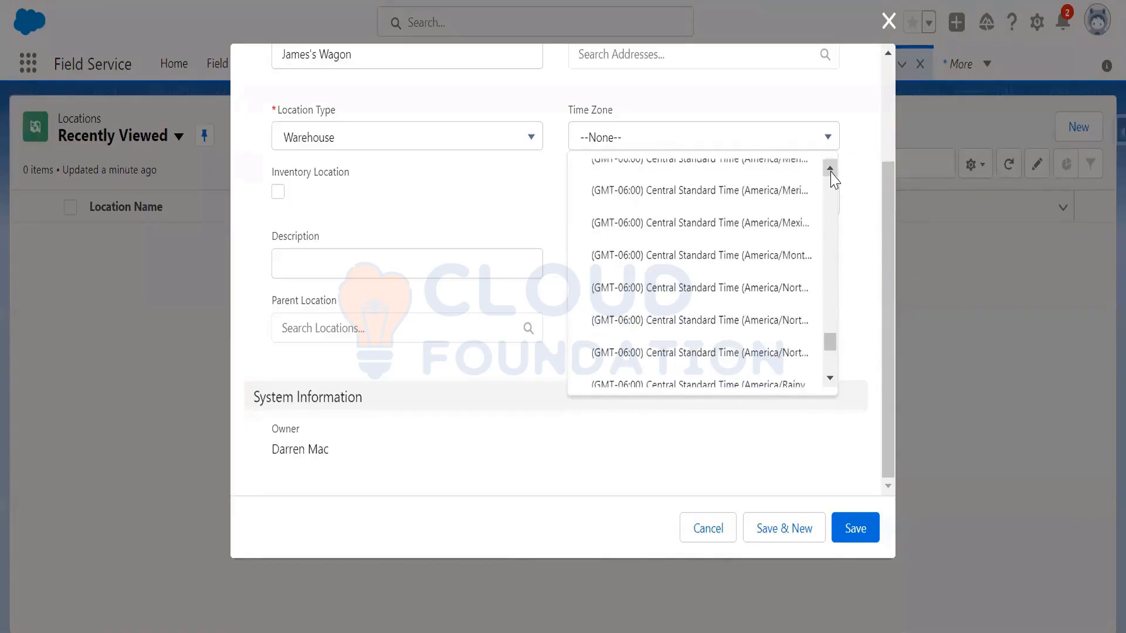
pyautogui.click(830, 169)
pyautogui.click(830, 169)
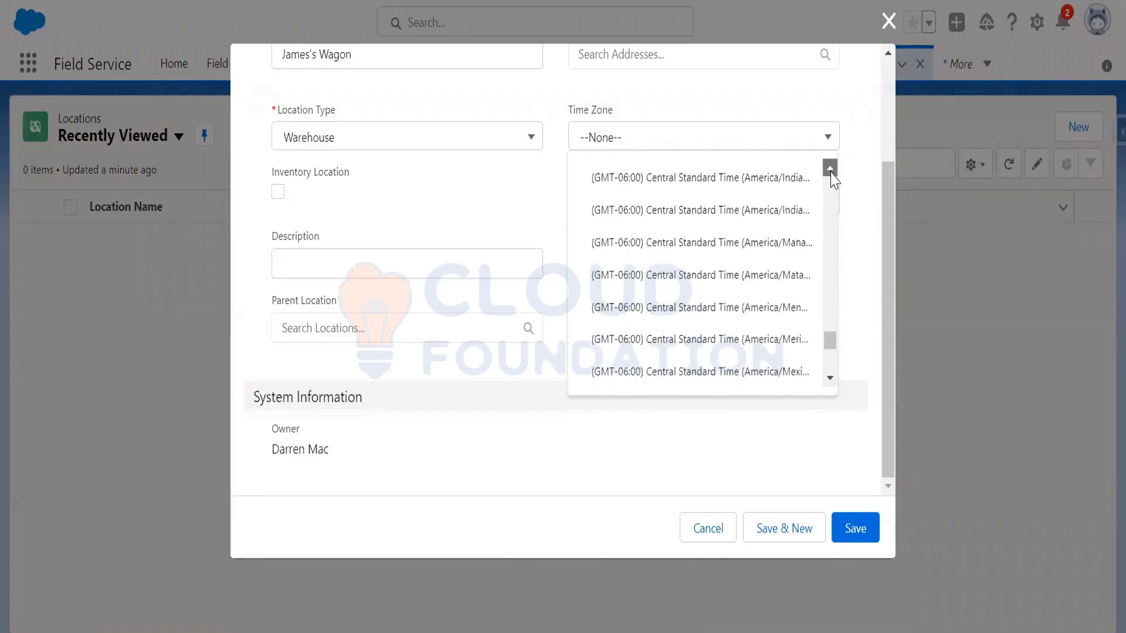
pyautogui.click(830, 169)
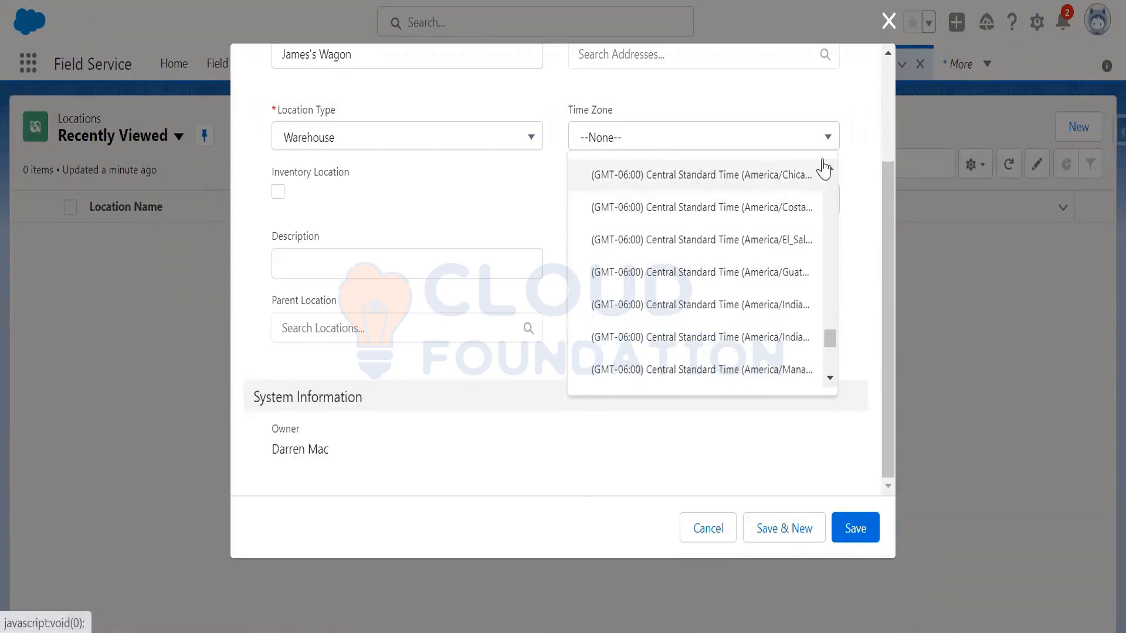
pyautogui.click(830, 169)
pyautogui.click(830, 169)
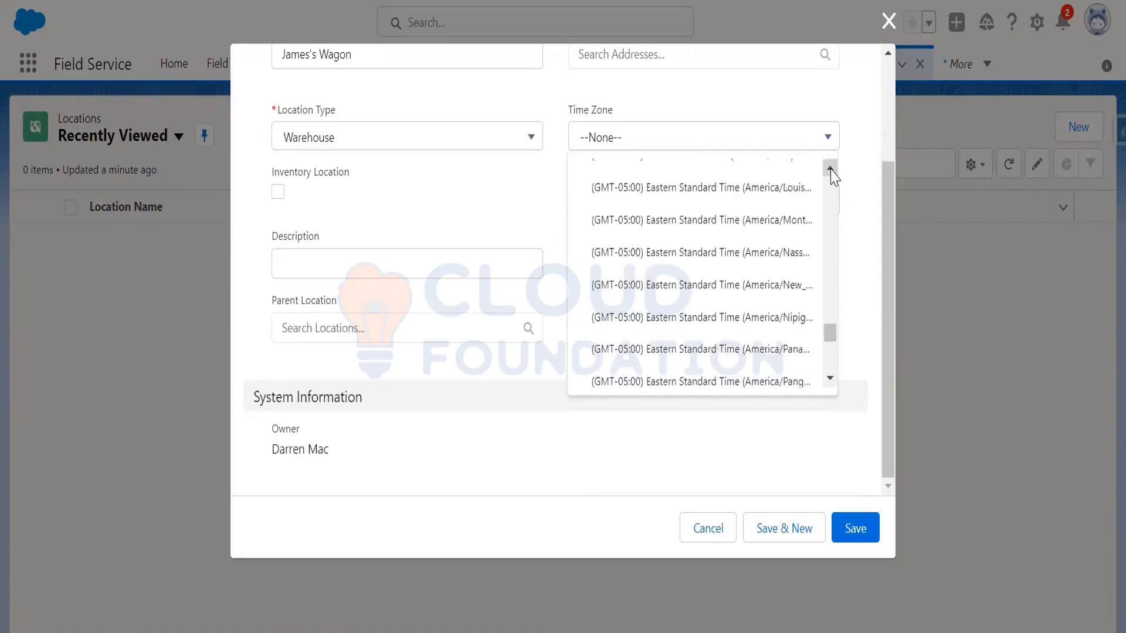
pyautogui.click(830, 169)
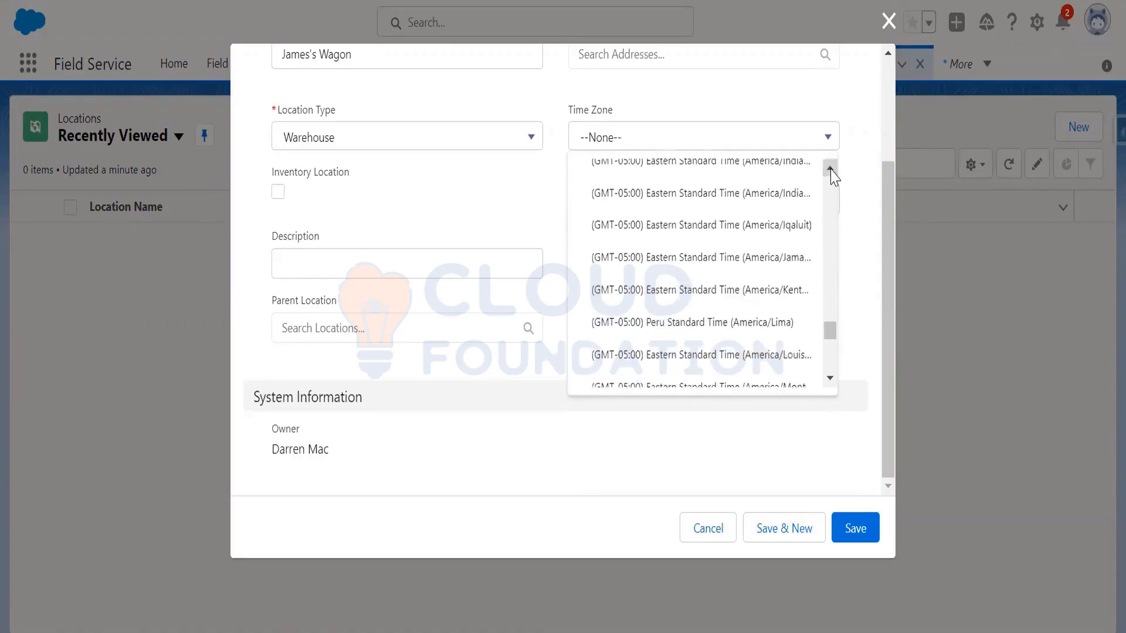
pyautogui.click(830, 169)
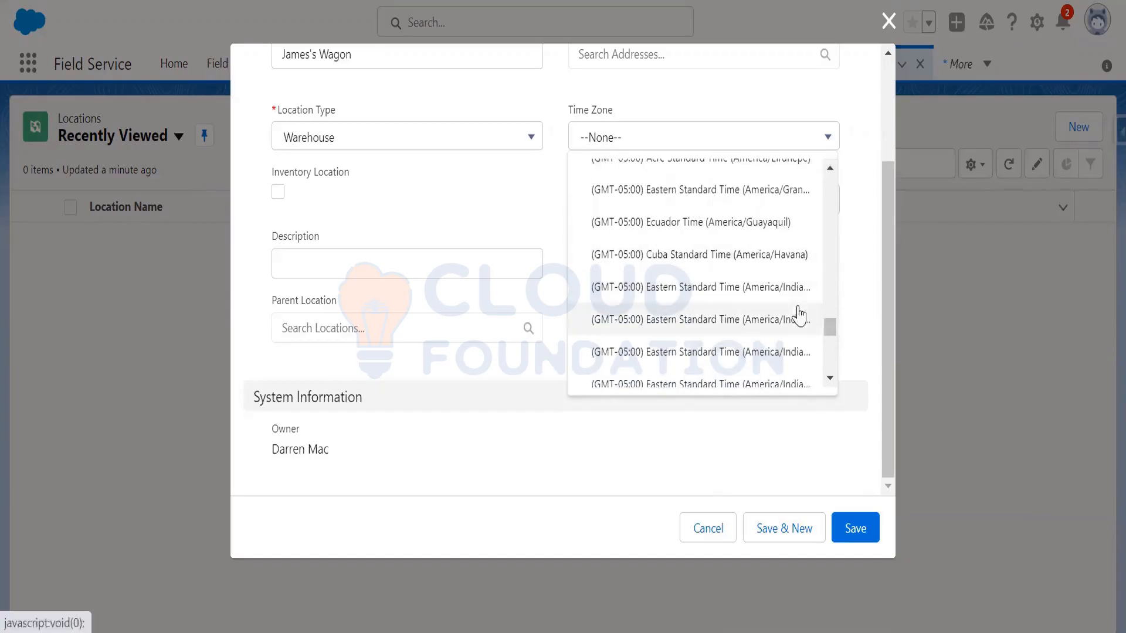
pyautogui.scroll(2, 798, 293)
pyautogui.scroll(-6, 786, 287)
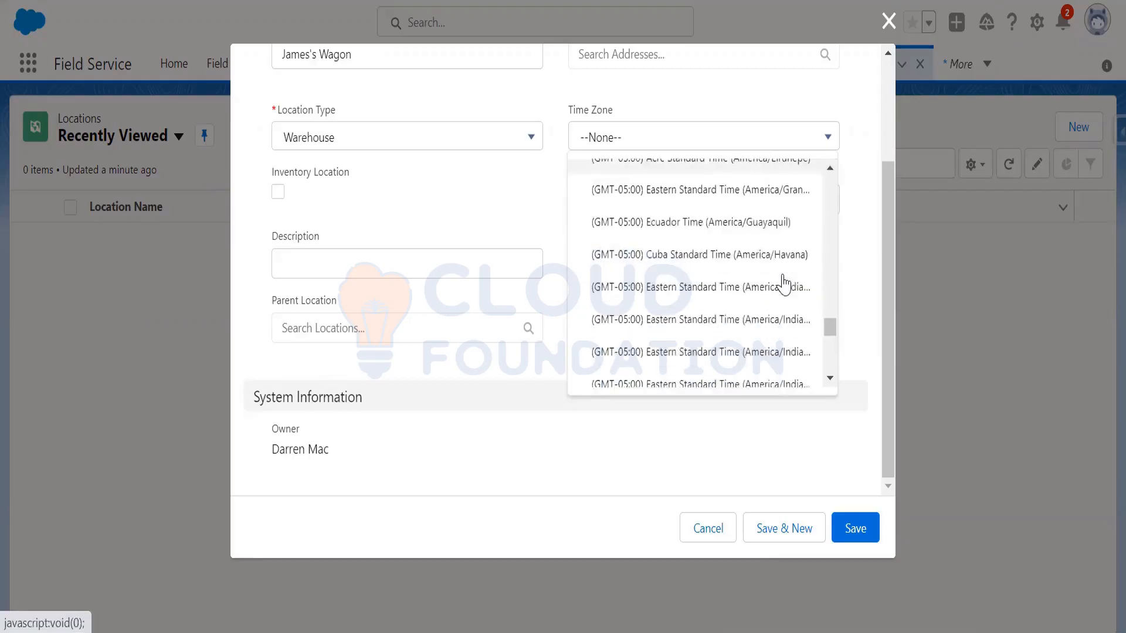
pyautogui.scroll(-1, 812, 381)
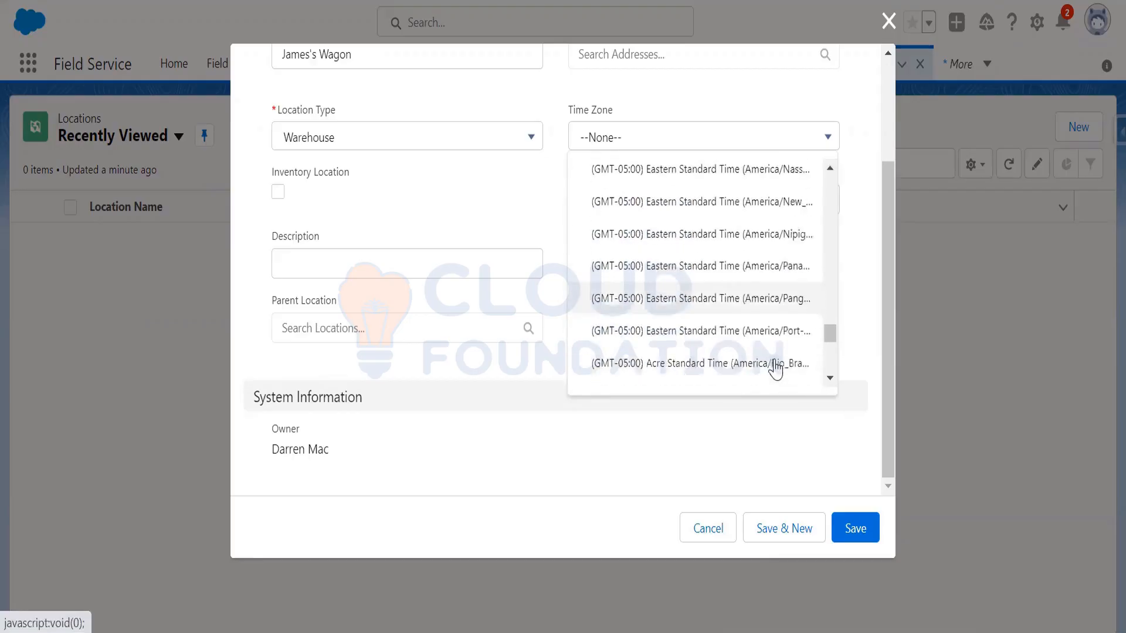
pyautogui.scroll(-1, 772, 337)
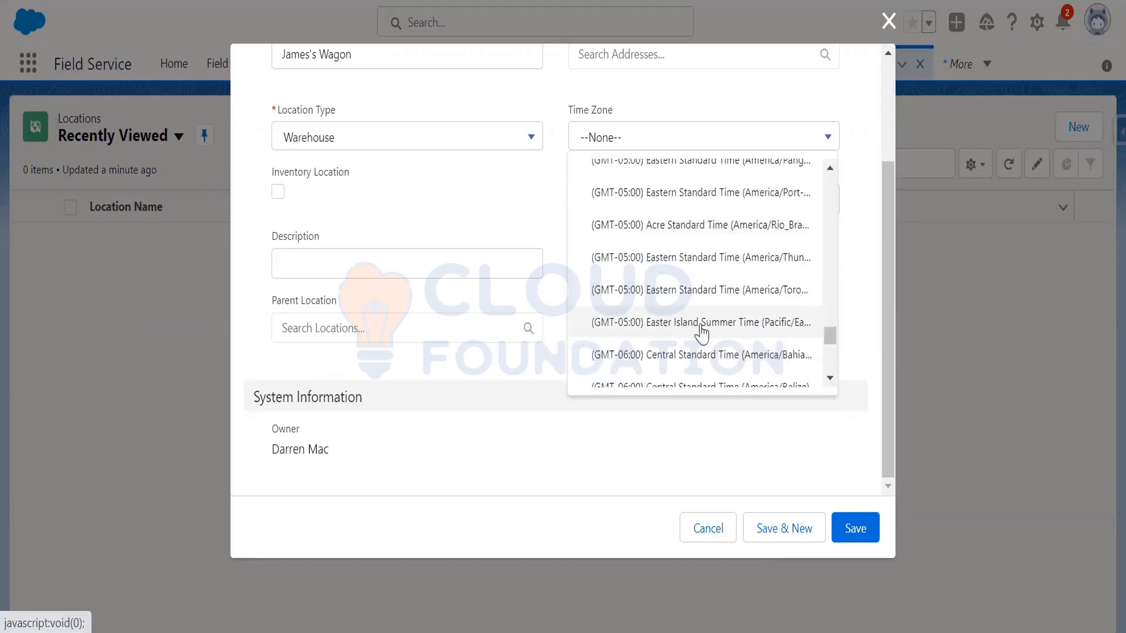
pyautogui.scroll(-6, 702, 333)
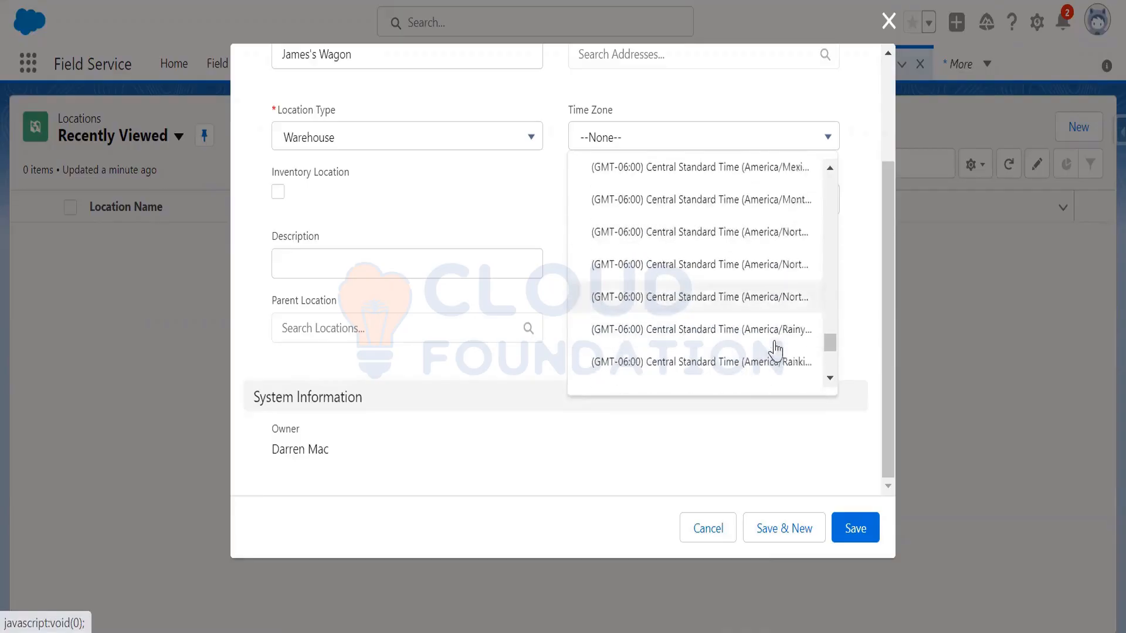
pyautogui.scroll(-4, 775, 350)
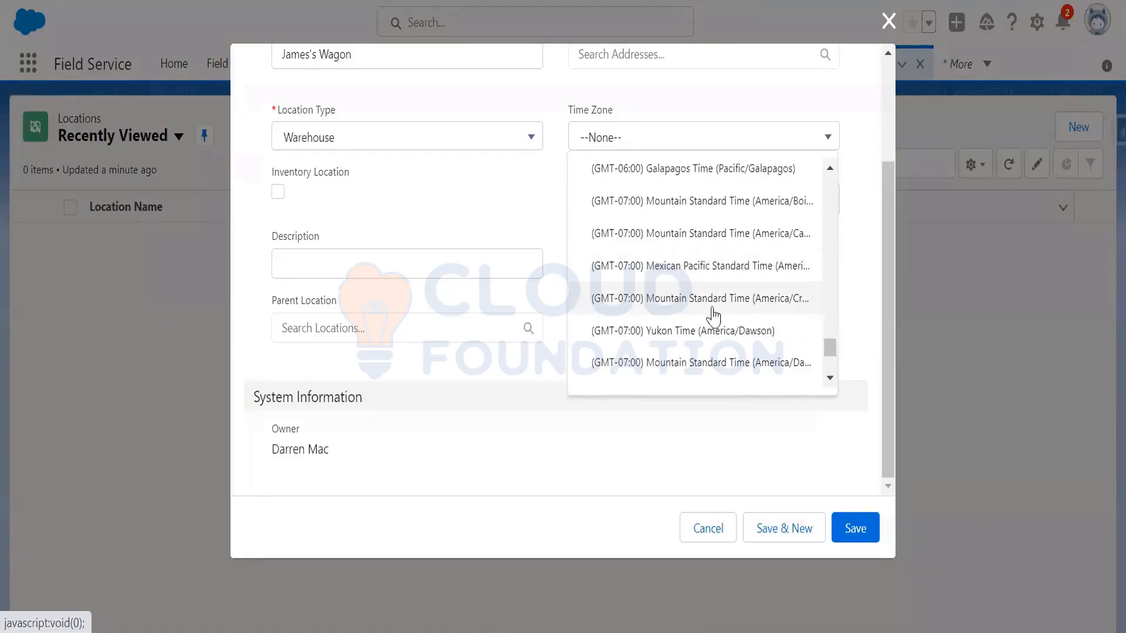
pyautogui.scroll(-5, 714, 317)
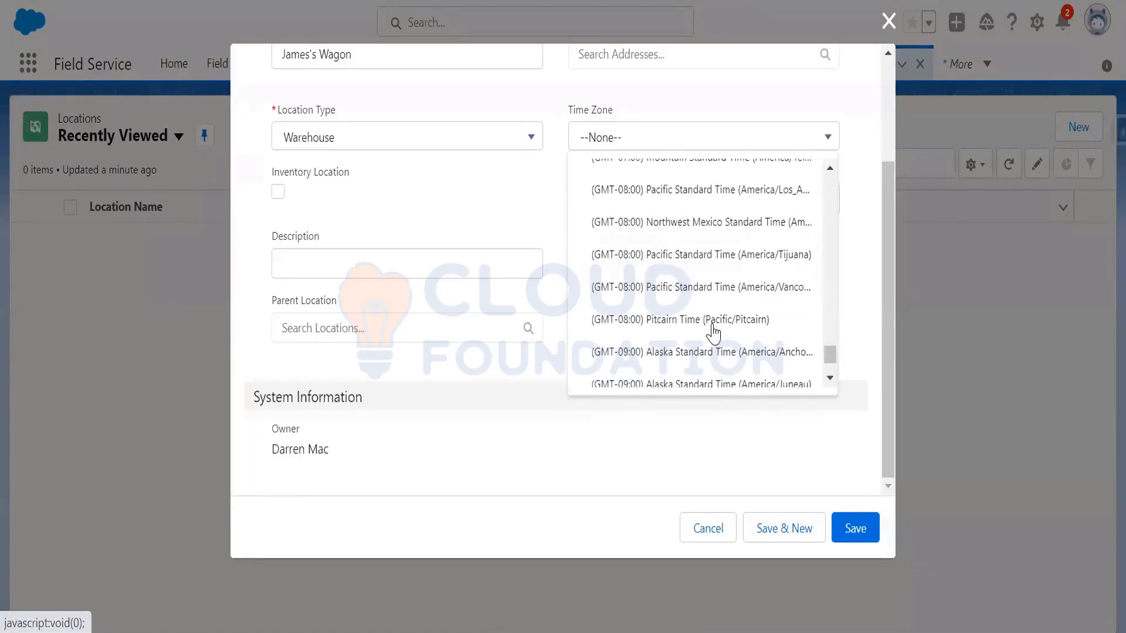
pyautogui.click(724, 198)
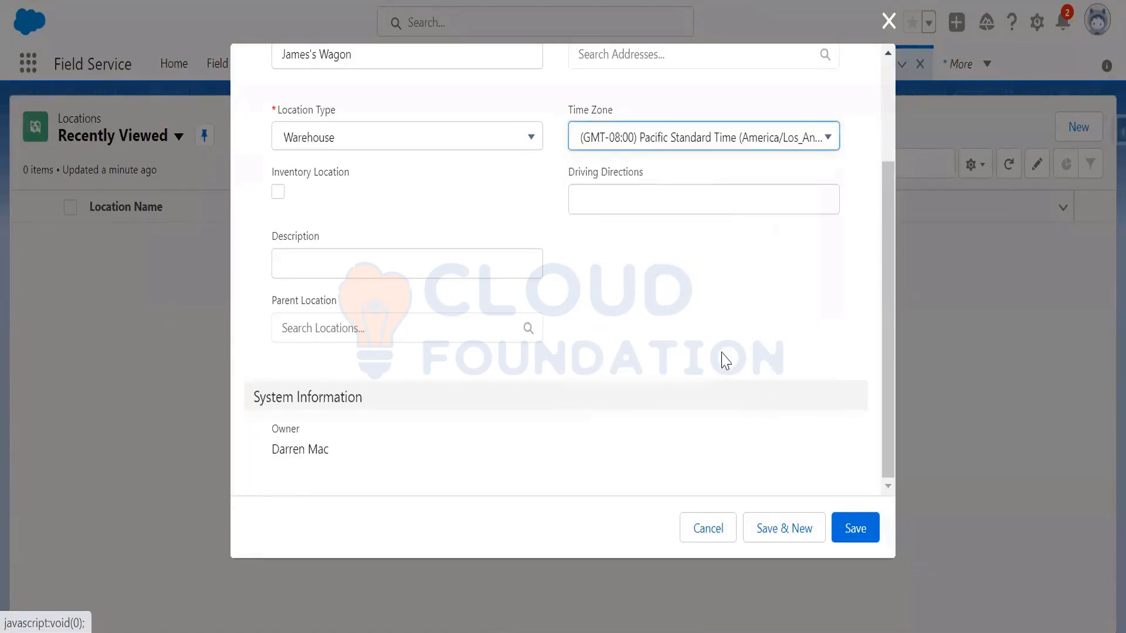
# Step: Mark the new location as an inventory location and save the record
pyautogui.click(723, 296)
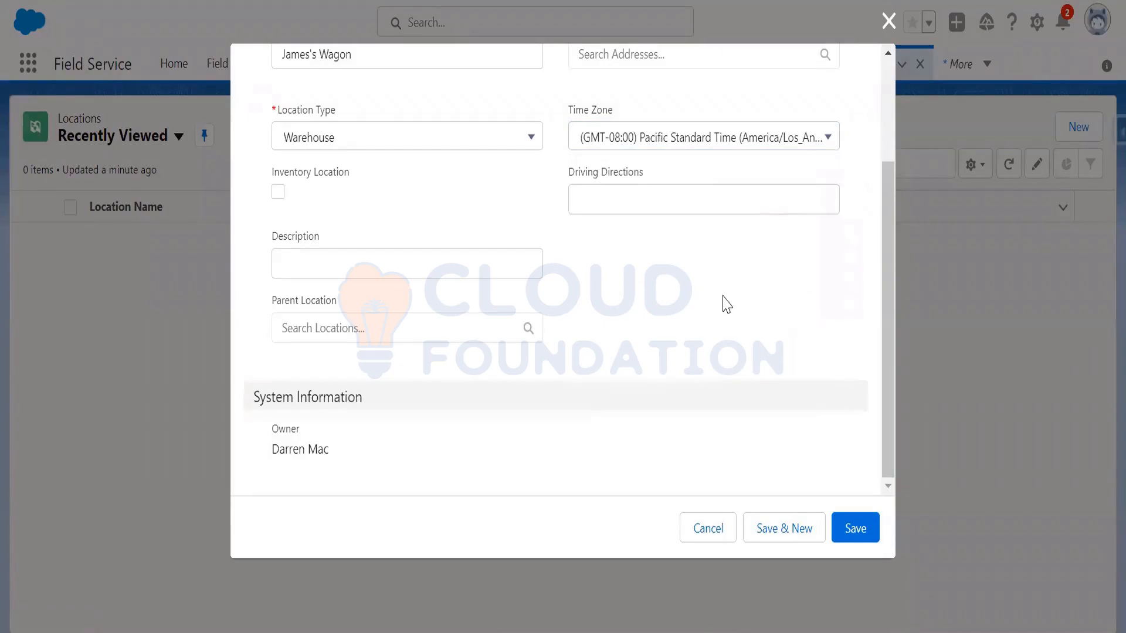
pyautogui.click(278, 194)
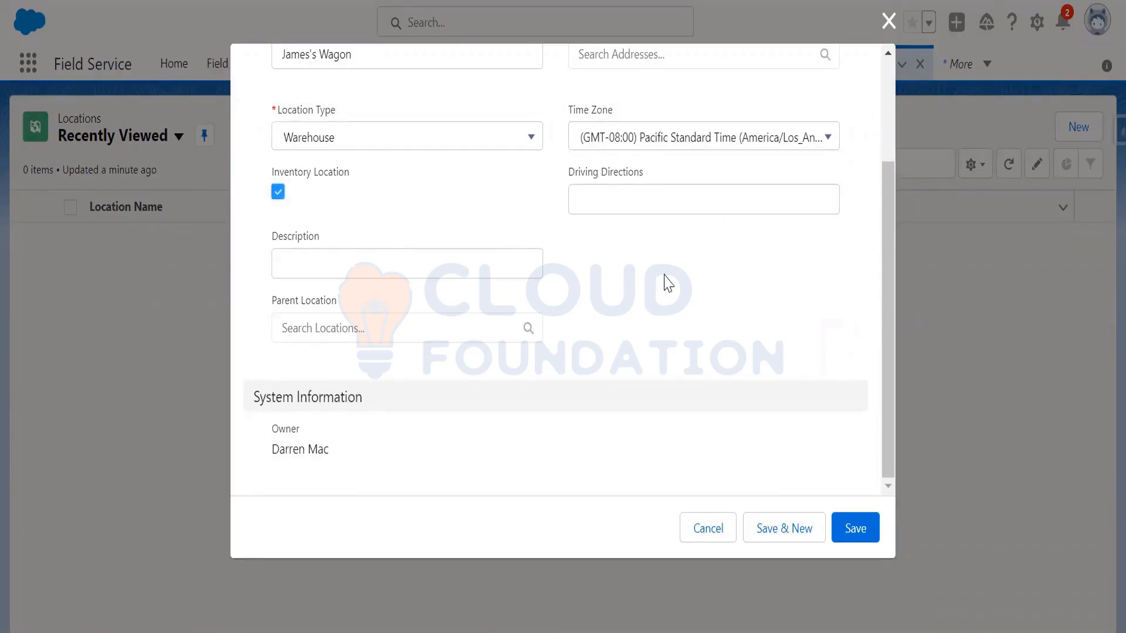
pyautogui.click(860, 529)
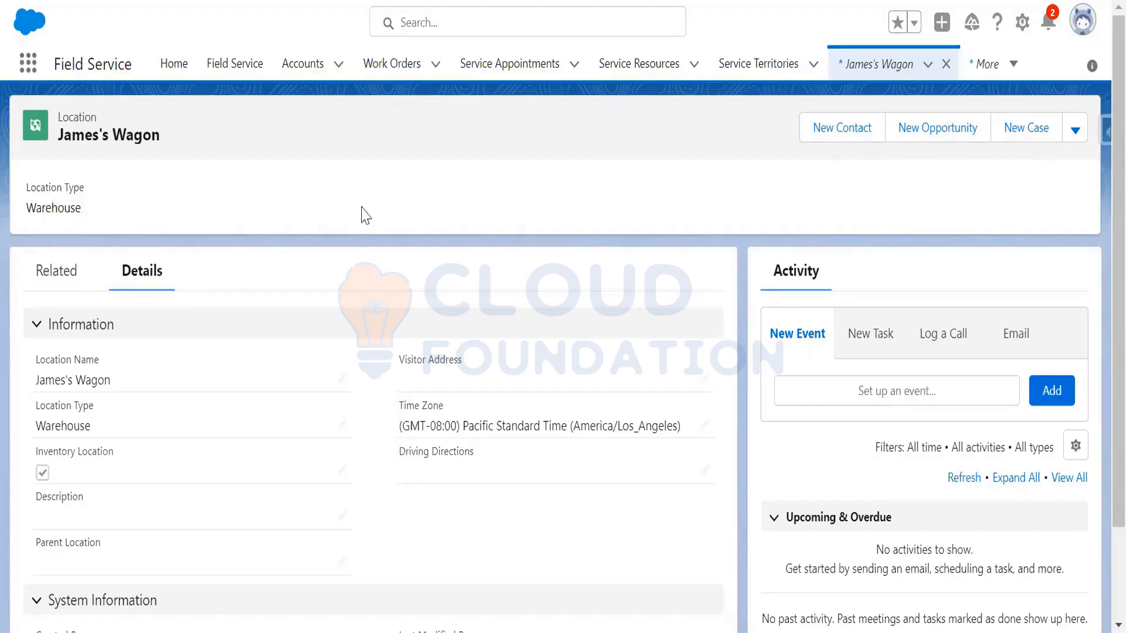
# Step: Add a service territory location to the technician's wagon that links it to Los Angeles _ Demo, and save it
pyautogui.click(57, 271)
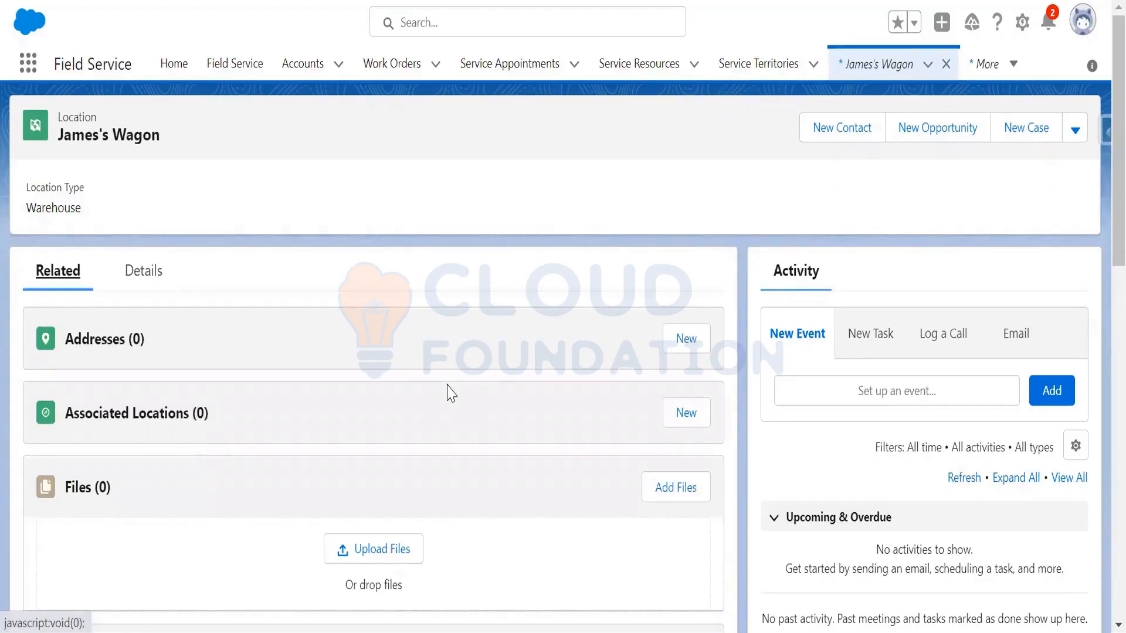
pyautogui.scroll(-7, 345, 452)
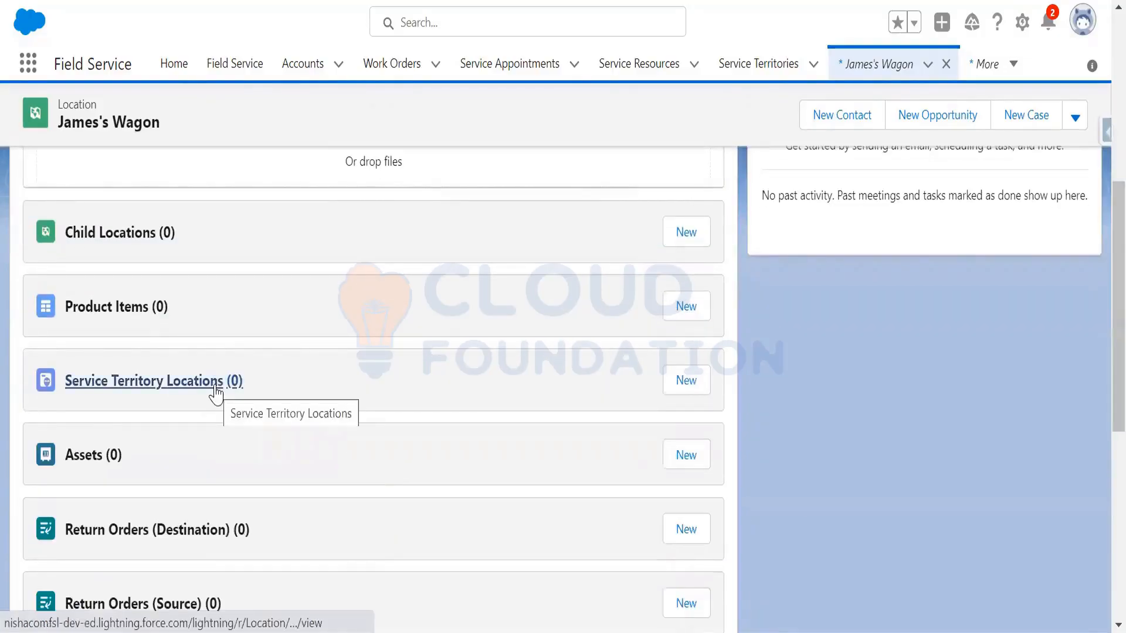
pyautogui.click(215, 386)
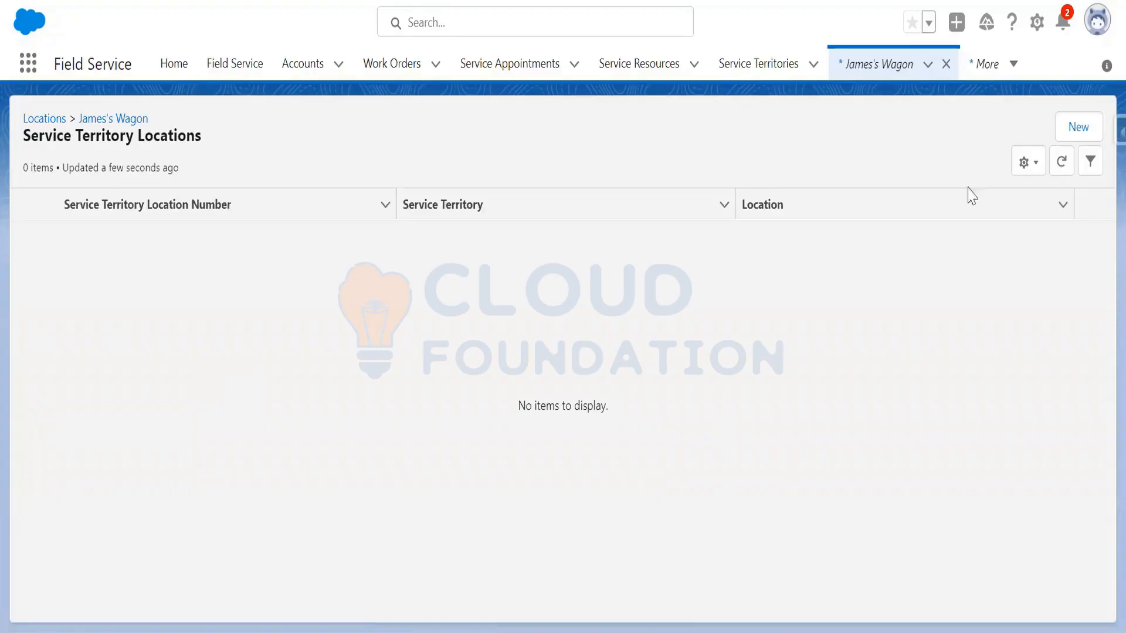
pyautogui.click(1076, 126)
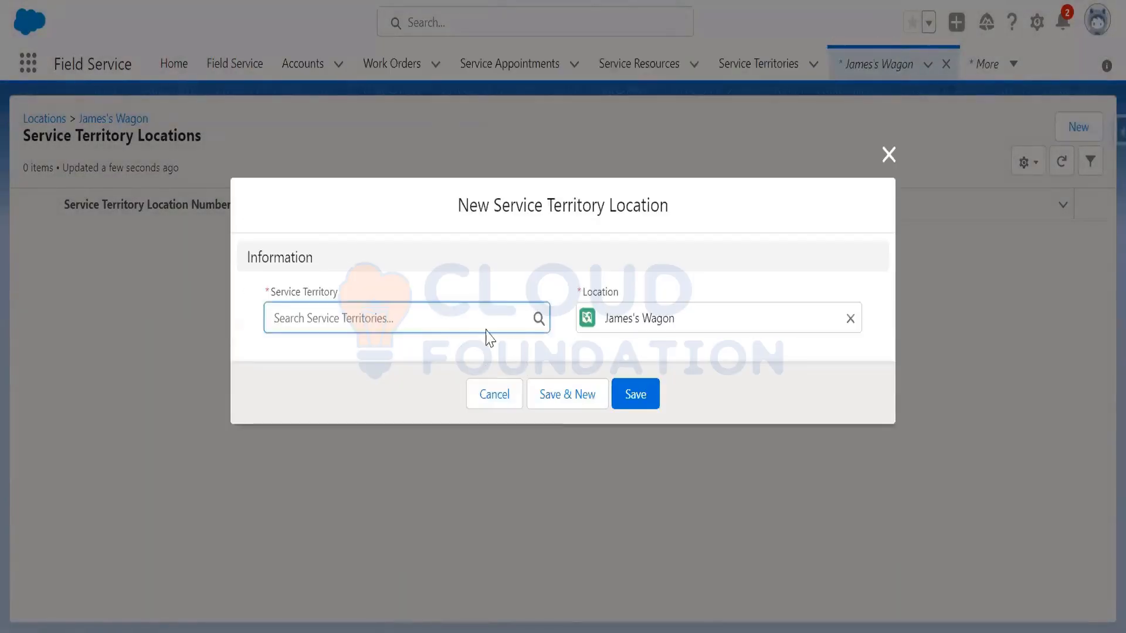
pyautogui.click(452, 322)
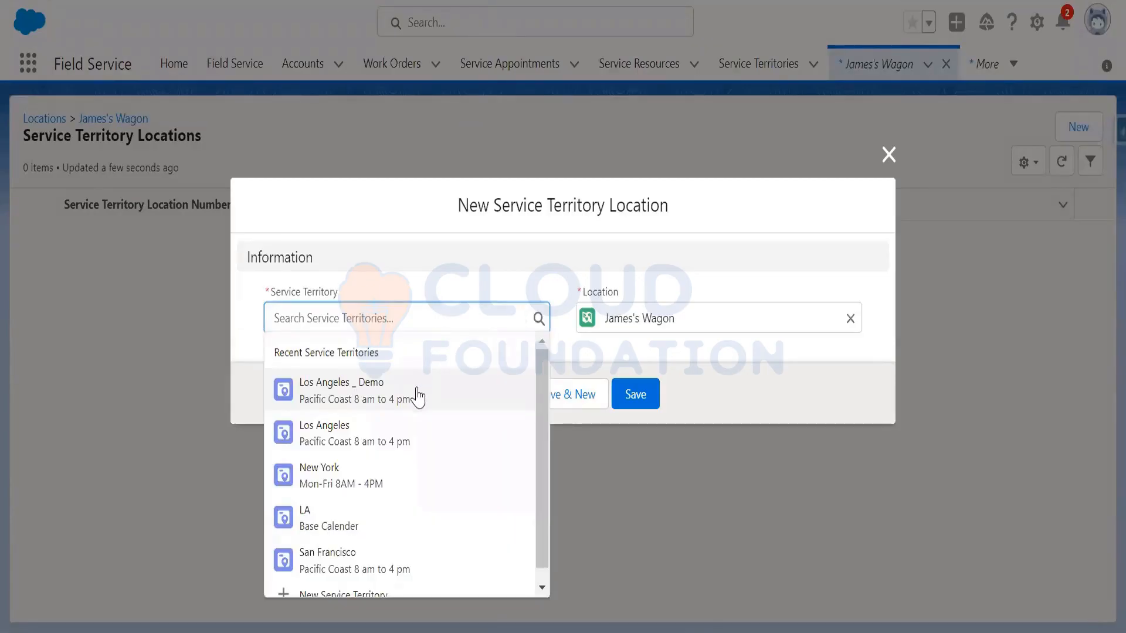
pyautogui.click(417, 396)
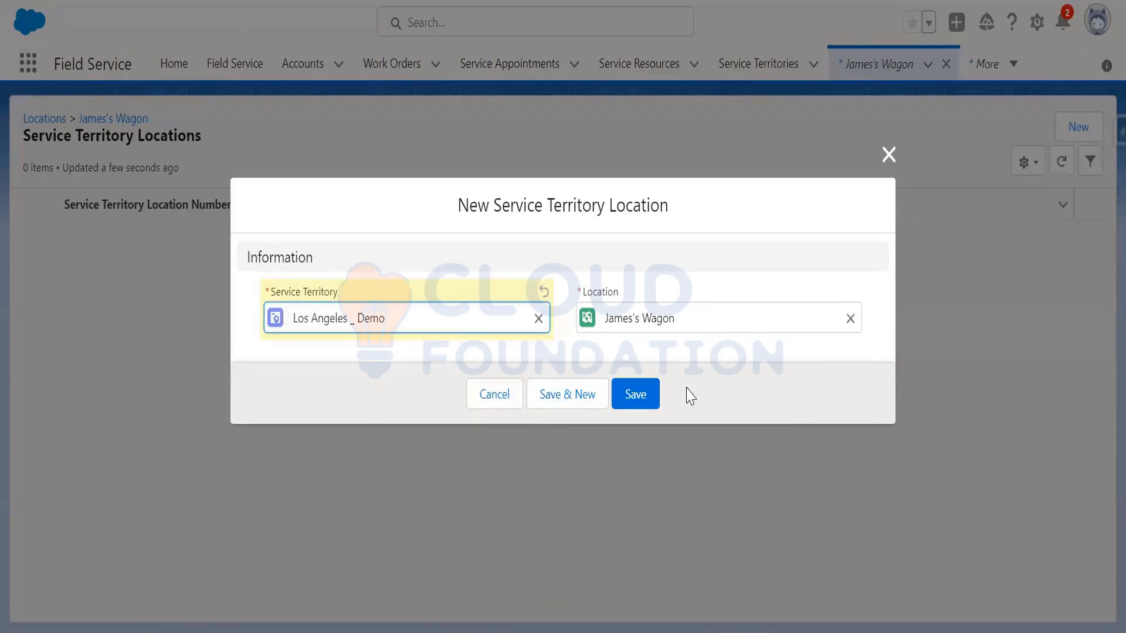
pyautogui.click(636, 405)
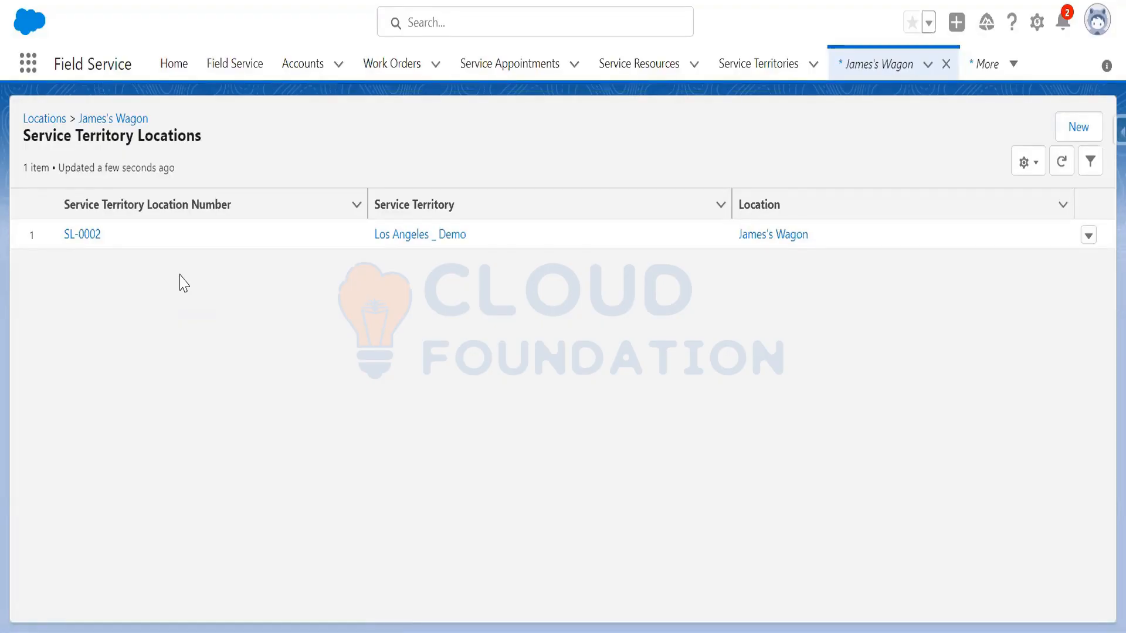
# Step: Find and open the Product Items list in the Field Service app
pyautogui.click(23, 75)
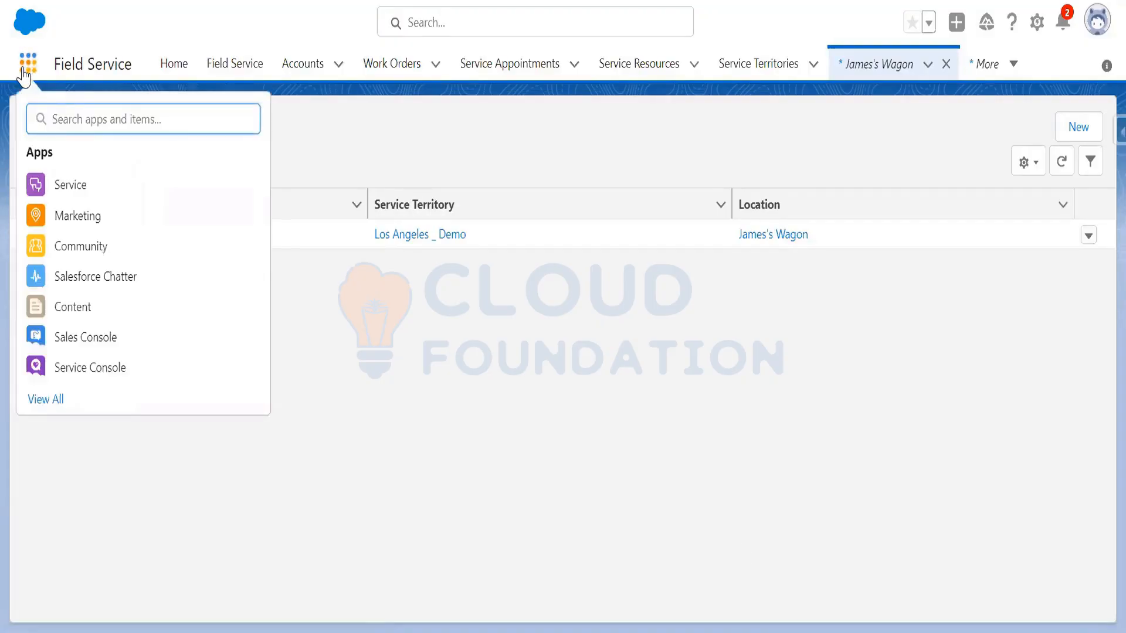
pyautogui.write('pr')
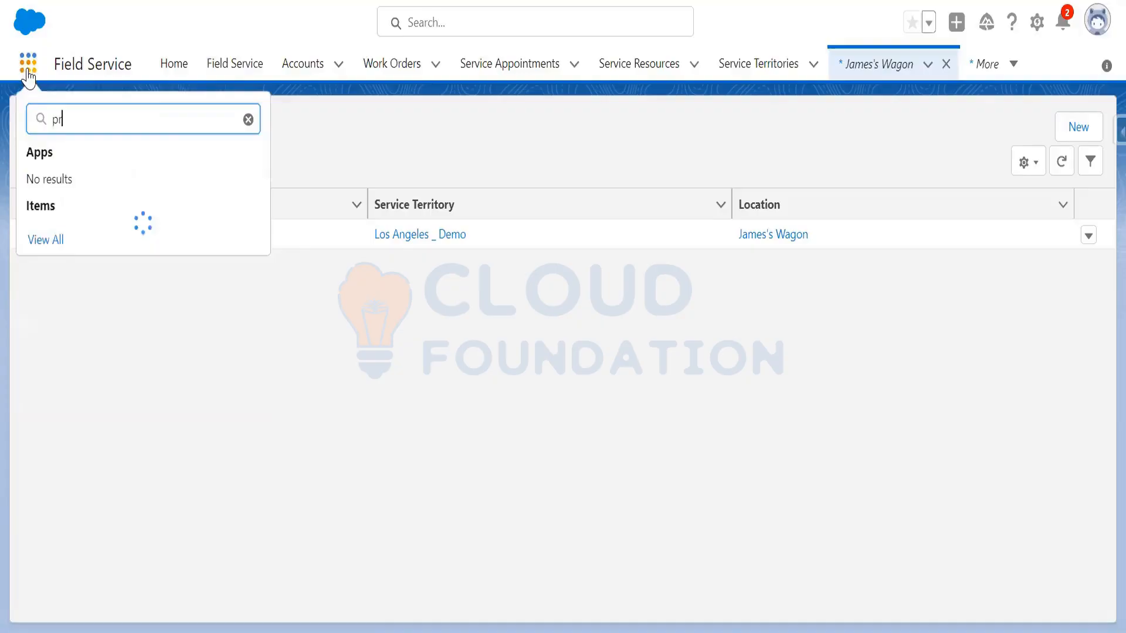
pyautogui.write('oduct')
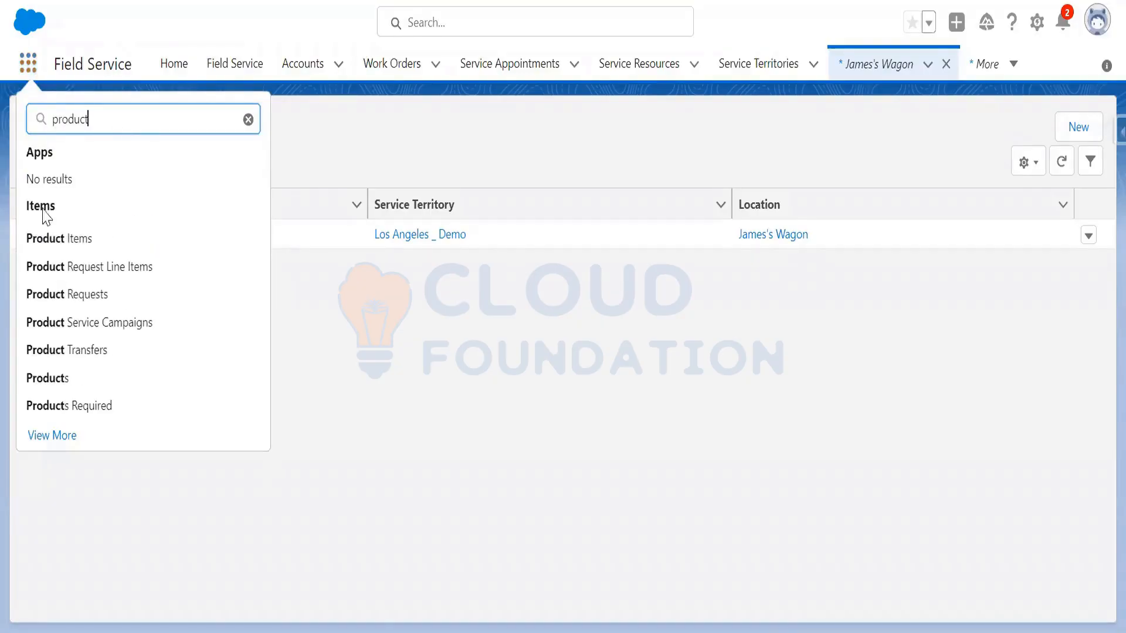
pyautogui.click(114, 240)
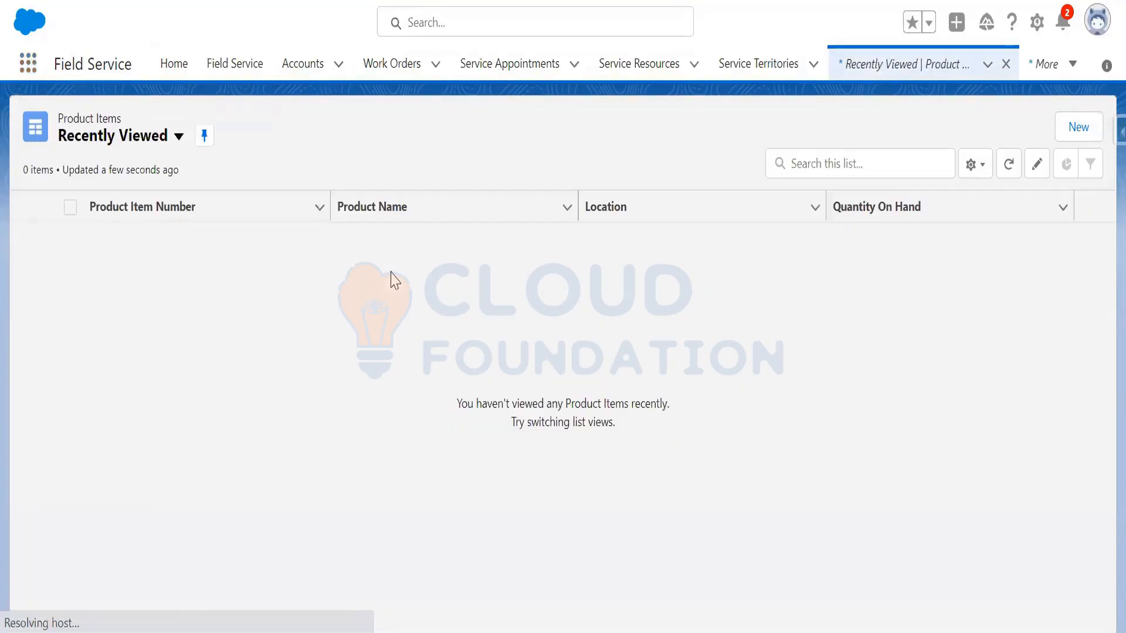
# Step: Start a new product item for Cable (150 ft) with the technician's wagon as its location
pyautogui.click(1090, 136)
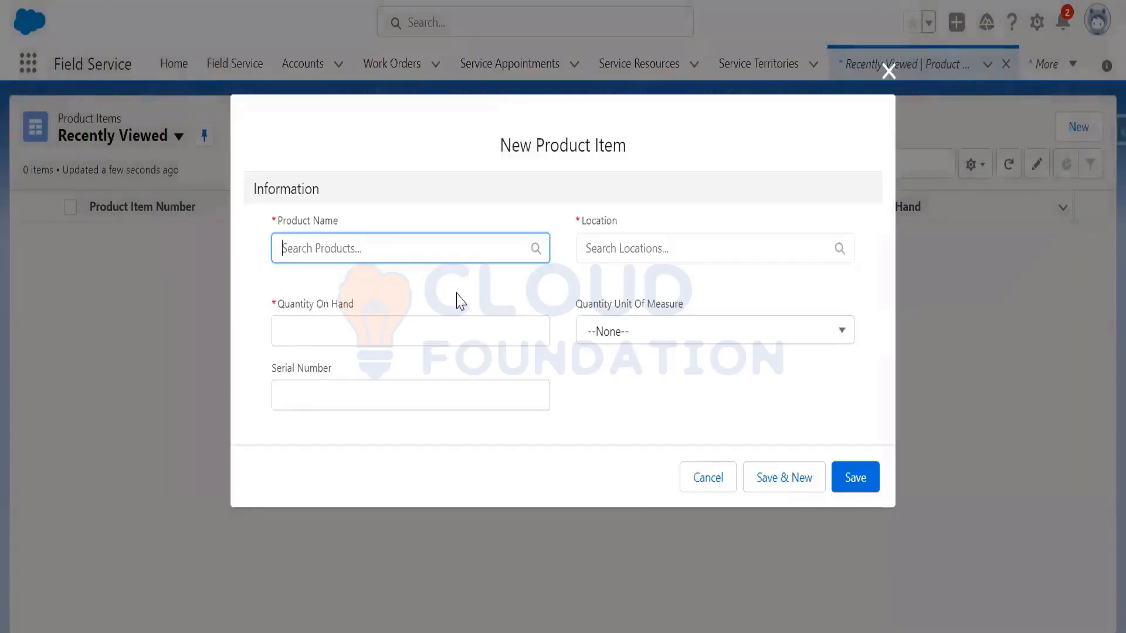
pyautogui.click(395, 250)
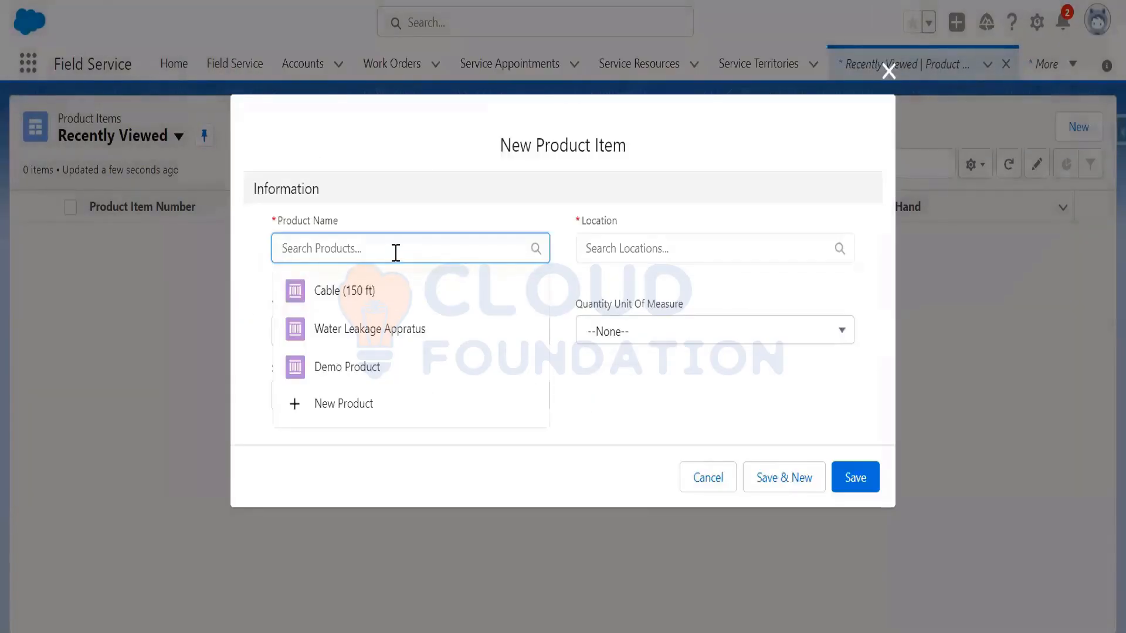
pyautogui.click(383, 311)
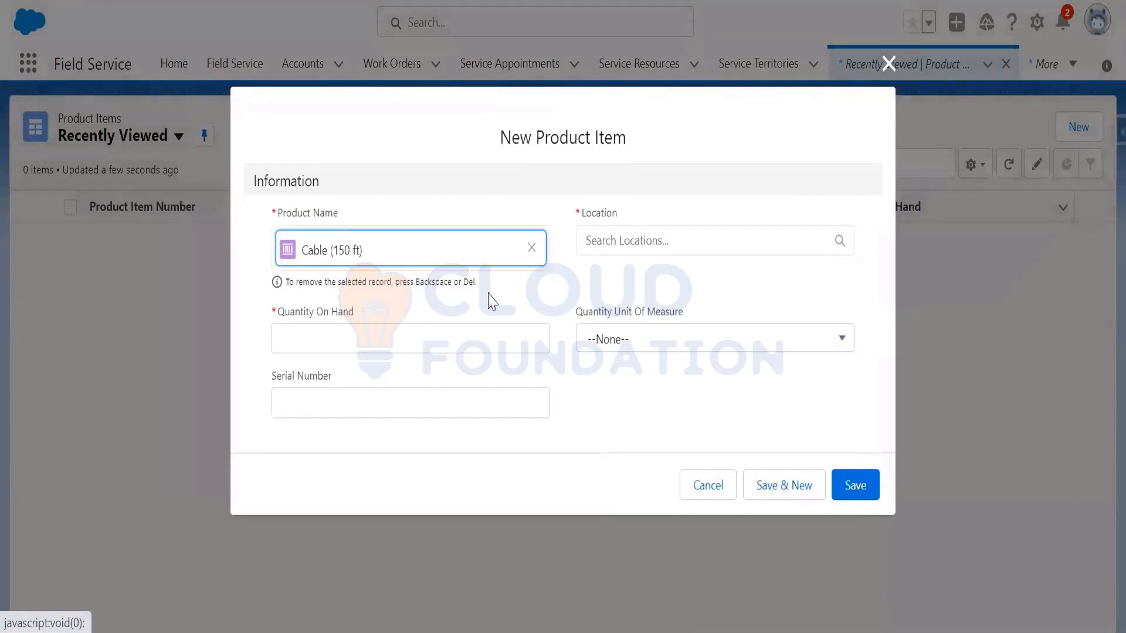
pyautogui.click(625, 242)
pyautogui.click(667, 298)
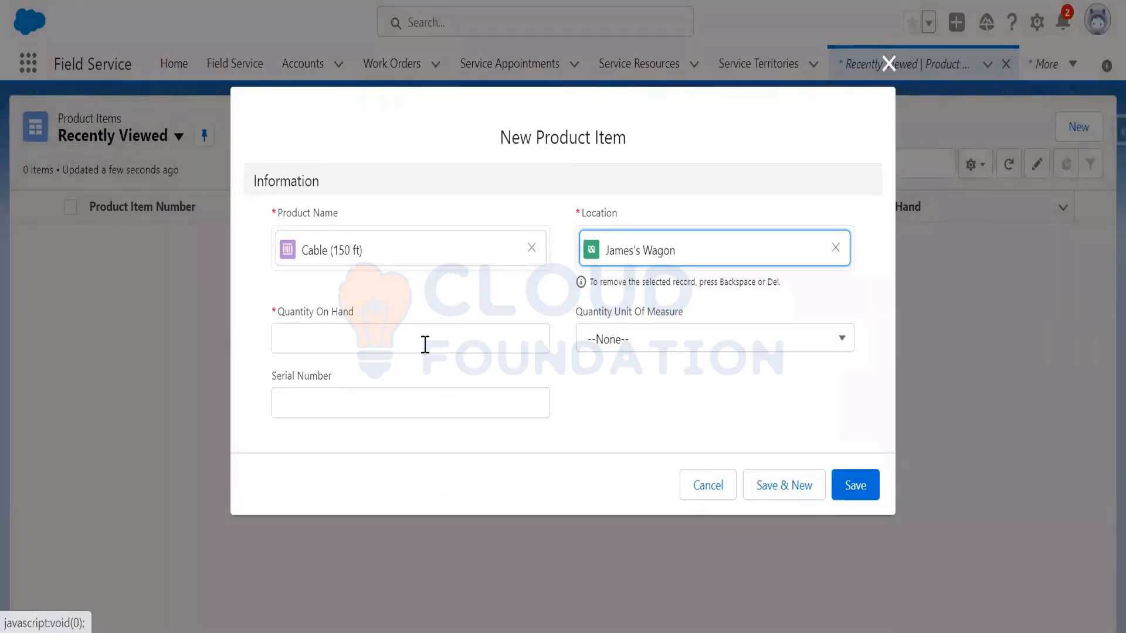
# Step: Set the product item's quantity on hand to 50 and its unit of measure to Each, and save the record
pyautogui.click(364, 338)
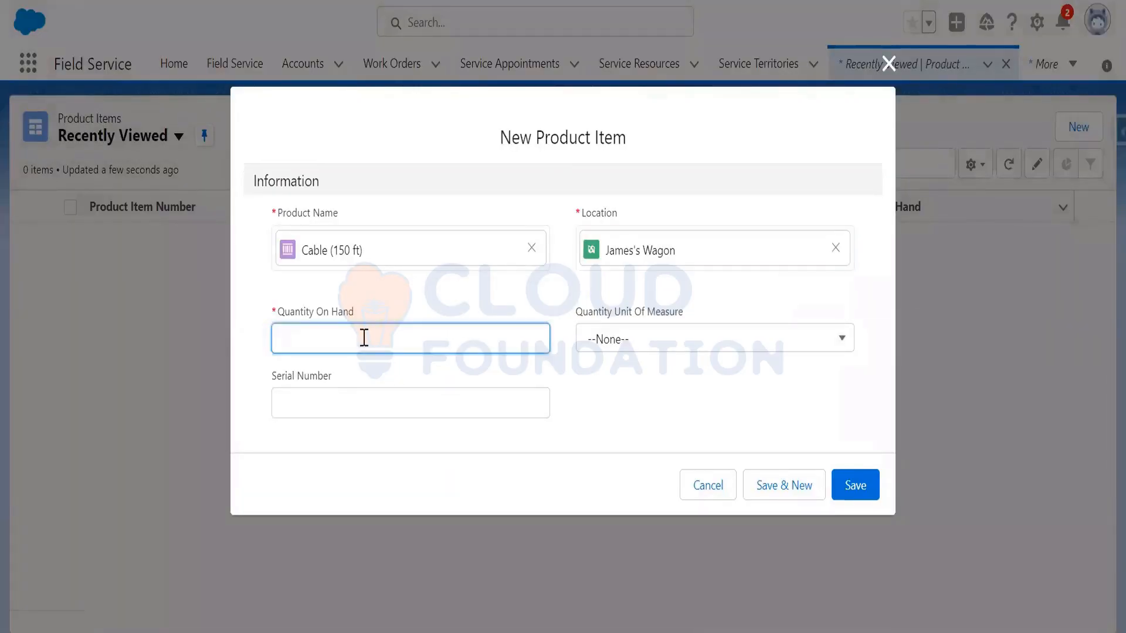
pyautogui.write('50')
pyautogui.click(671, 399)
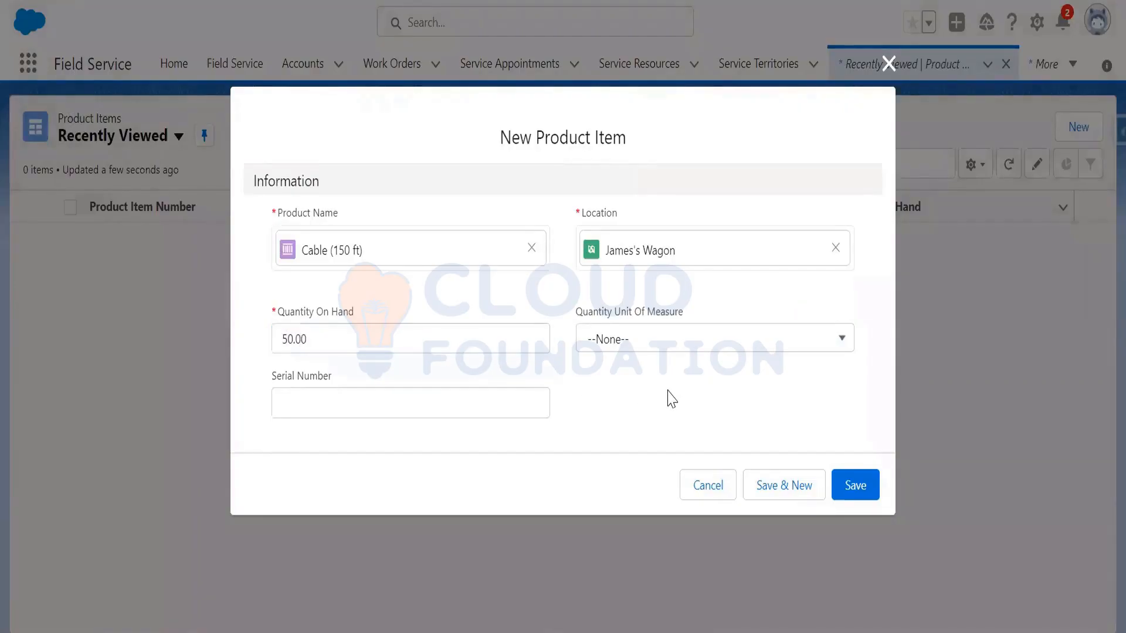
pyautogui.click(679, 339)
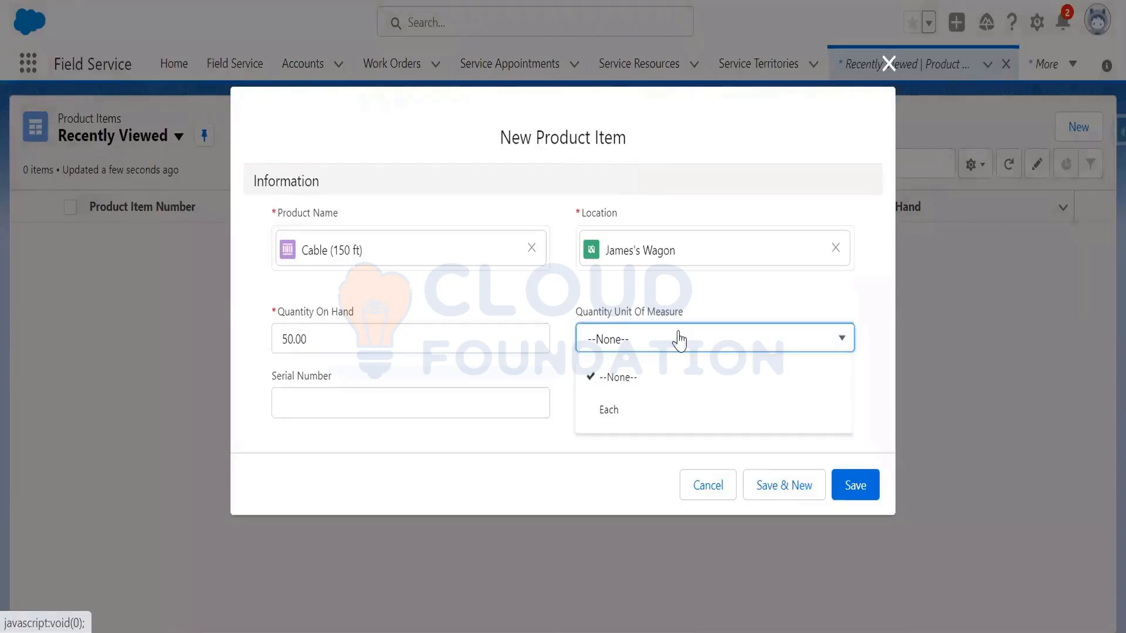
pyautogui.click(625, 409)
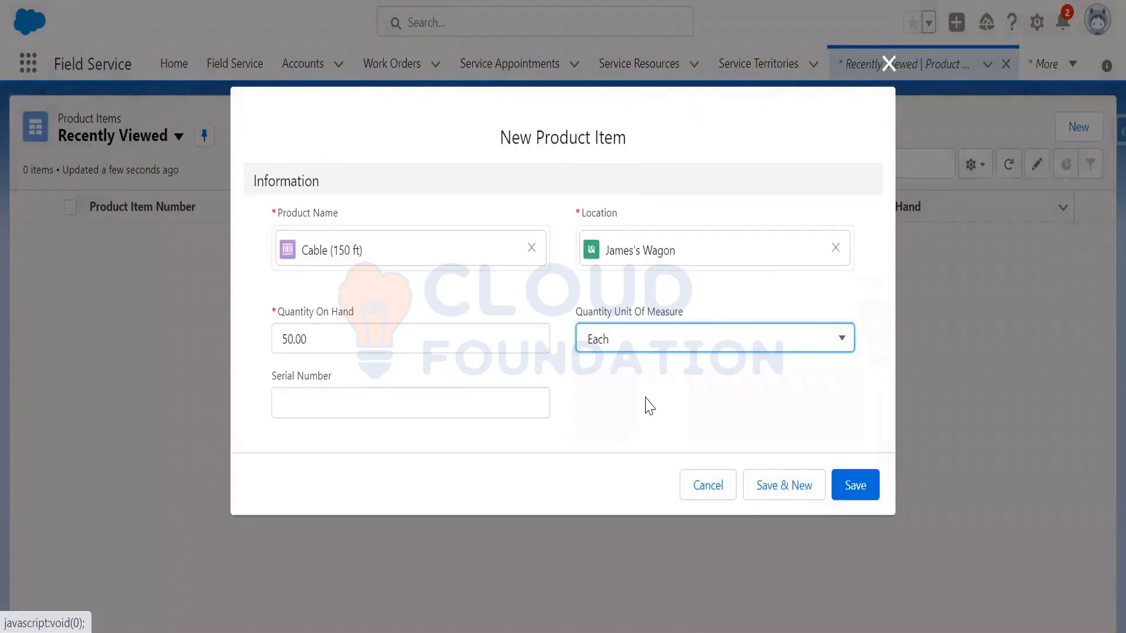
pyautogui.click(856, 484)
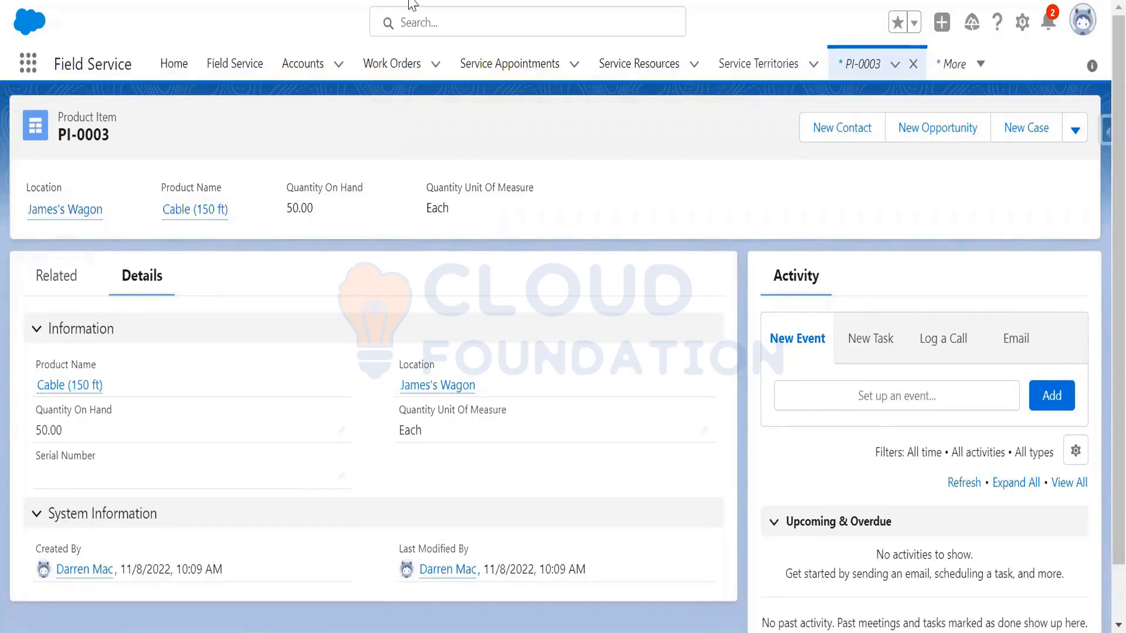
# Step: Search the available apps and items for "work"
pyautogui.click(28, 65)
pyautogui.write('w')
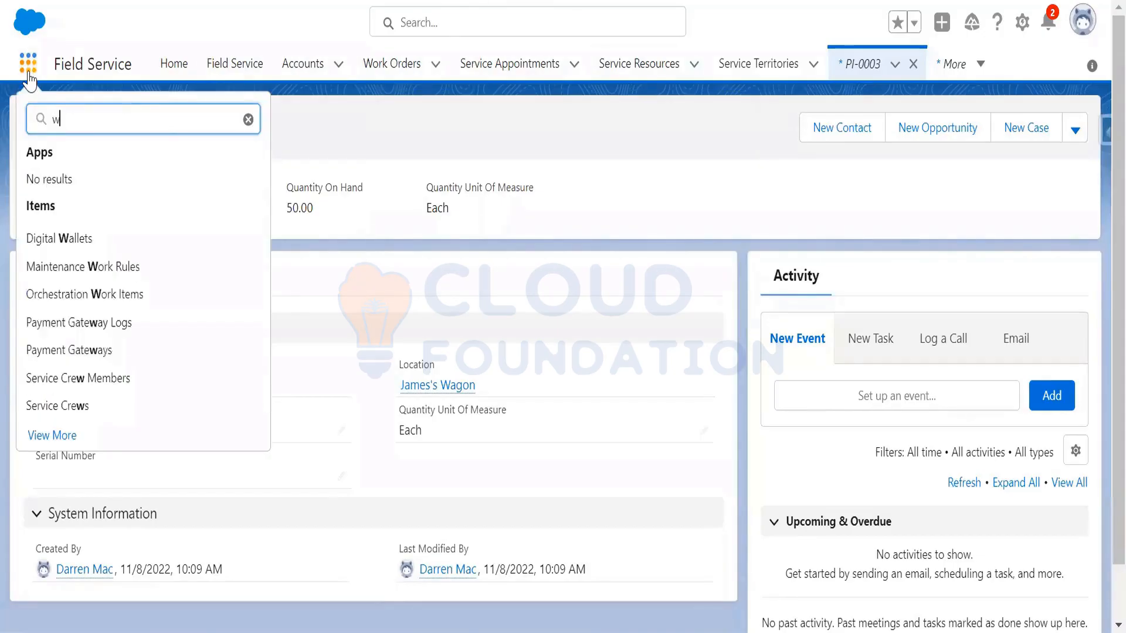
pyautogui.write('or')
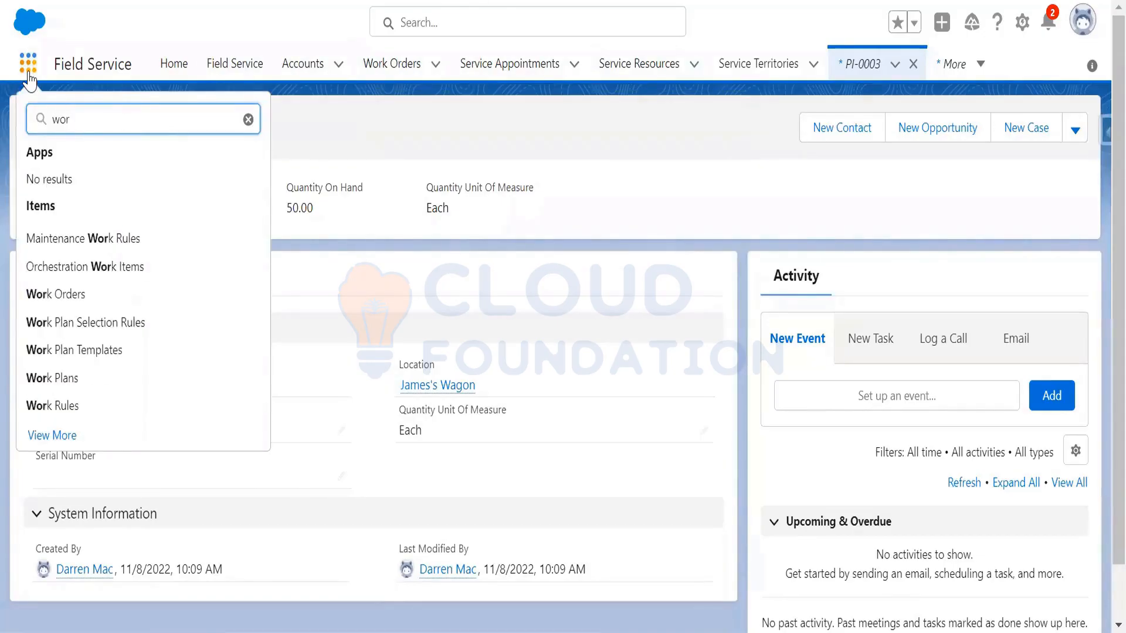
pyautogui.write('k')
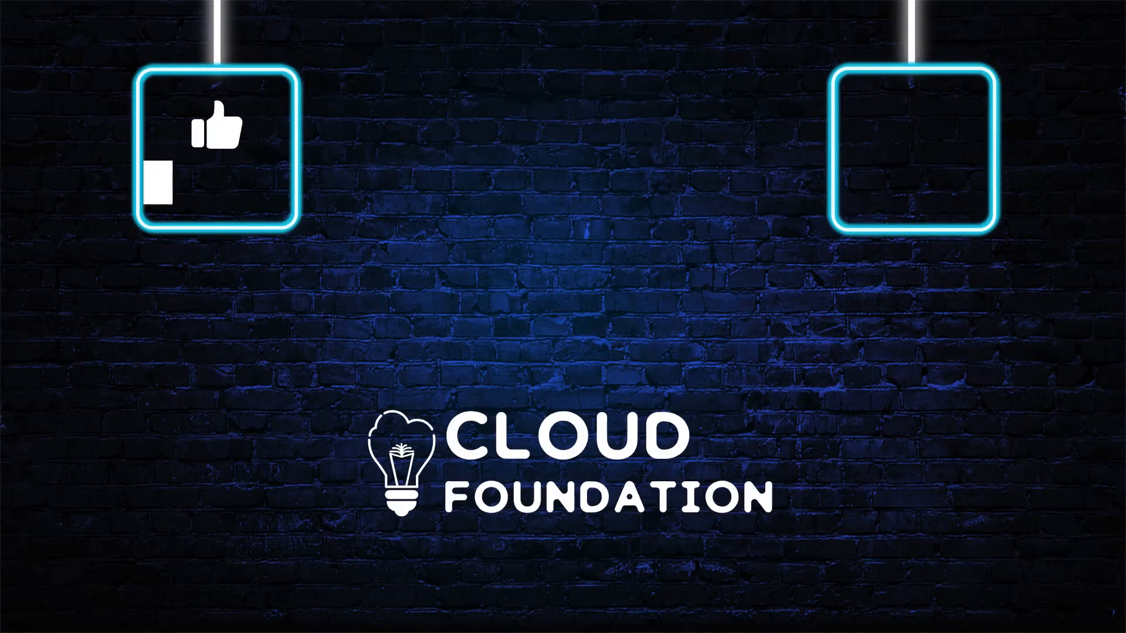